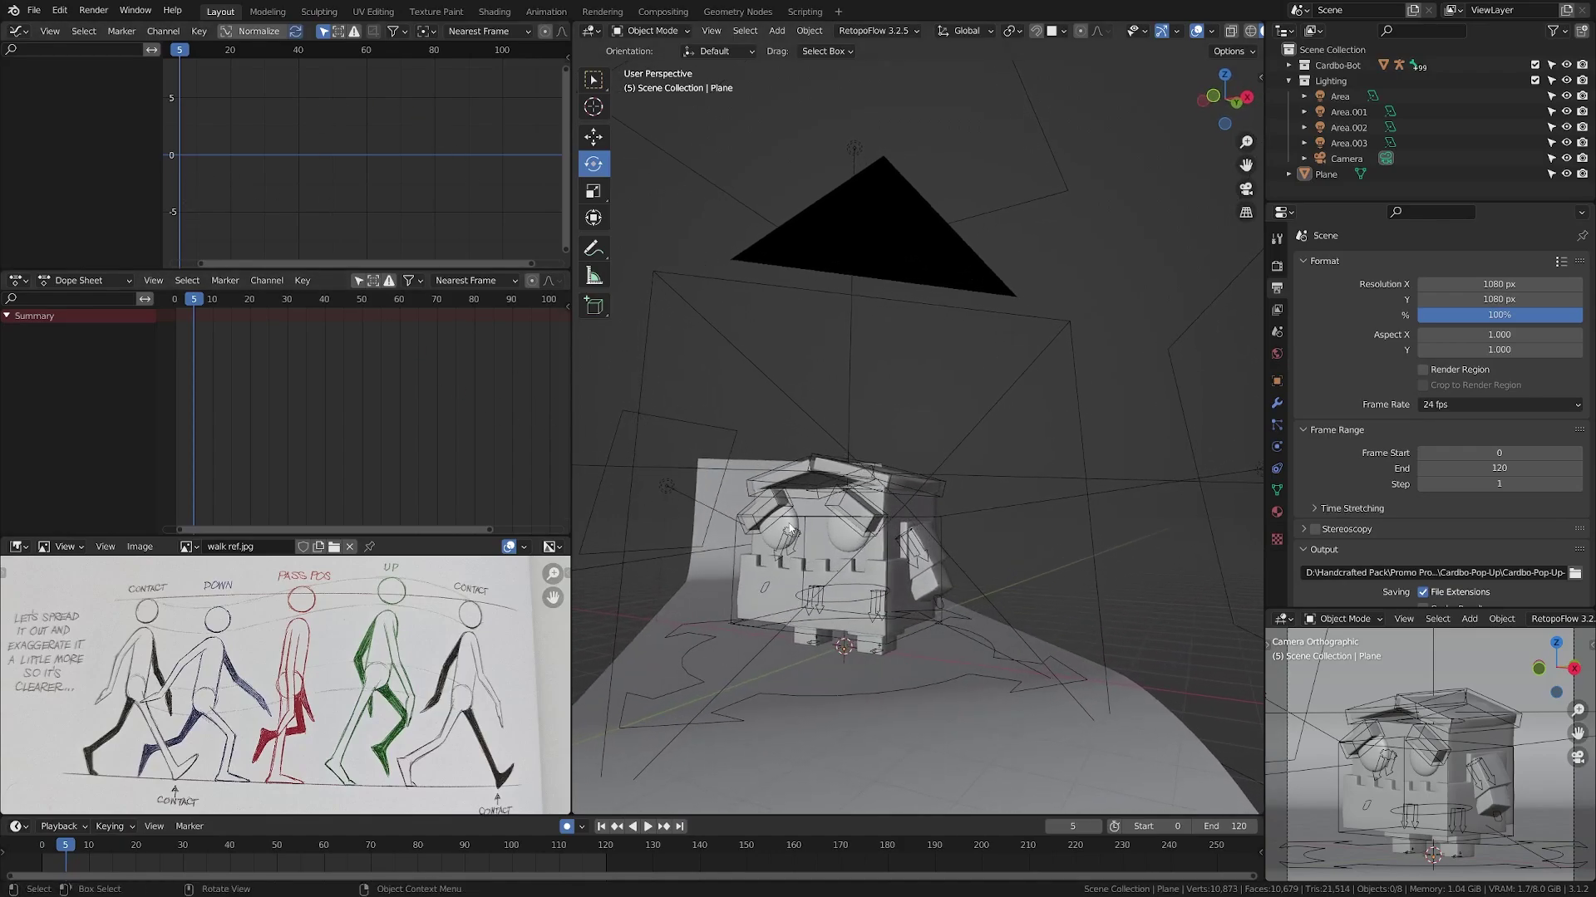
Flip the walk ref.jpg reference image horizontally
middle_drag(841, 607, 779, 610)
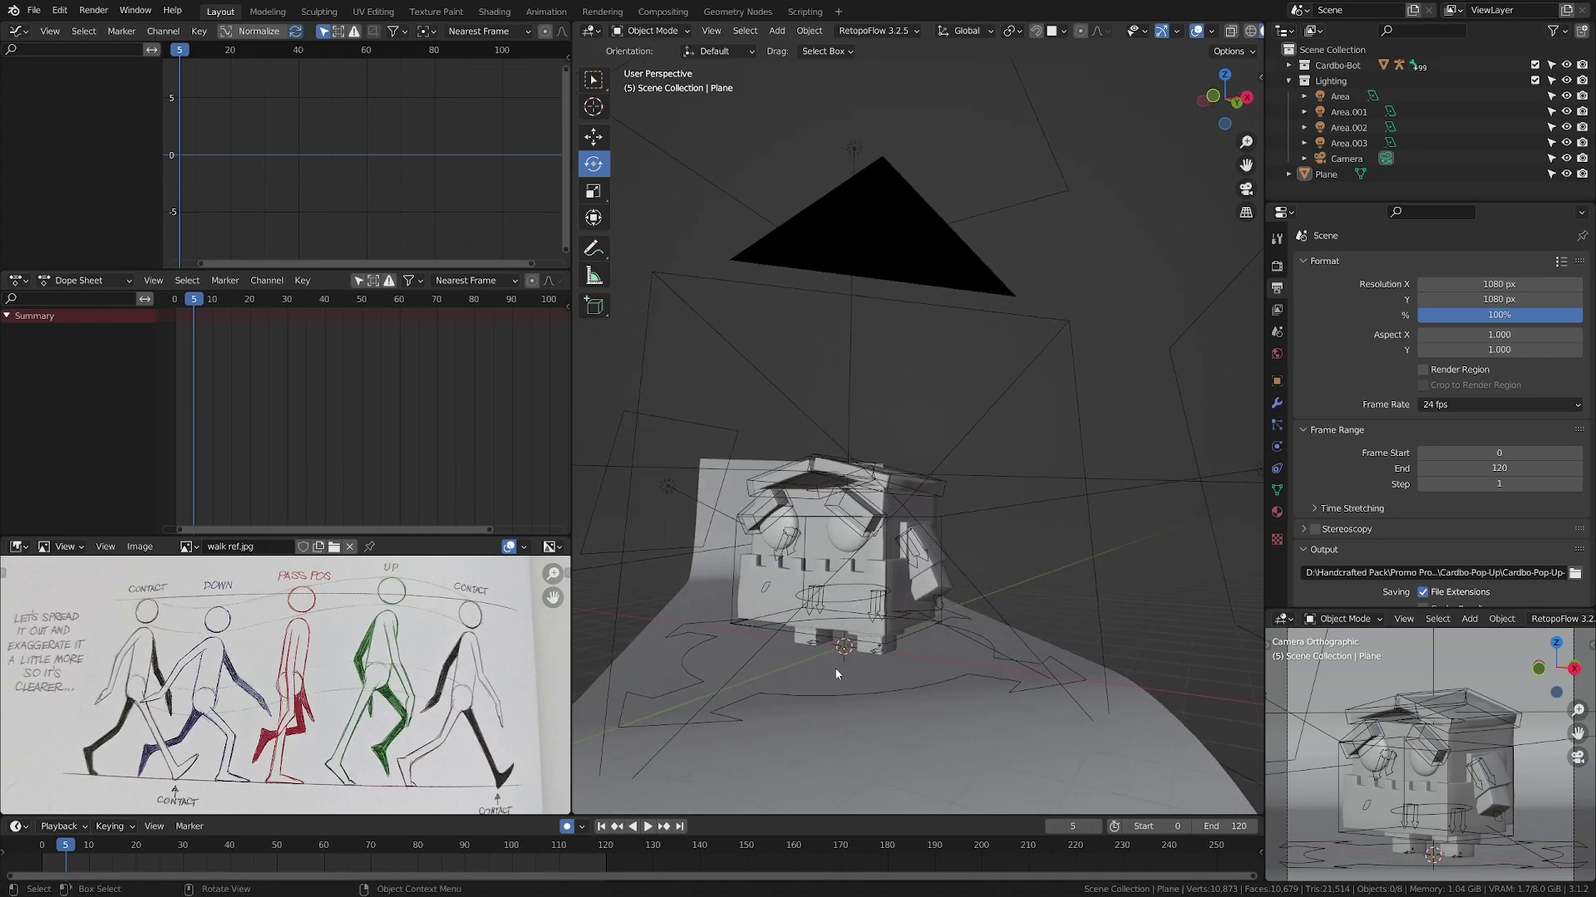
scroll(835, 666, up, 3)
shift+middle_drag(838, 729, 1000, 666)
scroll(162, 661, down, 1)
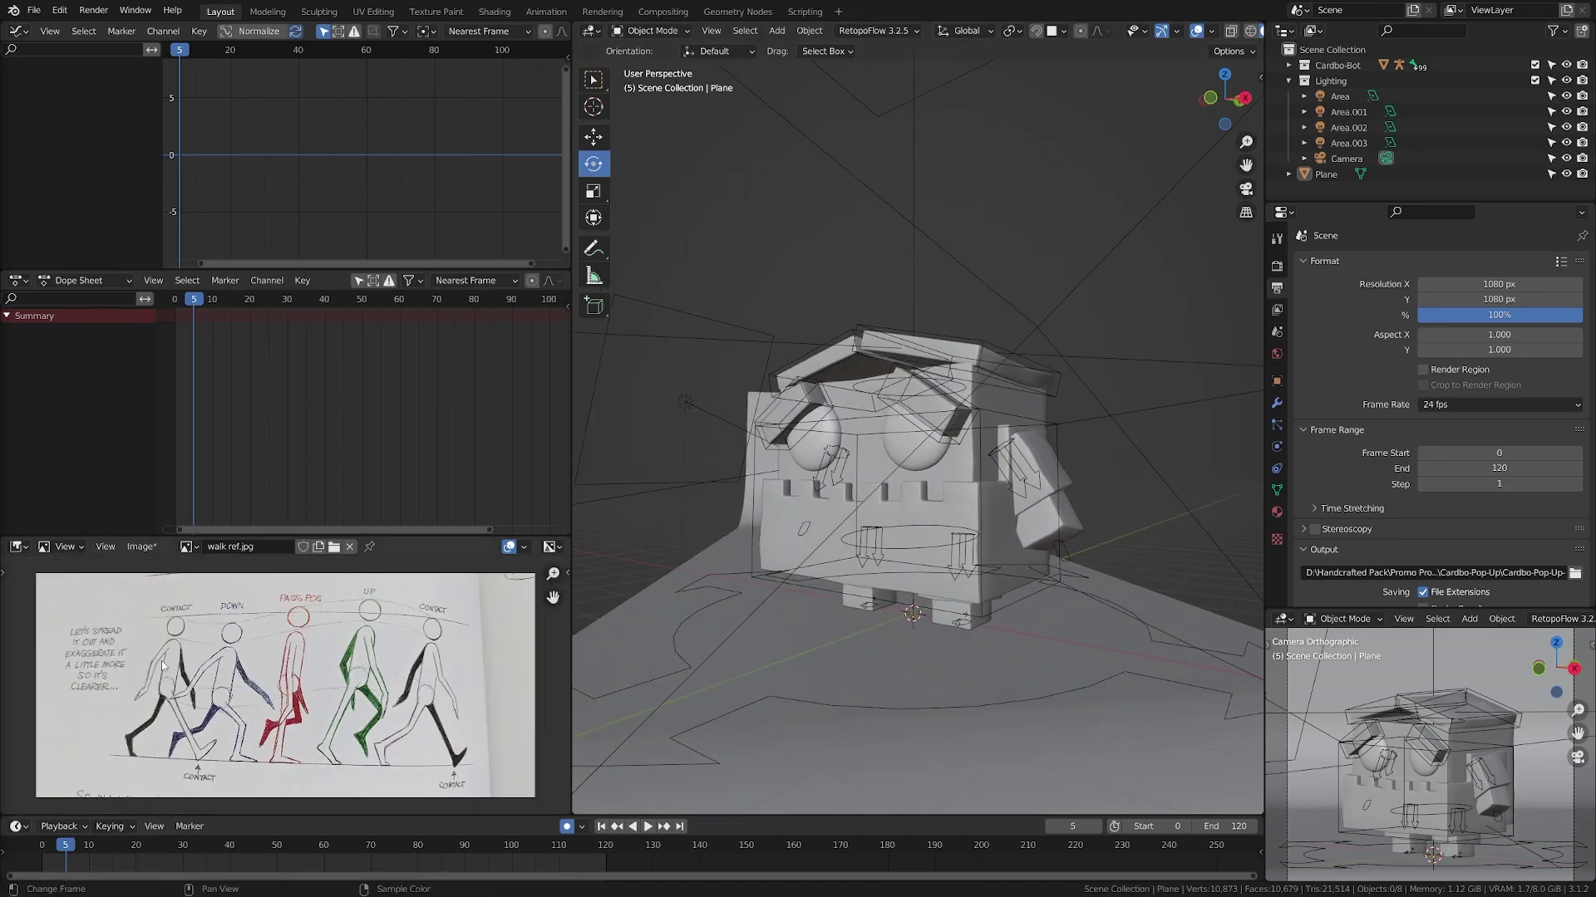
click(151, 551)
mouse_move(176, 771)
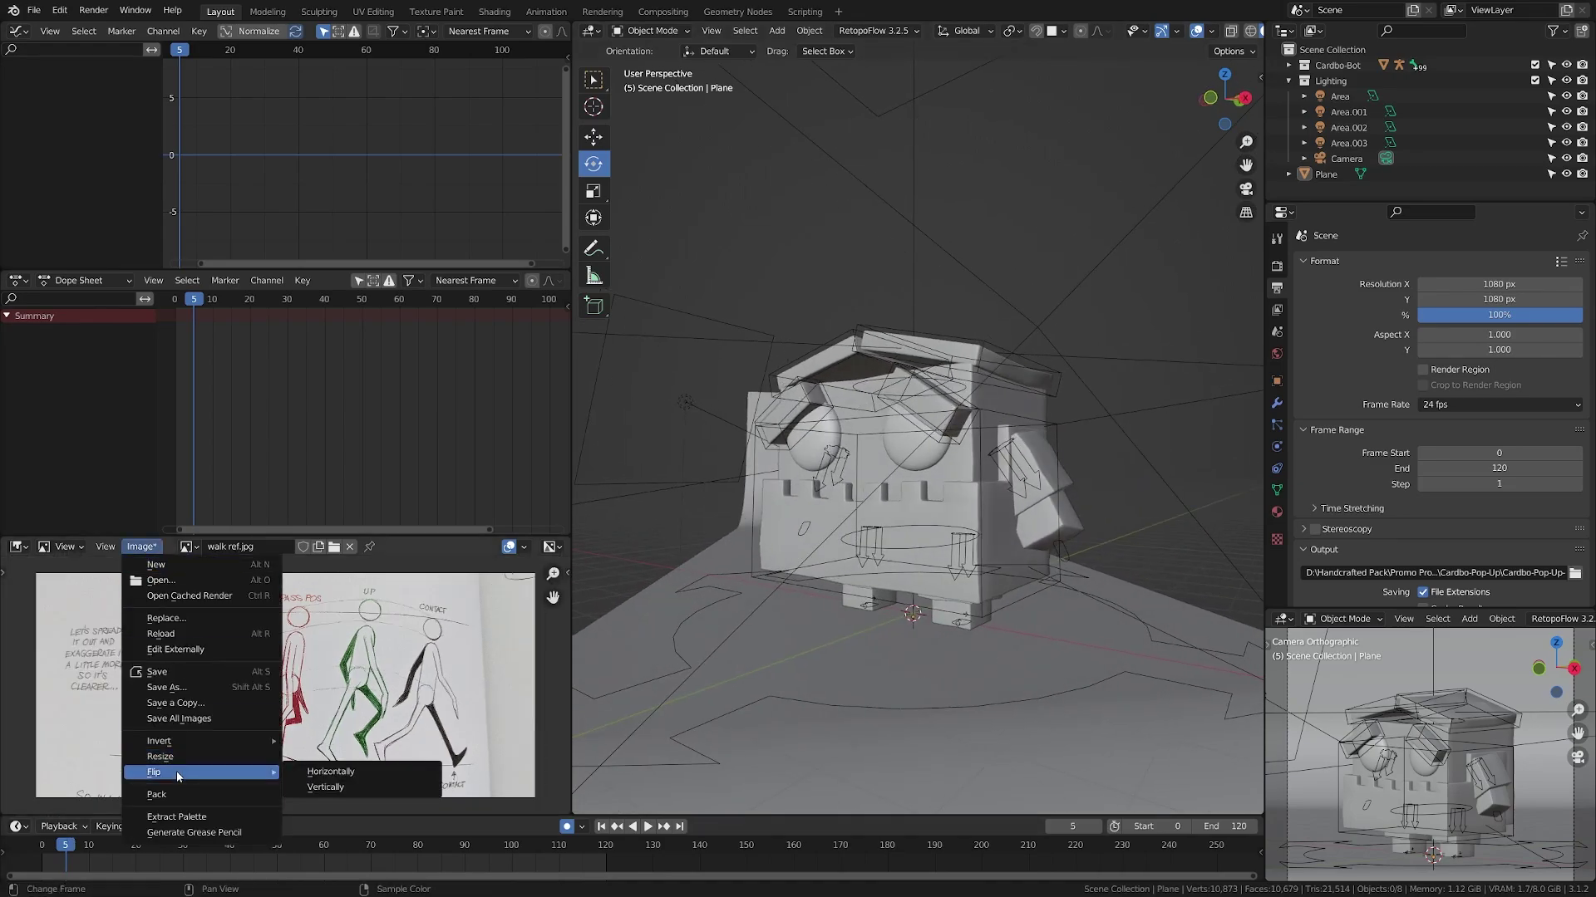
click(349, 771)
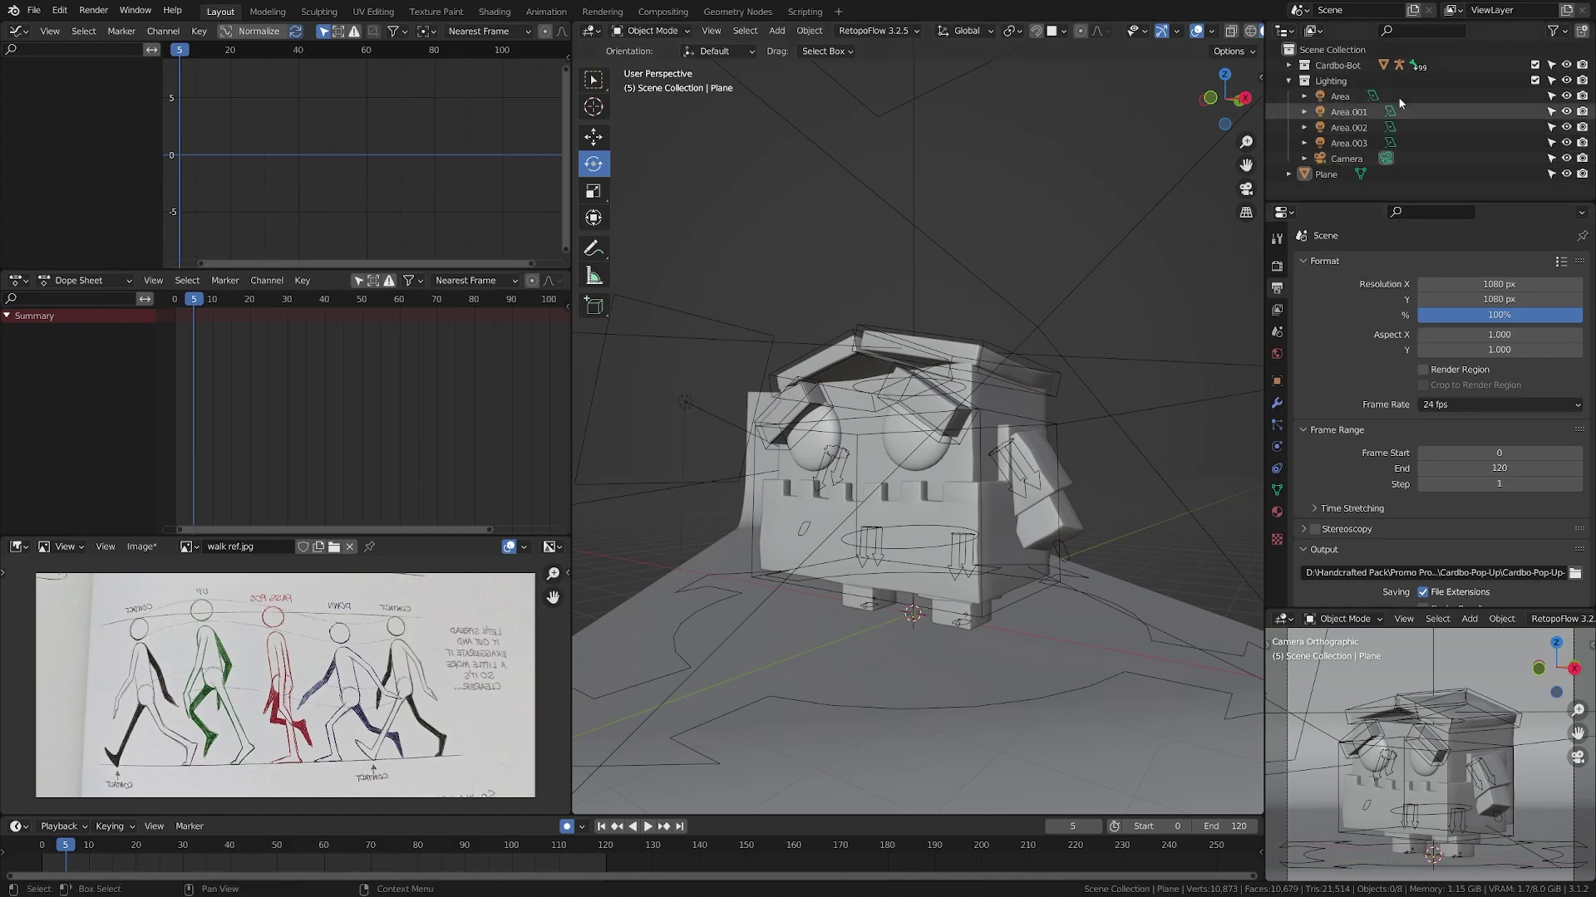
Move the Plane object into the Lighting collection, and collapse and exclude that collection from the scene
click(1334, 174)
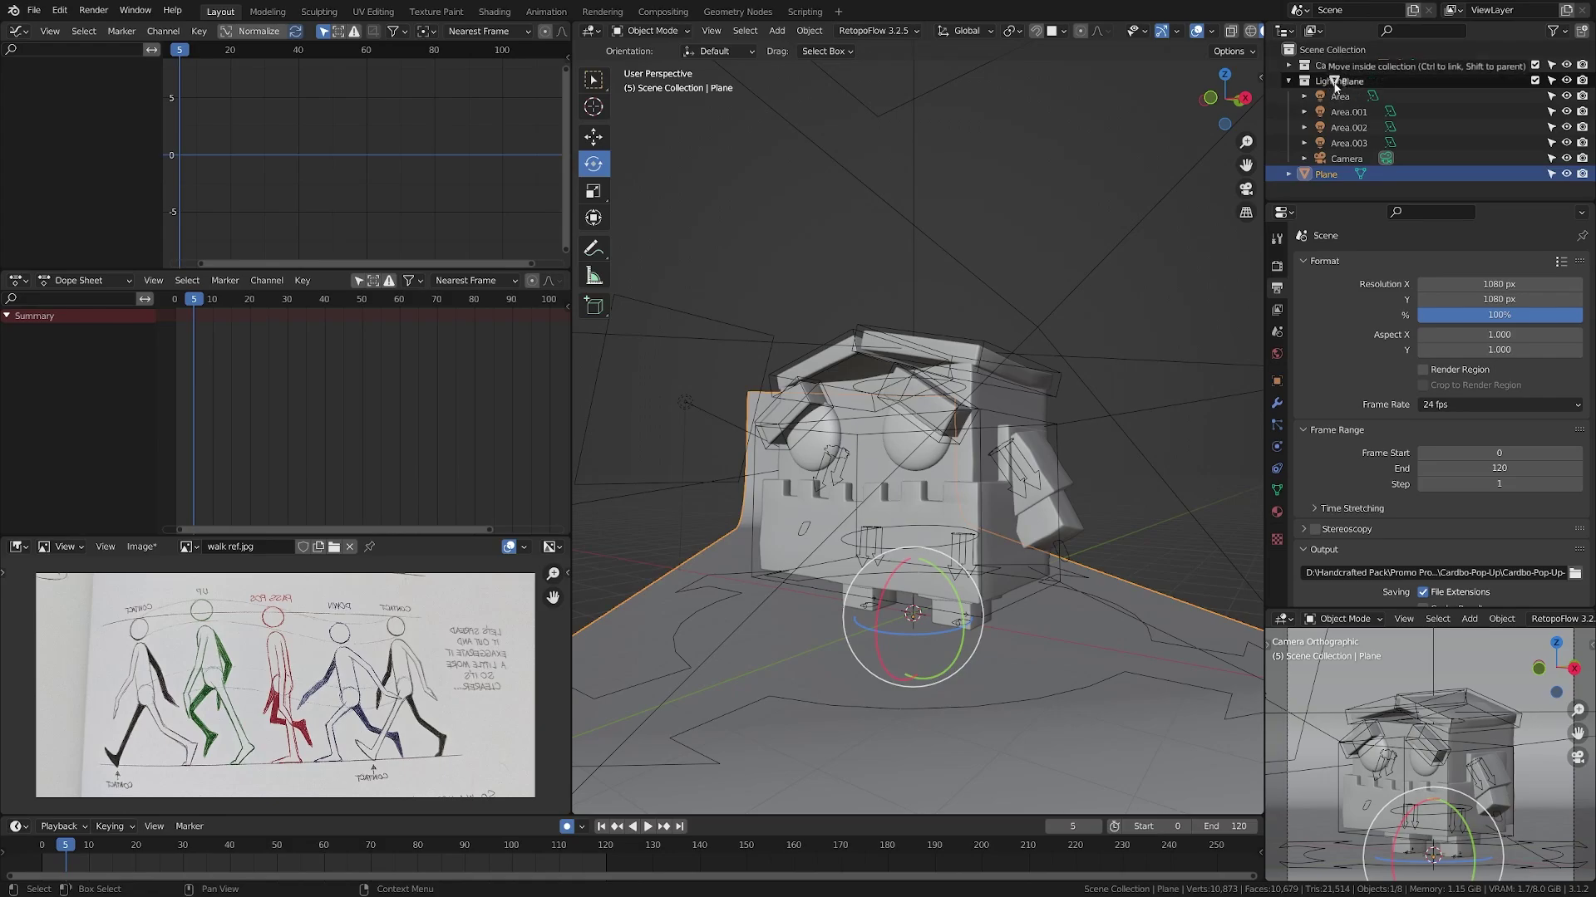
click(1289, 80)
click(1534, 80)
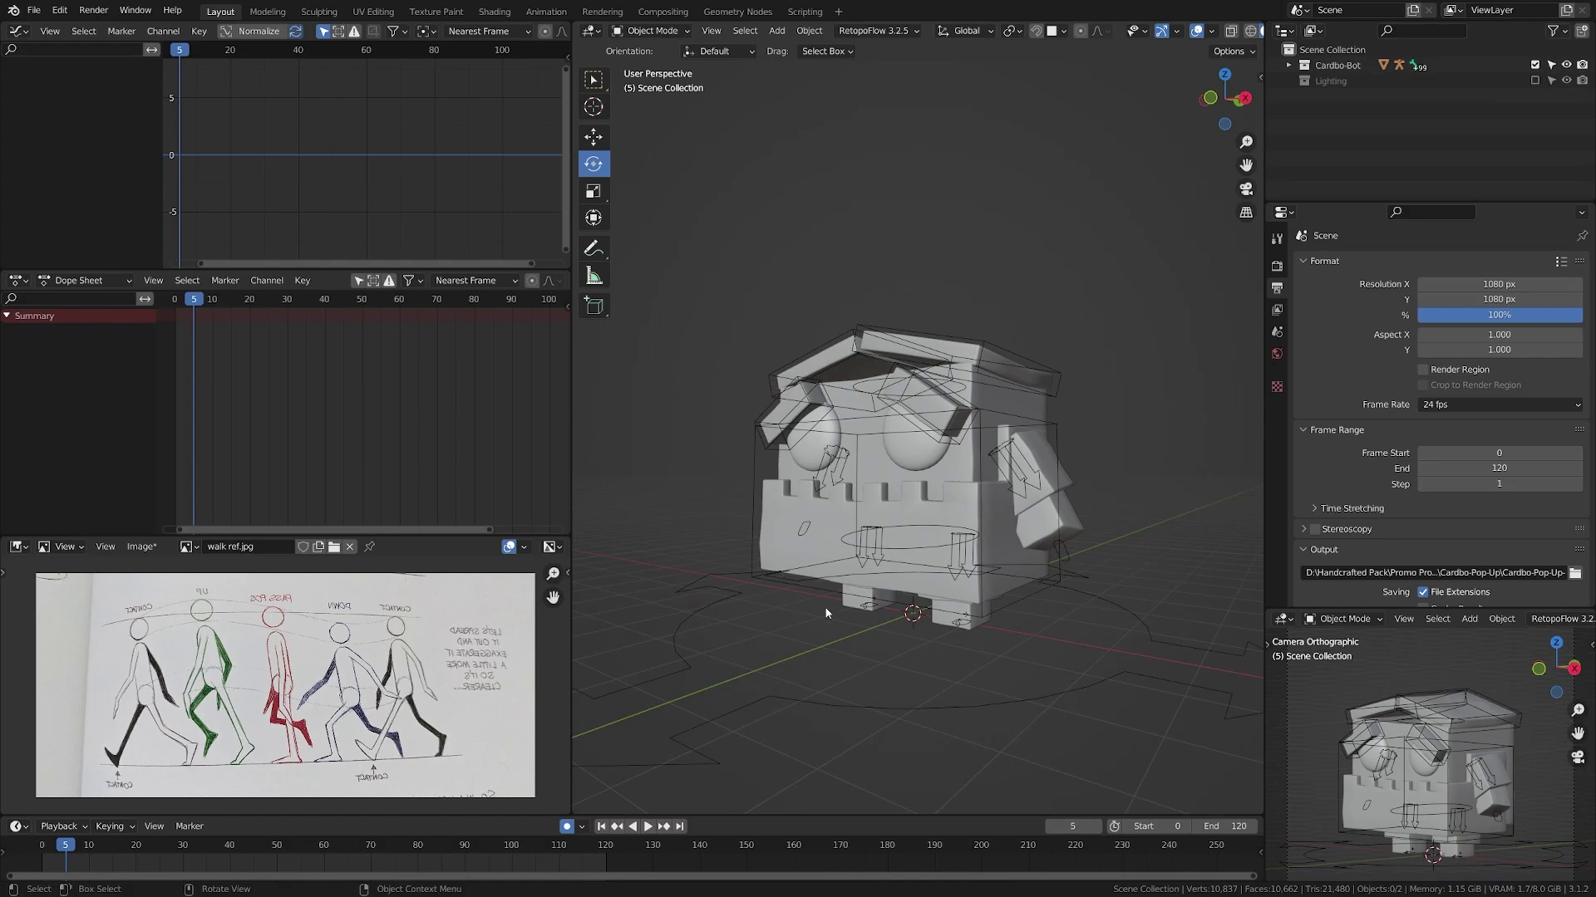
In the right orthographic view, keyframe location, rotation and scale for all of the Cardbo-Bot rig's bones at frame 0
key(KP_3)
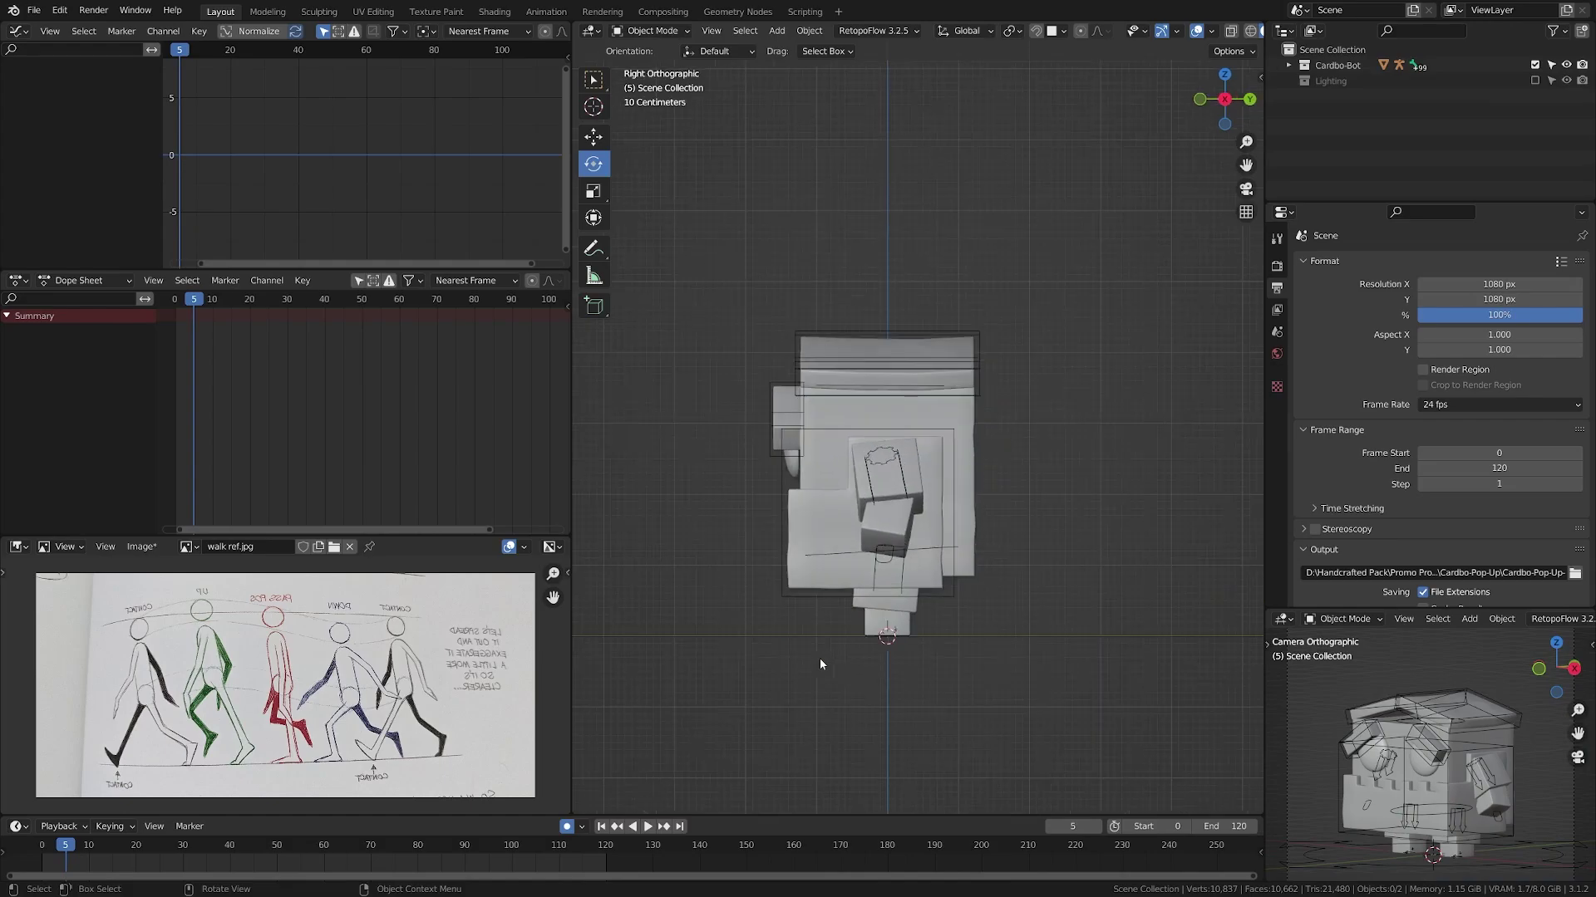
scroll(819, 658, up, 3)
shift+middle_drag(817, 692, 880, 640)
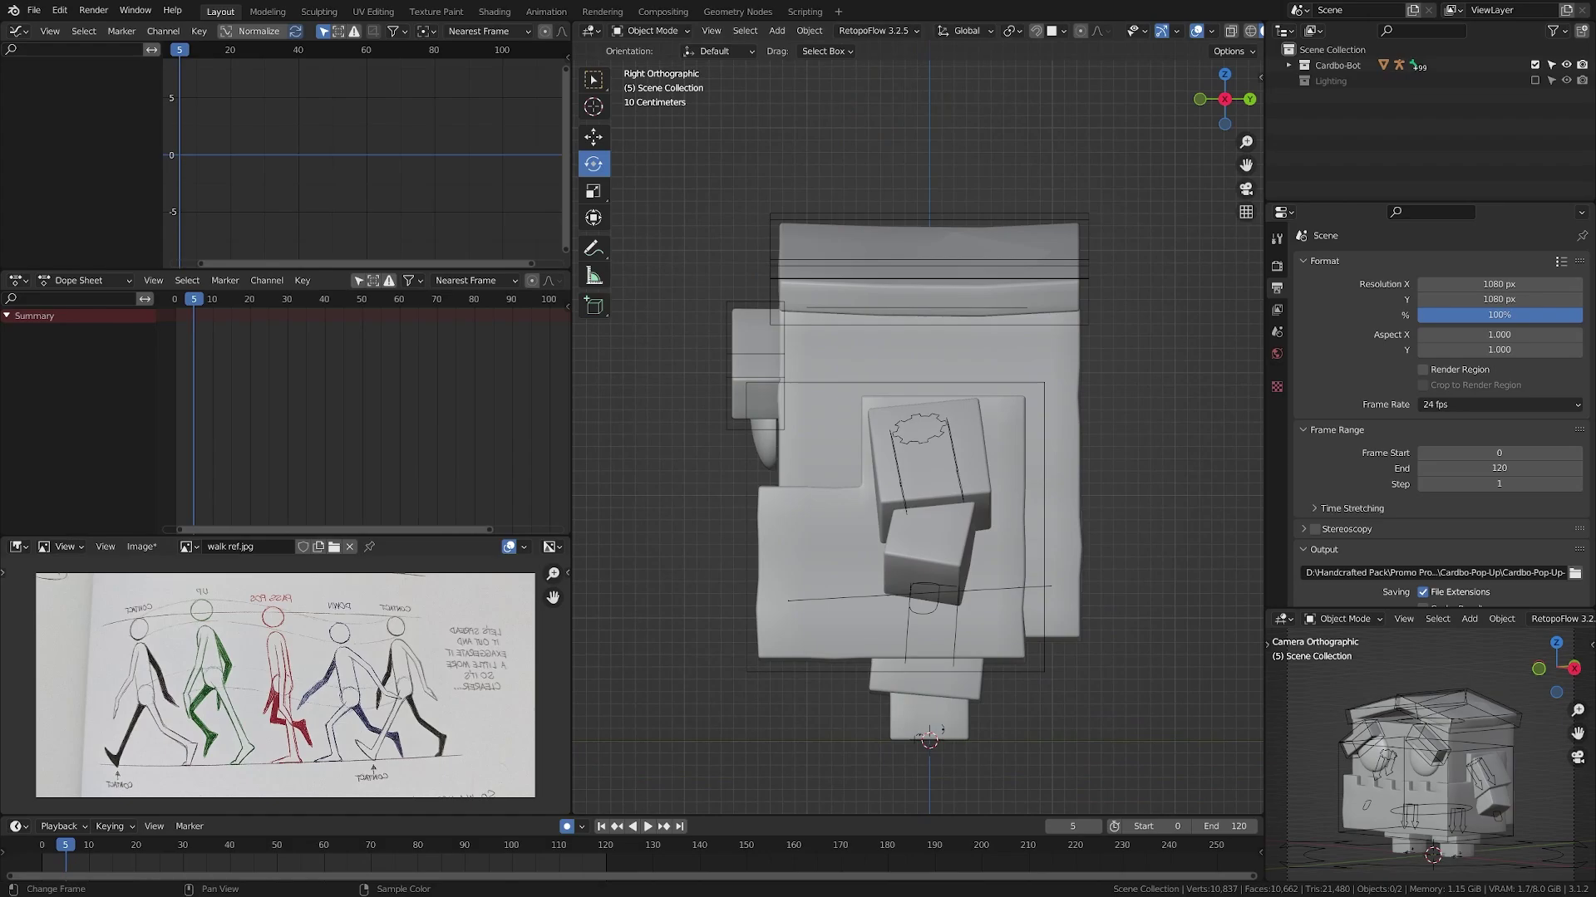
click(651, 595)
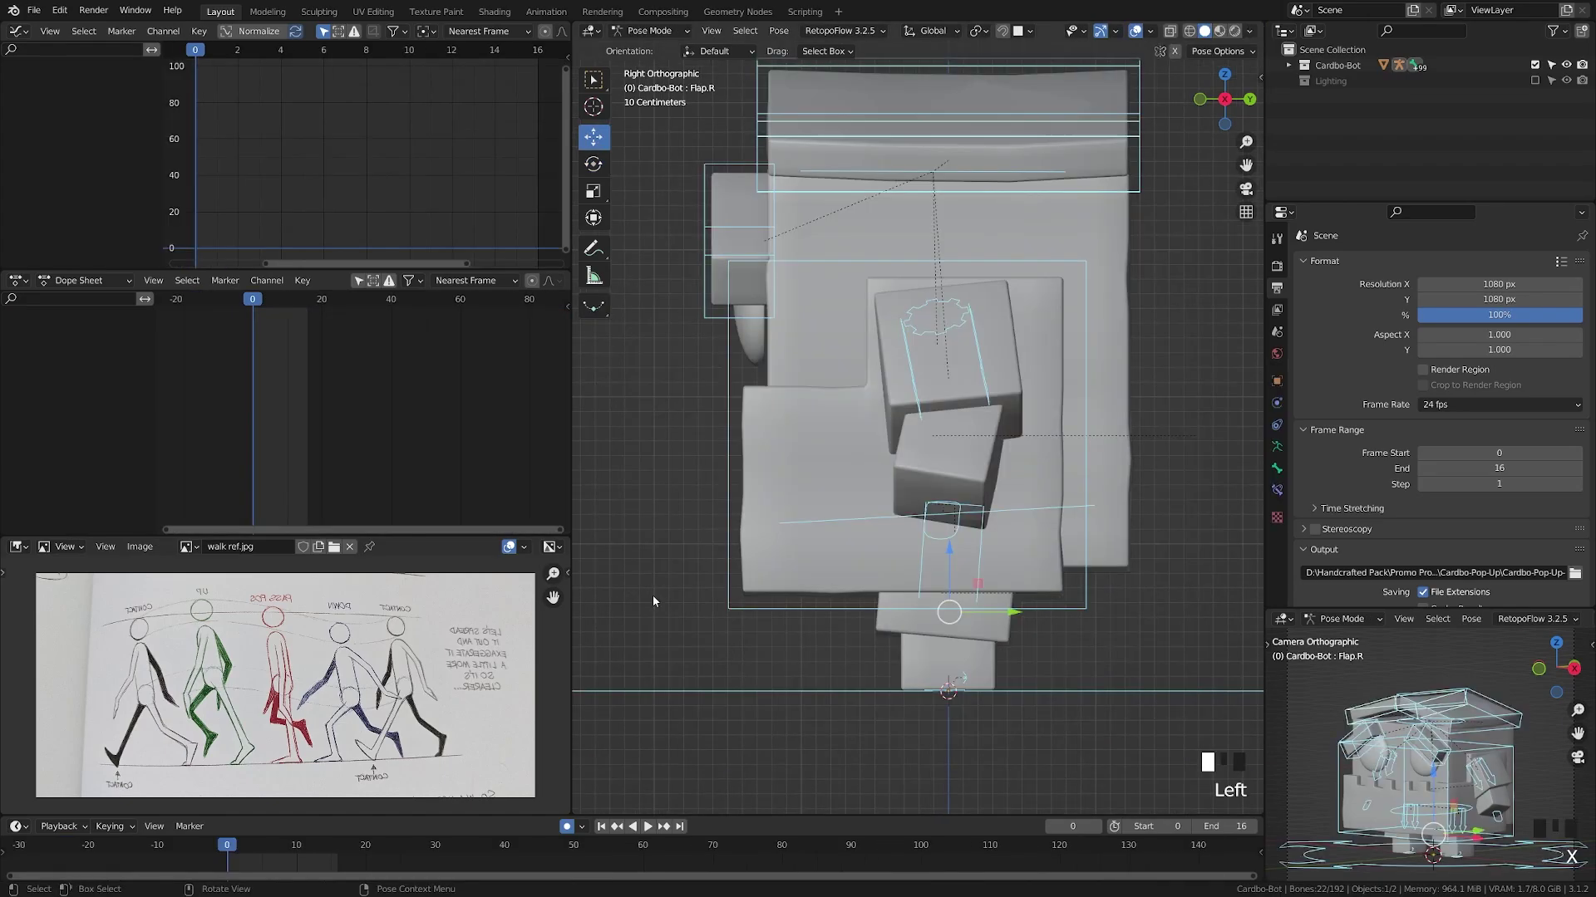
shift+middle_drag(651, 595, 796, 643)
scroll(775, 607, down, 1)
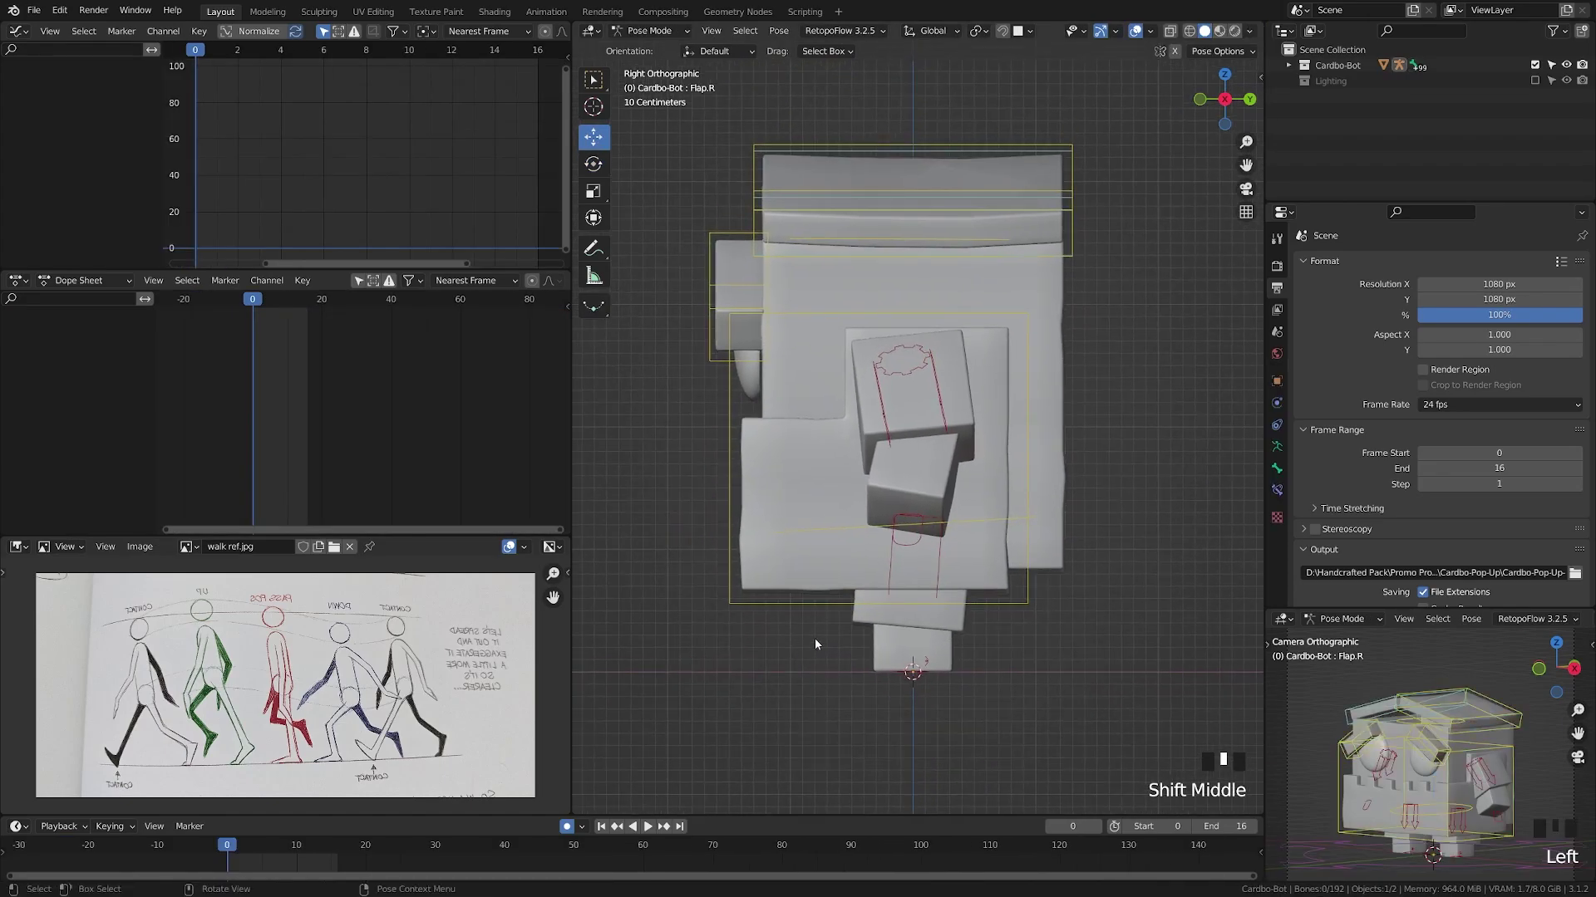
key(a)
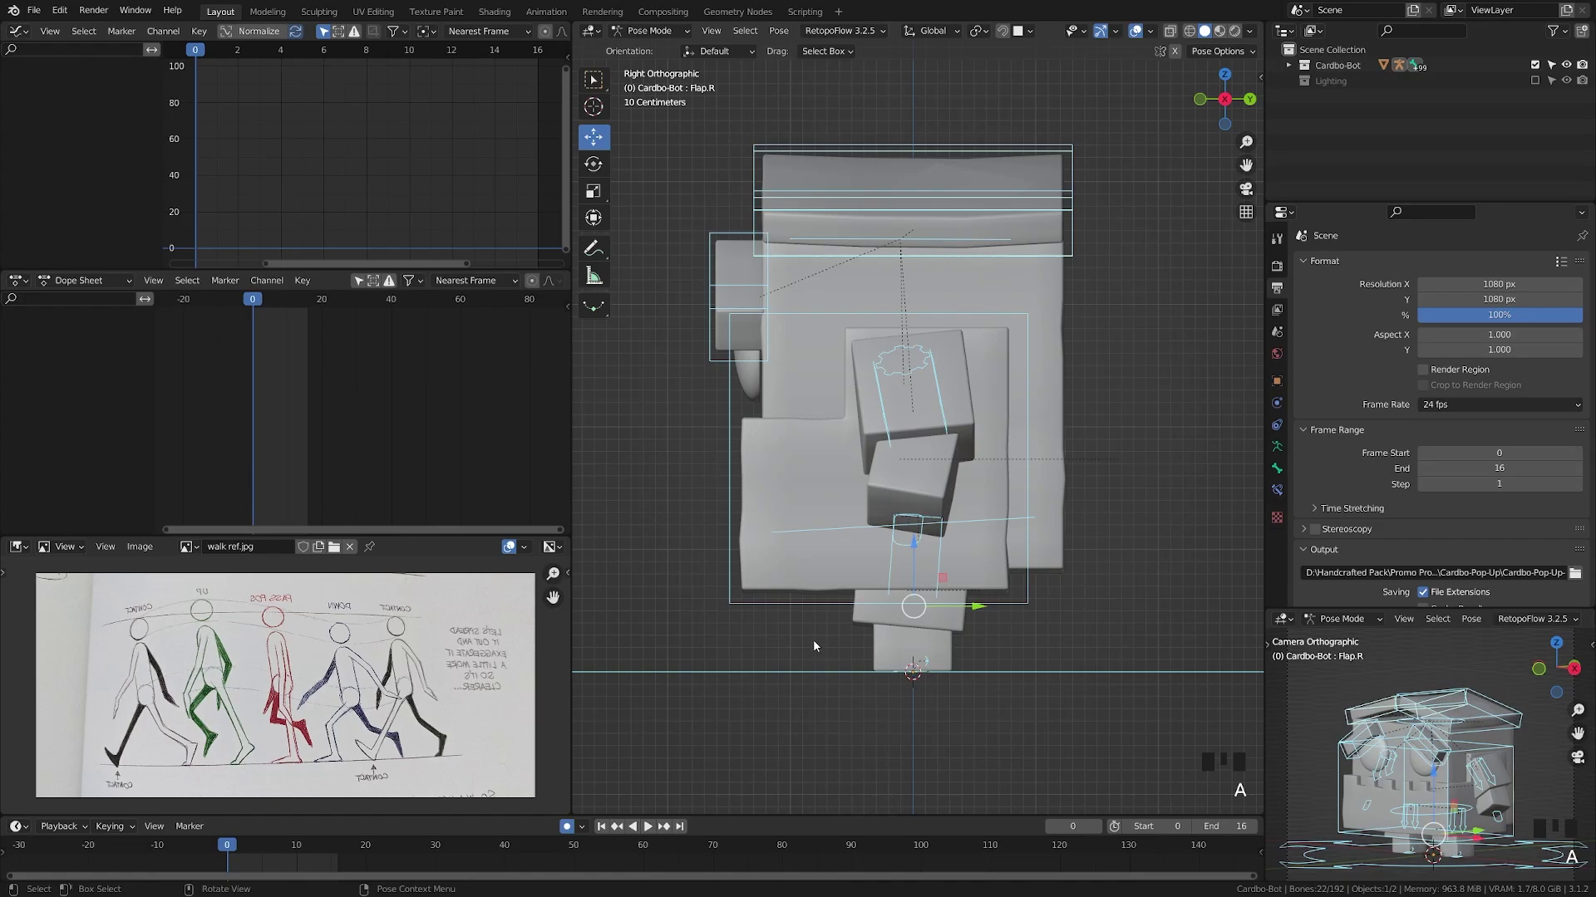
key(i)
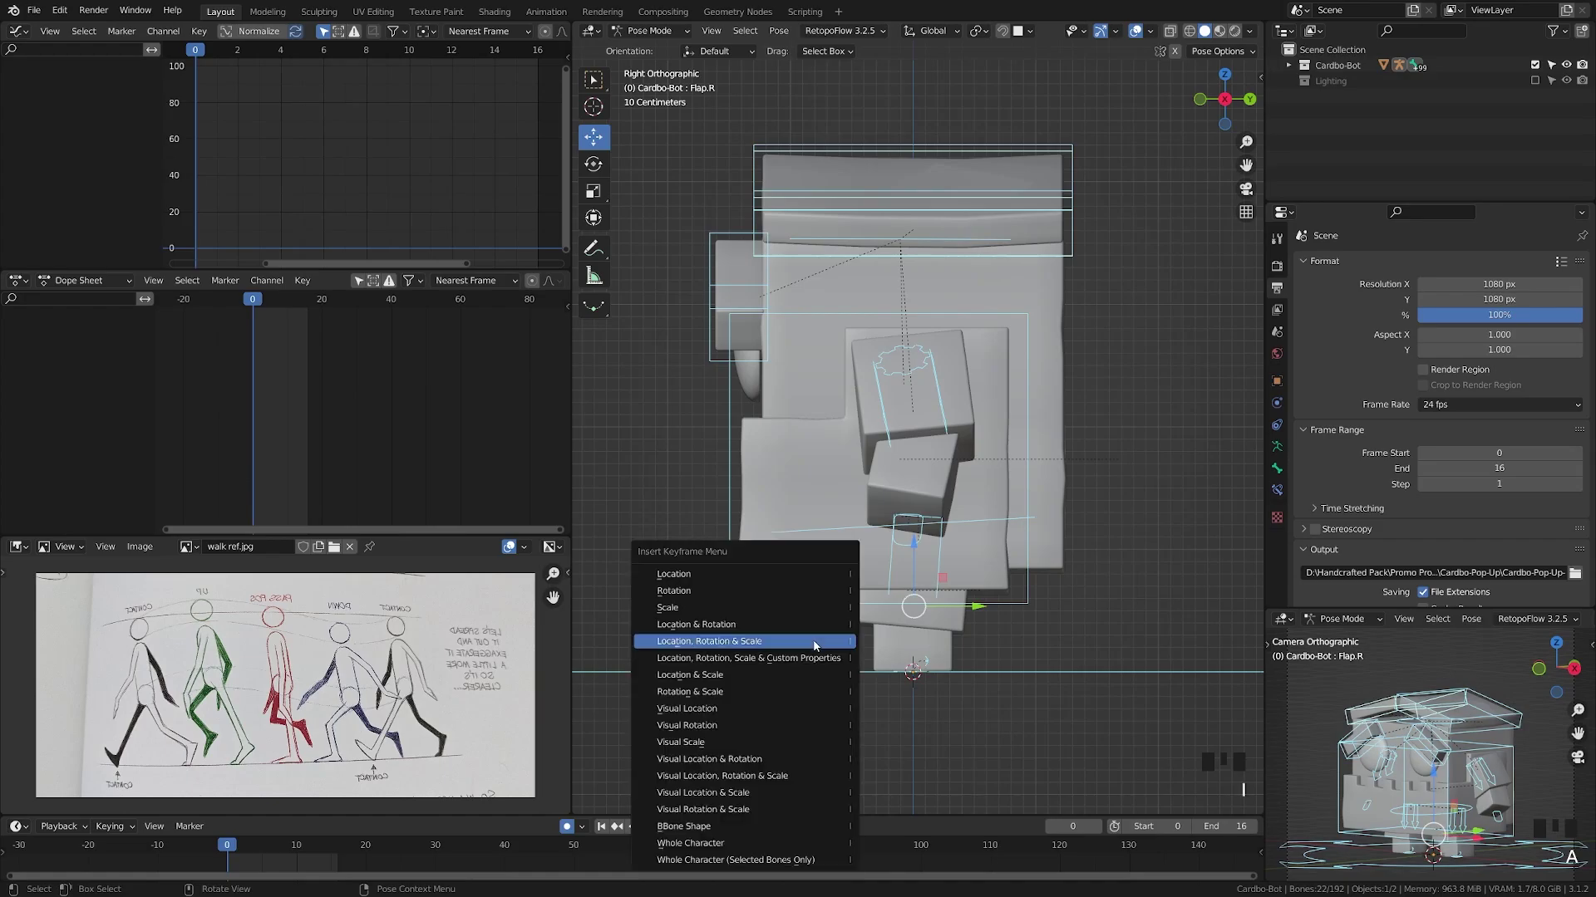
click(814, 641)
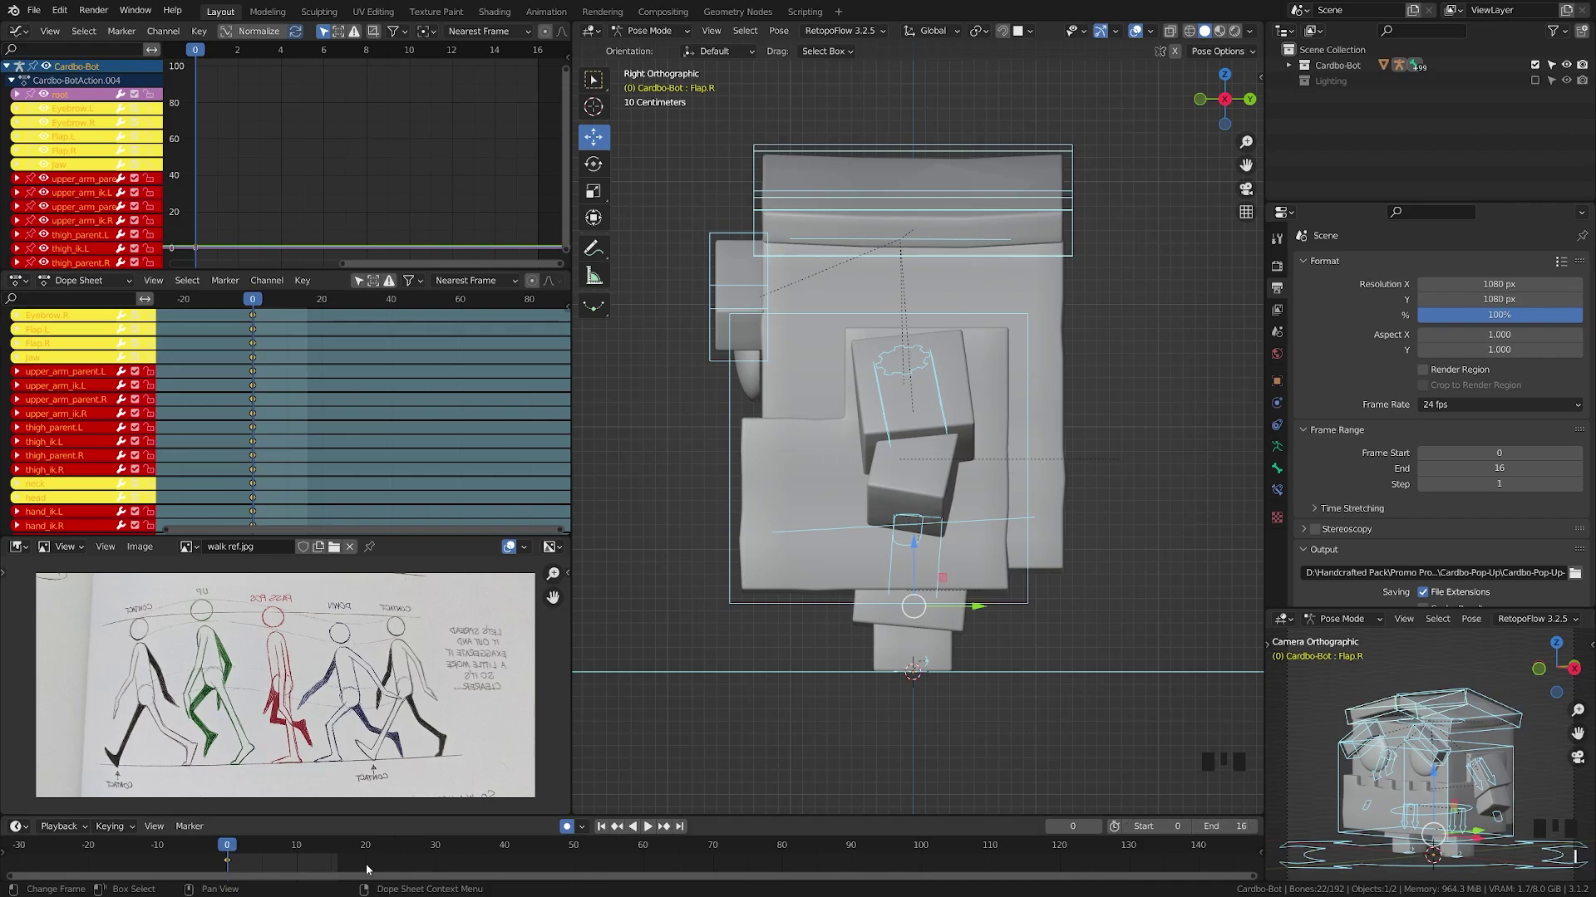
drag(235, 847, 229, 856)
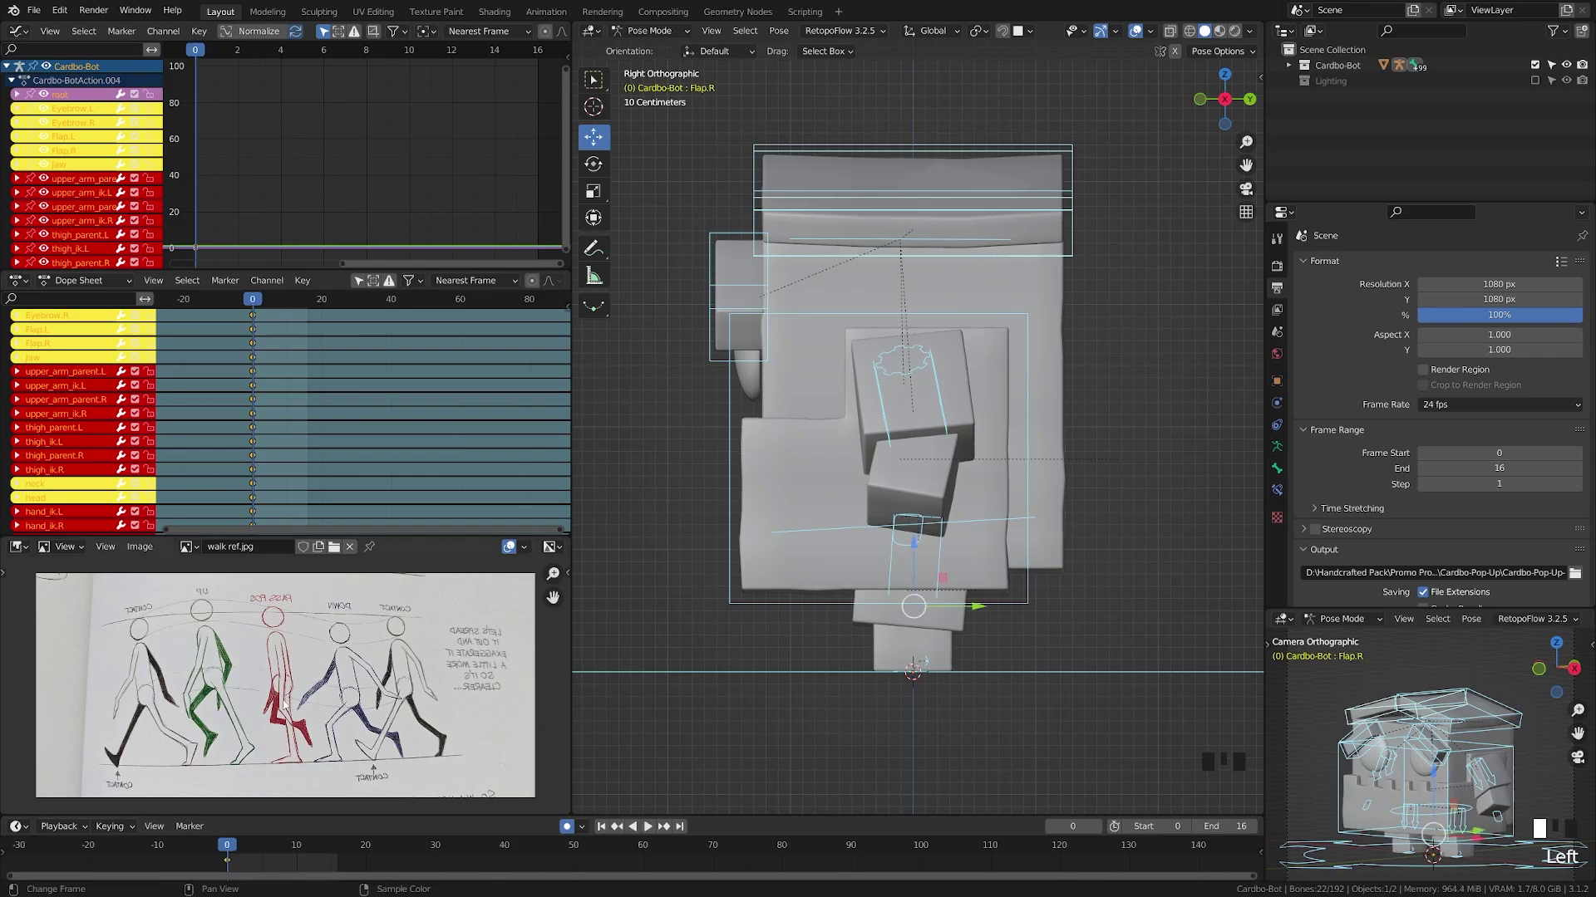
Move the left foot control foot_ik.L backward about 0.59 m along Y and up about 0.19 m in Z
shift+middle_drag(884, 705, 883, 648)
click(904, 646)
click(938, 658)
key(KP_1)
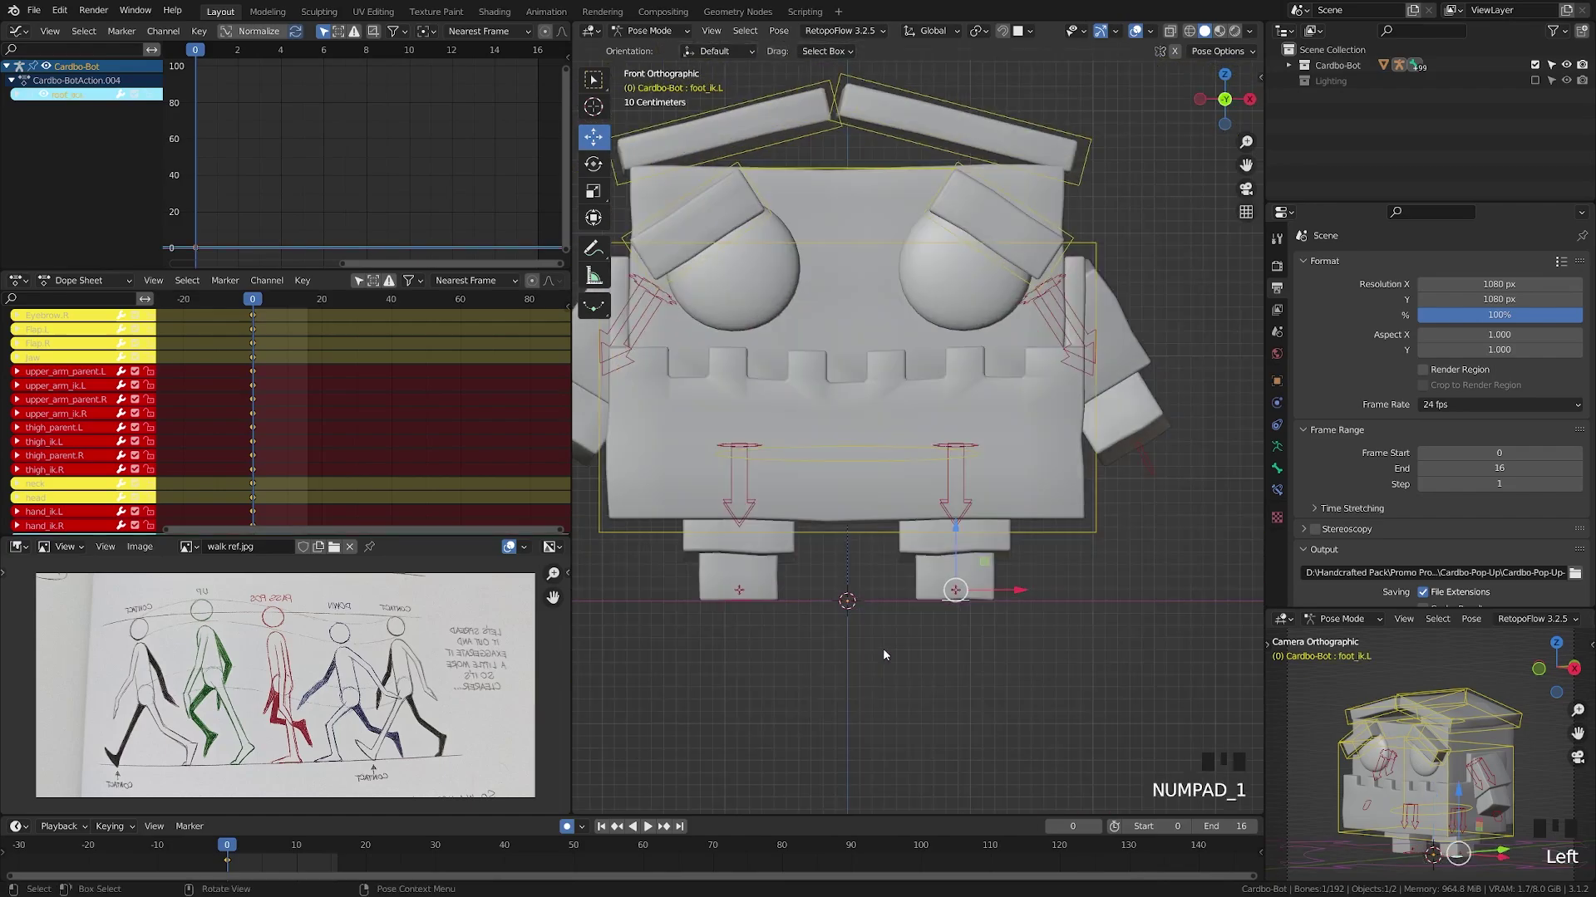
key(KP_3)
key(g)
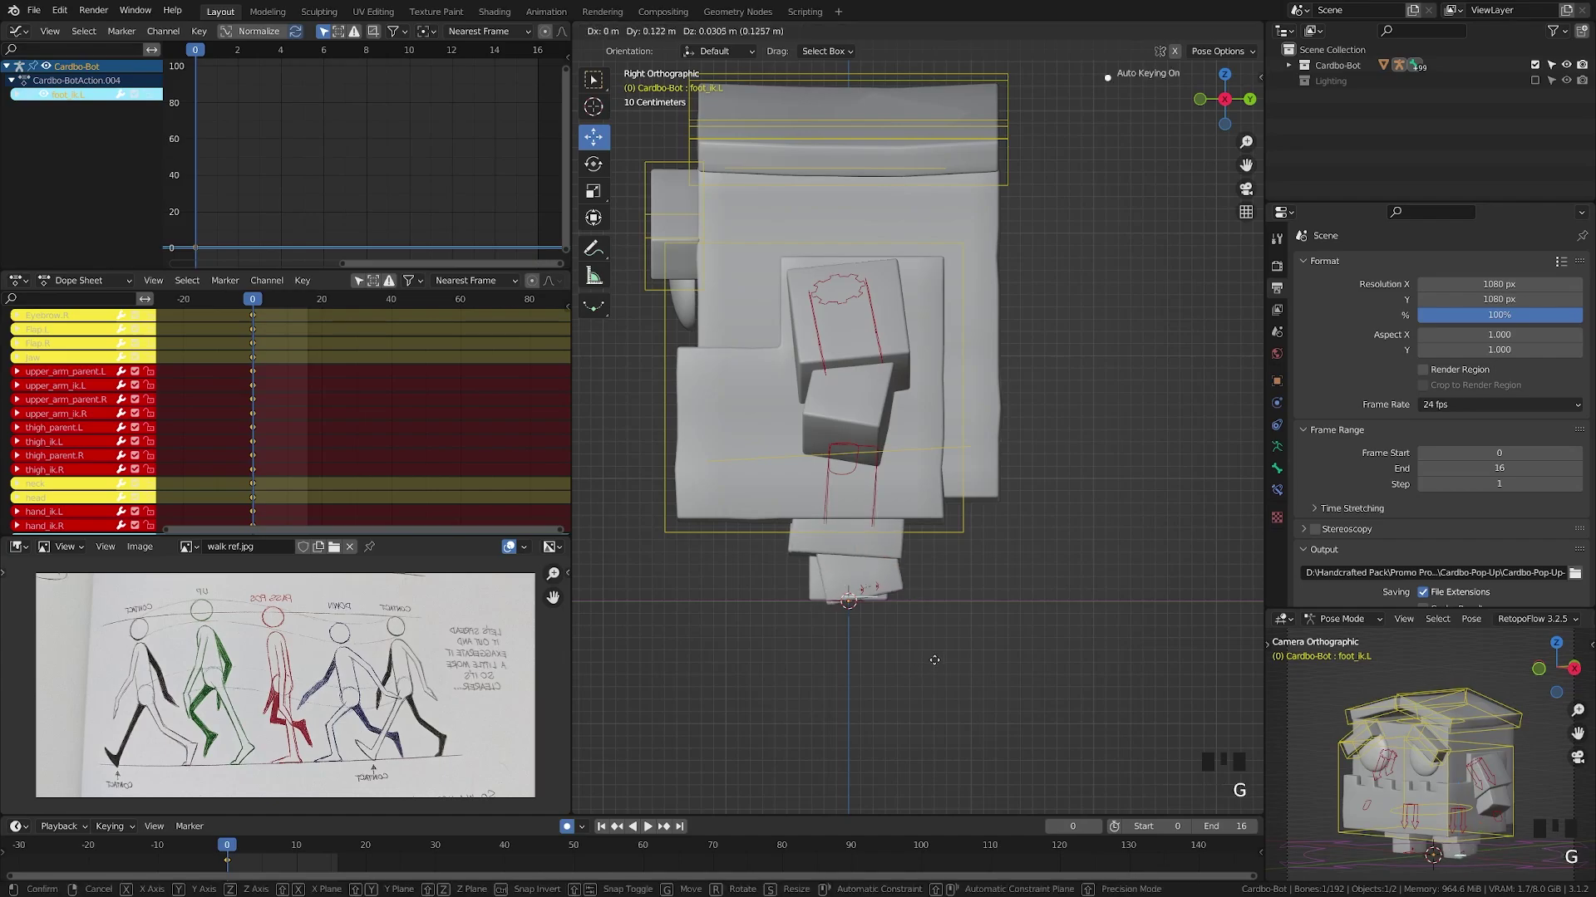
click(985, 644)
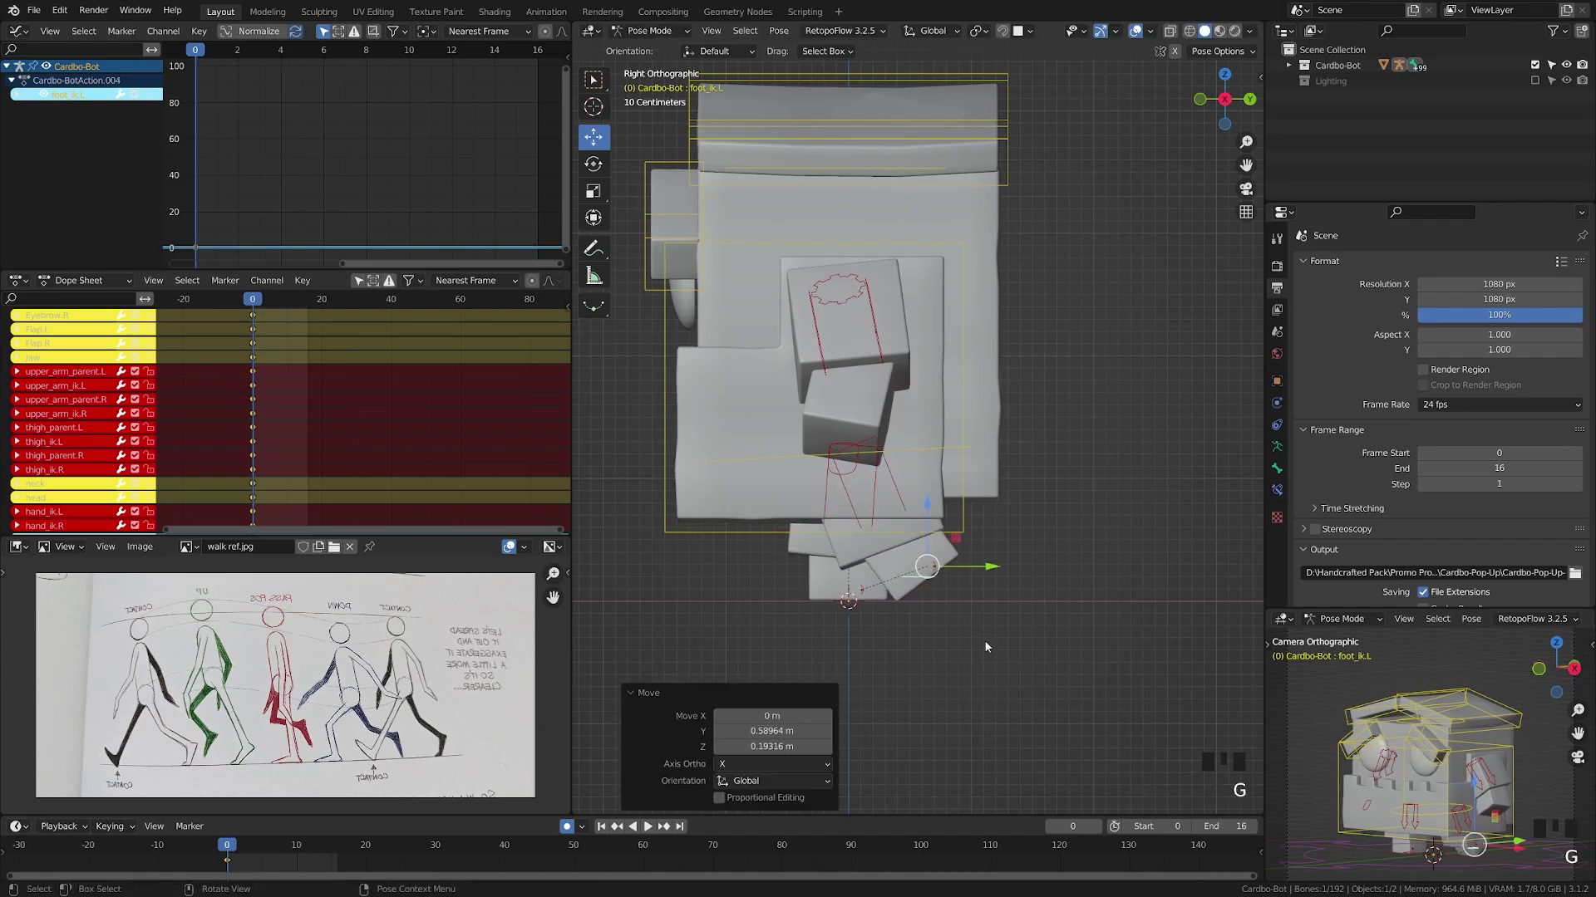
Move the right foot control foot_ik.R forward about -0.68 m along Y and up about 0.12 m in Z
click(1405, 853)
key(g)
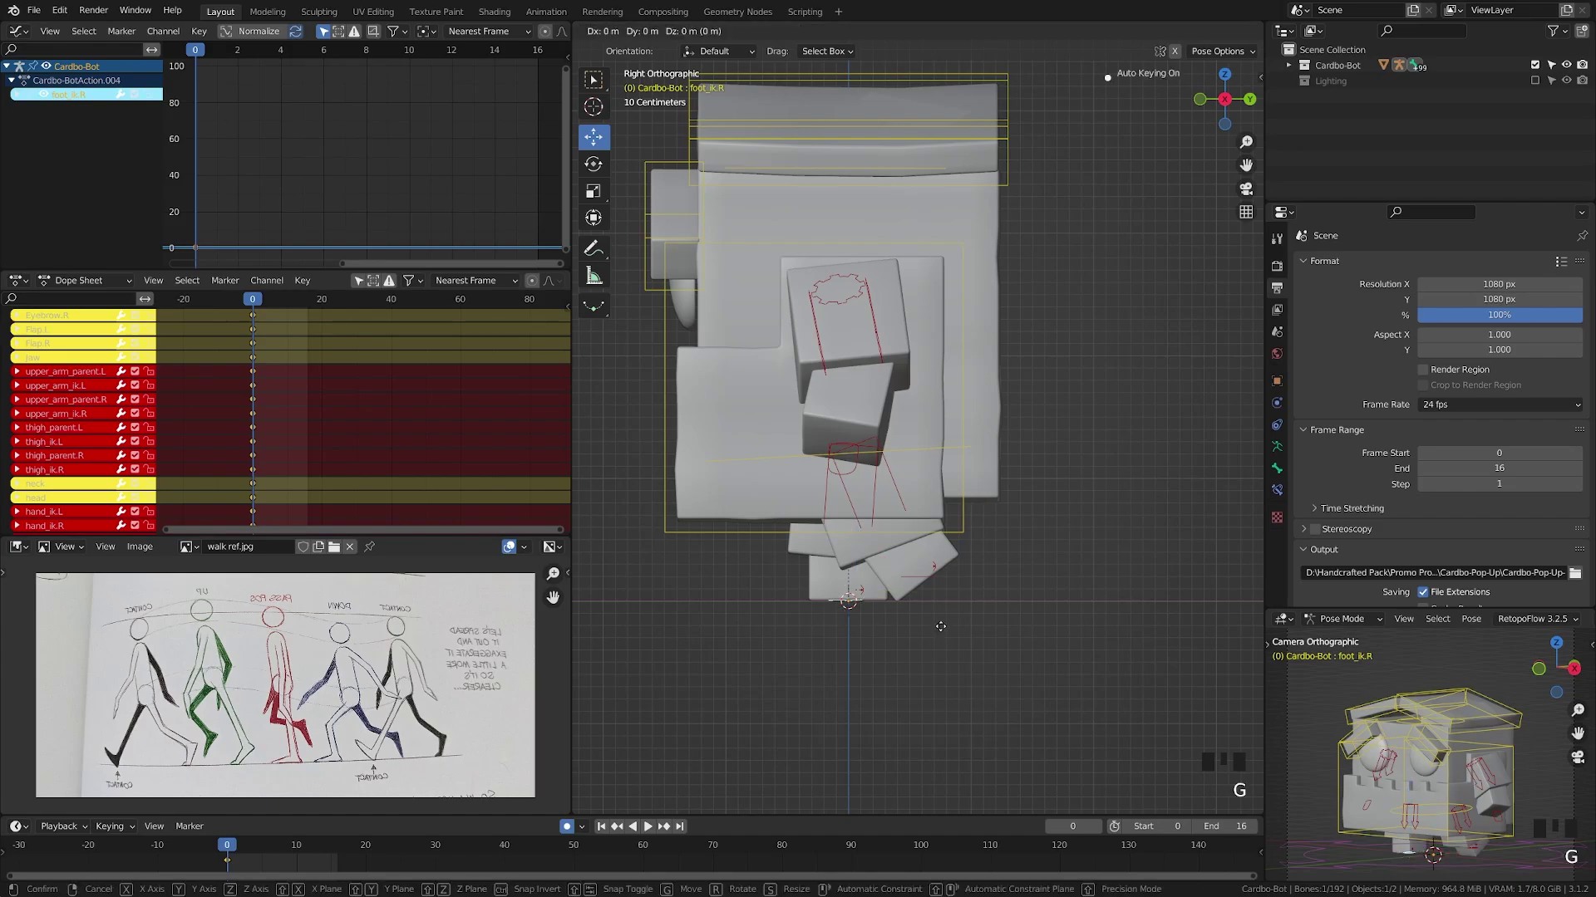
click(855, 612)
shift+middle_drag(1006, 615, 933, 648)
shift+scroll(848, 548, down, 1)
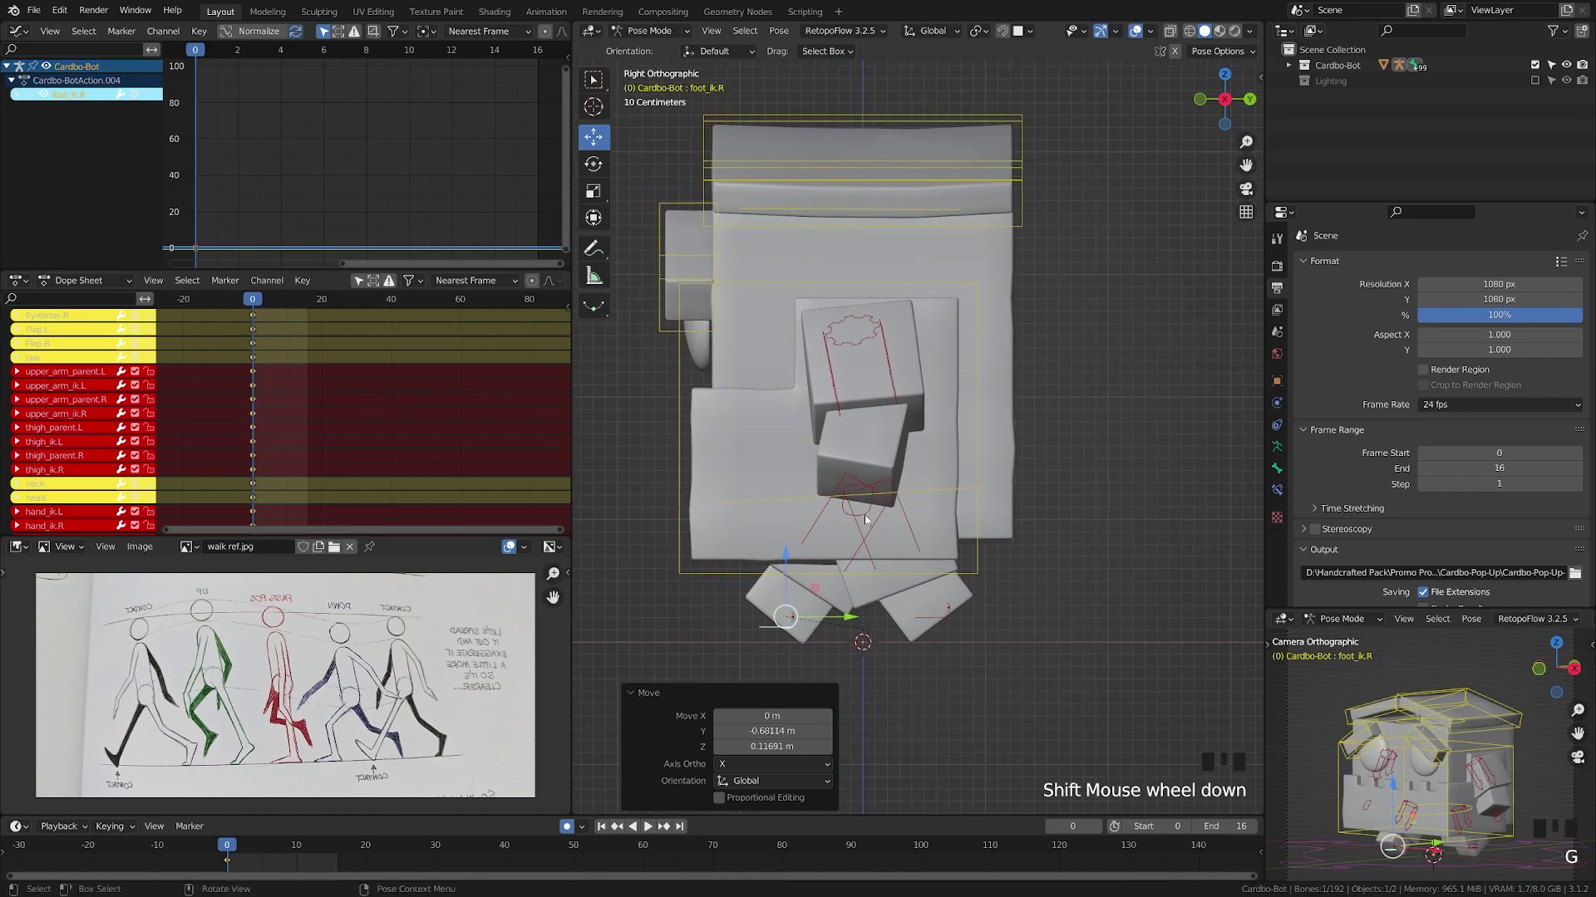
Move hand_ik.L forward about -0.43 m in Y and up 0.09 m, and hand_ik.R backward about 0.44 m and up 0.12 m
click(865, 518)
key(g)
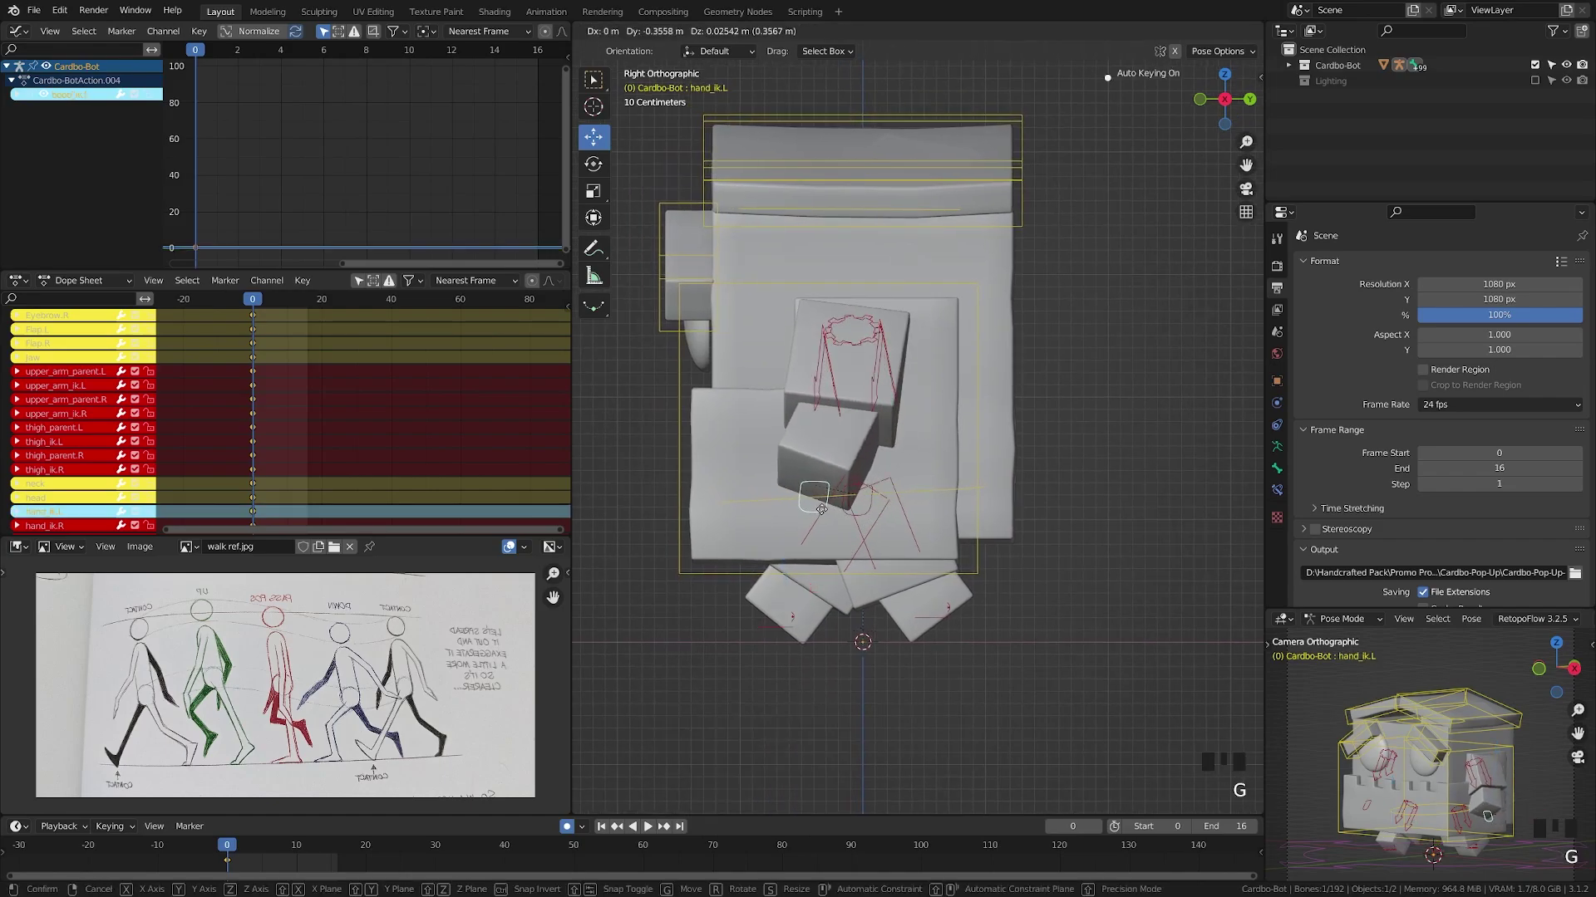
click(818, 508)
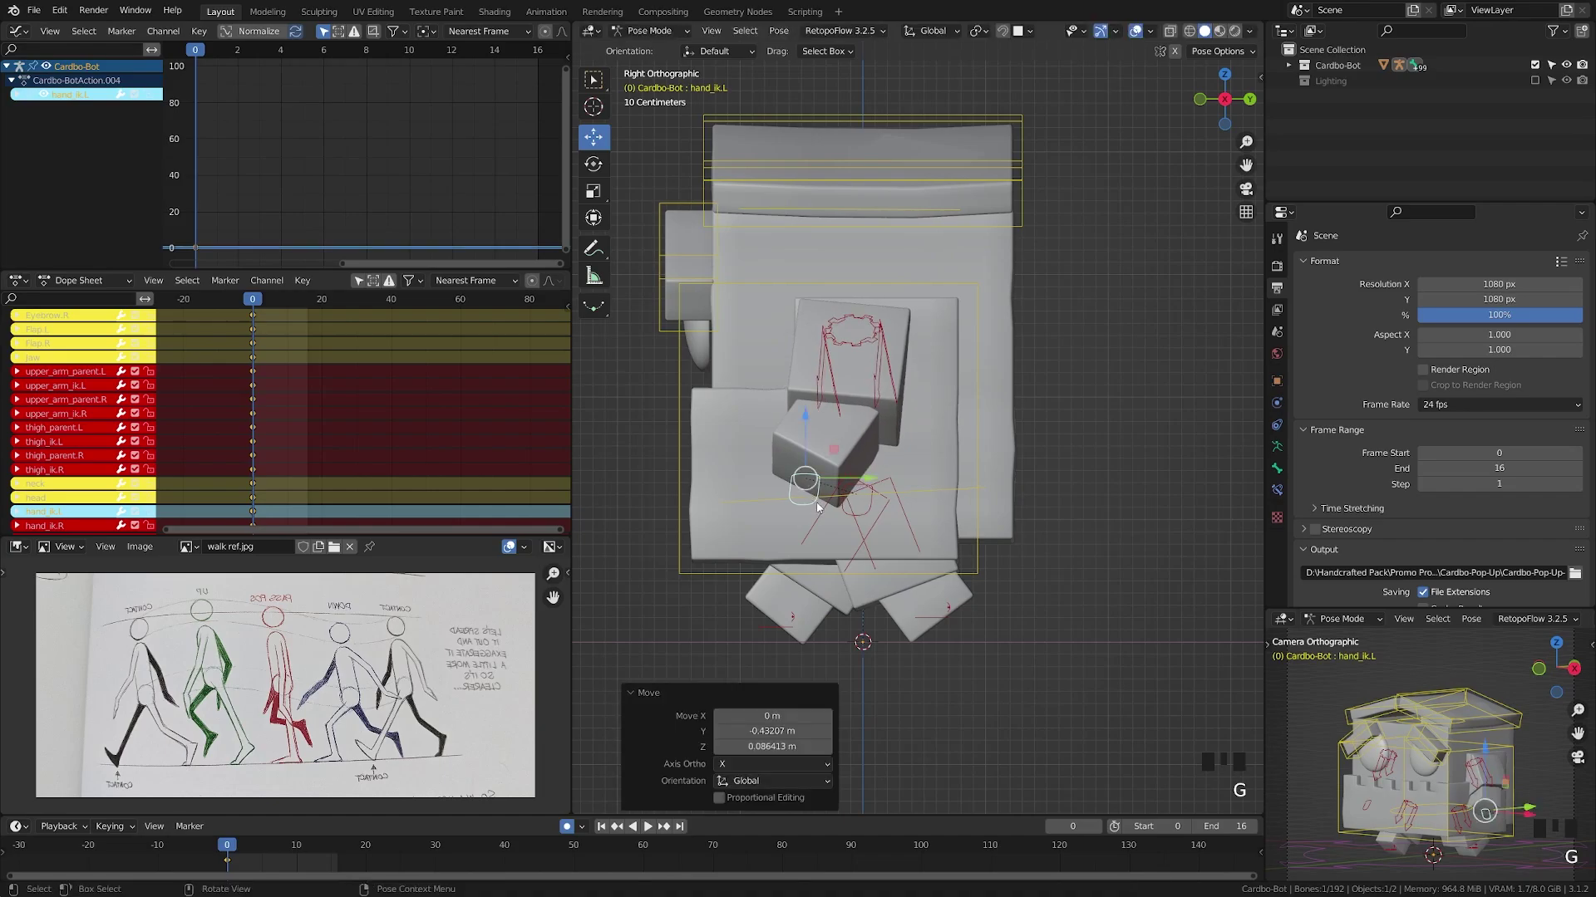
click(870, 517)
key(g)
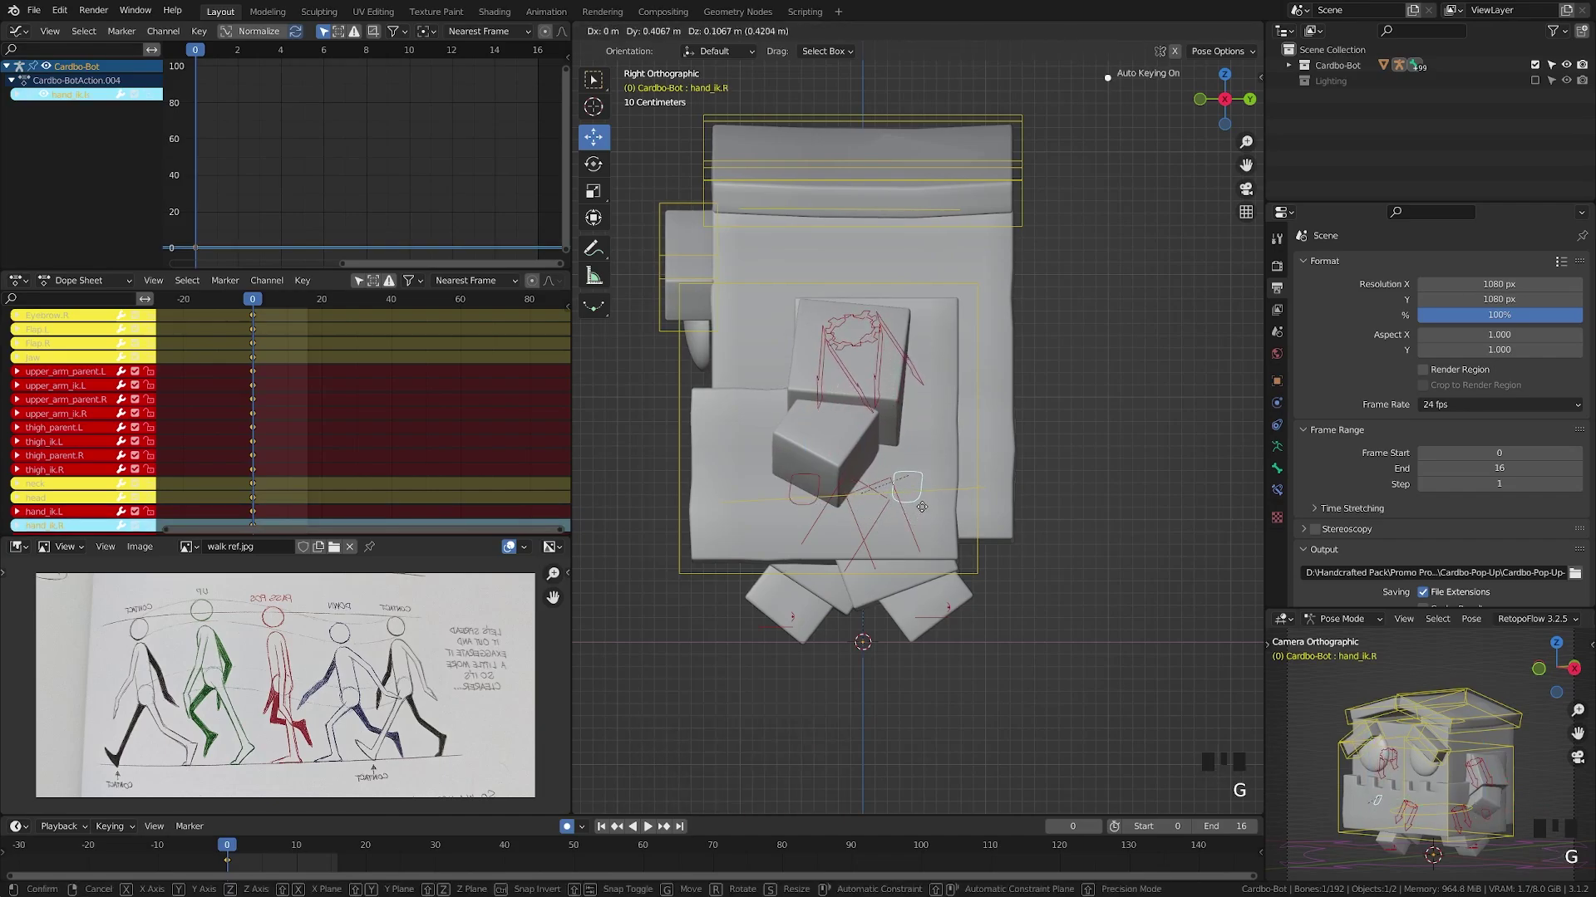
click(927, 509)
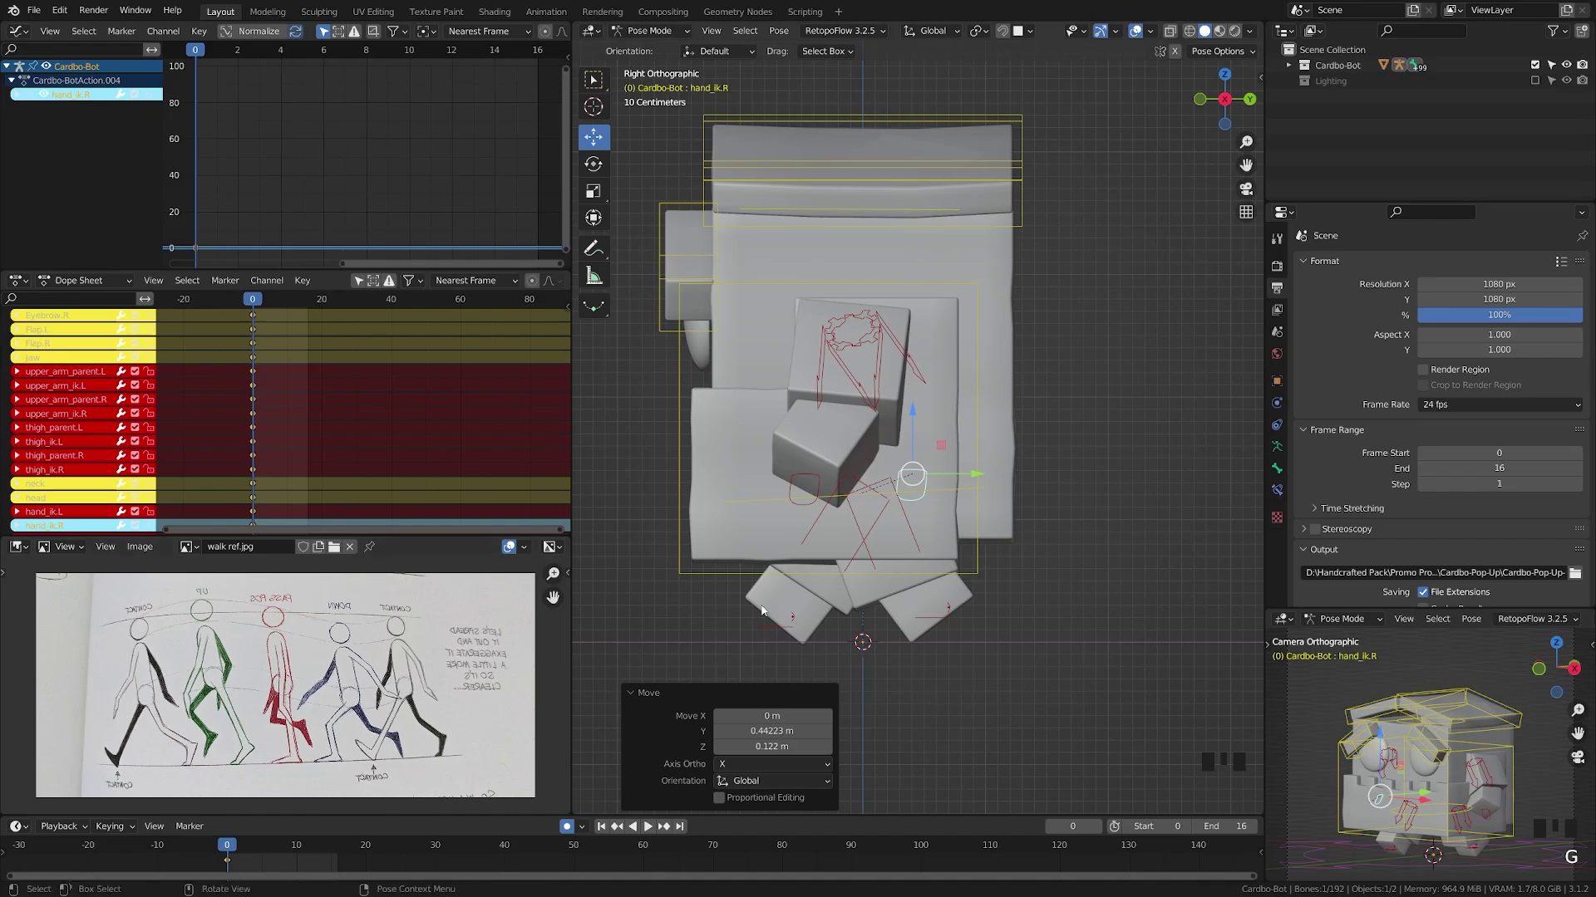
Select all the rig's bones and keyframe the first contact pose at frame 0
key(a)
key(a)
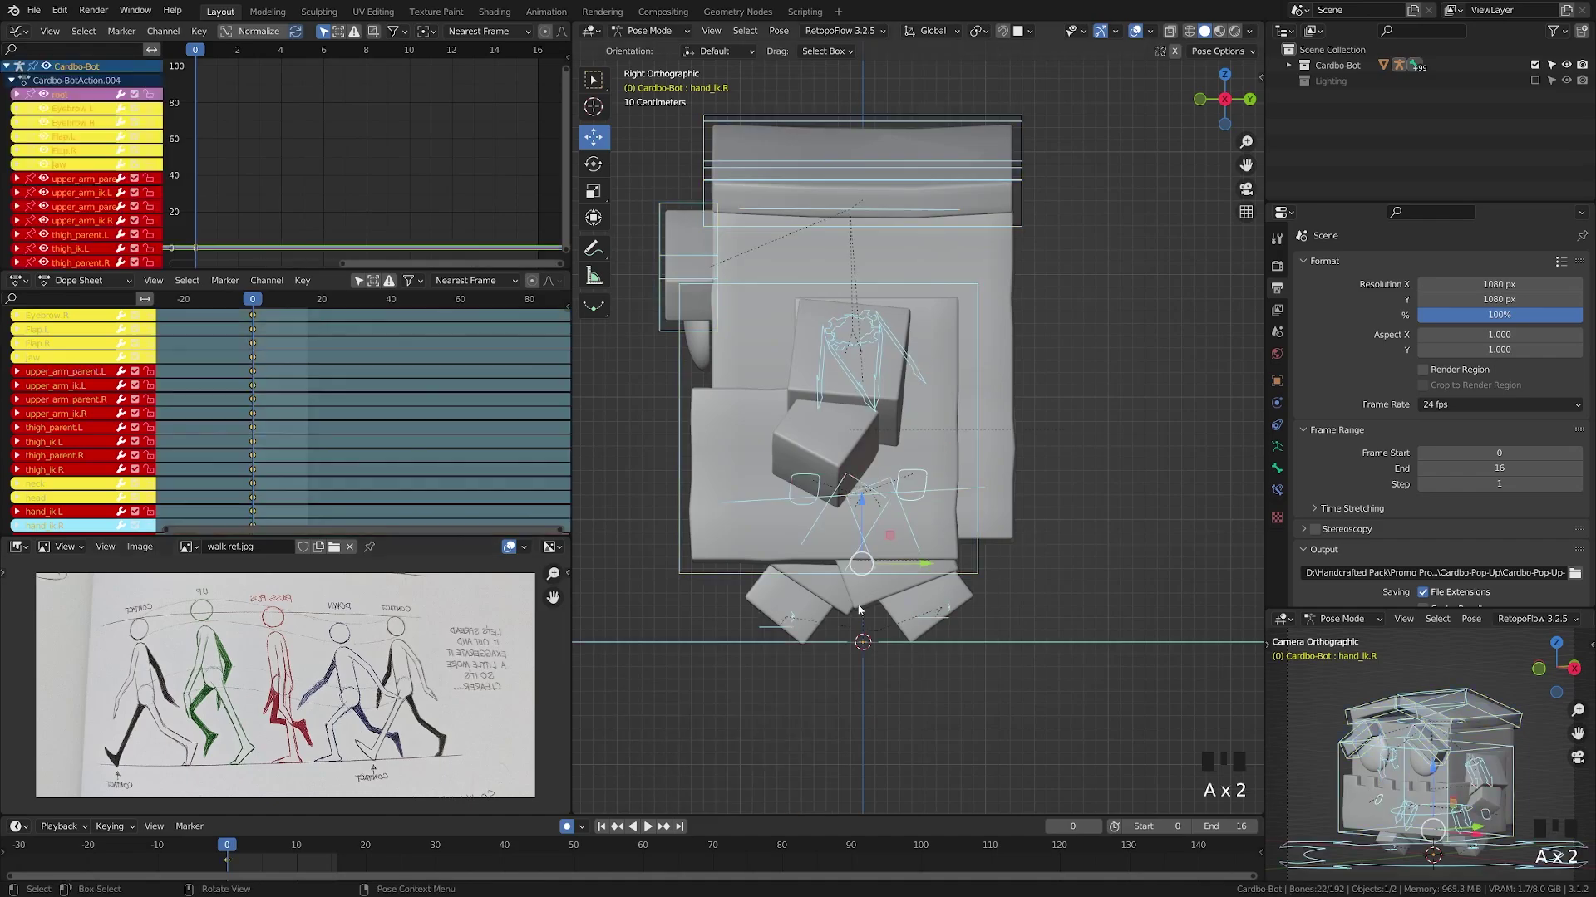
key(k)
click(859, 610)
click(229, 854)
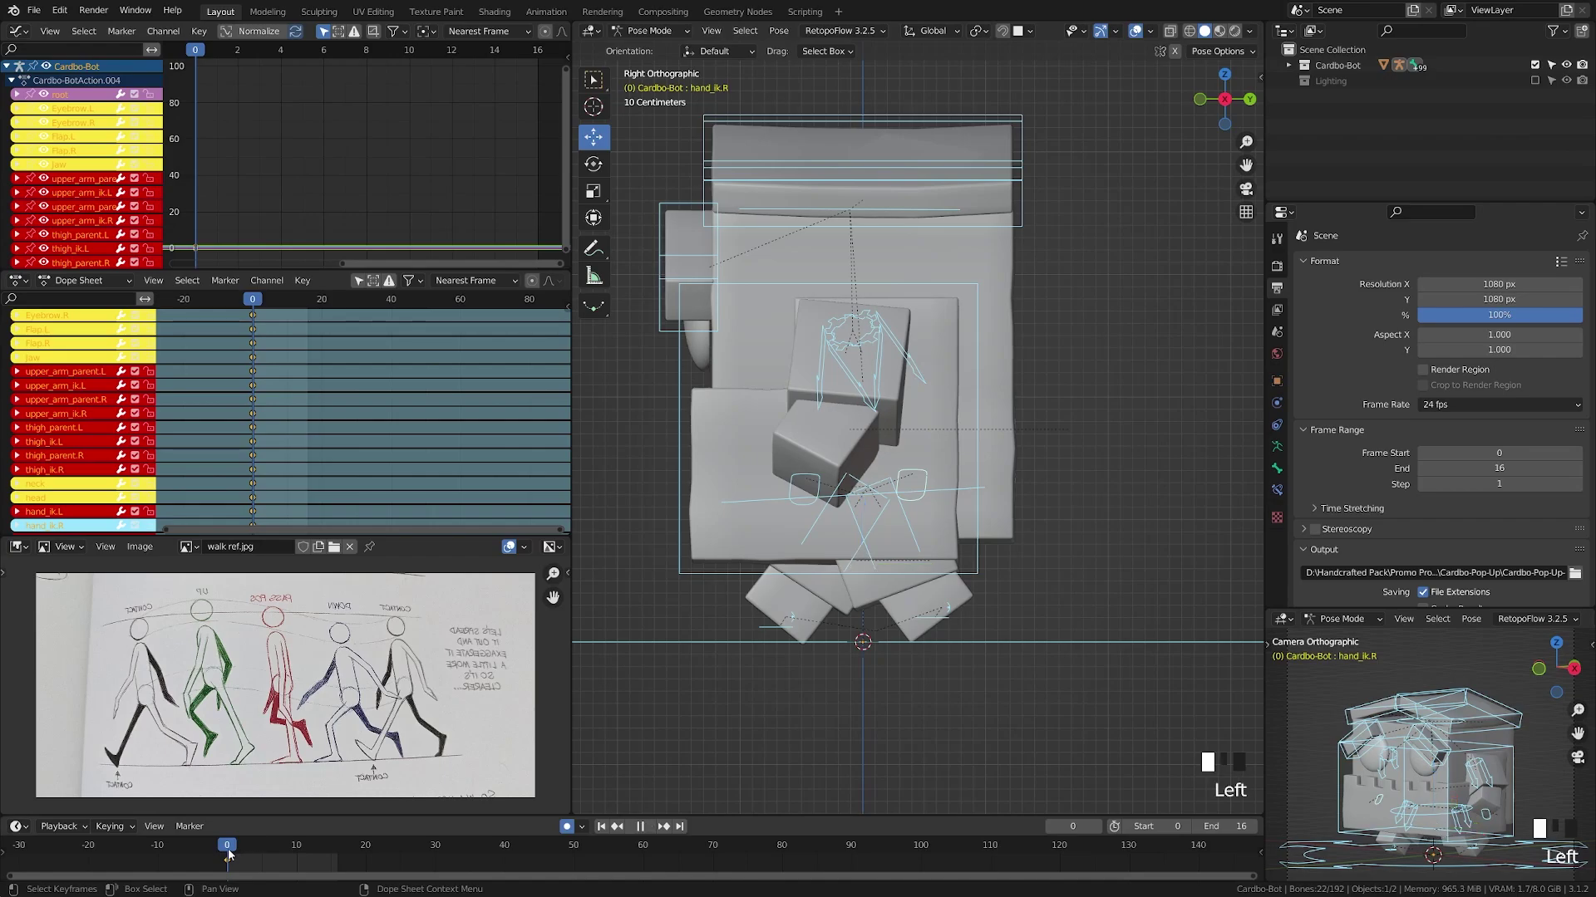
At frame 8, swap the stride by moving foot_ik.R to the back and foot_ik.L to the front
click(282, 855)
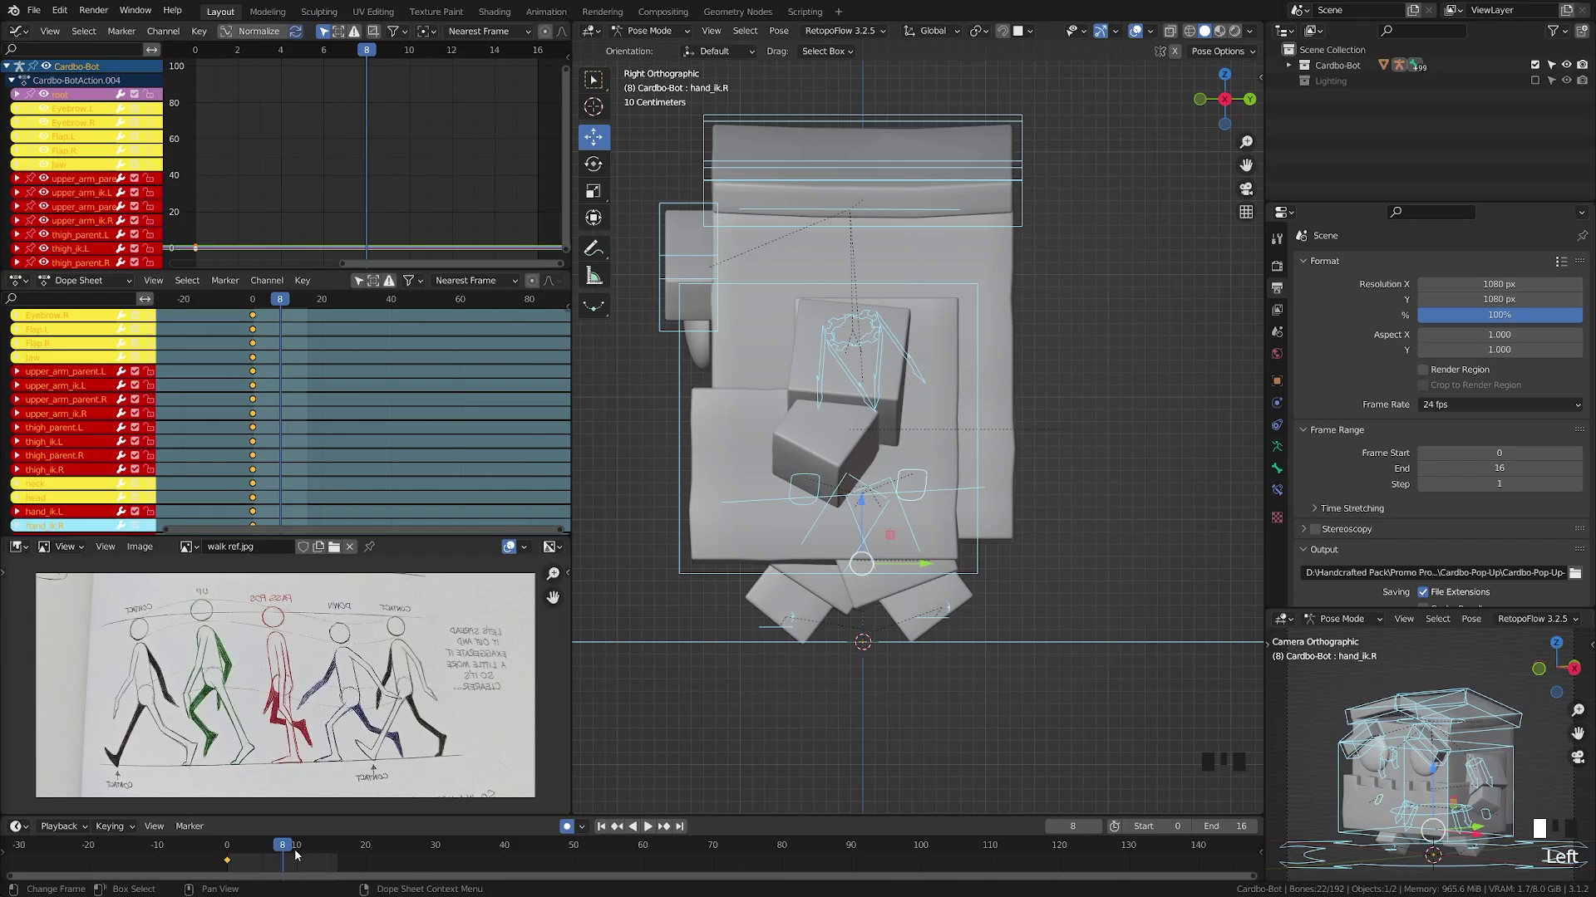
drag(275, 854, 283, 854)
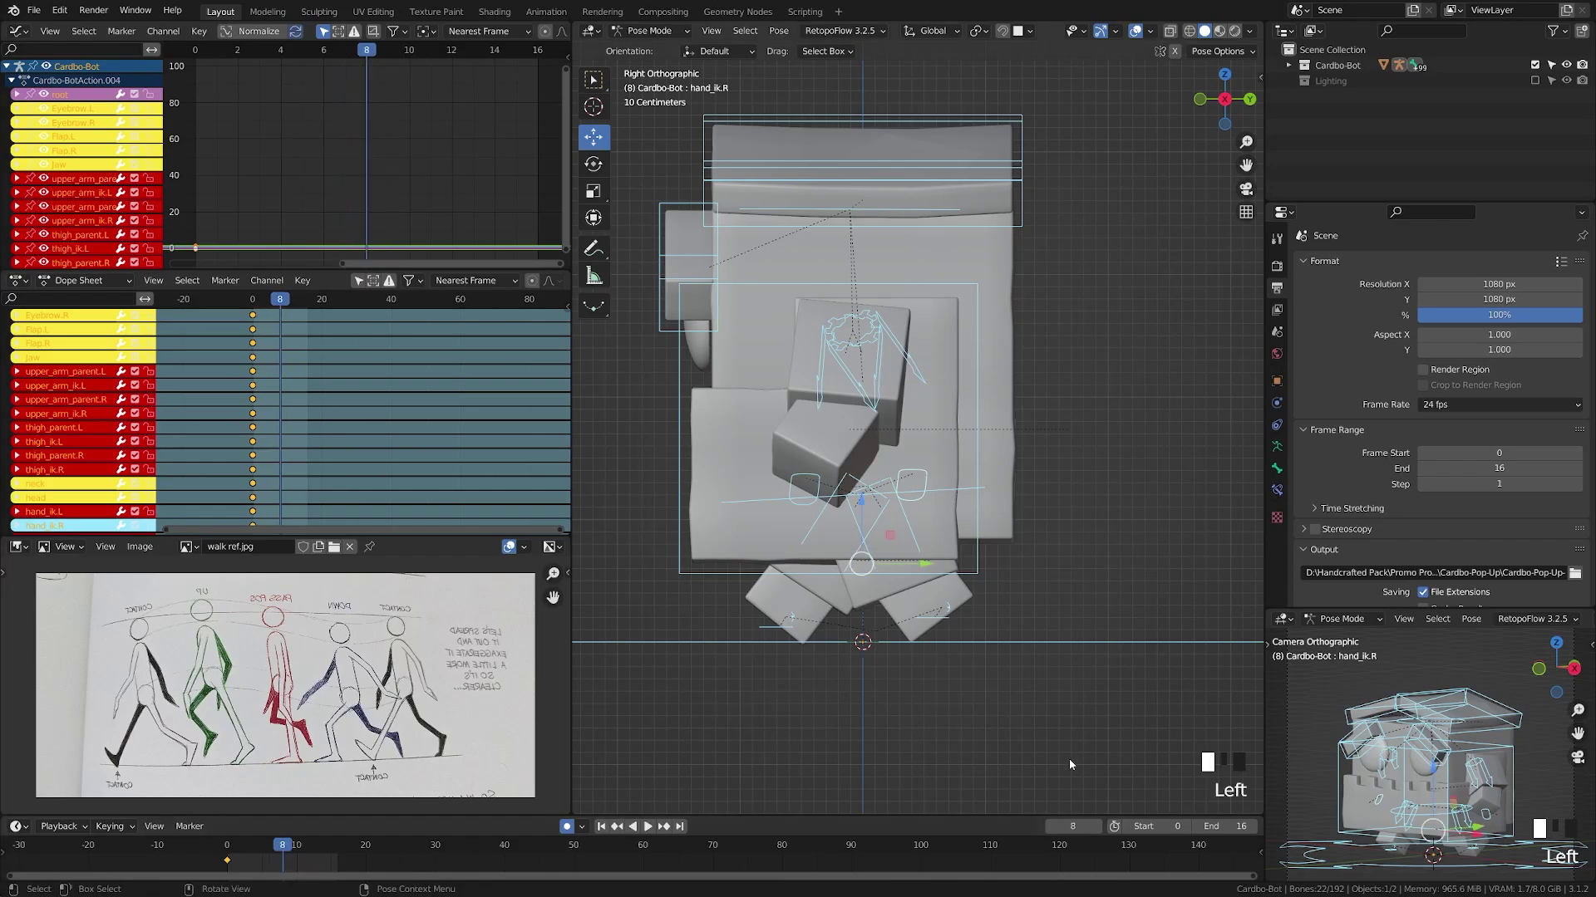
click(779, 630)
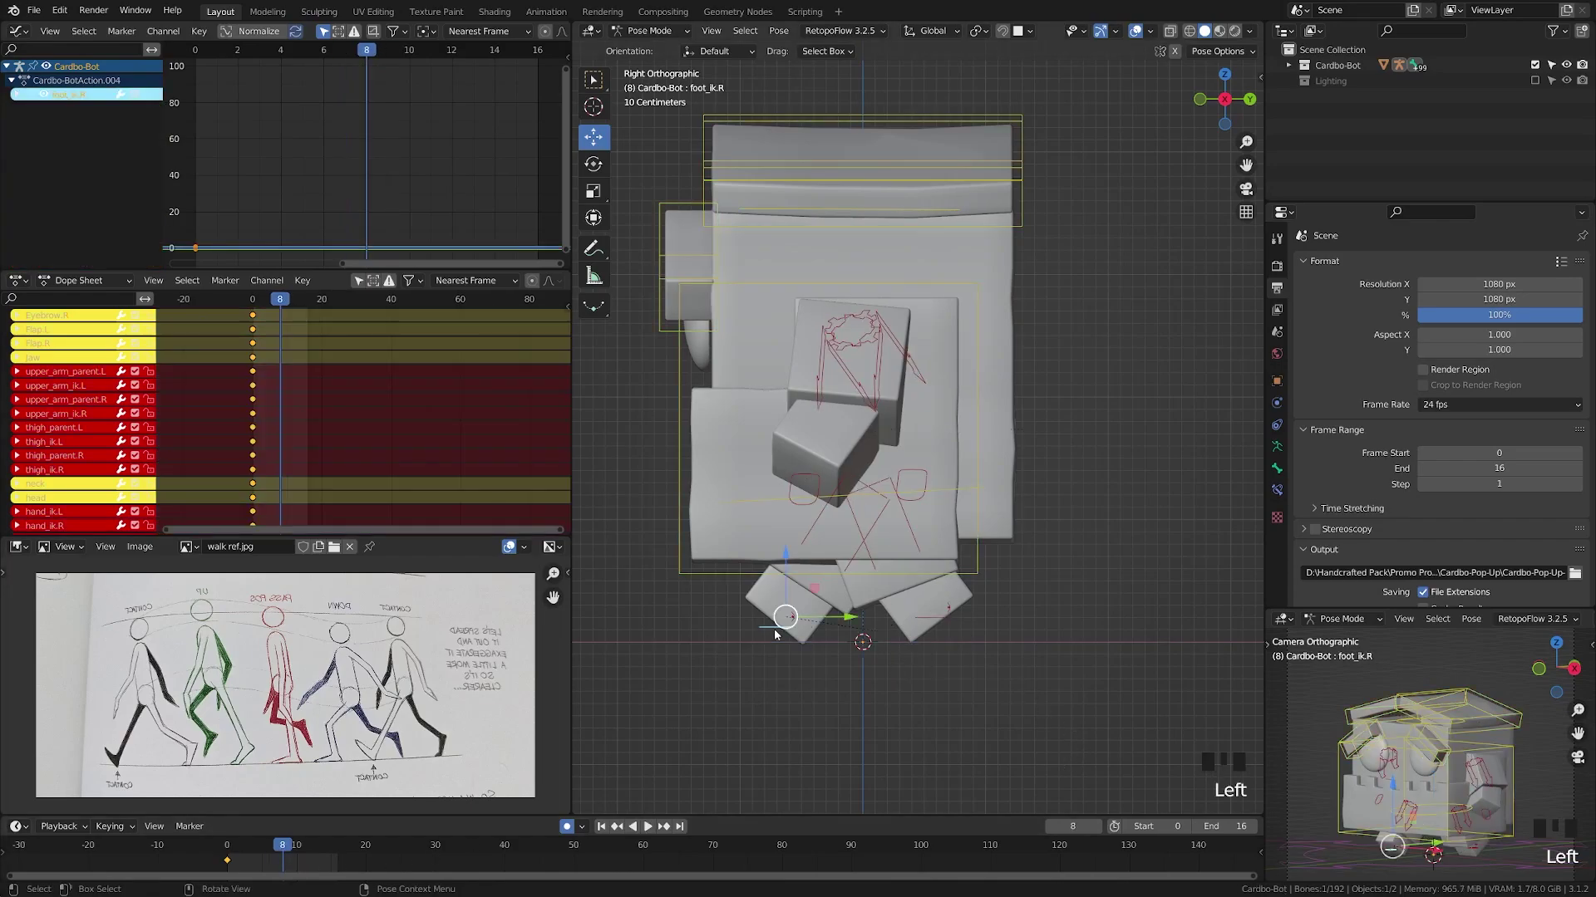
key(g)
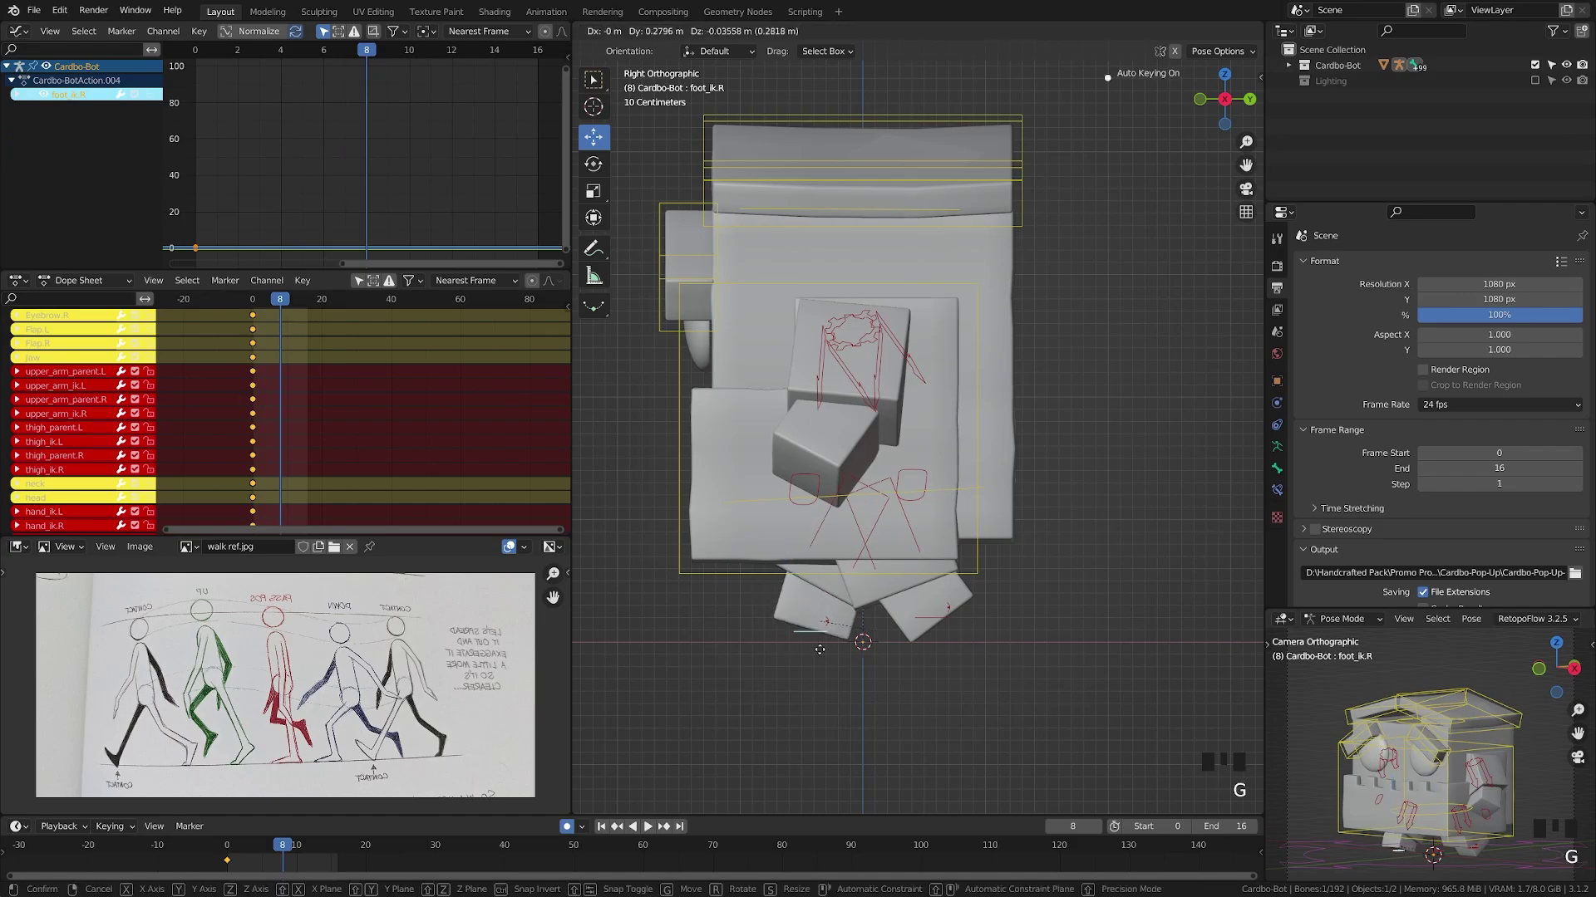
click(938, 641)
click(948, 628)
key(g)
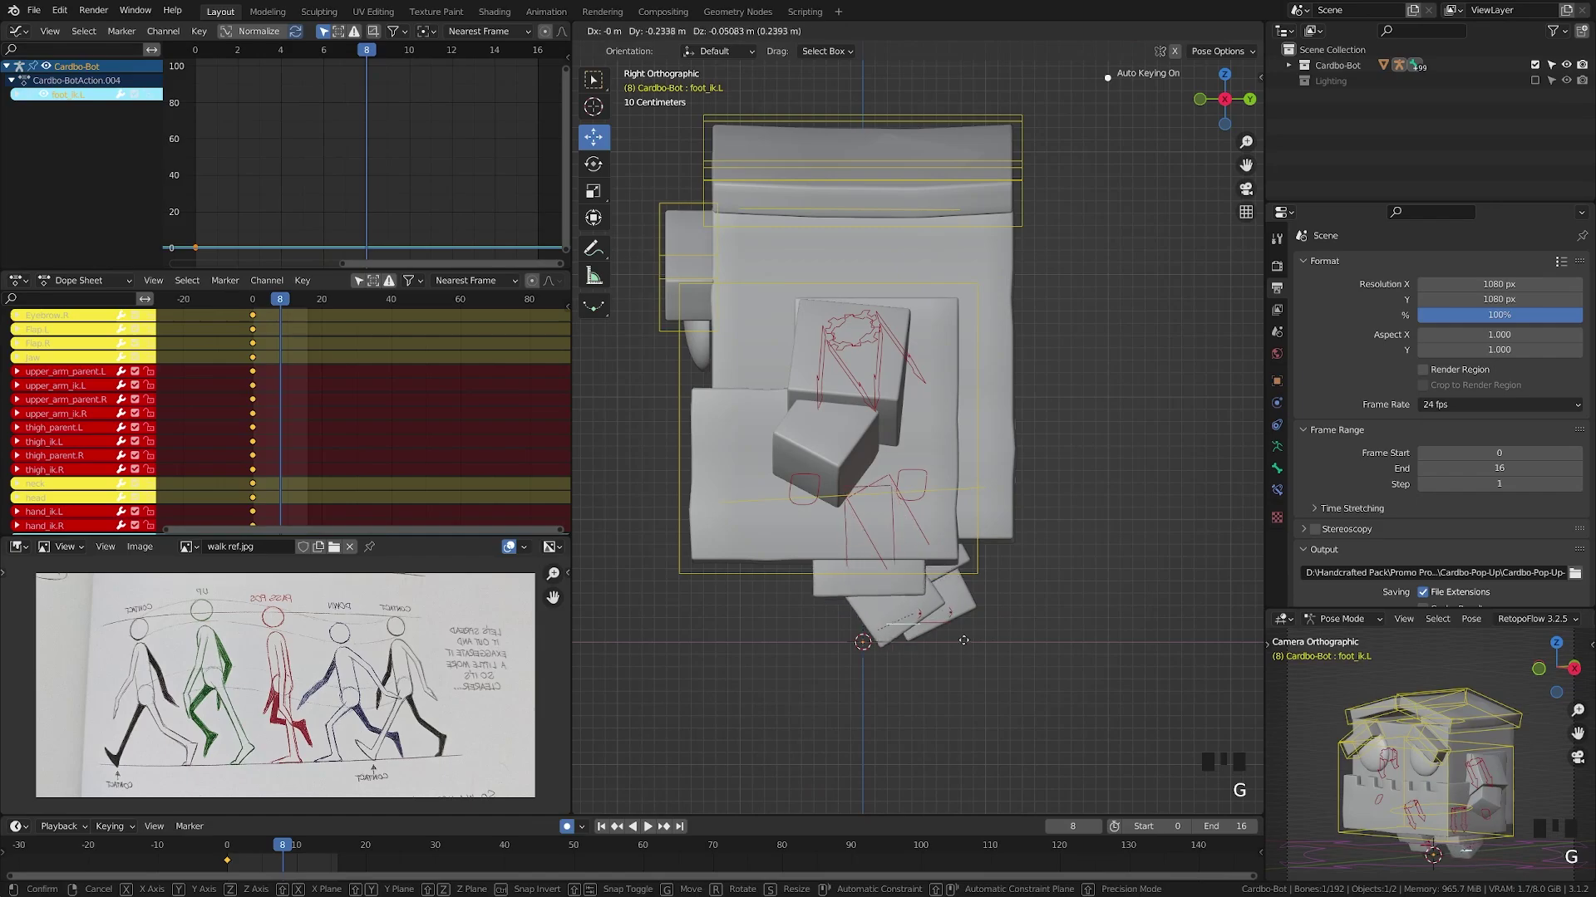
click(830, 641)
At frame 8, swing hand_ik.L to the back and hand_ik.R forward about -1.16 m in Y, up about 0.03 m in Z
click(806, 494)
key(g)
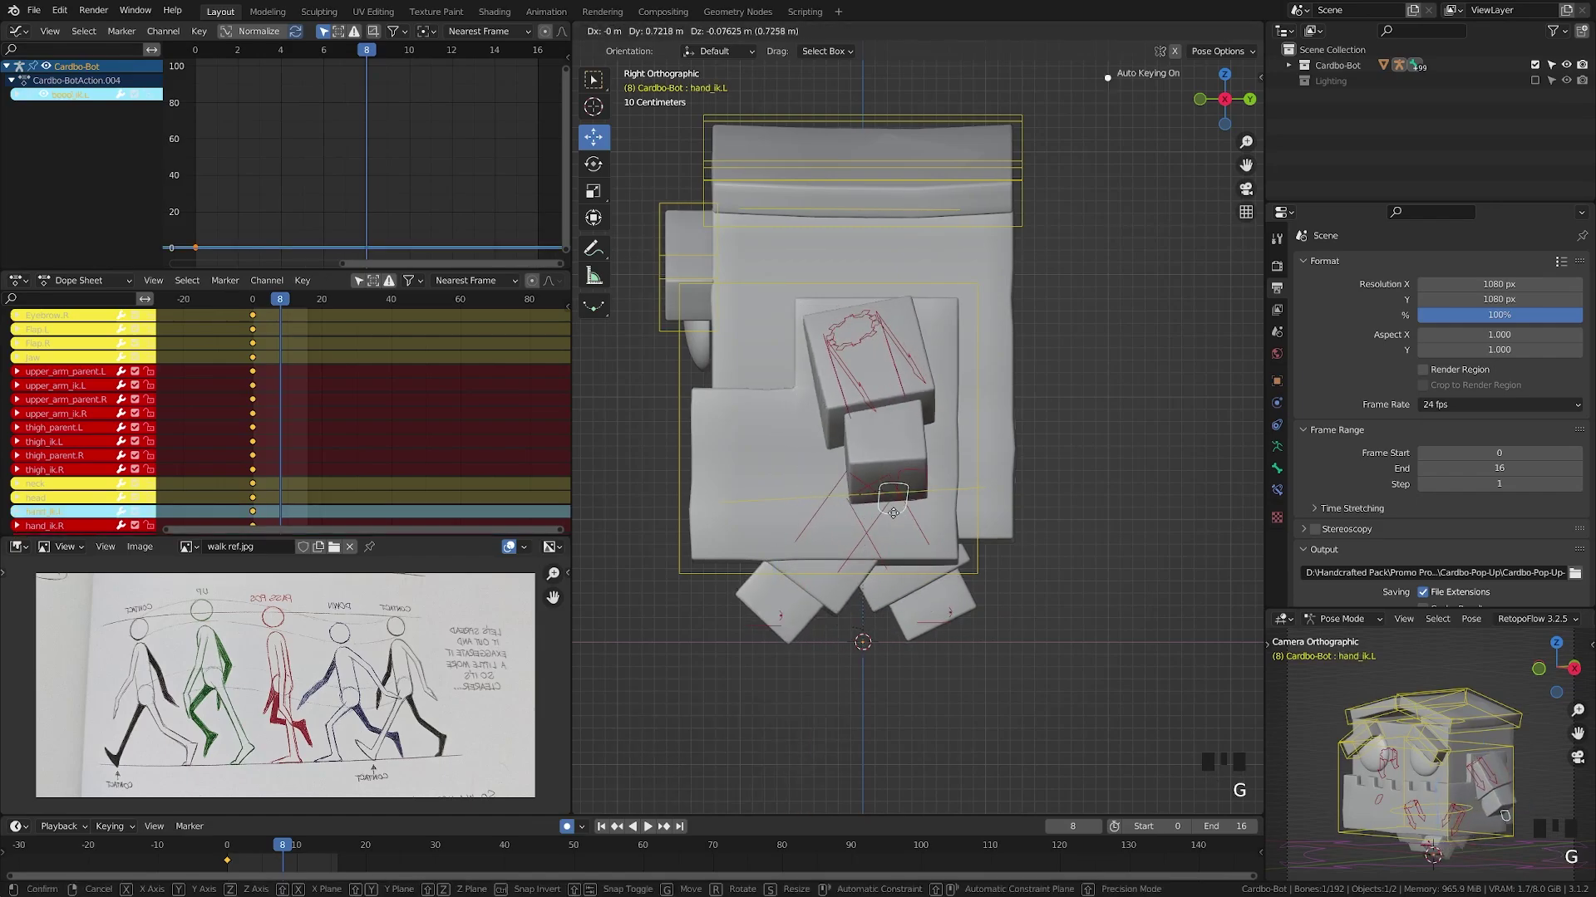
click(914, 503)
click(916, 509)
key(g)
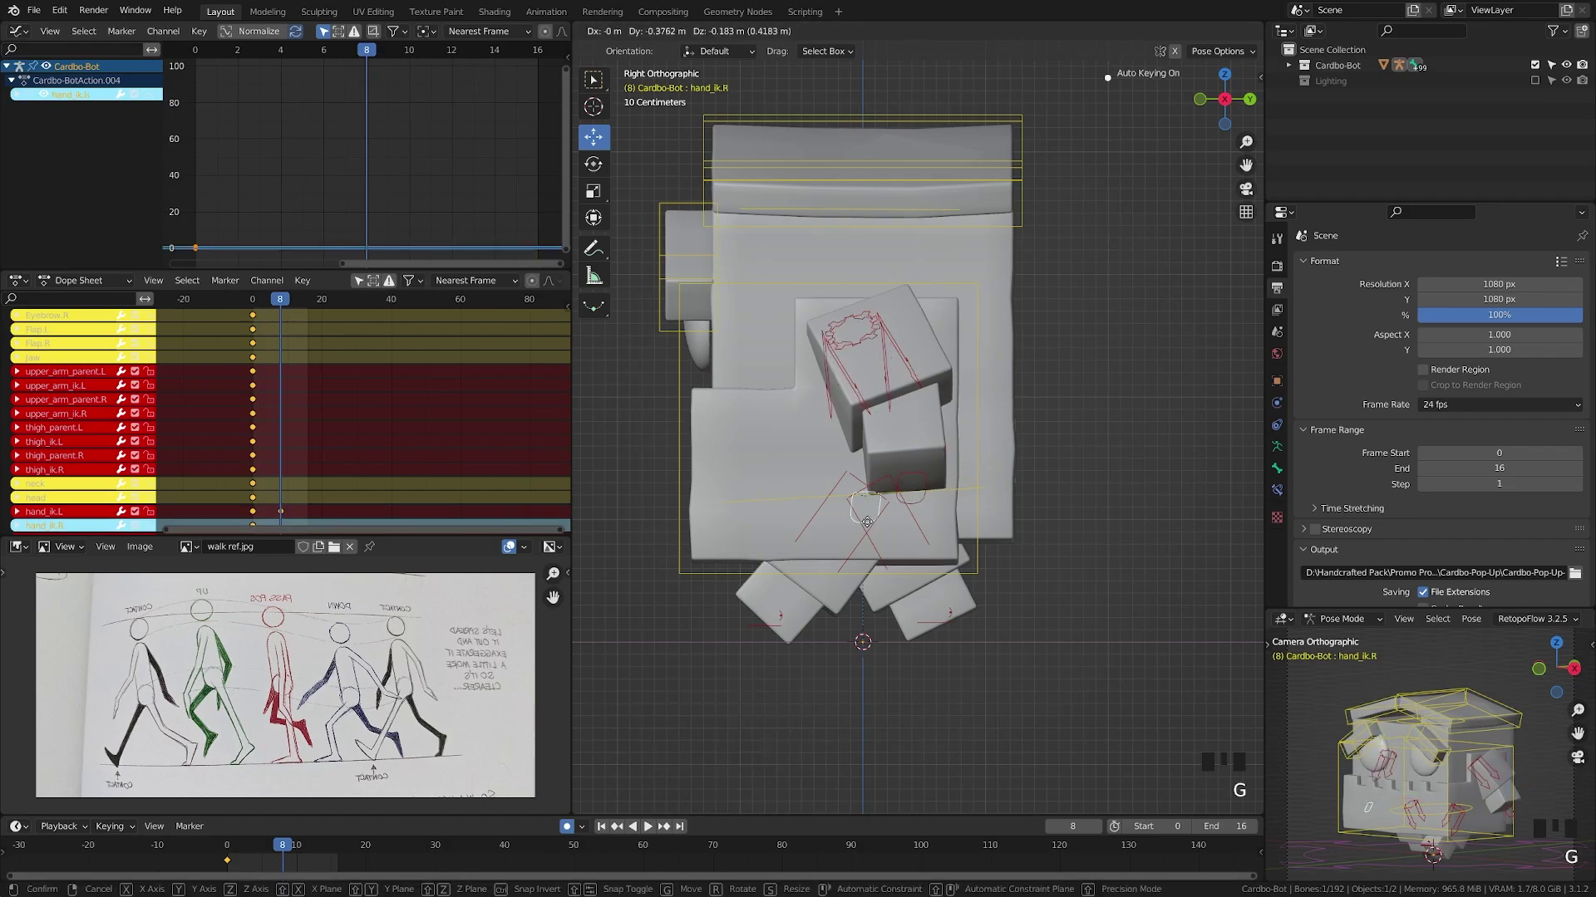
click(773, 499)
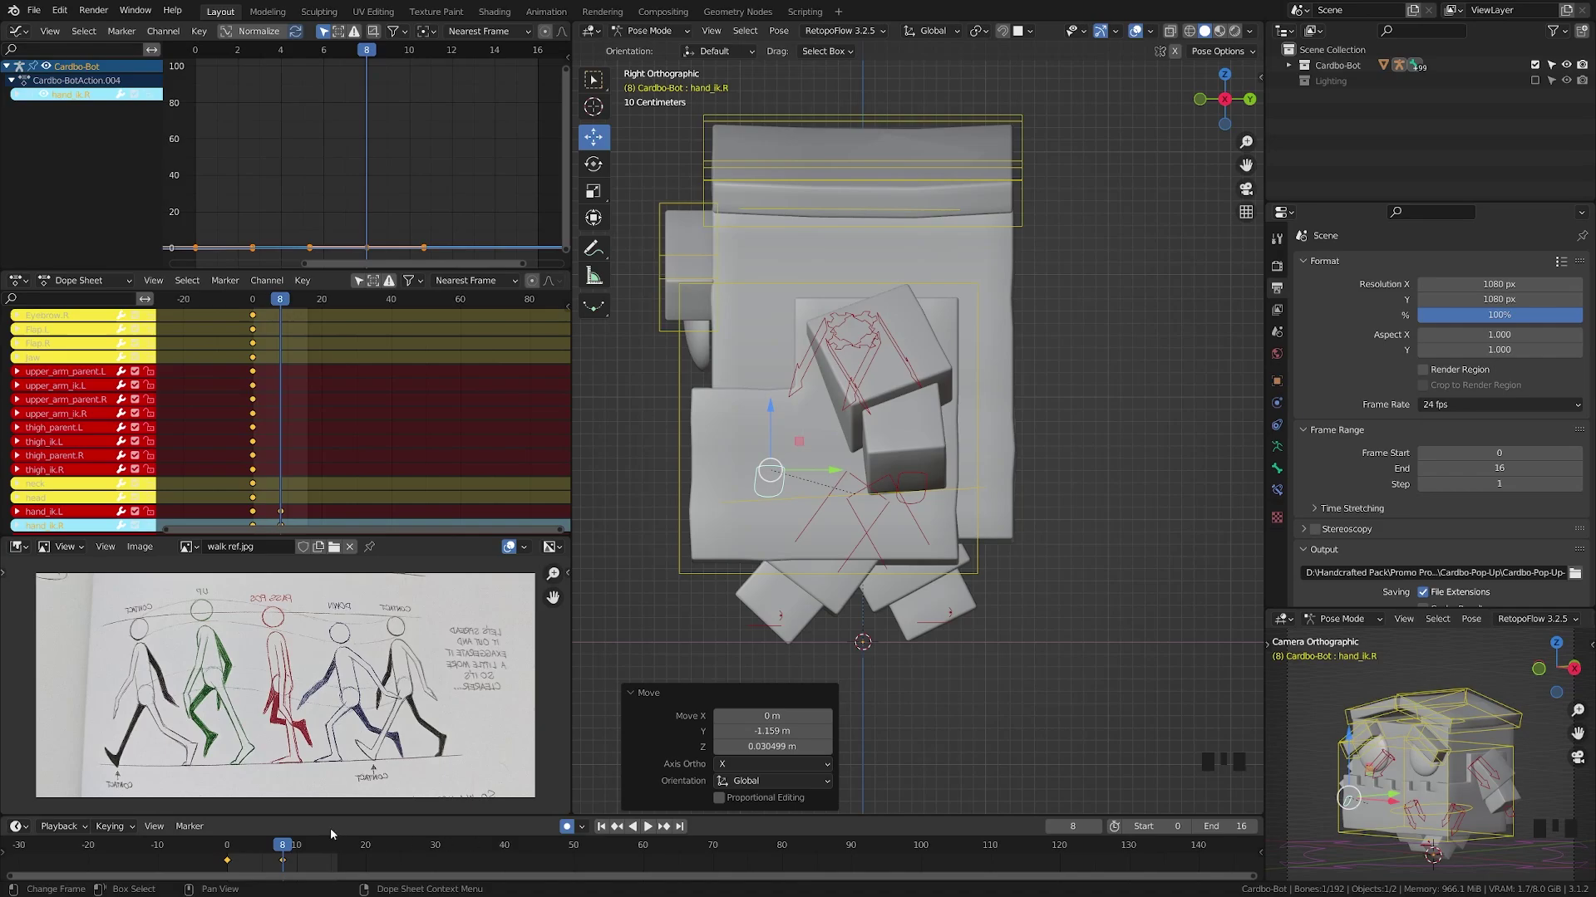
Select all the rig's bones and keyframe their location, rotation and scale for the second contact pose at frame 8
key(a)
key(a)
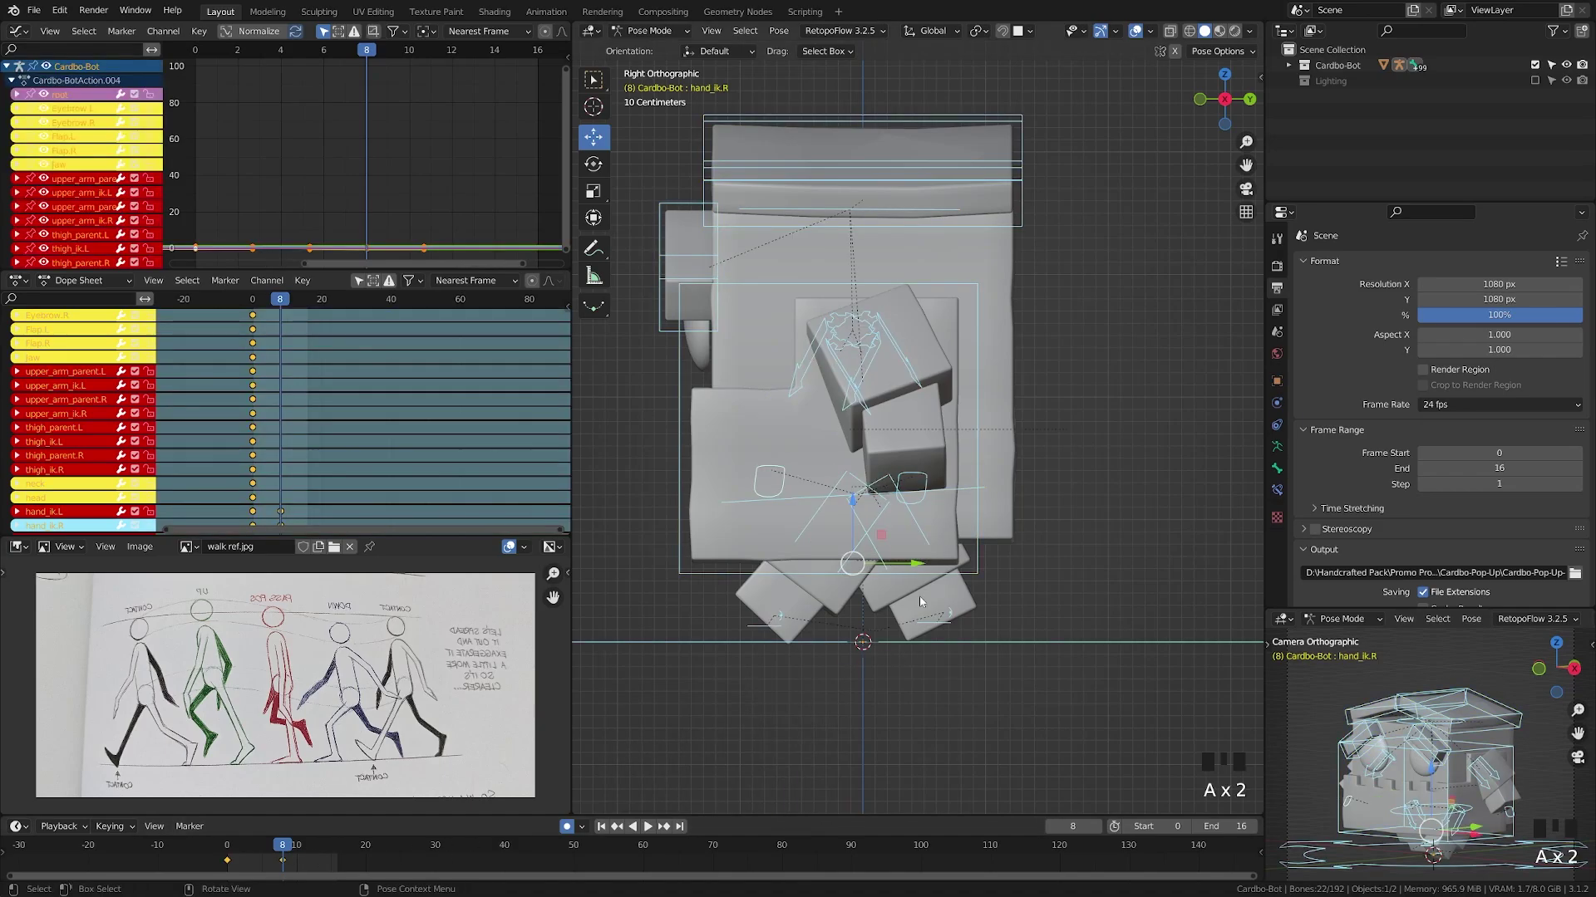
key(i)
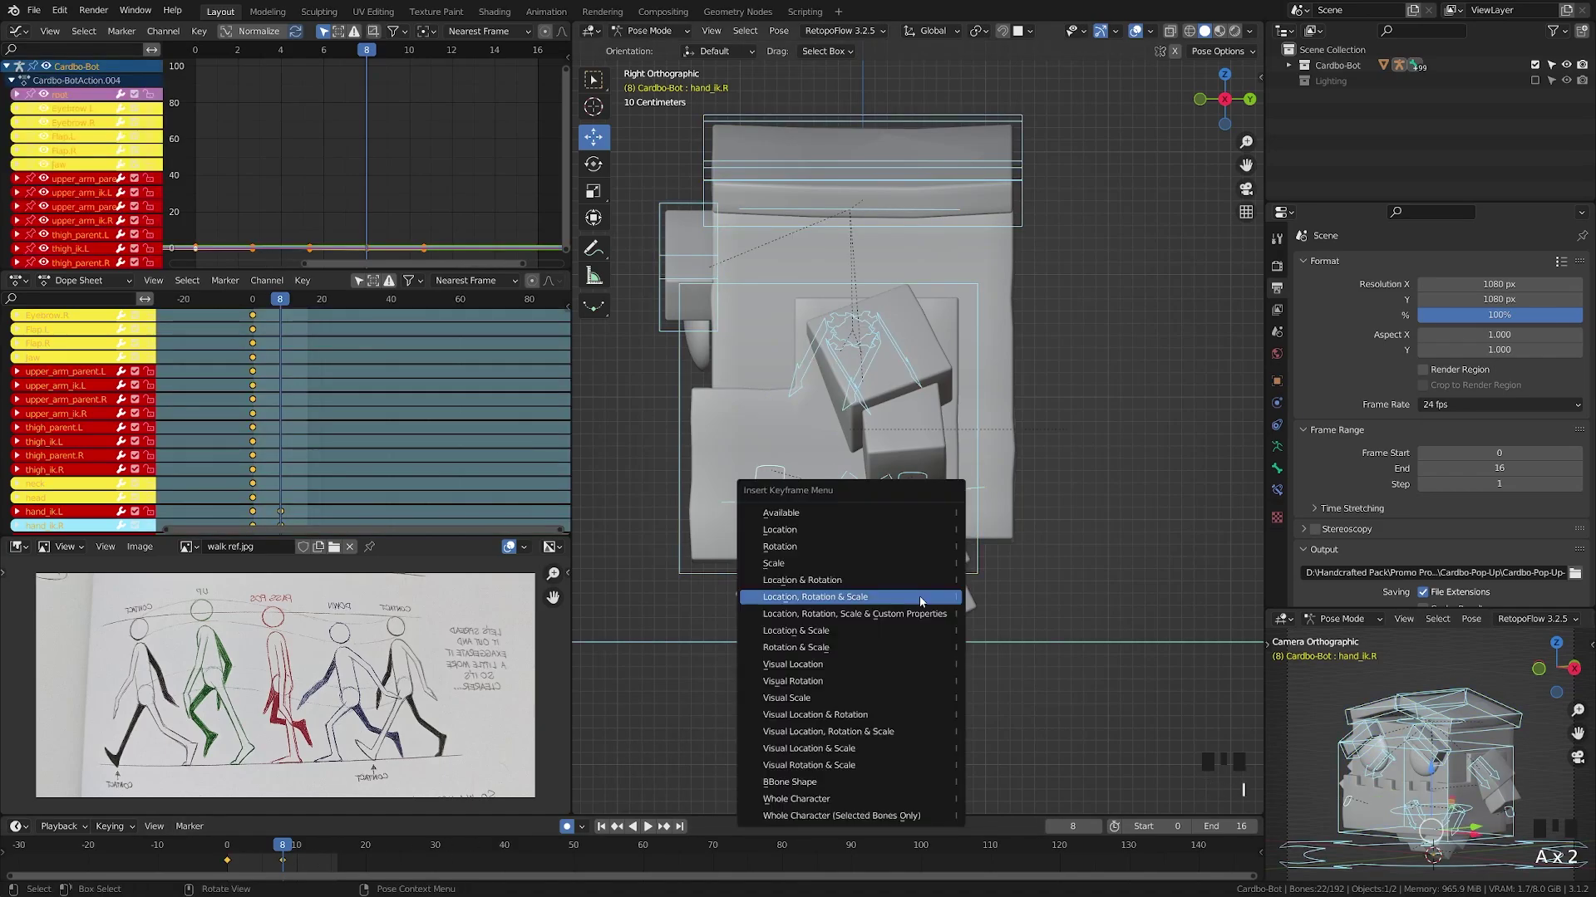
click(921, 598)
click(304, 871)
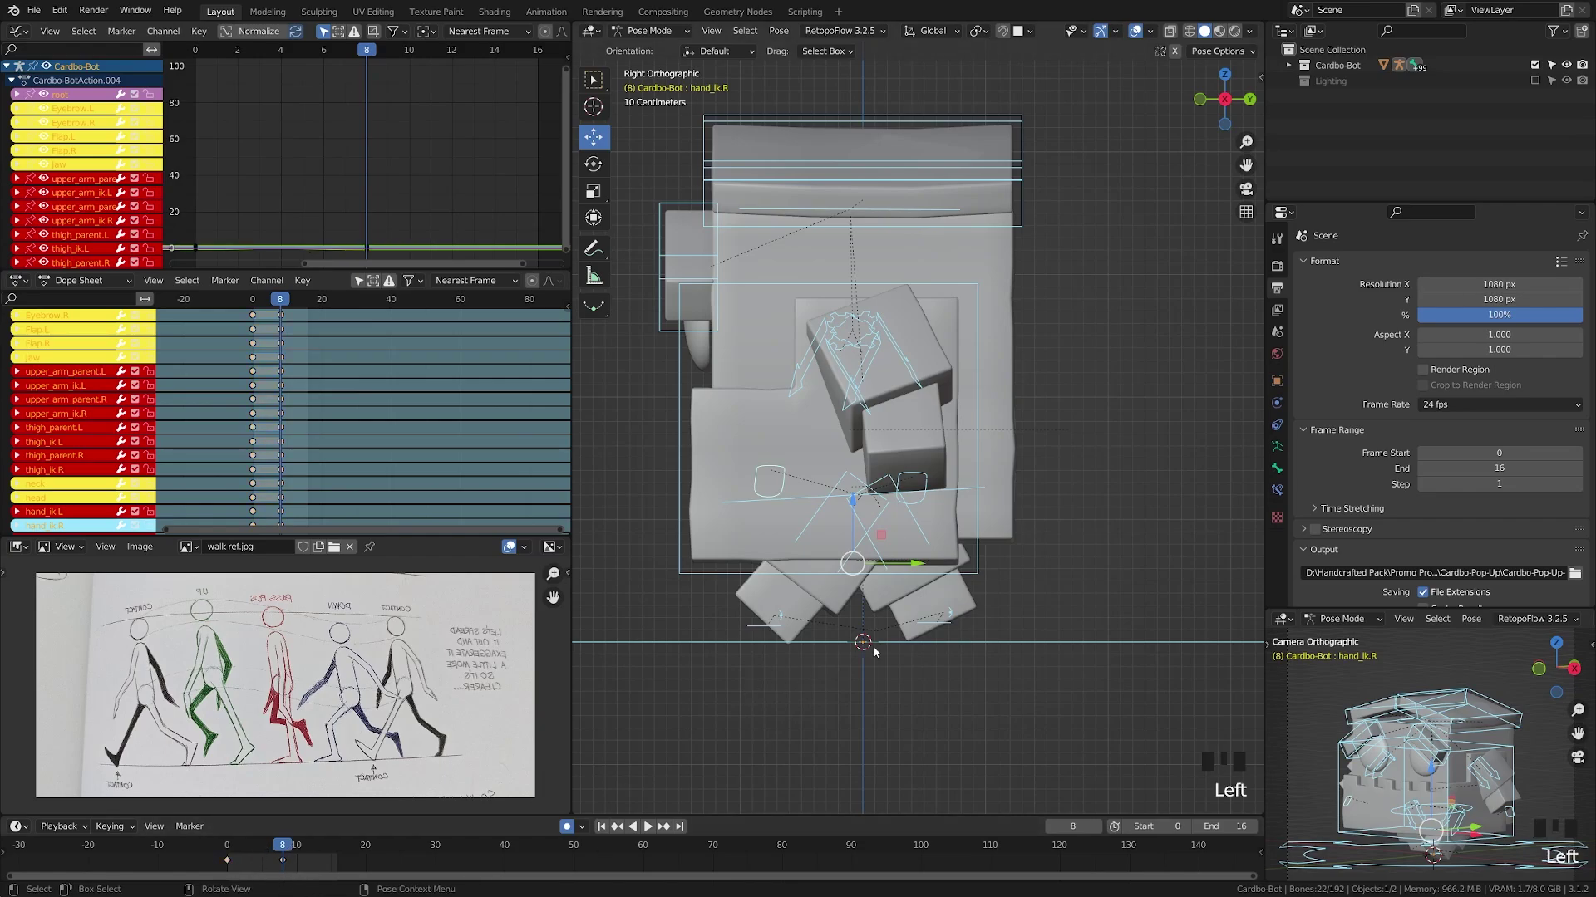
Duplicate the frame 0 contact pose keyframes to frame 16 to close the walk loop
click(248, 847)
click(223, 862)
click(222, 862)
key(shift+d)
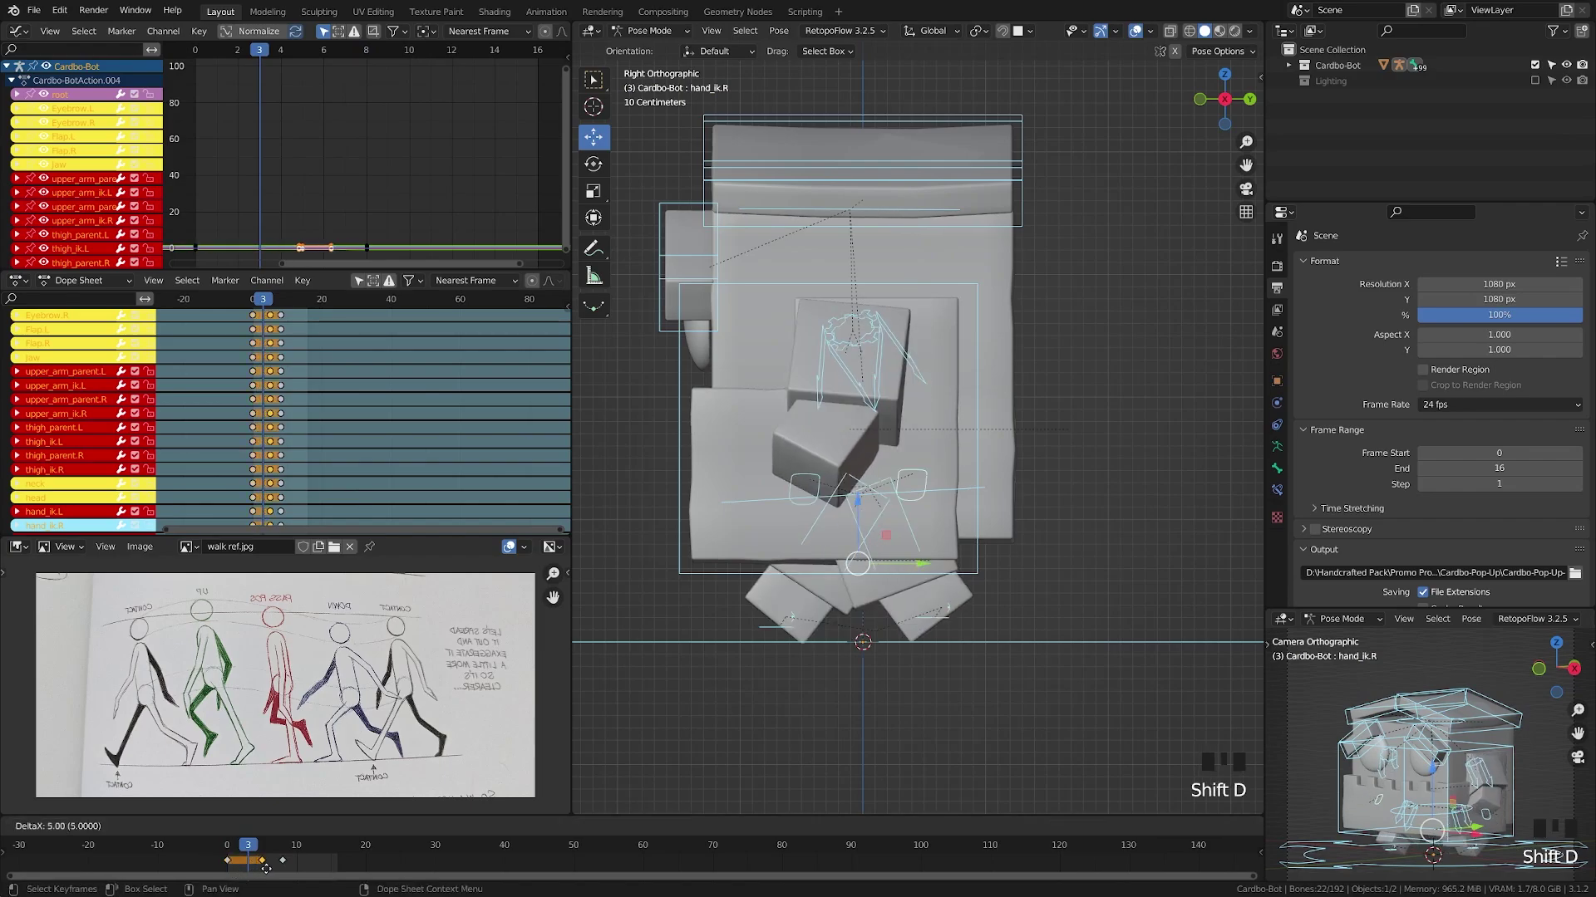
click(343, 872)
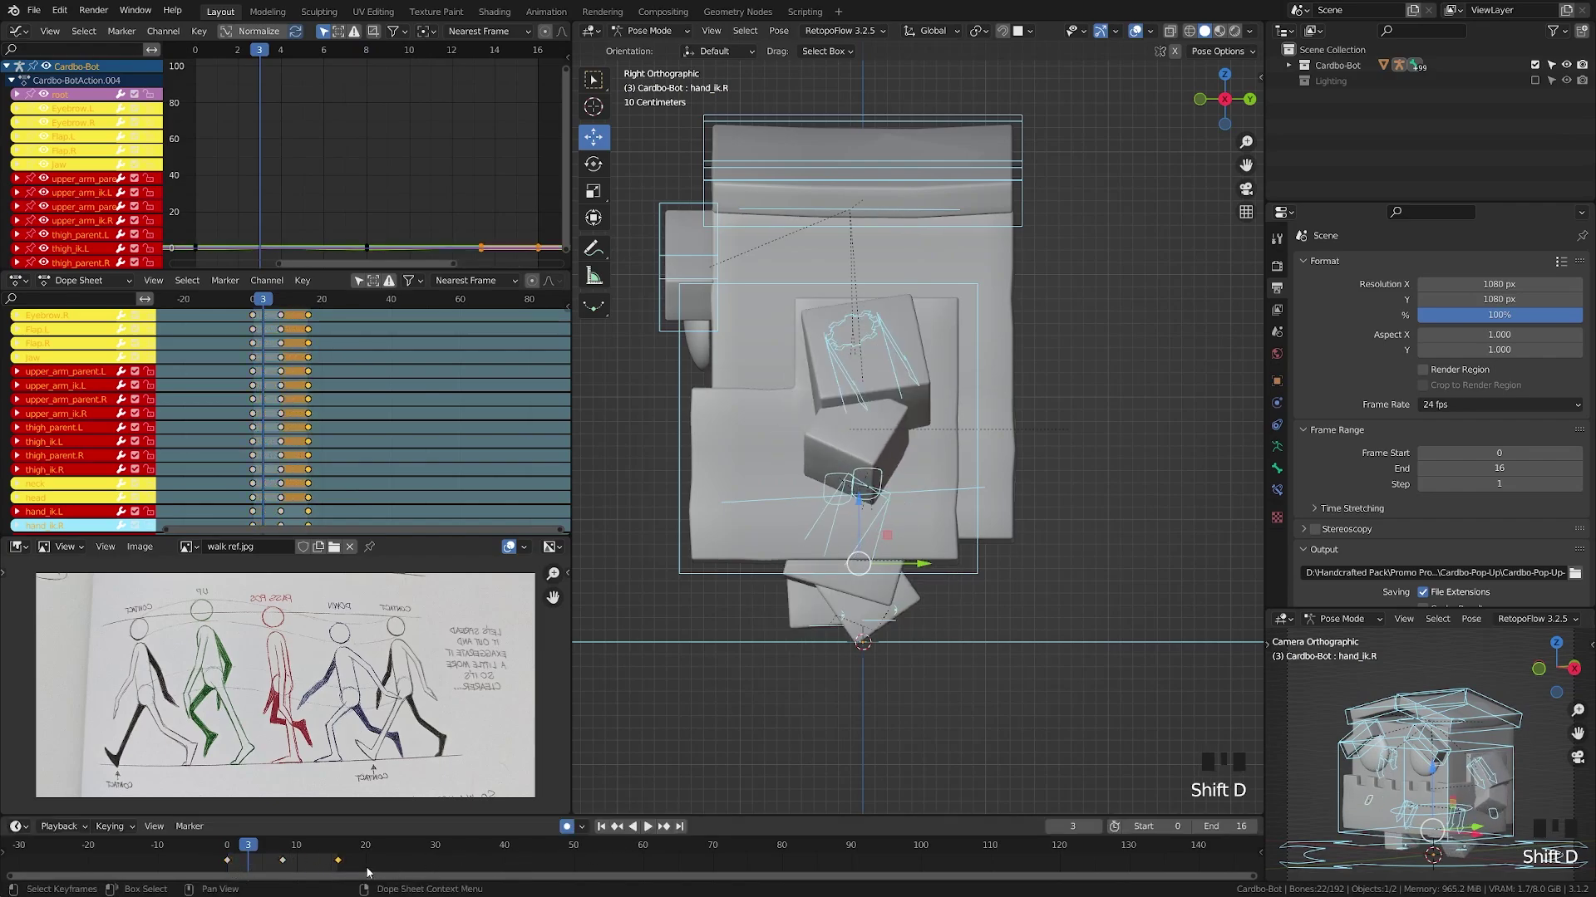
Play back the cycle and scrub from frame 0 to frame 16 to check the contact poses
click(646, 827)
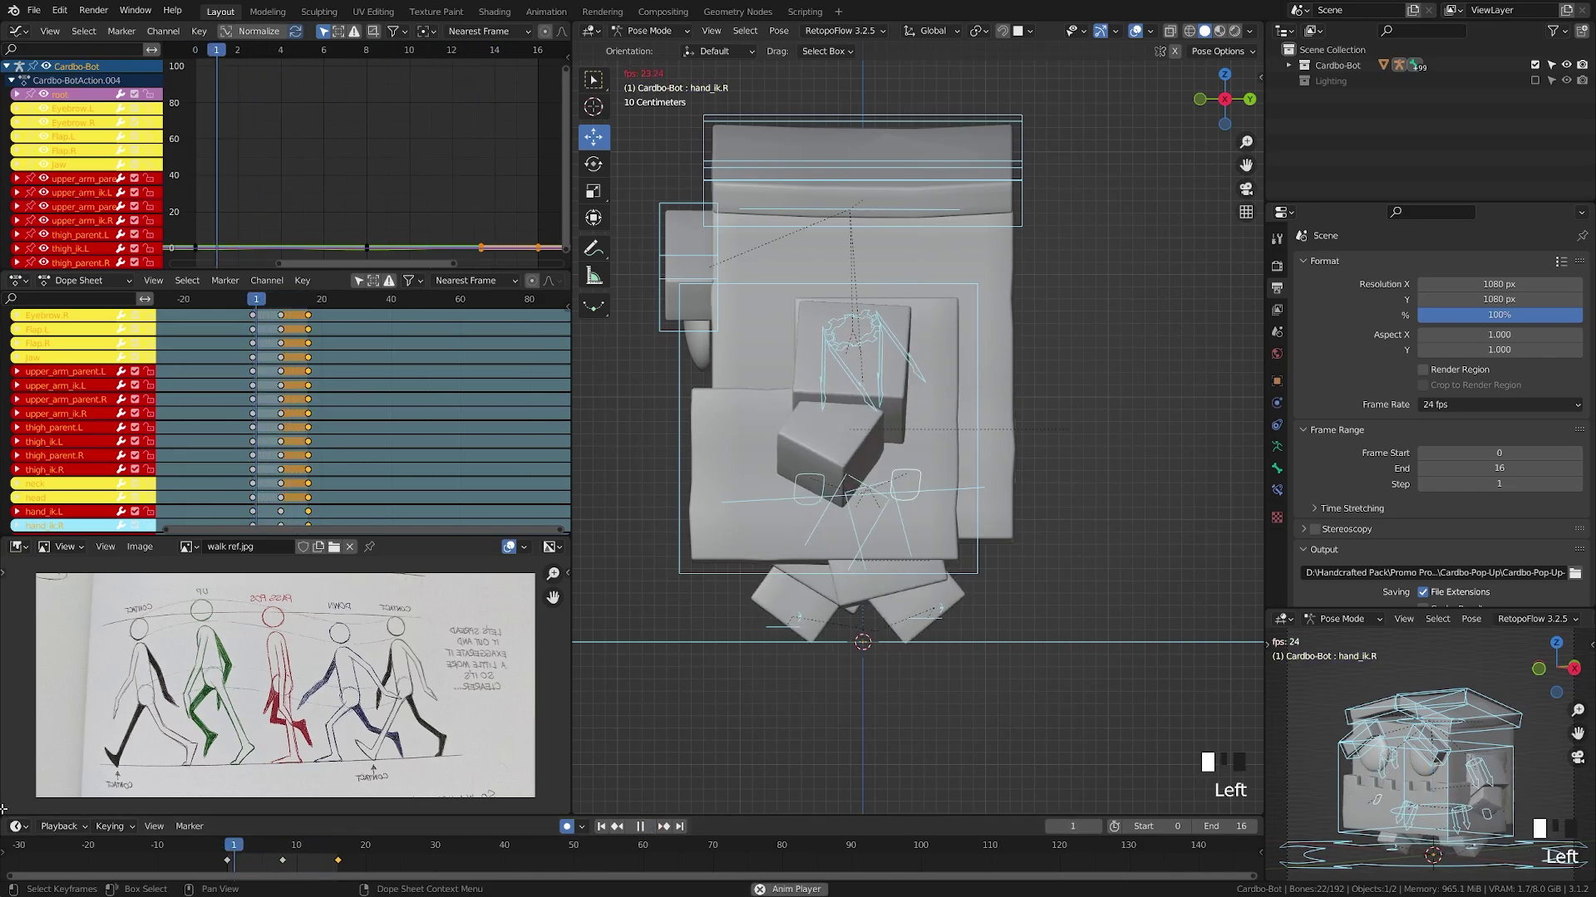
key(Left)
key(Left)
key(Left)
key(Left)
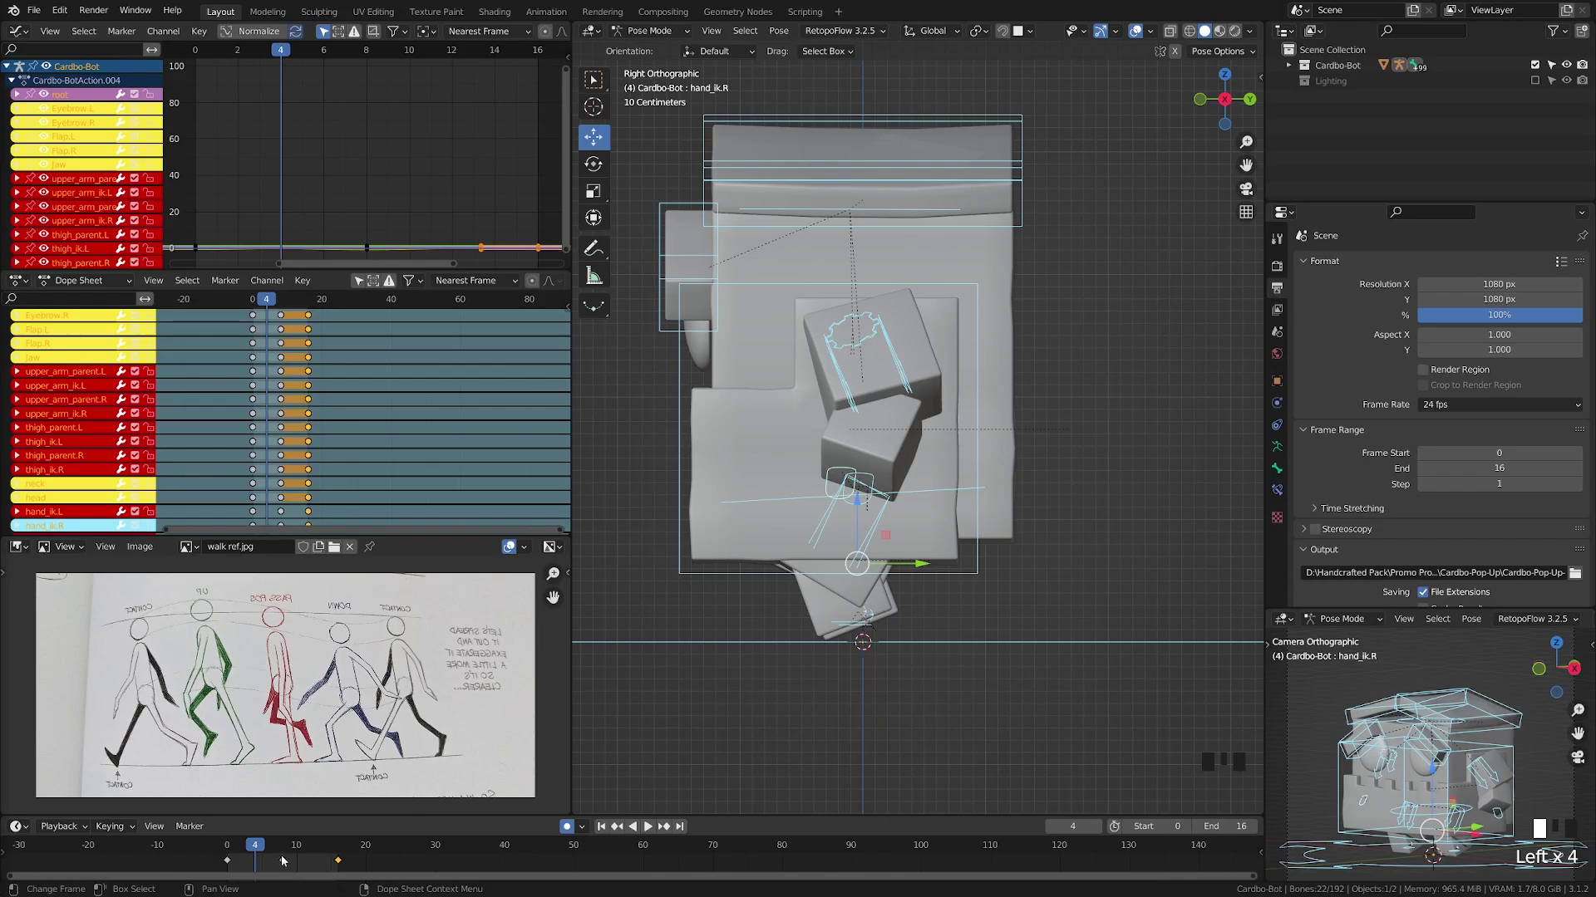
drag(224, 864, 342, 864)
Set the scene's end frame to 15 and play back the loop
double_click(1223, 826)
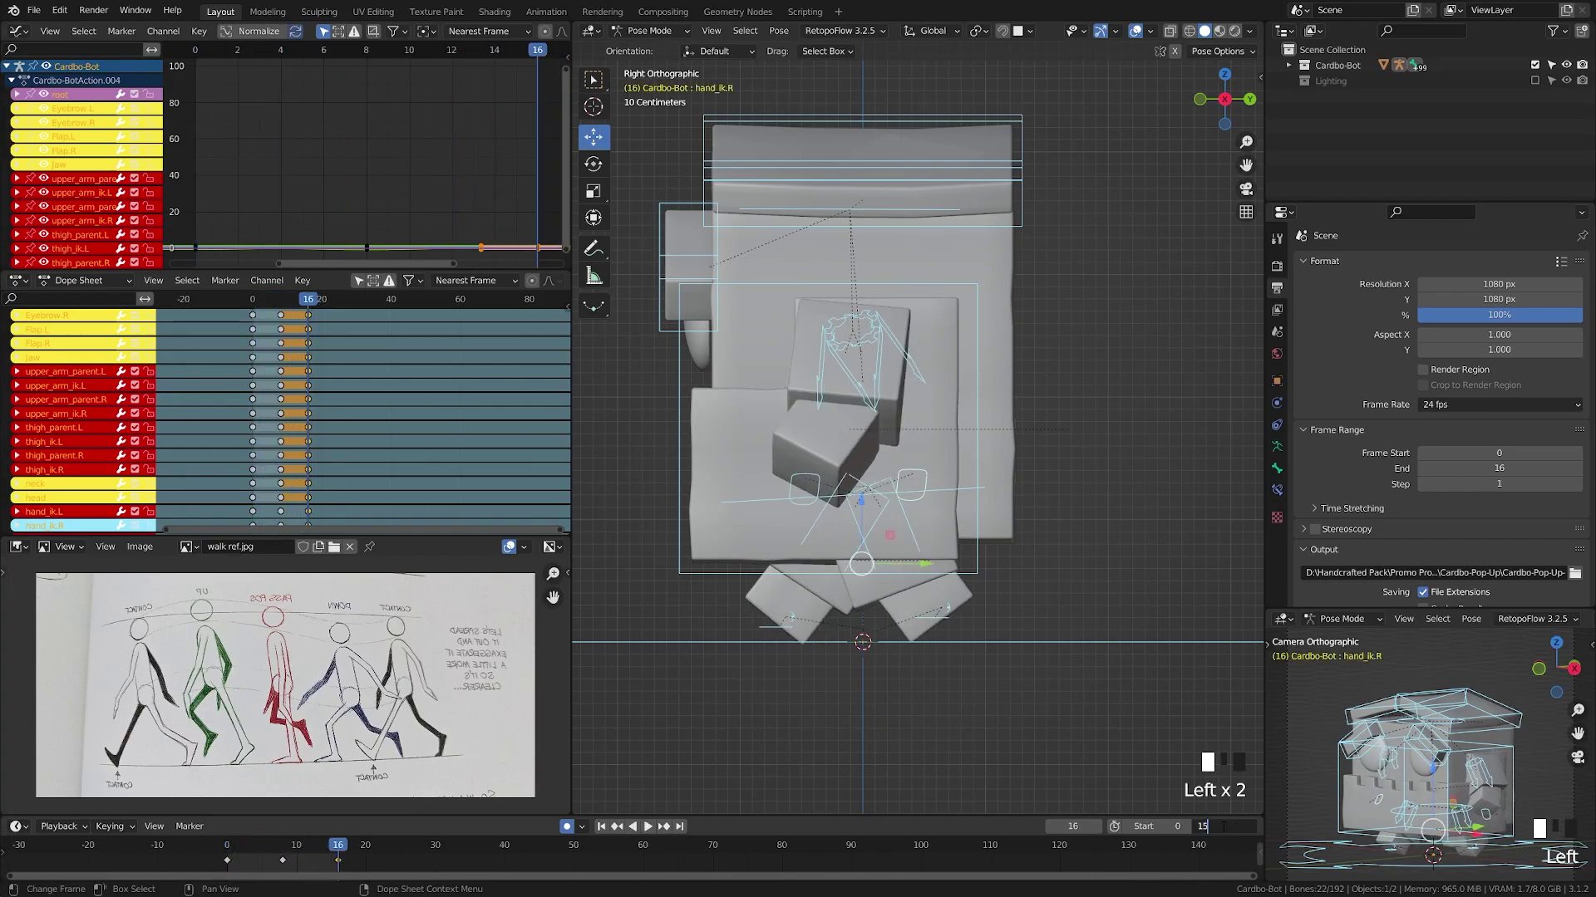
text(15)
key(Return)
click(648, 826)
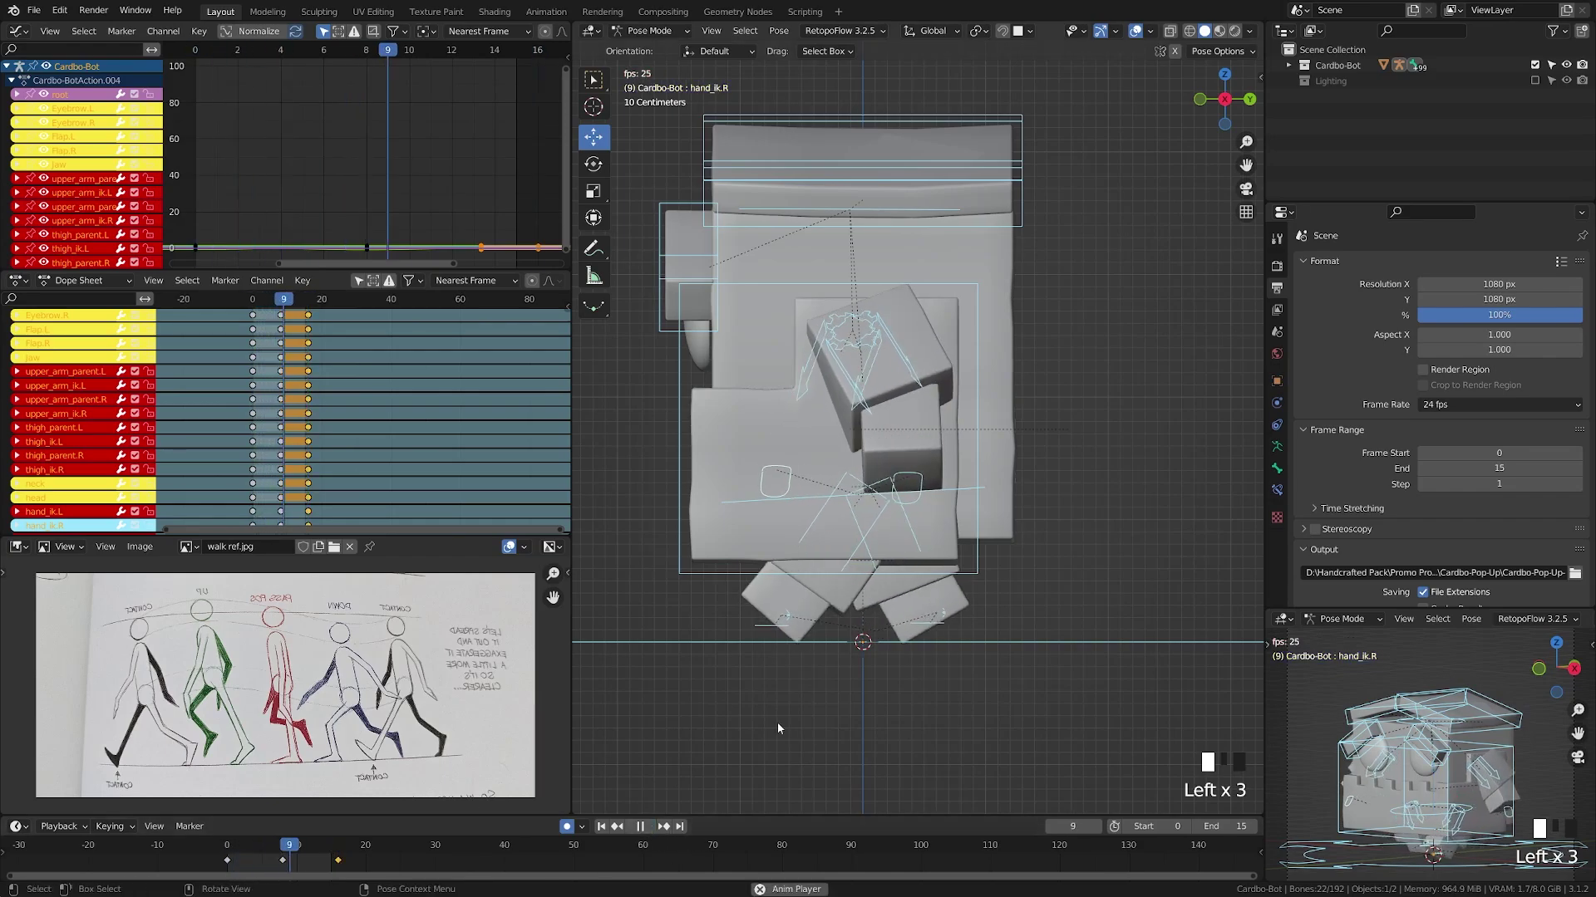
click(640, 826)
At frame 4, move the neck bone up about 0.18 m in Z and about 0.02 m in Y
drag(285, 846, 230, 862)
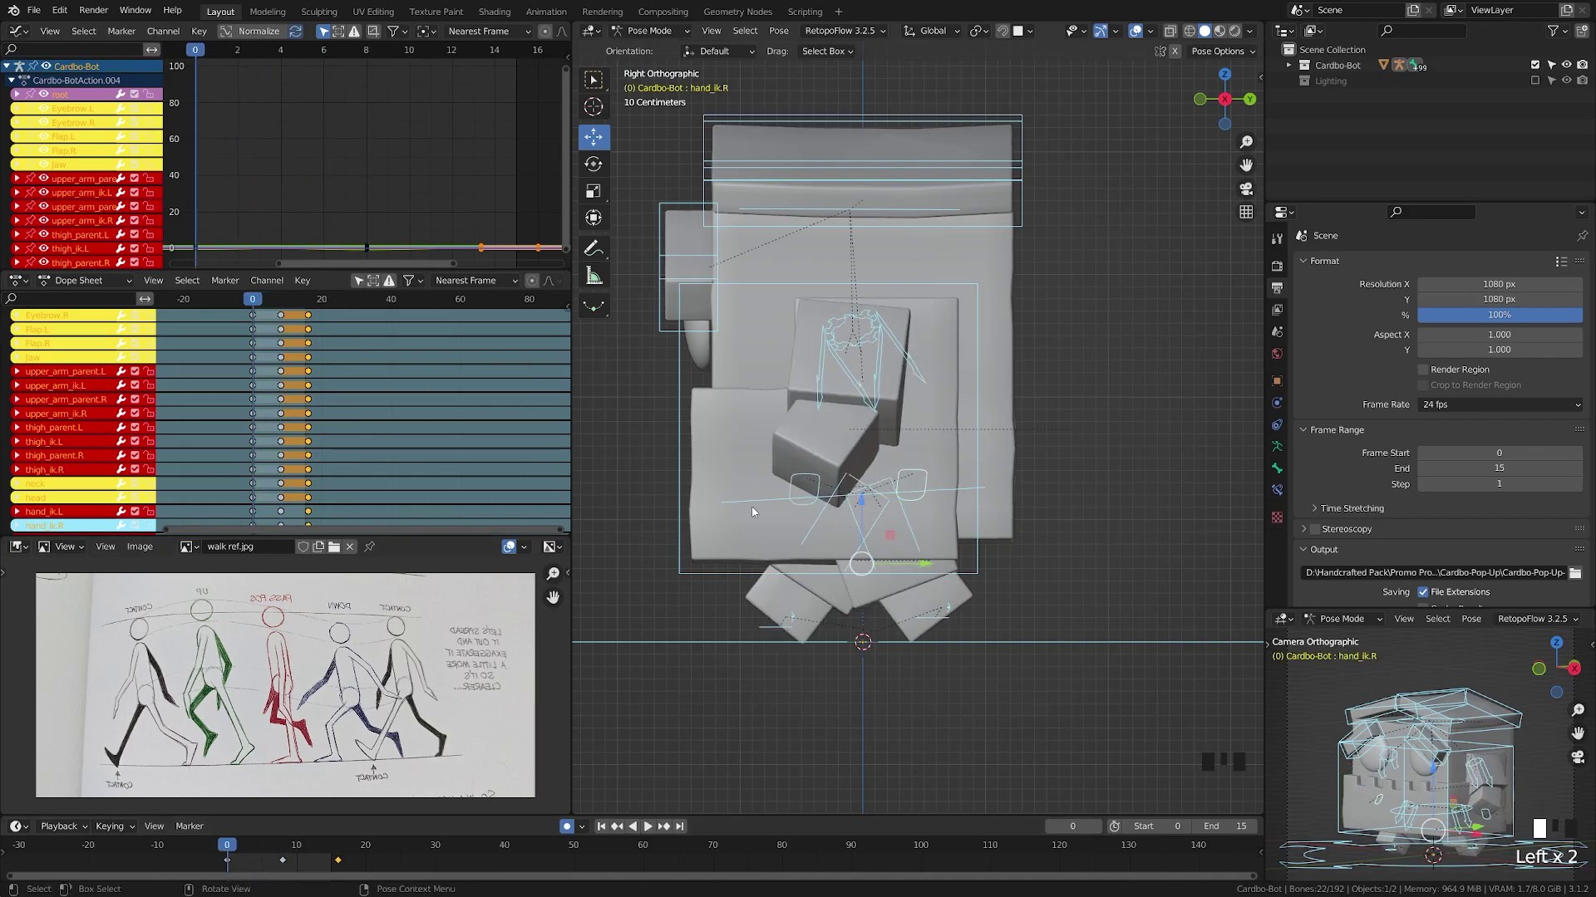
drag(257, 849, 254, 852)
click(795, 504)
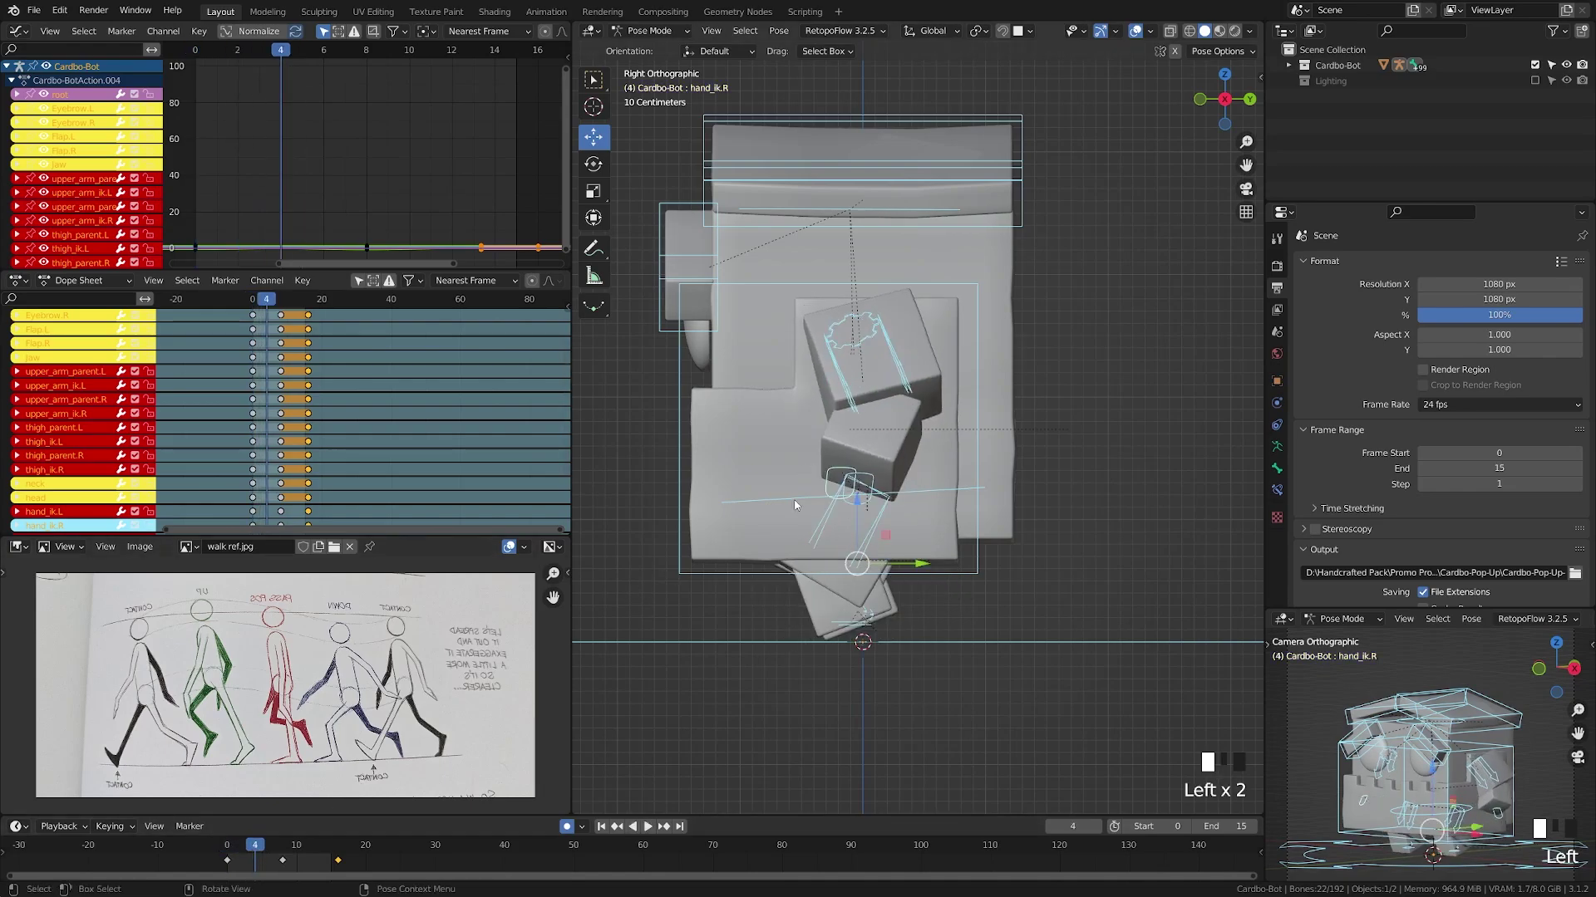
key(g)
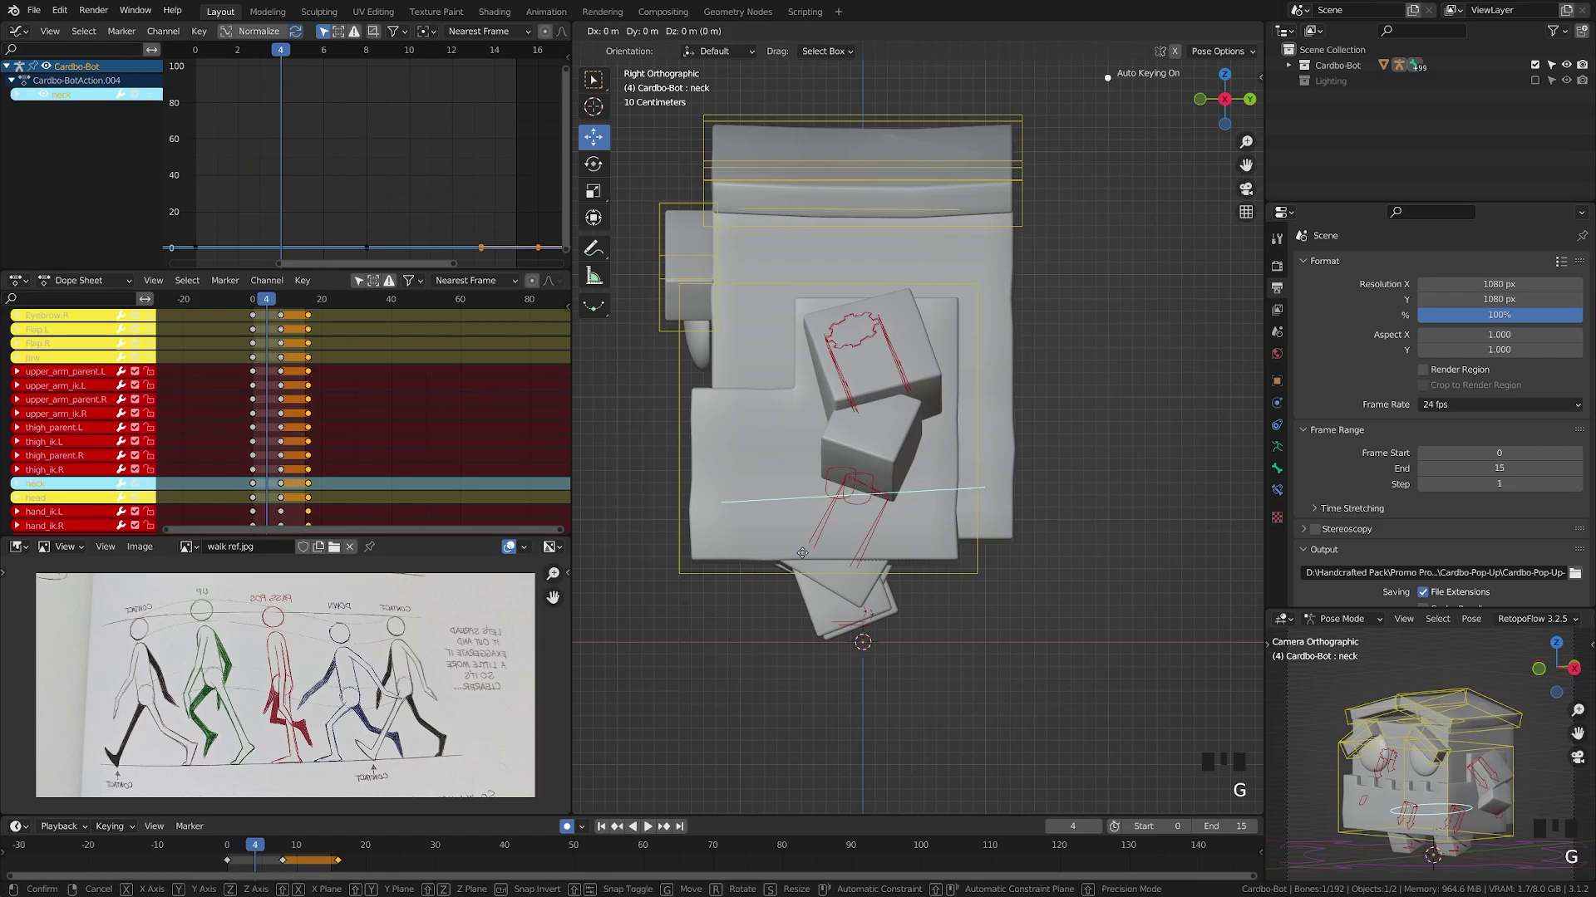
click(805, 528)
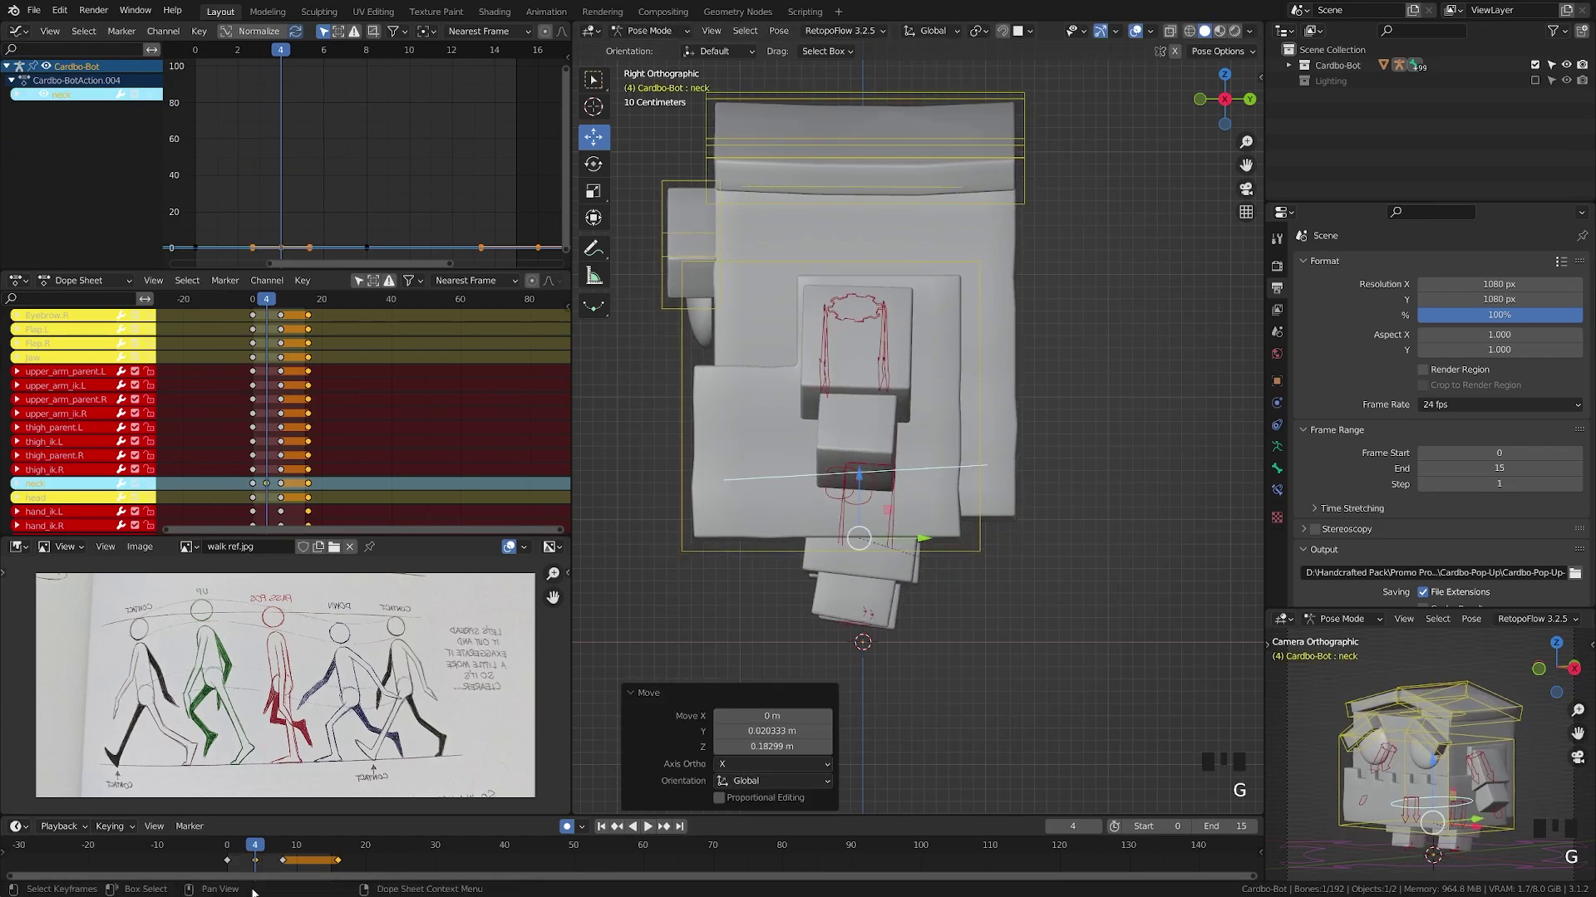
At frame 12, move the neck bone up about 0.18 m in Z and about 0.04 m in Y
click(309, 852)
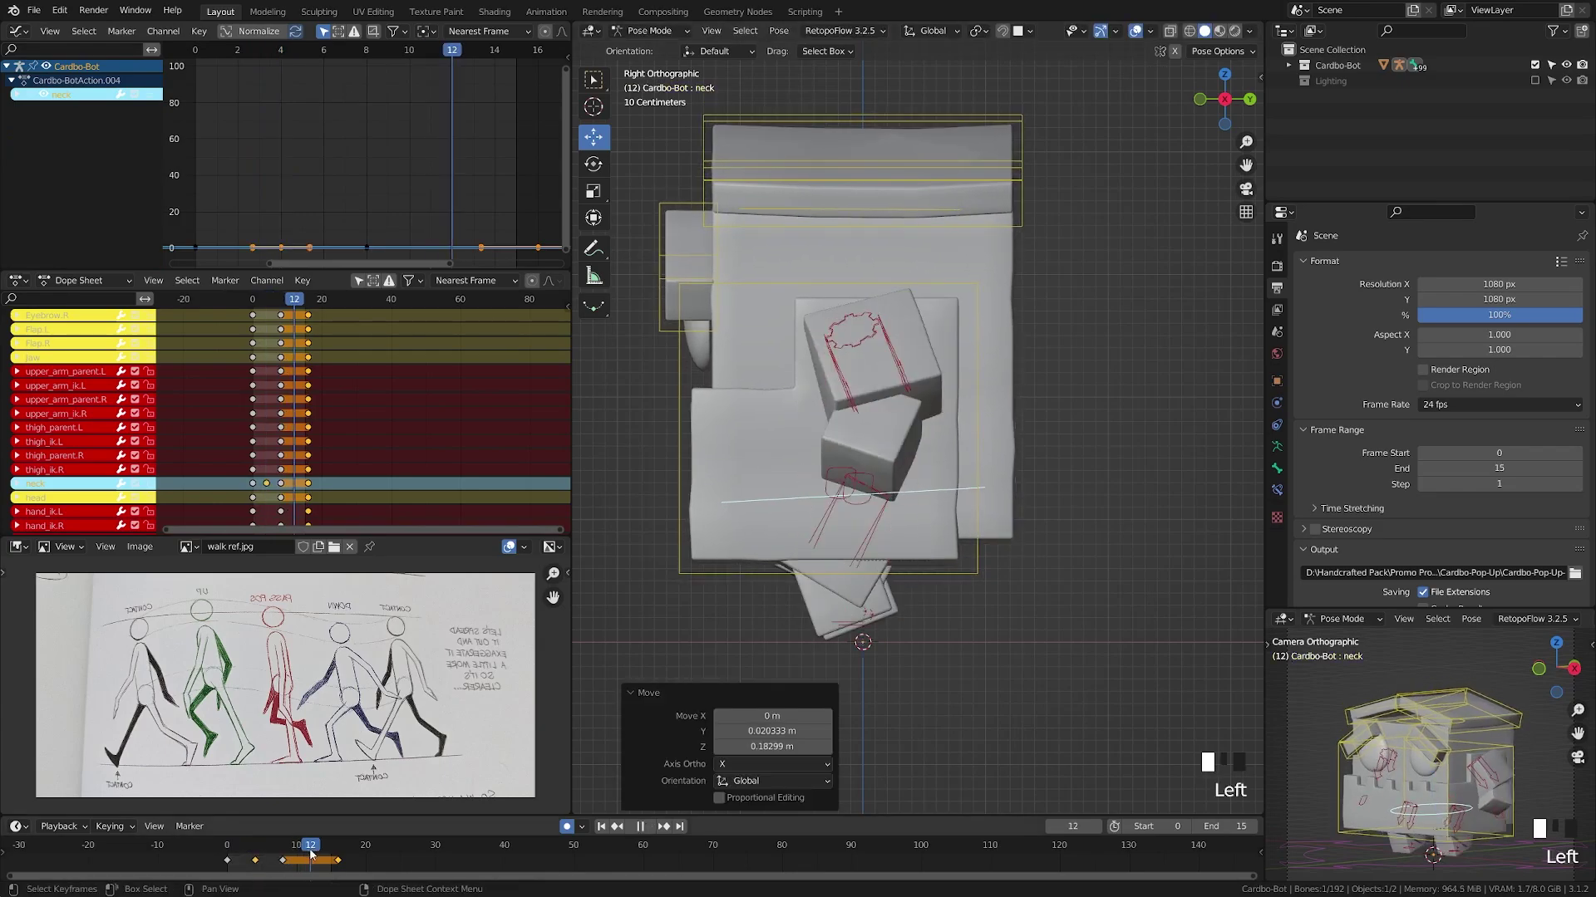
key(g)
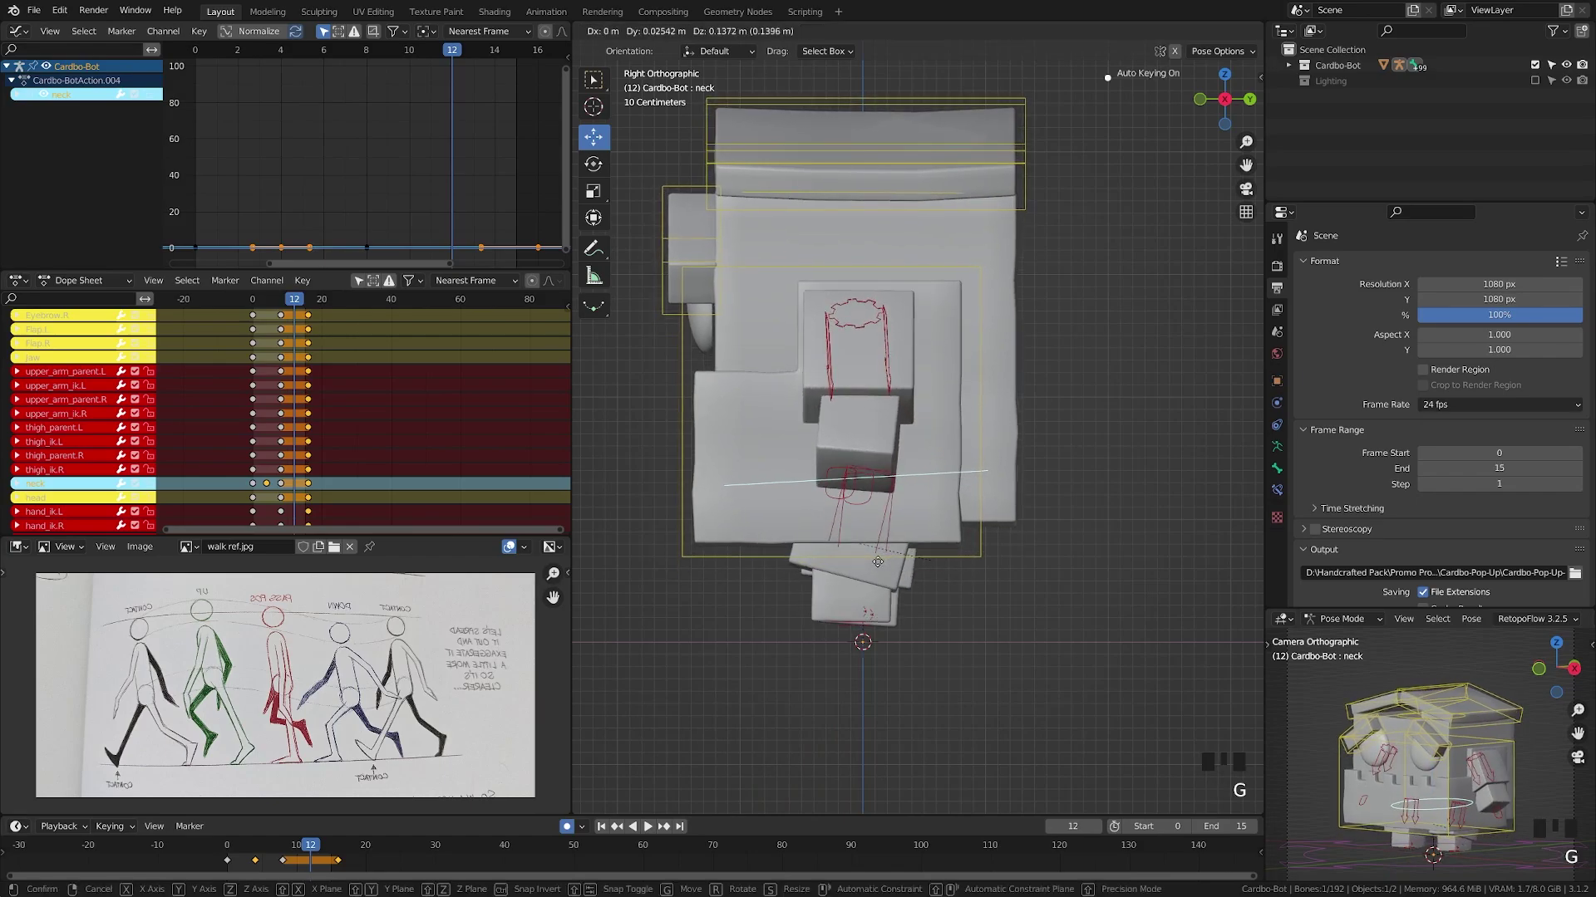
click(878, 556)
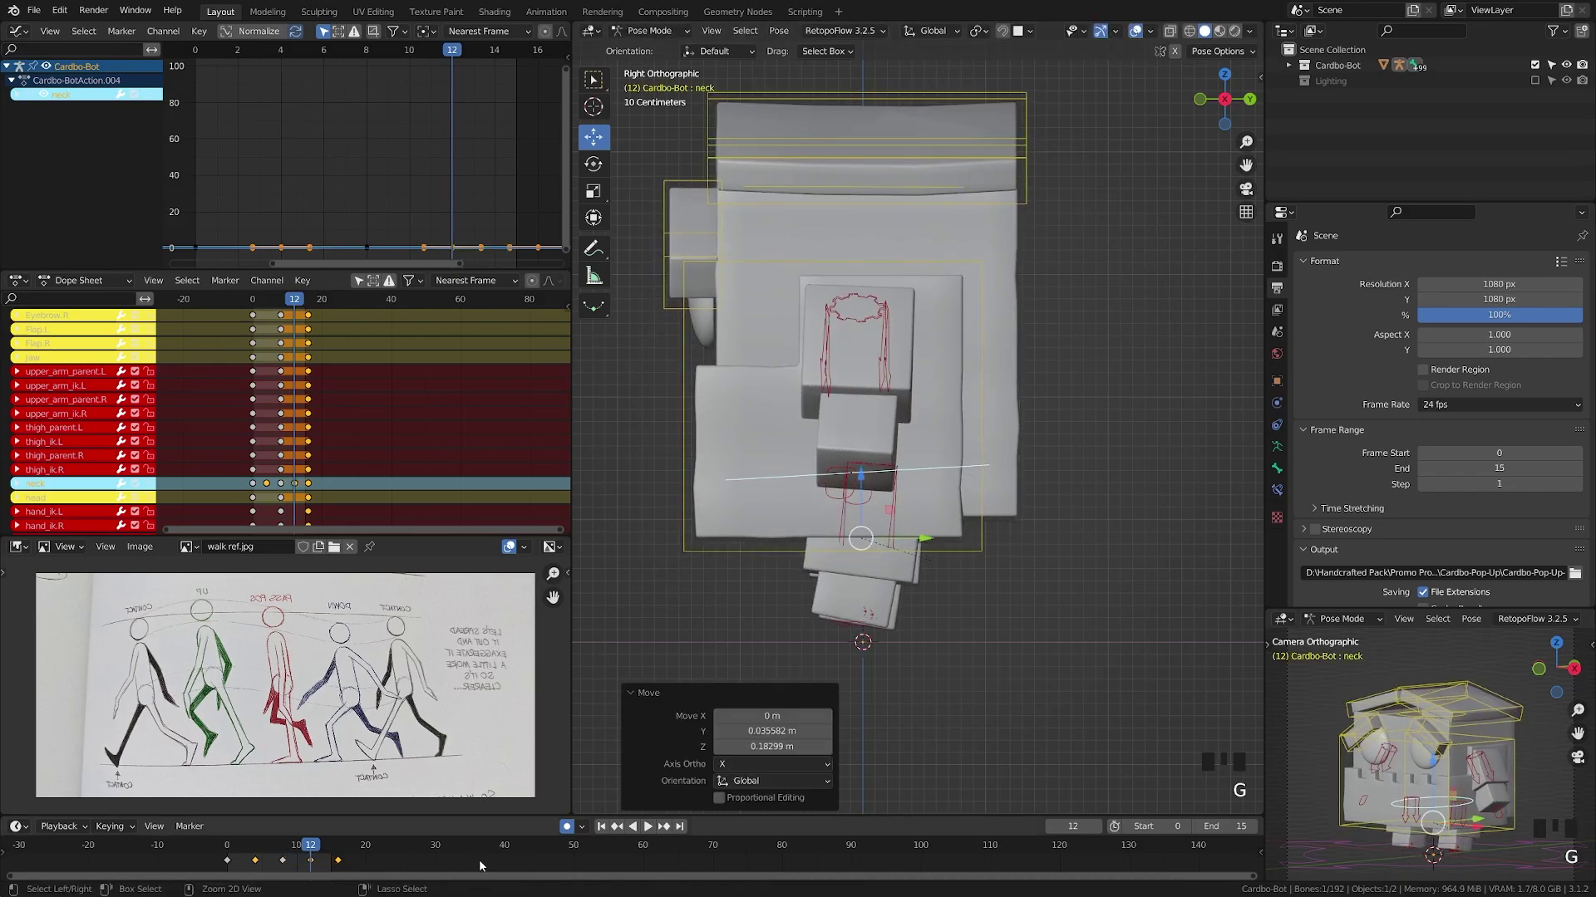
Save the file and play back the body's up-and-down motion from frame 0
key(ctrl+s)
click(602, 827)
click(647, 827)
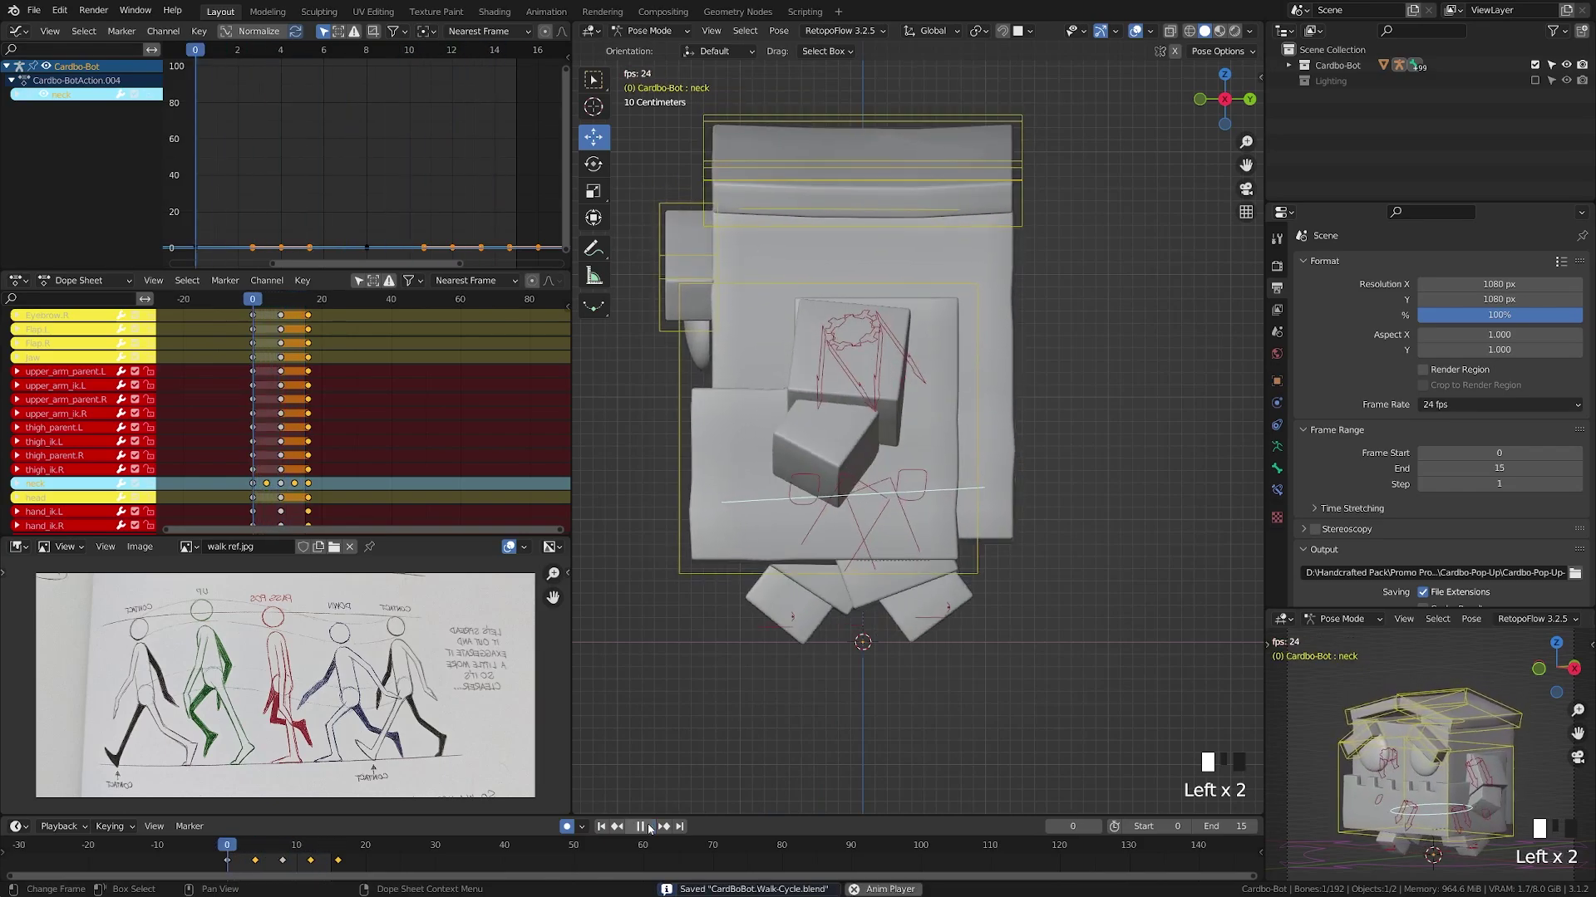
click(641, 826)
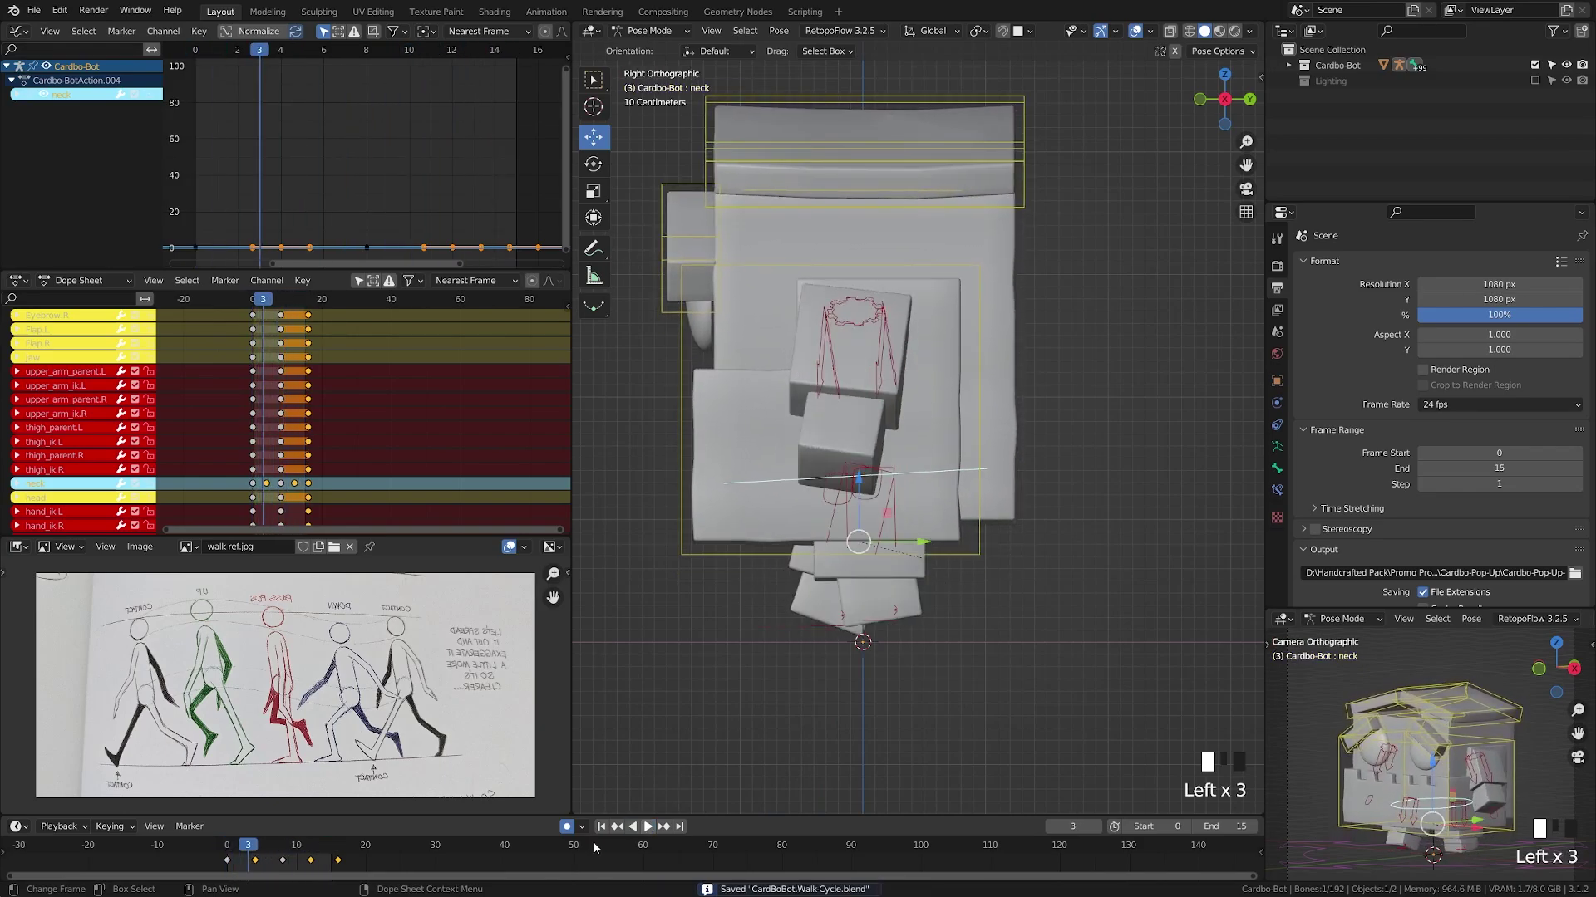
Examine the feet up close at frames 0 and 4 with foot_ik.R selected, comparing the contact and passing poses
click(253, 854)
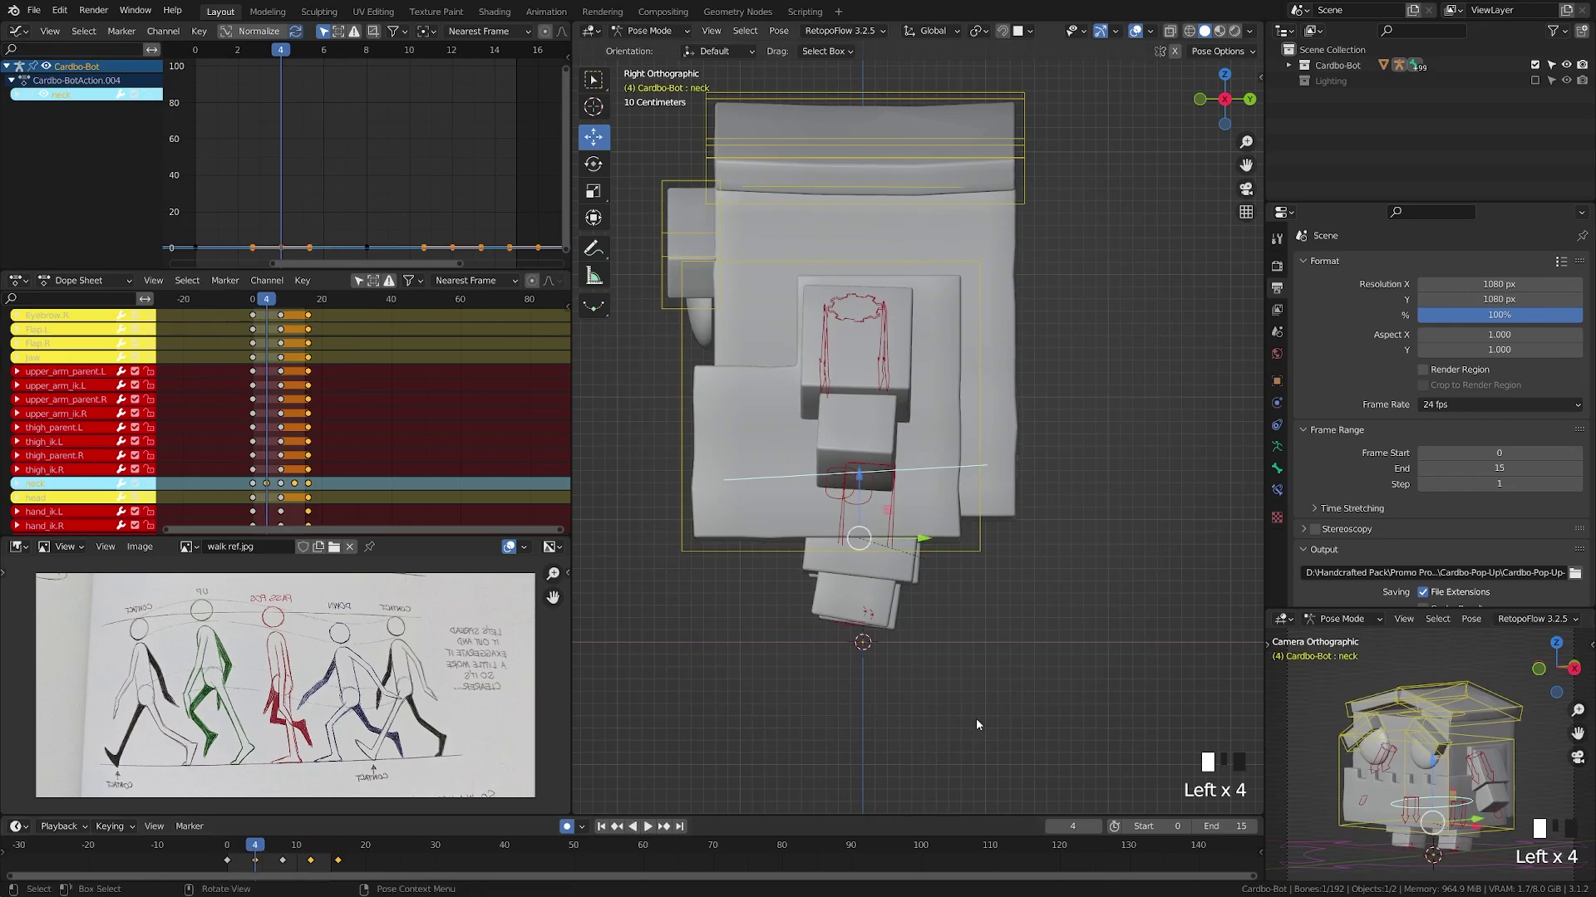
scroll(879, 723, up, 1)
scroll(879, 722, up, 1)
shift+middle_drag(821, 750, 830, 686)
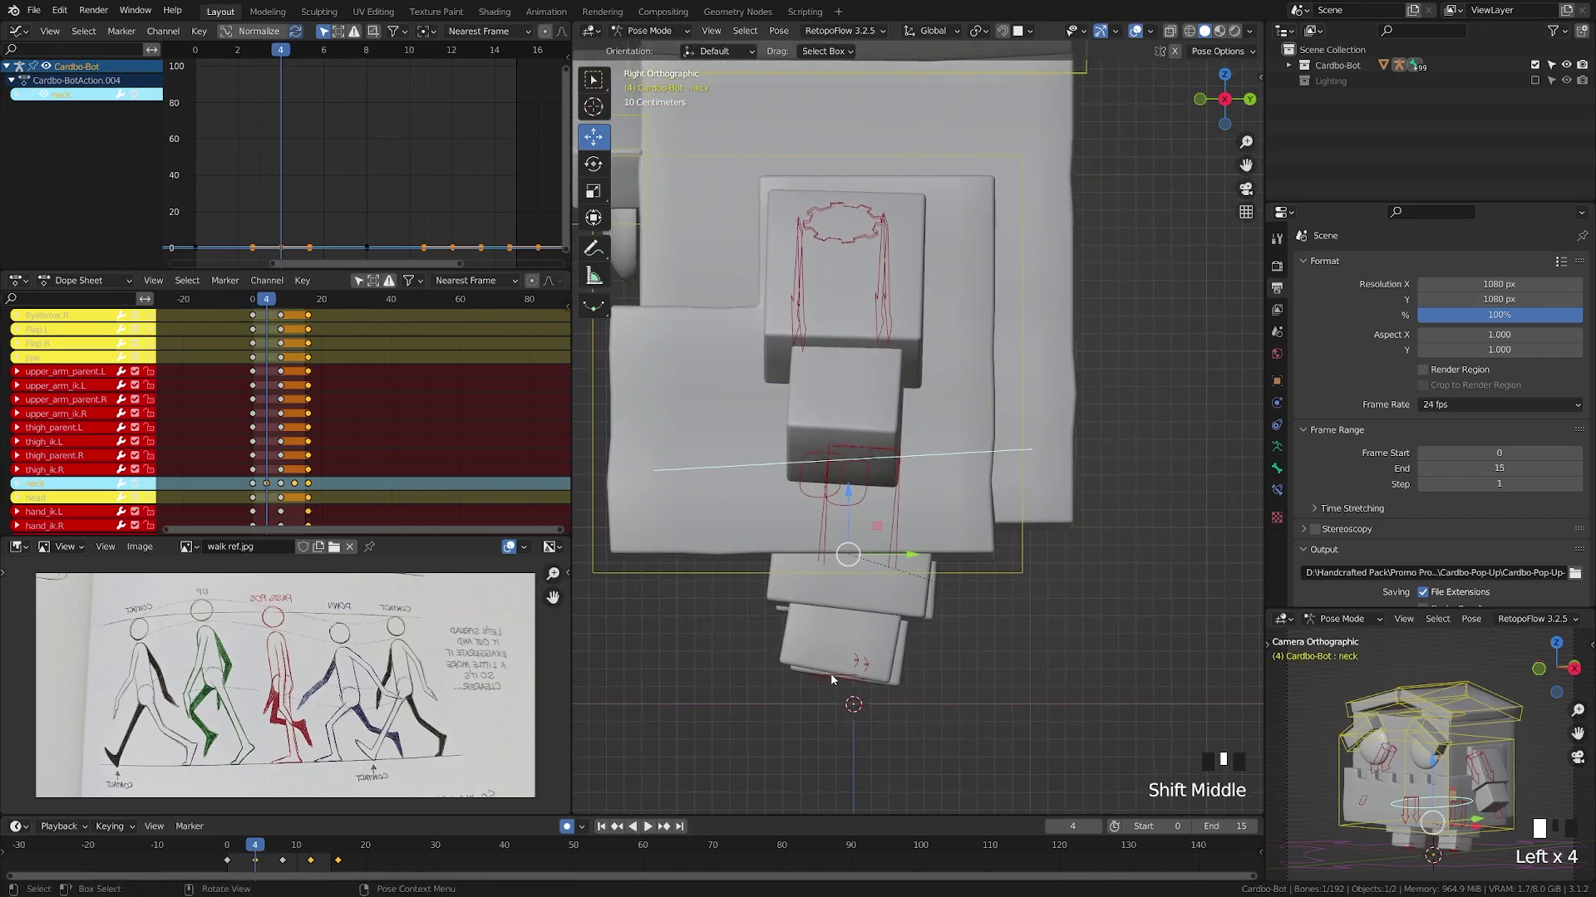
key(space)
click(228, 848)
key(x)
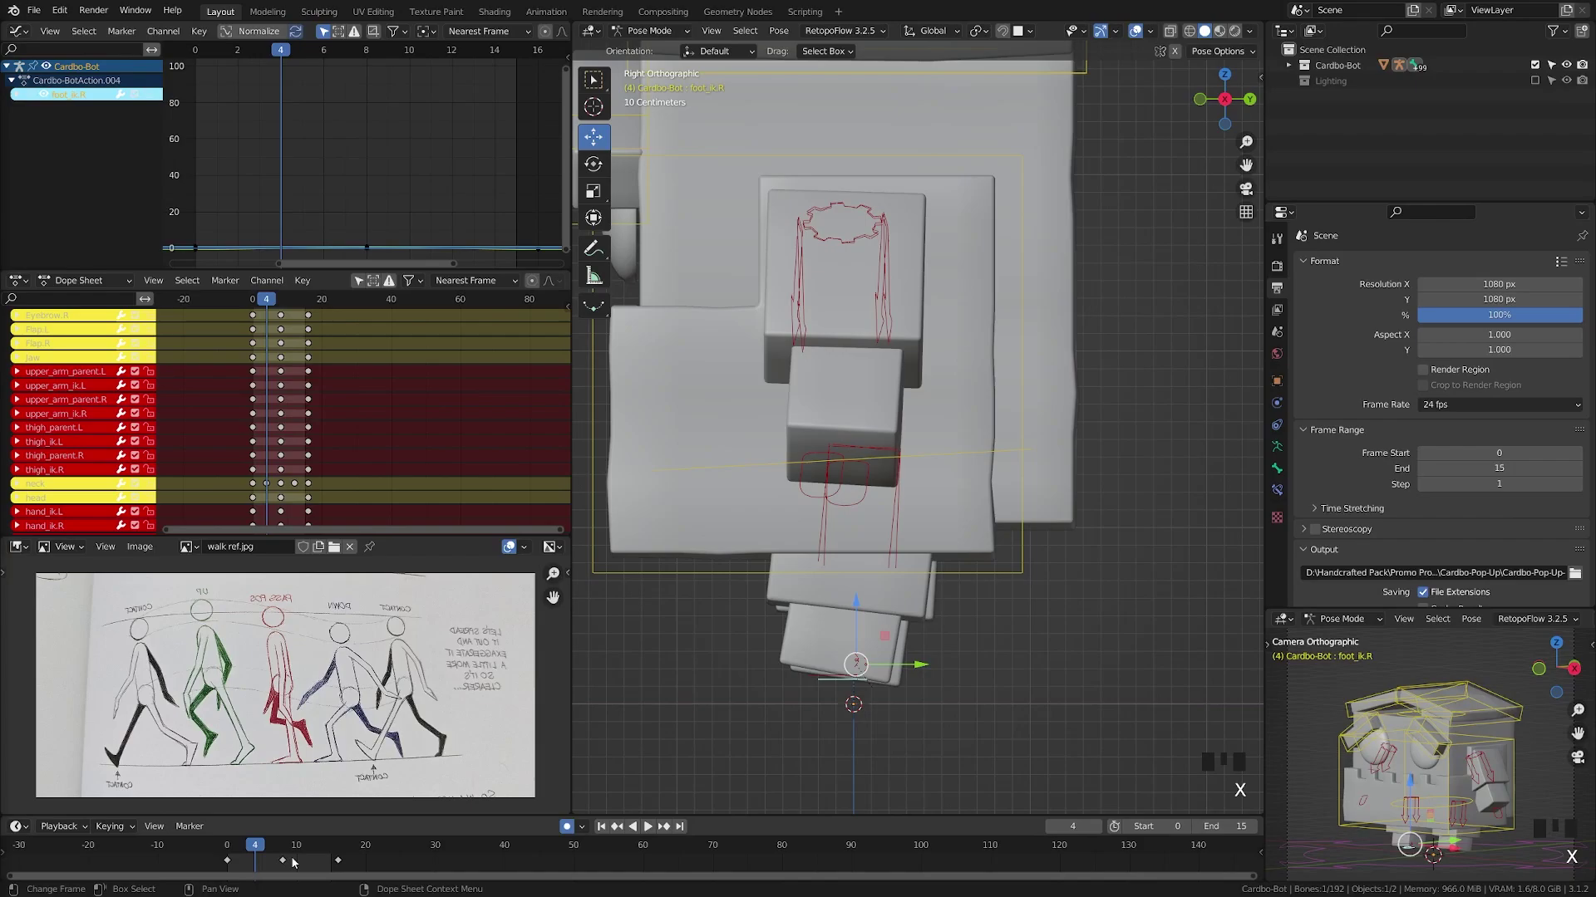
mouse_move(241, 858)
mouse_down()
mouse_move(317, 854)
mouse_move(227, 869)
mouse_up()
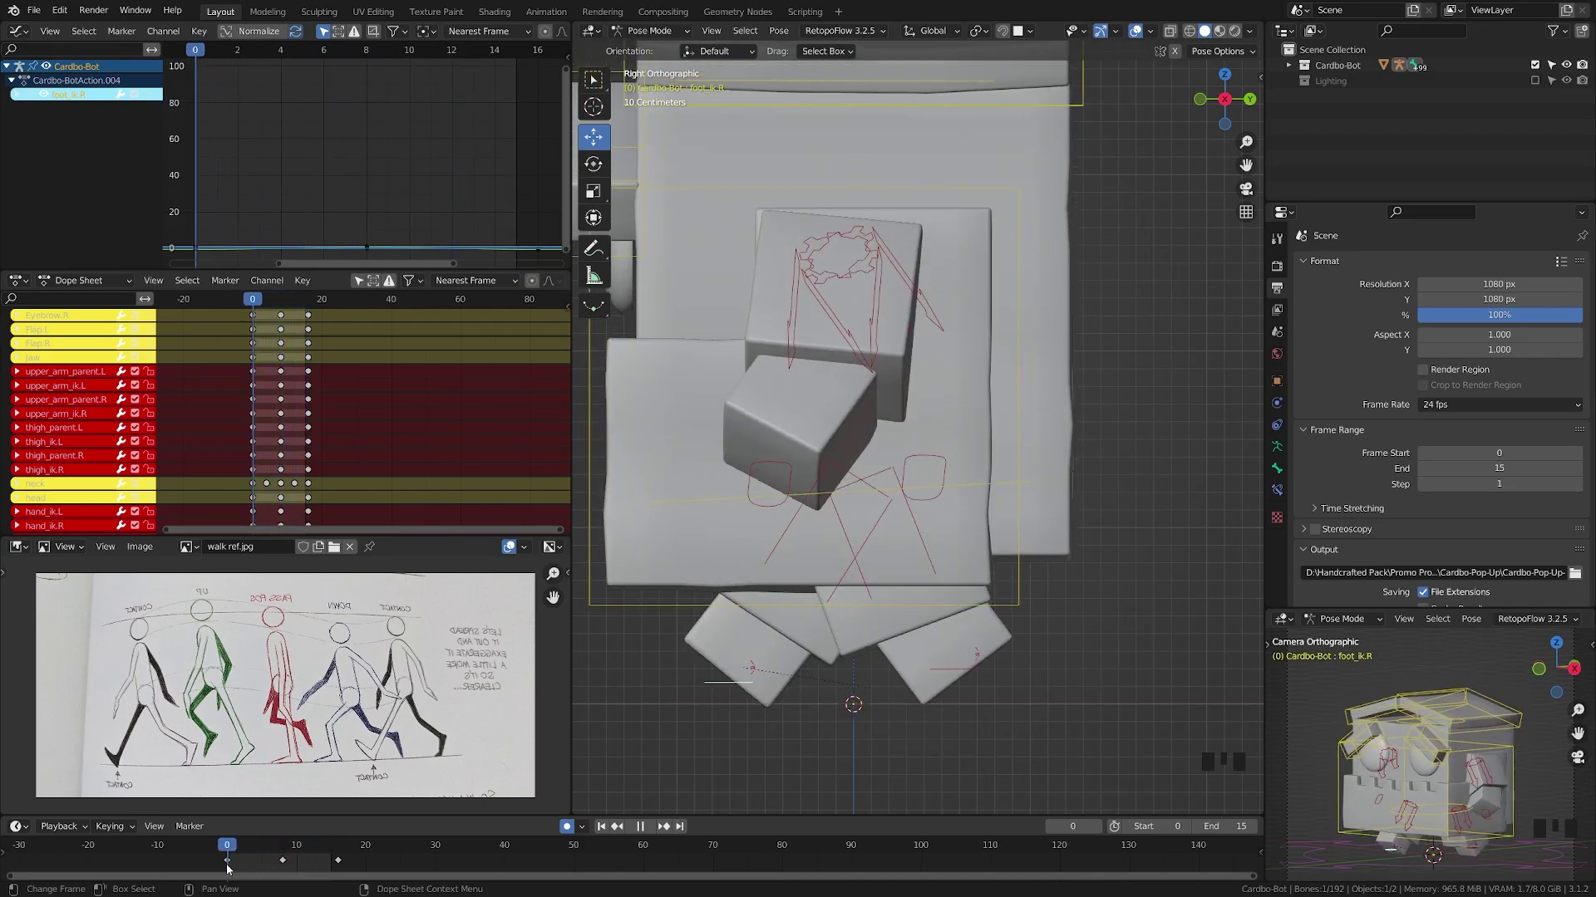
key(space)
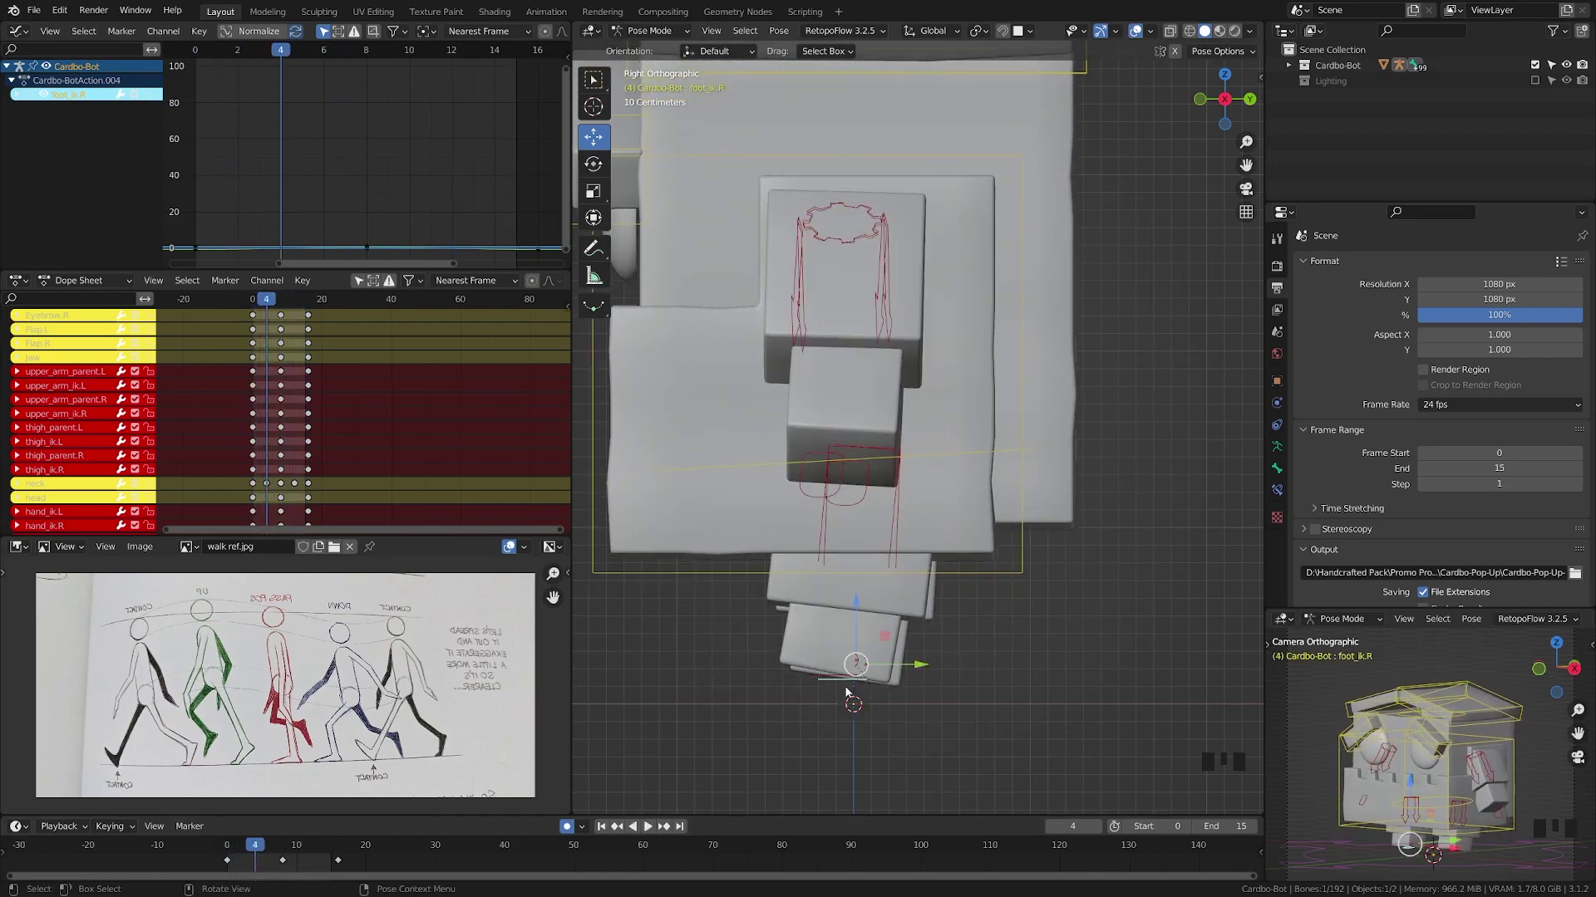
At frame 4, lift foot_ik.L slightly forward, and move foot_ik.R back about 0.41 m in Y and down about 0.11 m in Z
click(1461, 849)
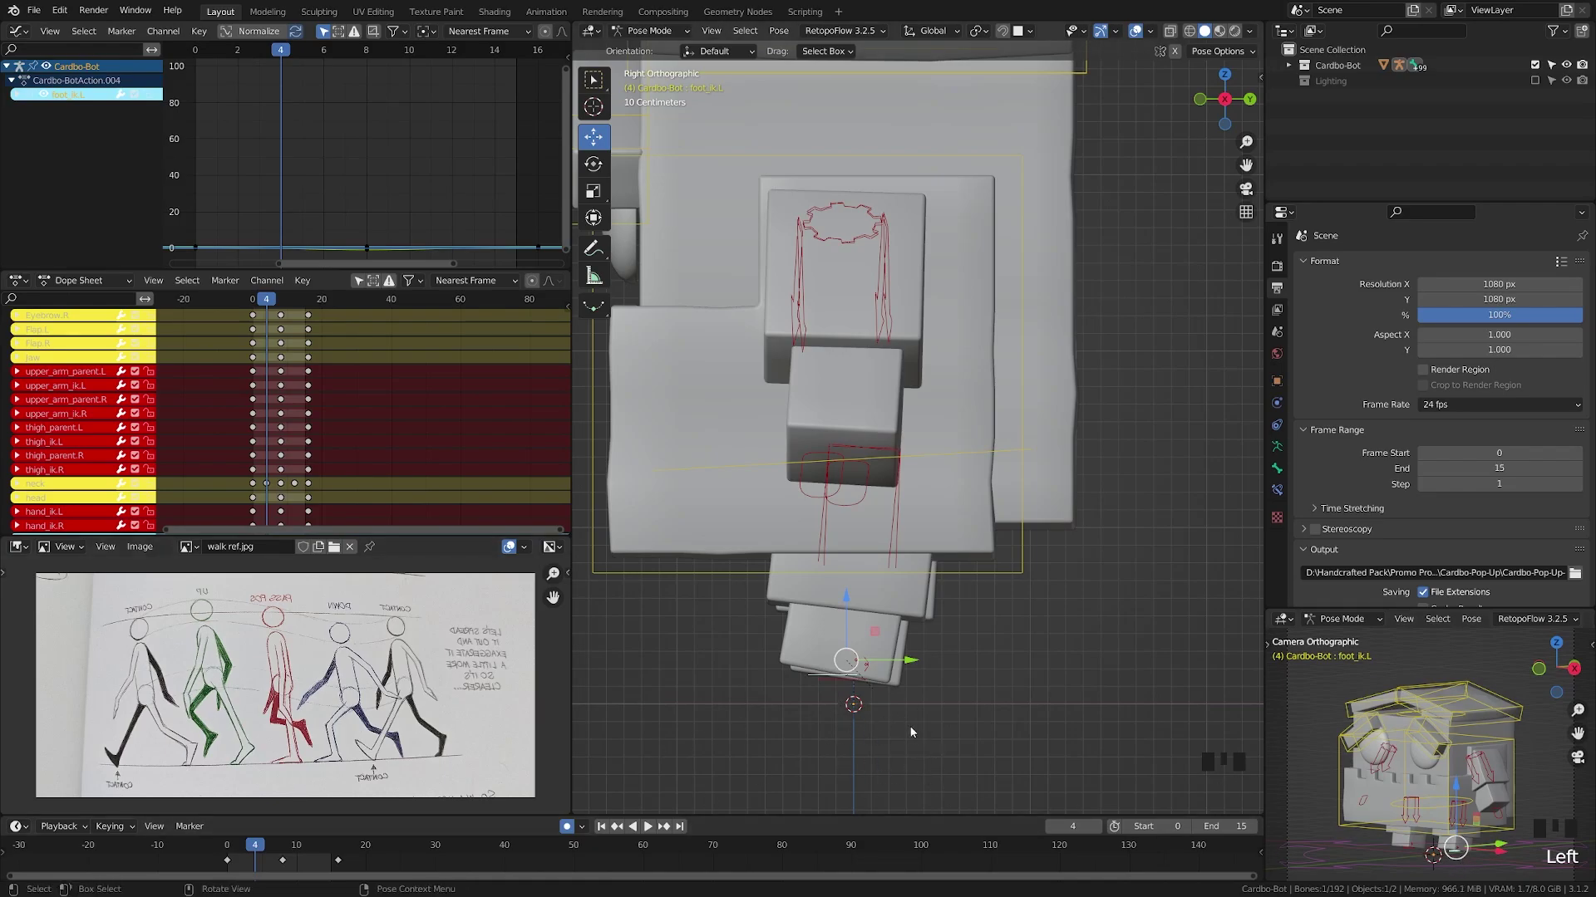
key(g)
click(858, 694)
click(861, 677)
key(g)
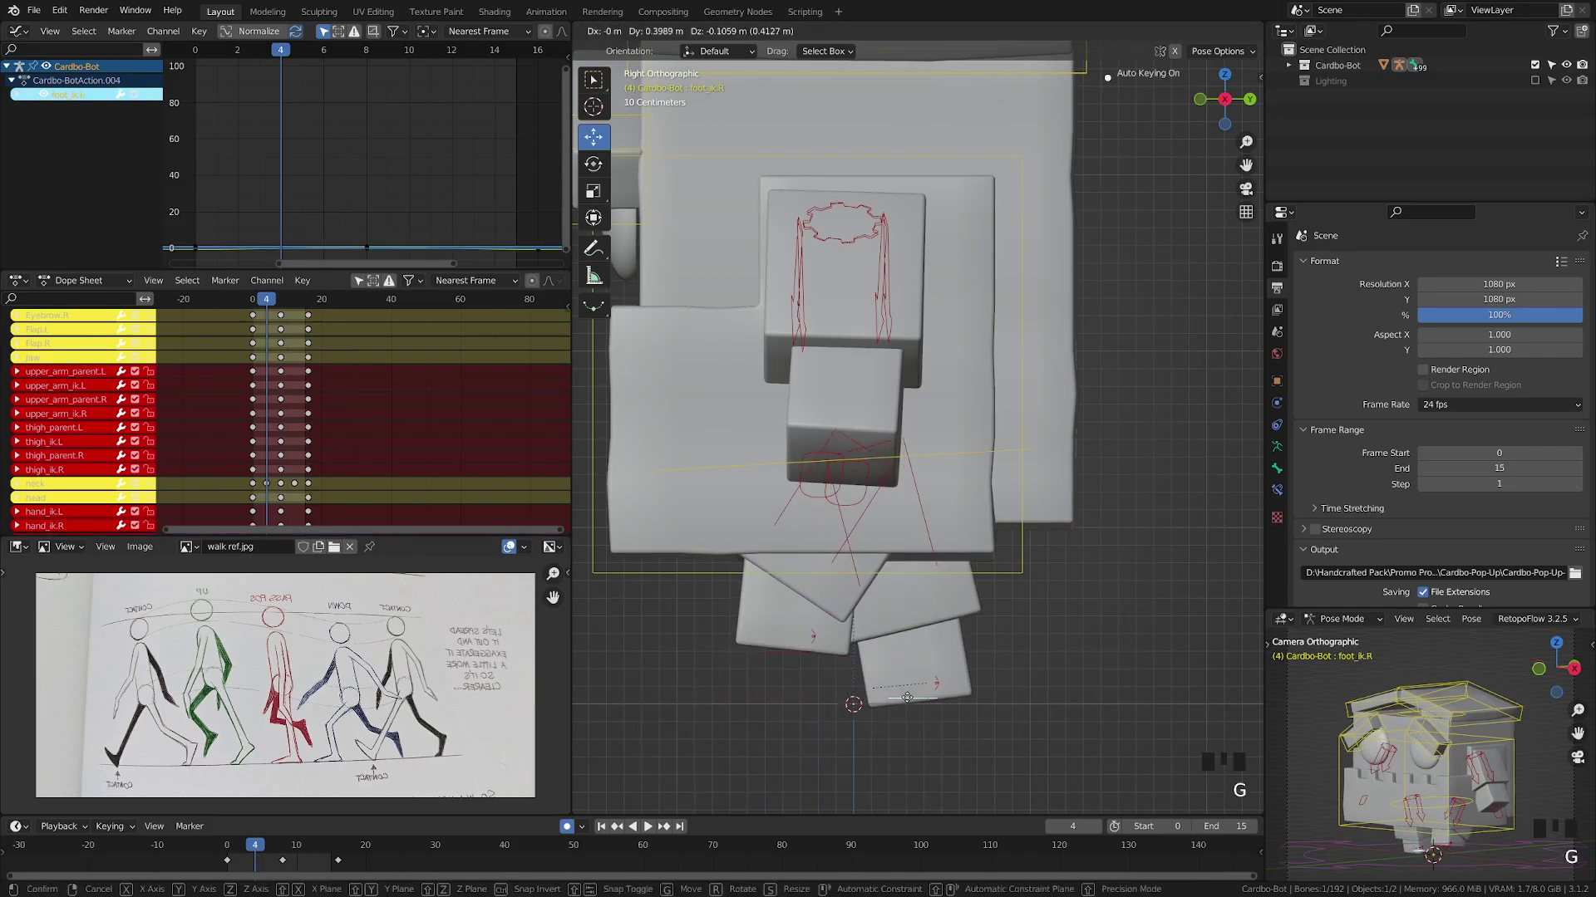
click(909, 694)
At frame 12, lift foot_ik.R slightly forward, and move foot_ik.L back about 0.52 m in Y and down about 0.12 m in Z
click(309, 848)
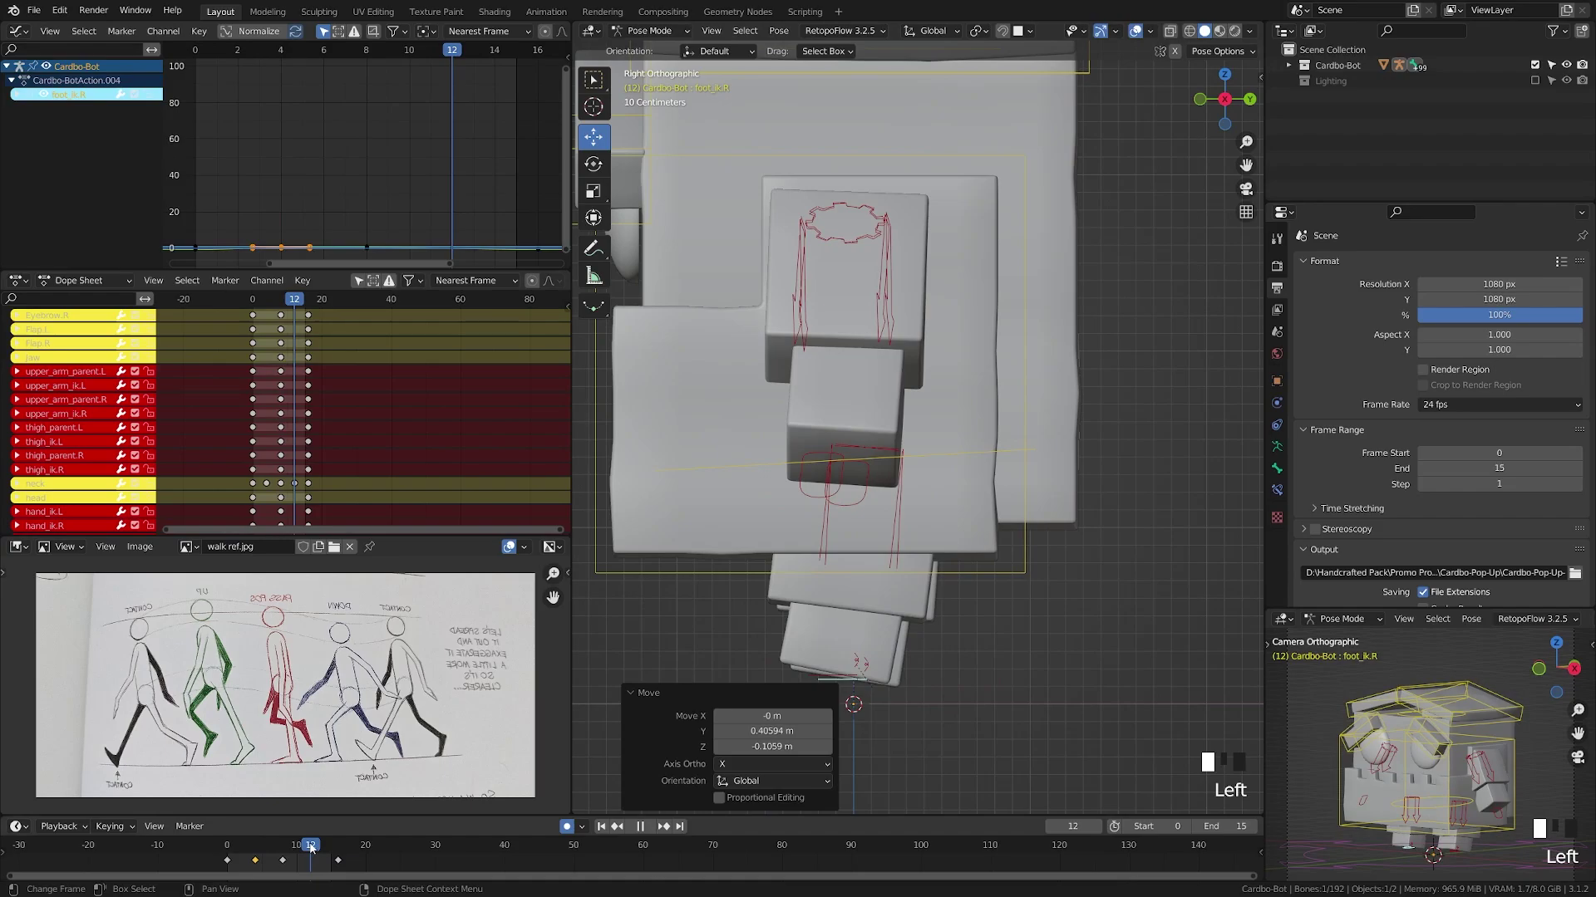
key(g)
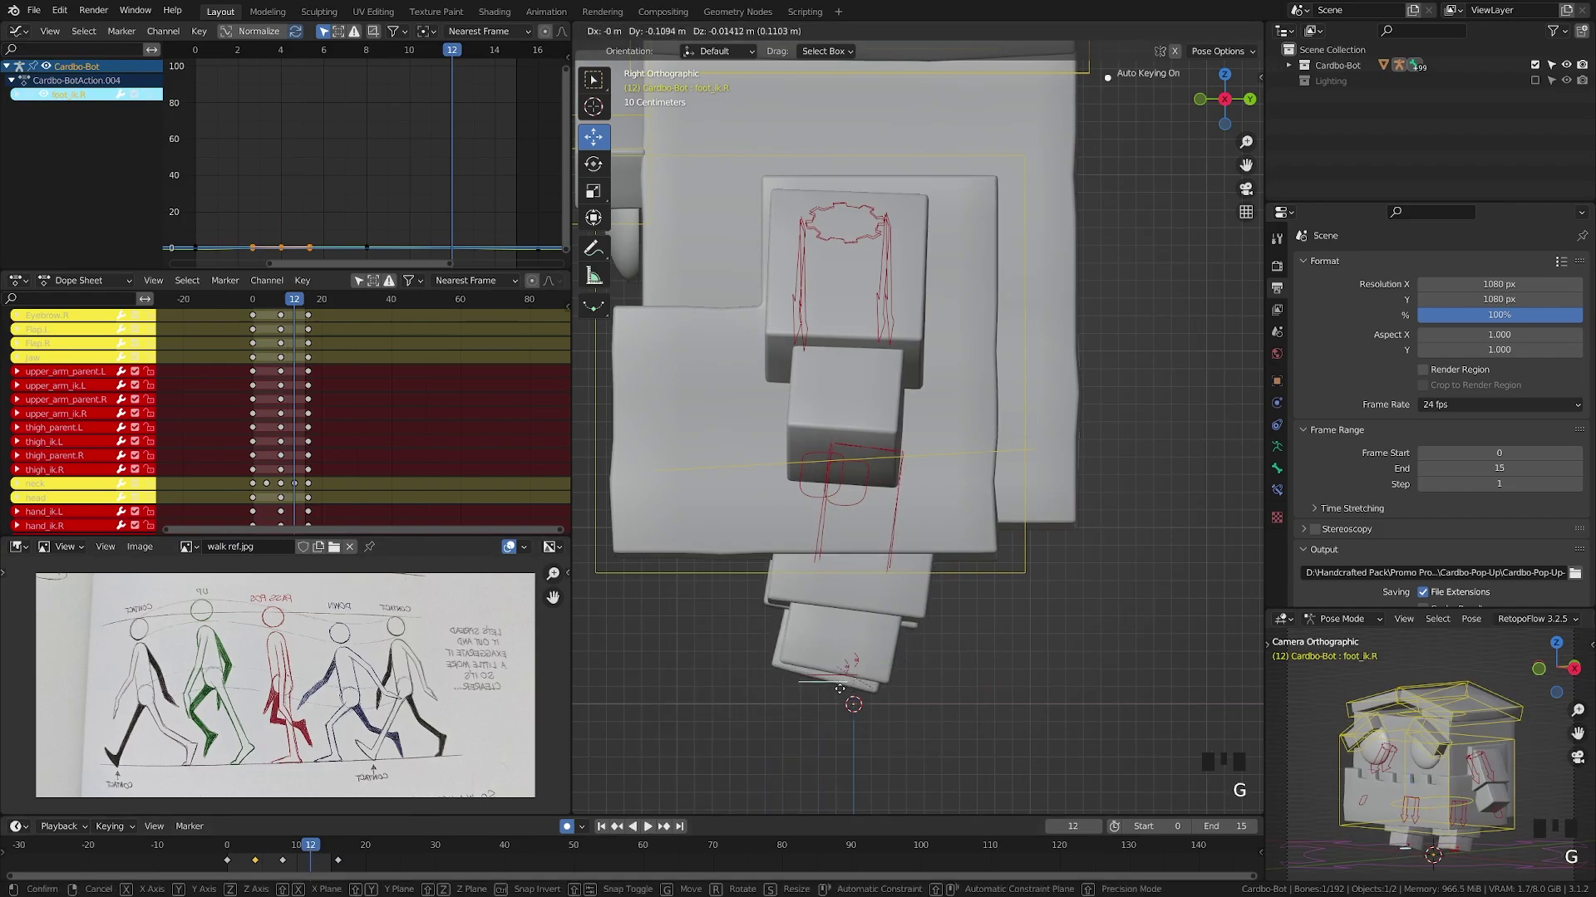
click(821, 659)
click(828, 681)
key(g)
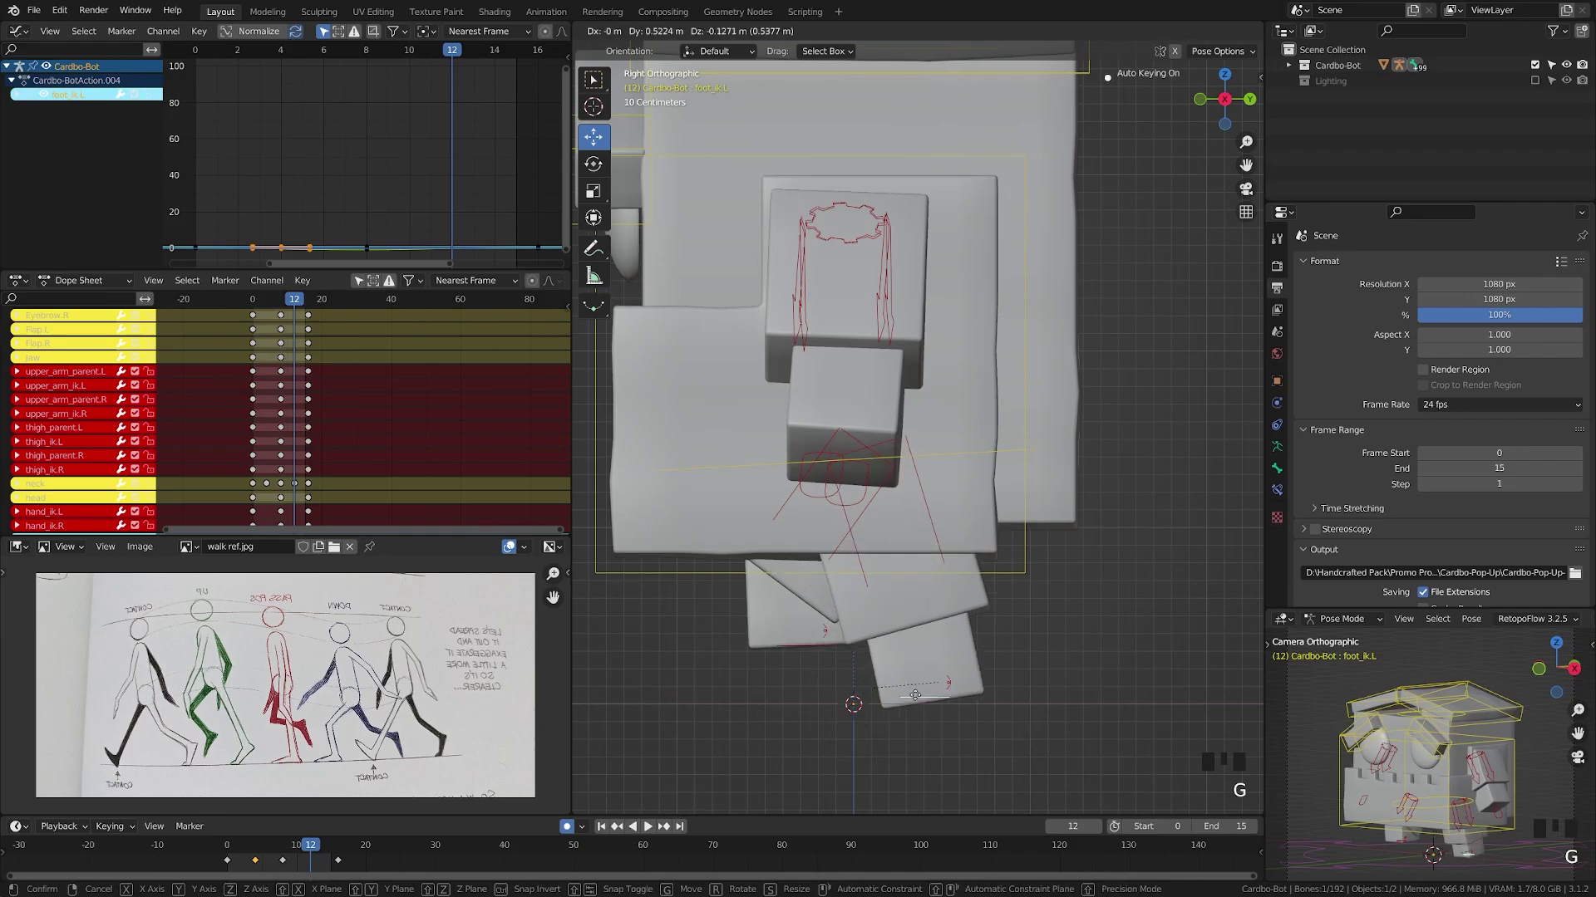
click(937, 696)
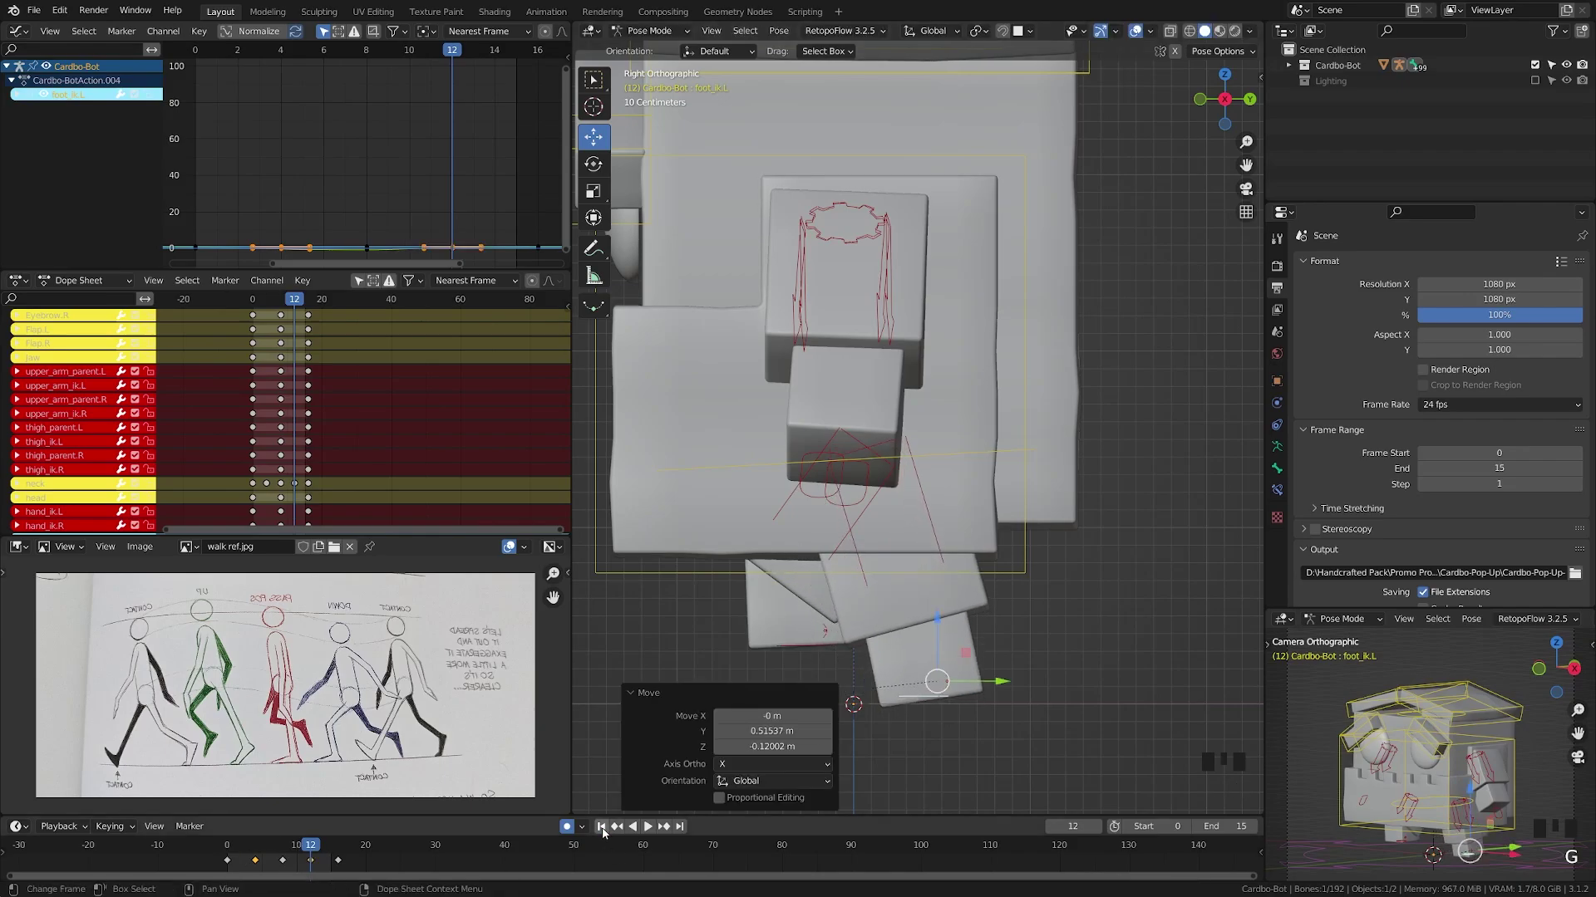
Play back the walk cycle with the passing poses from the first frame and save the file
click(602, 827)
click(647, 826)
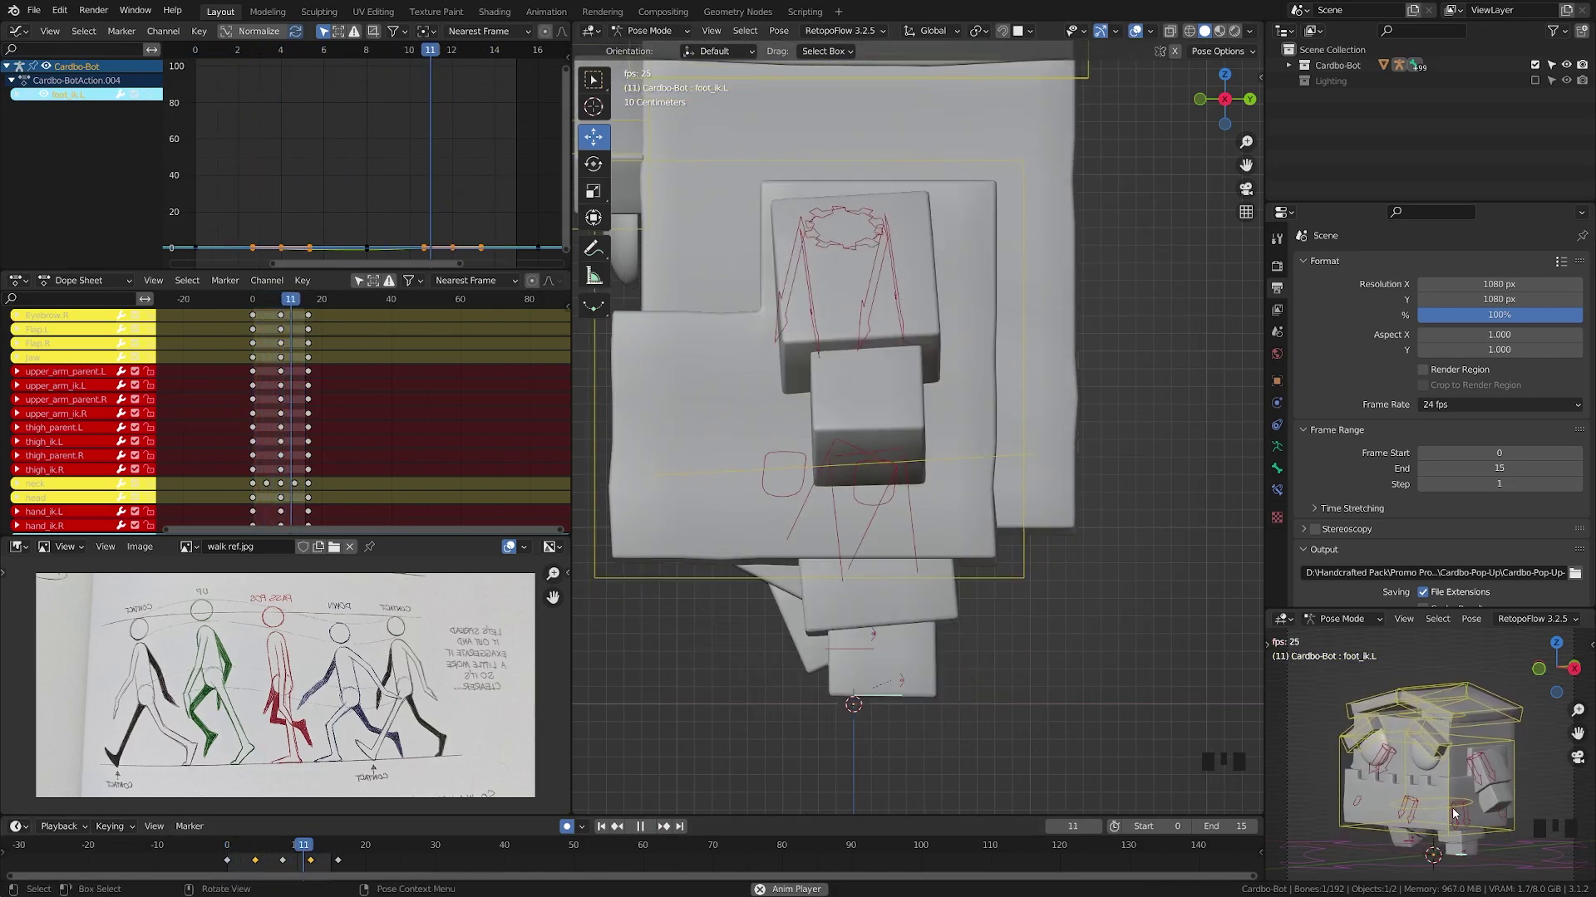
click(641, 827)
key(ctrl+s)
In front view at frame 0, rotate the neck bone about 8° so the hips tilt
key(KP_1)
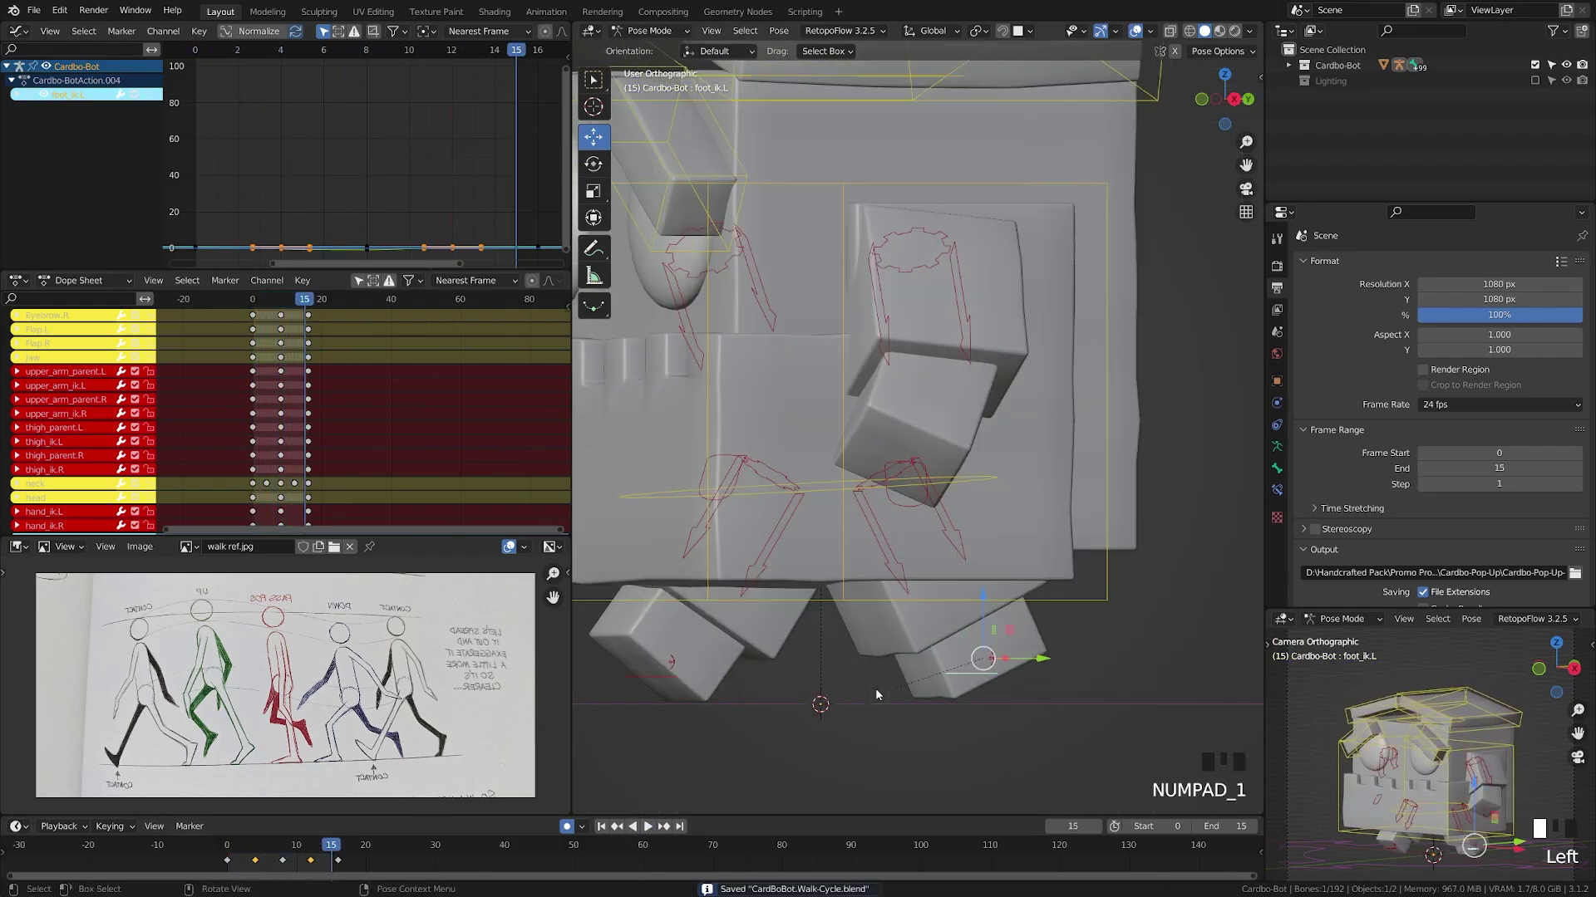
scroll(875, 693, down, 3)
shift+middle_drag(875, 688, 706, 532)
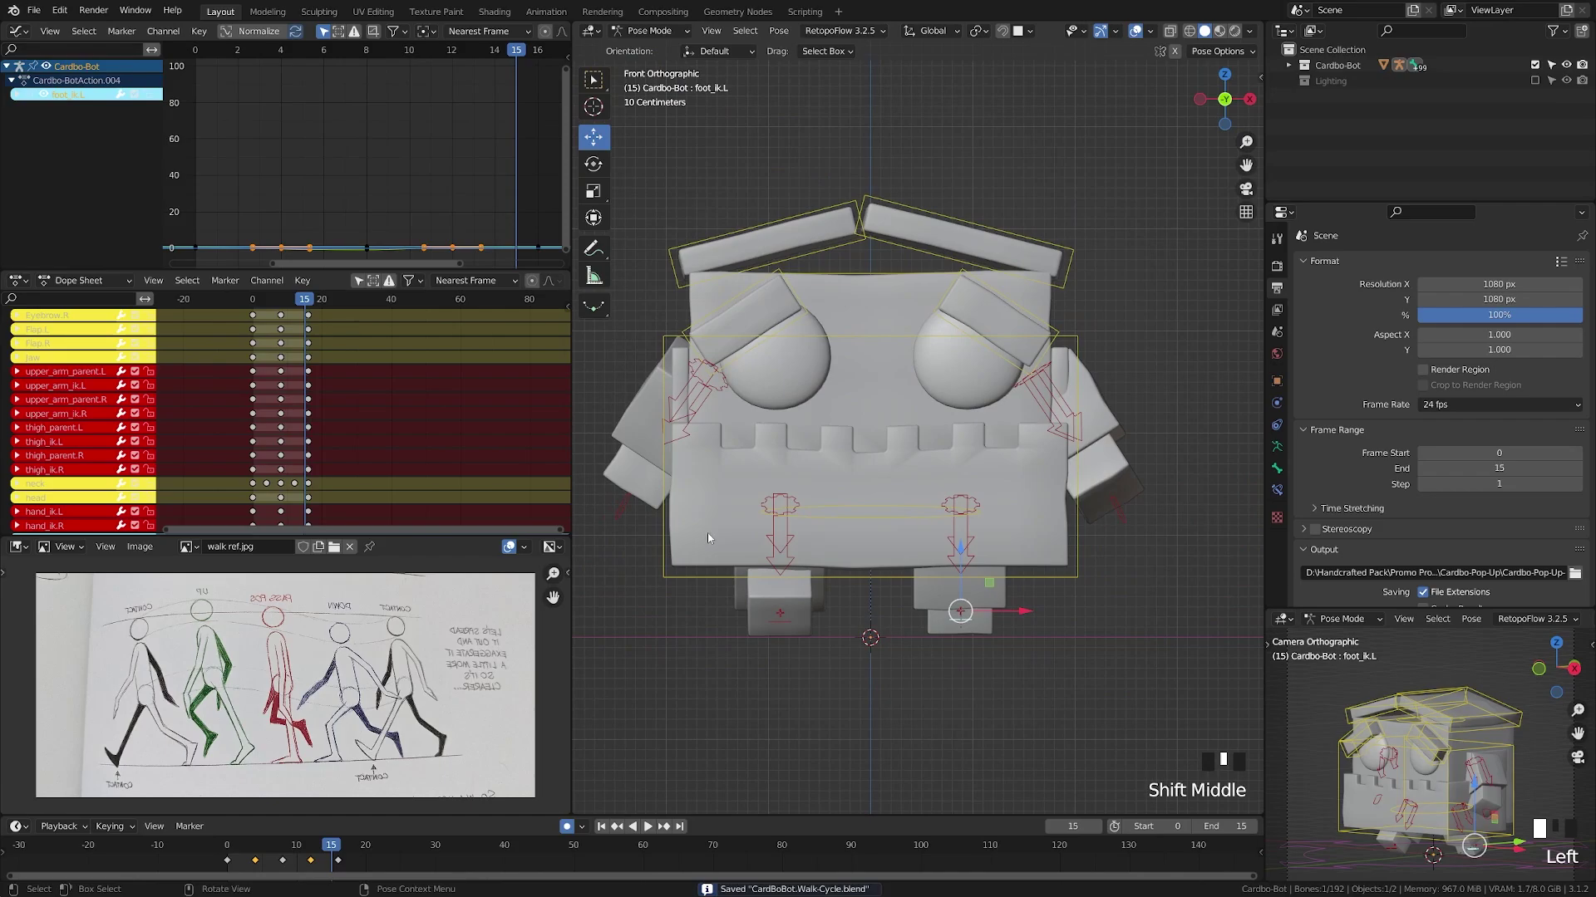
click(850, 513)
click(228, 847)
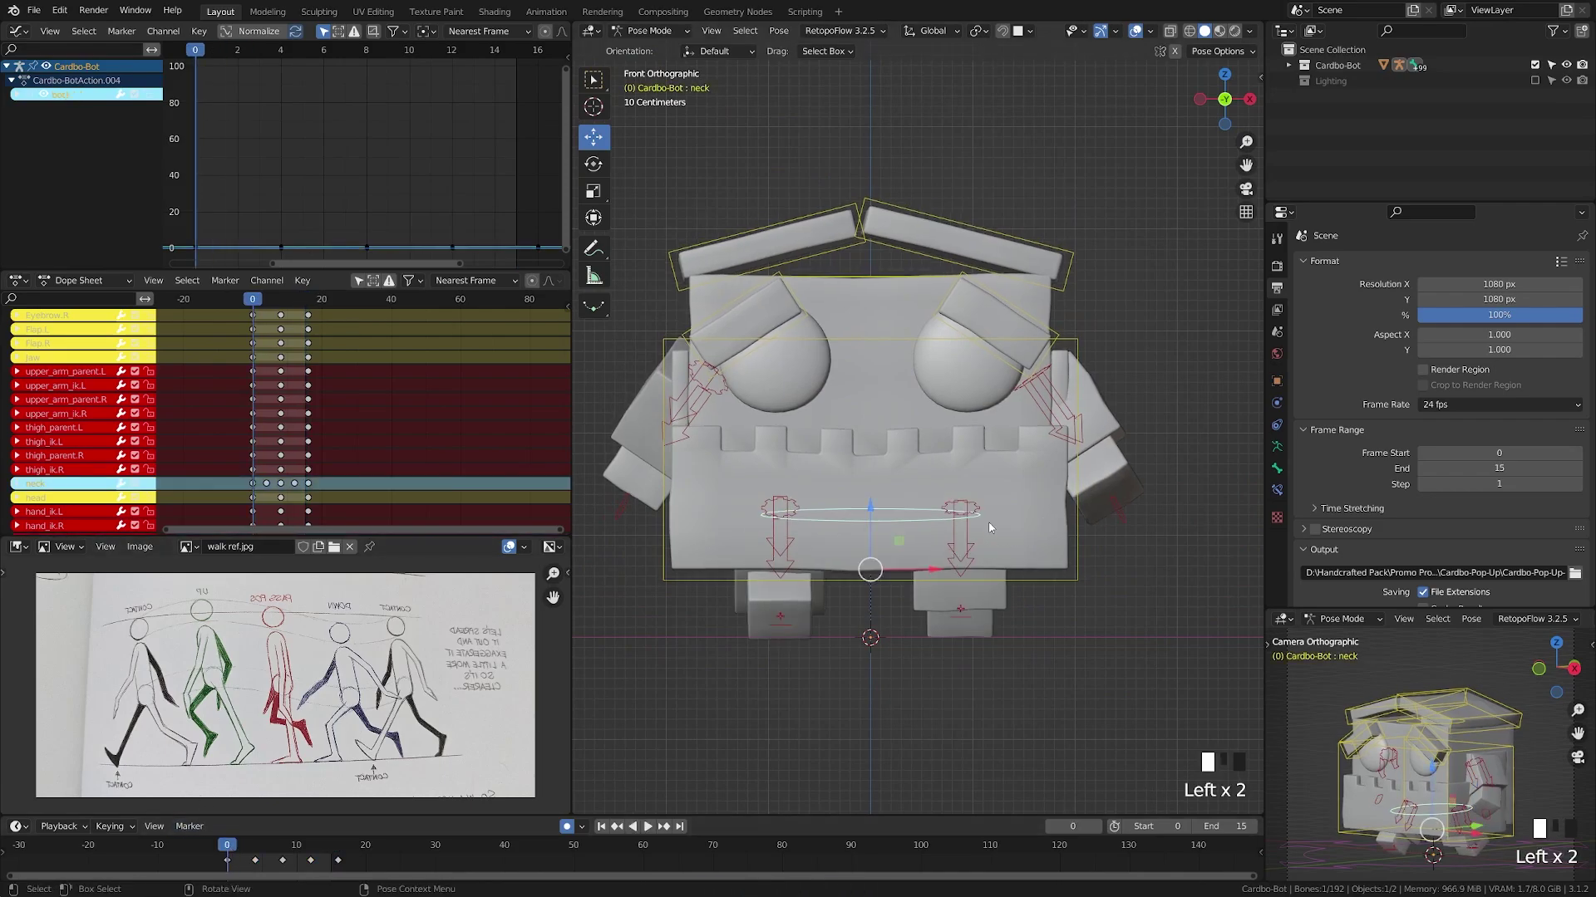
key(r)
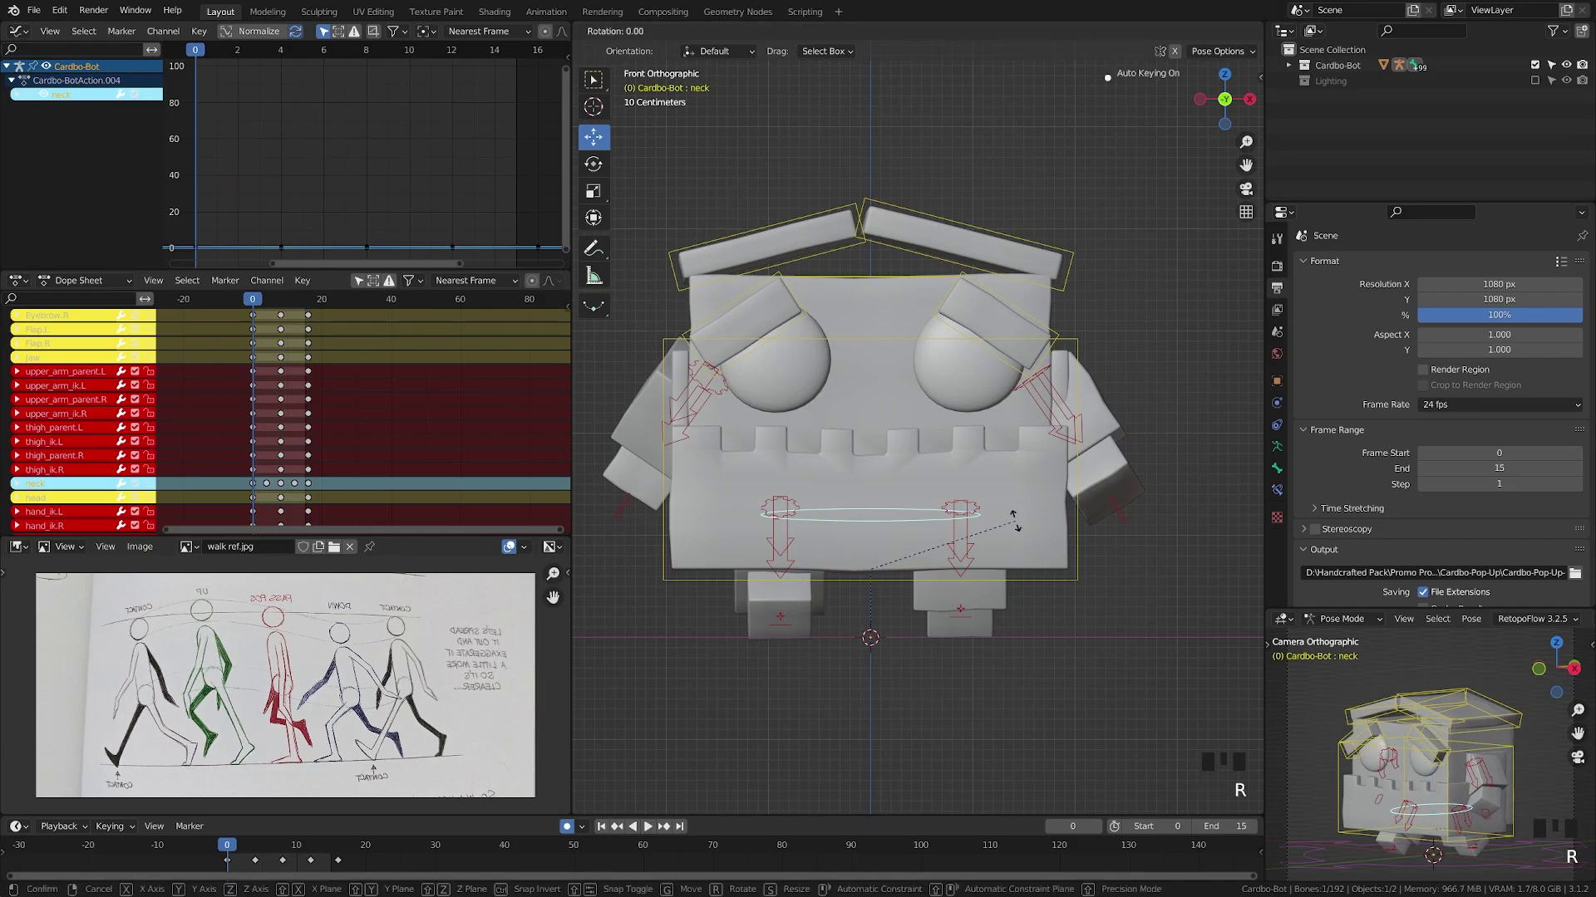
click(1014, 521)
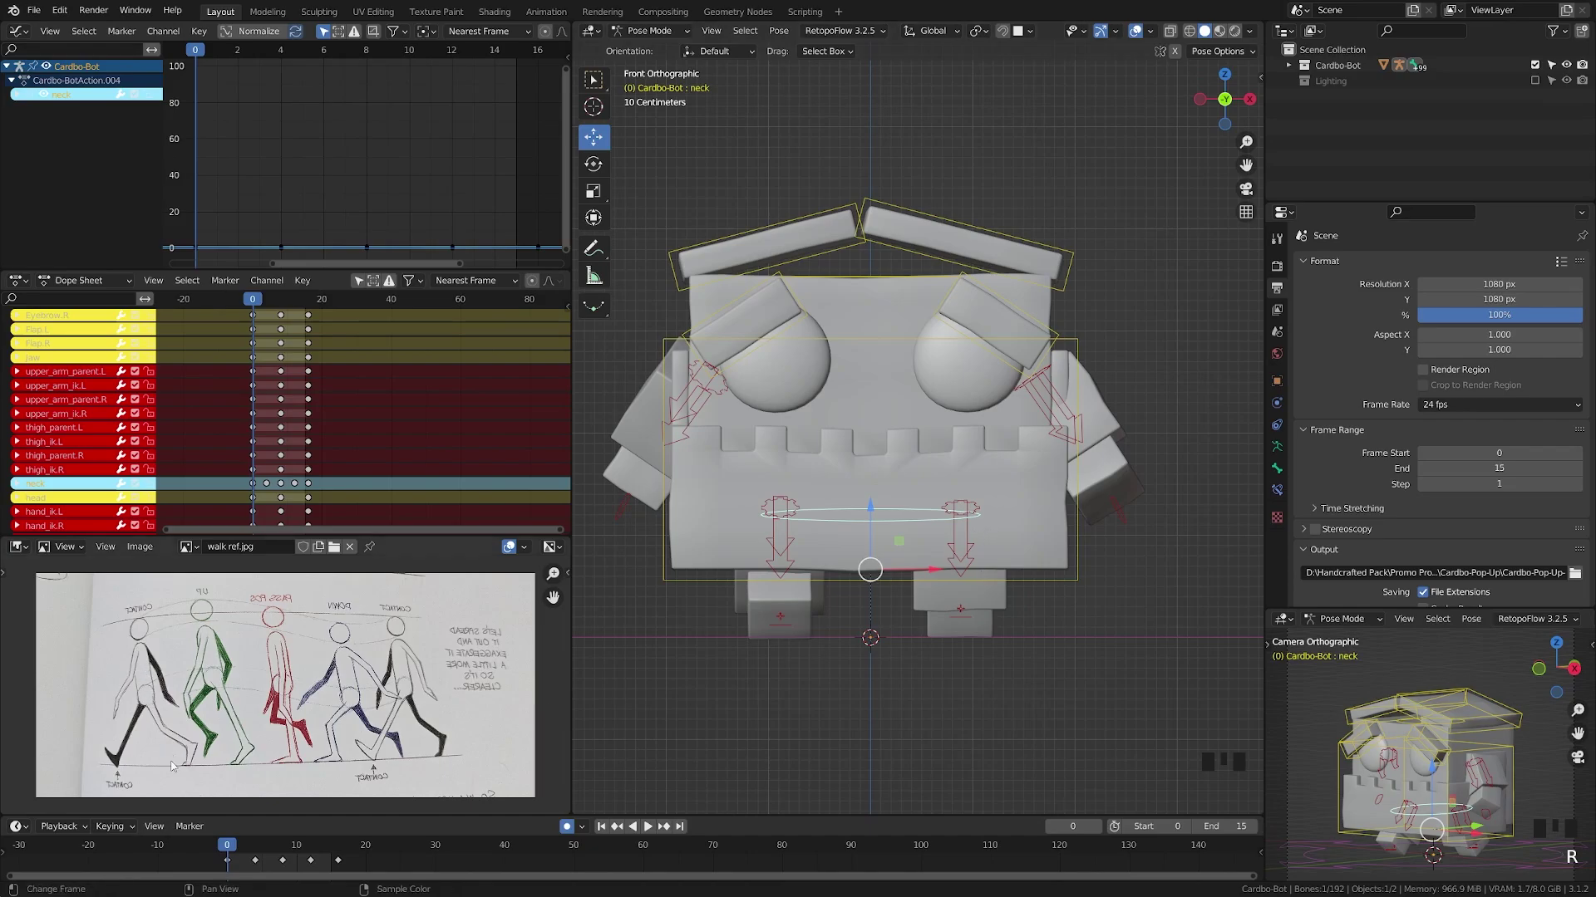
key(r)
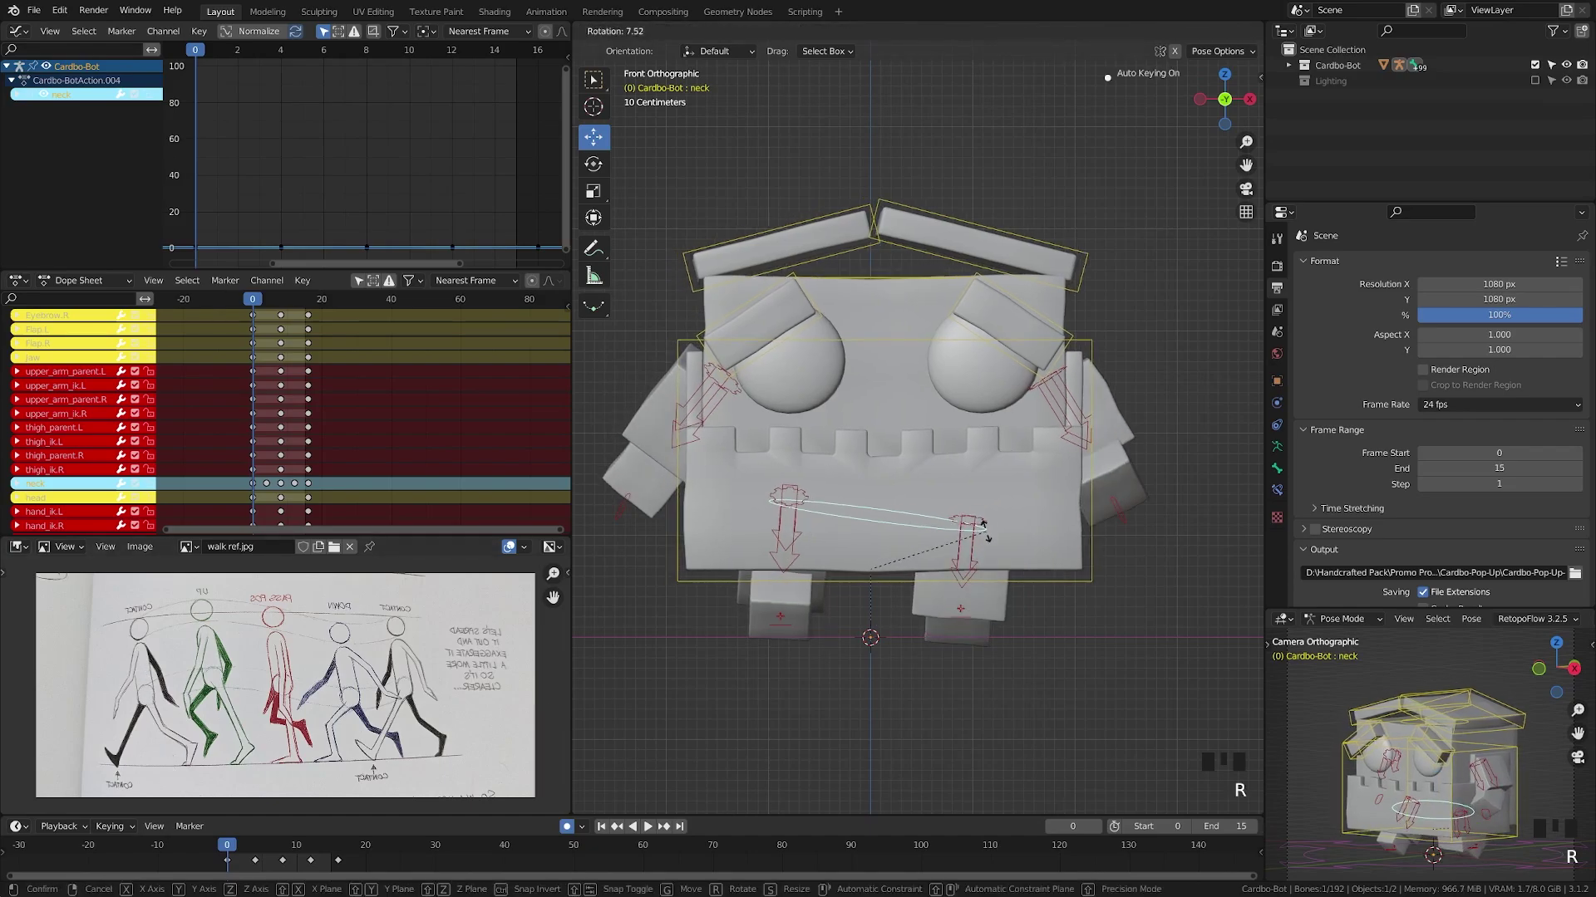
click(988, 537)
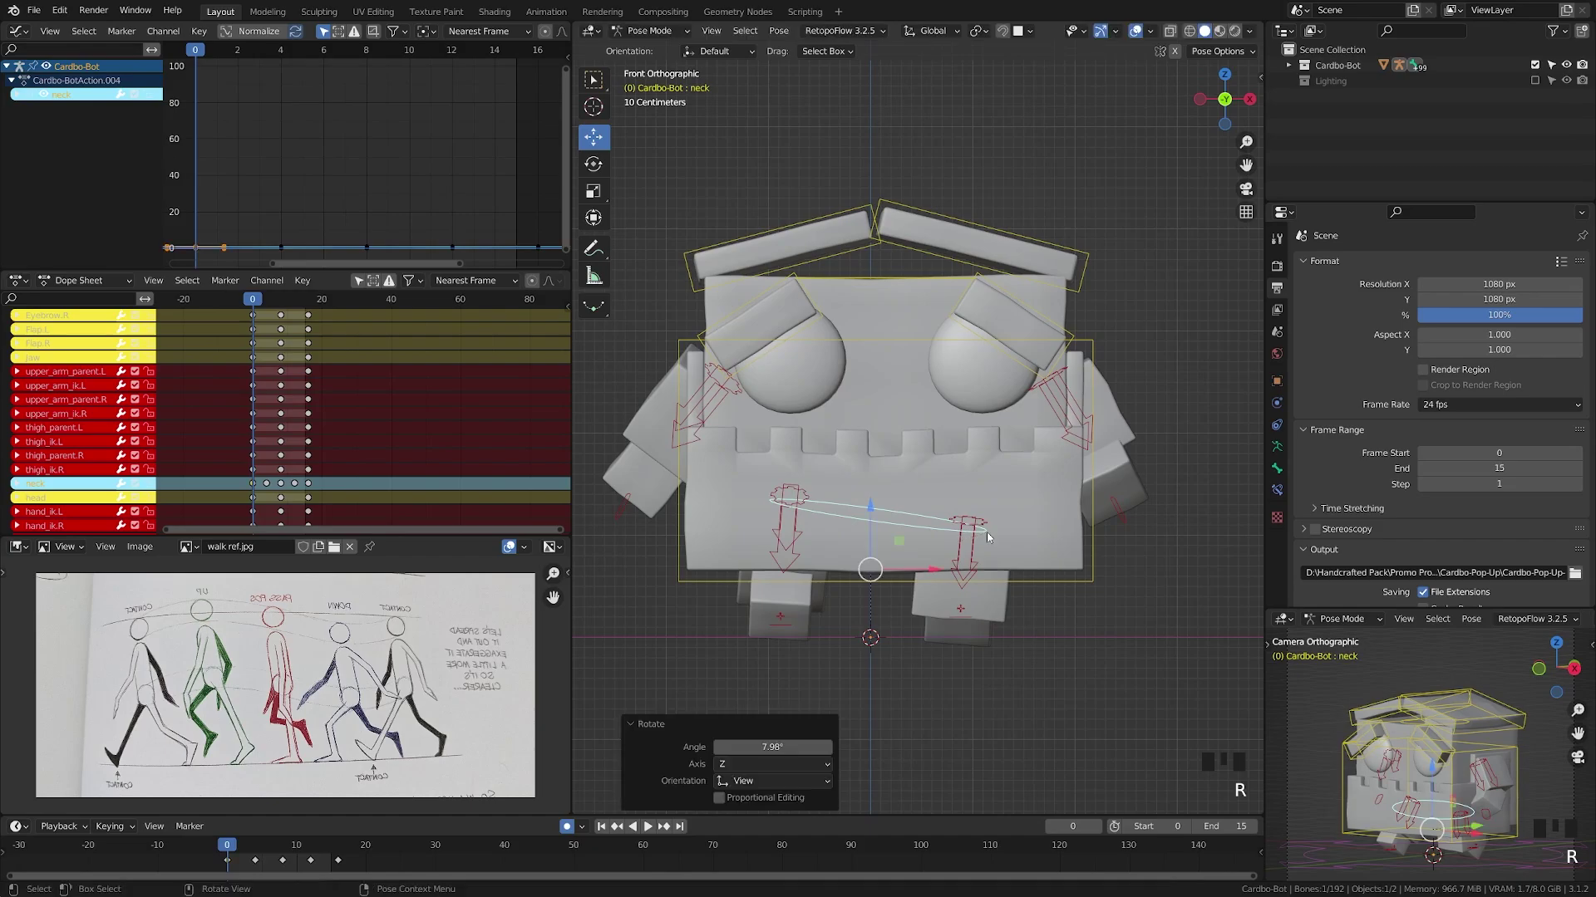
At frame 8, rotate the neck bone about -6.6° to tilt the hips the opposite way
key(space)
click(283, 854)
key(space)
key(r)
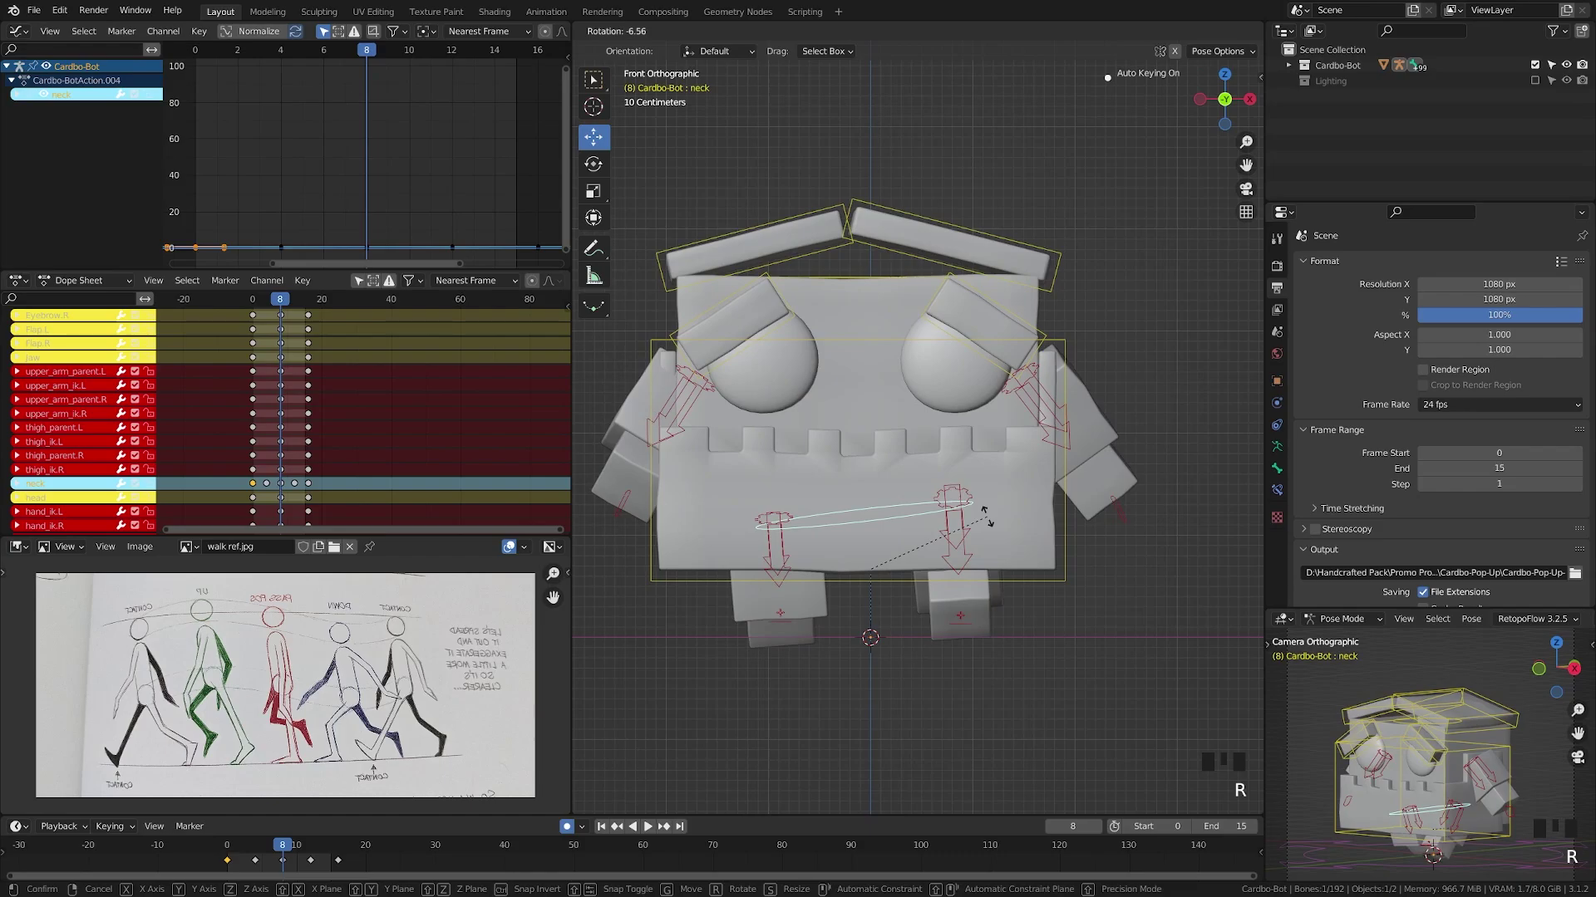
click(988, 518)
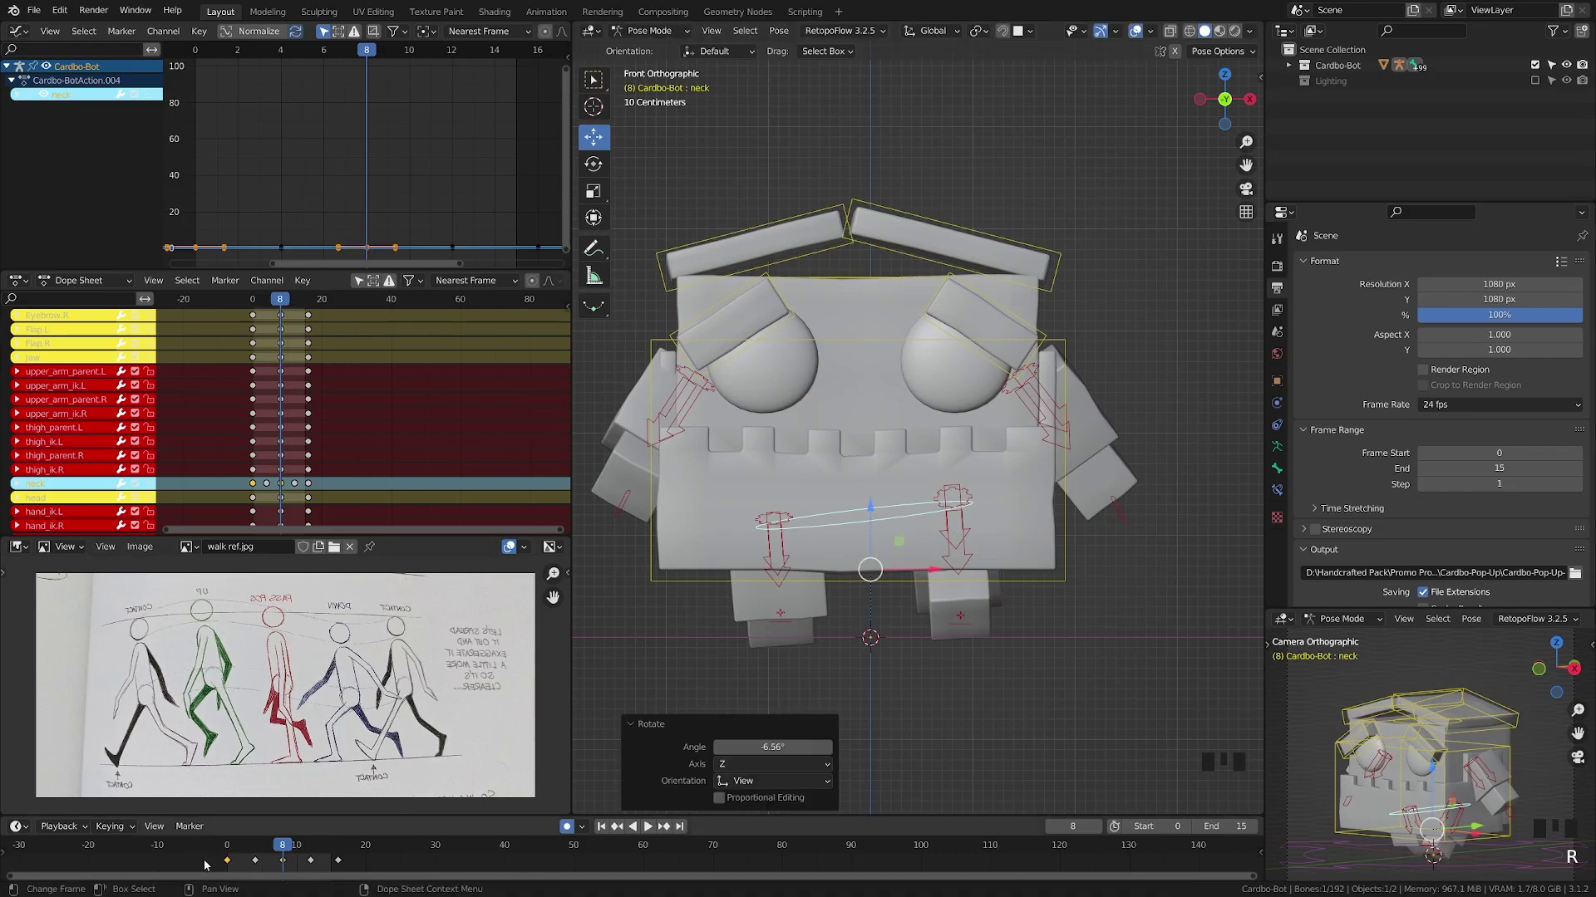
Duplicate the neck keyframe from frame 0 to frame 16 and play back the hip sway from the first frame
drag(206, 869, 320, 851)
key(shift+d)
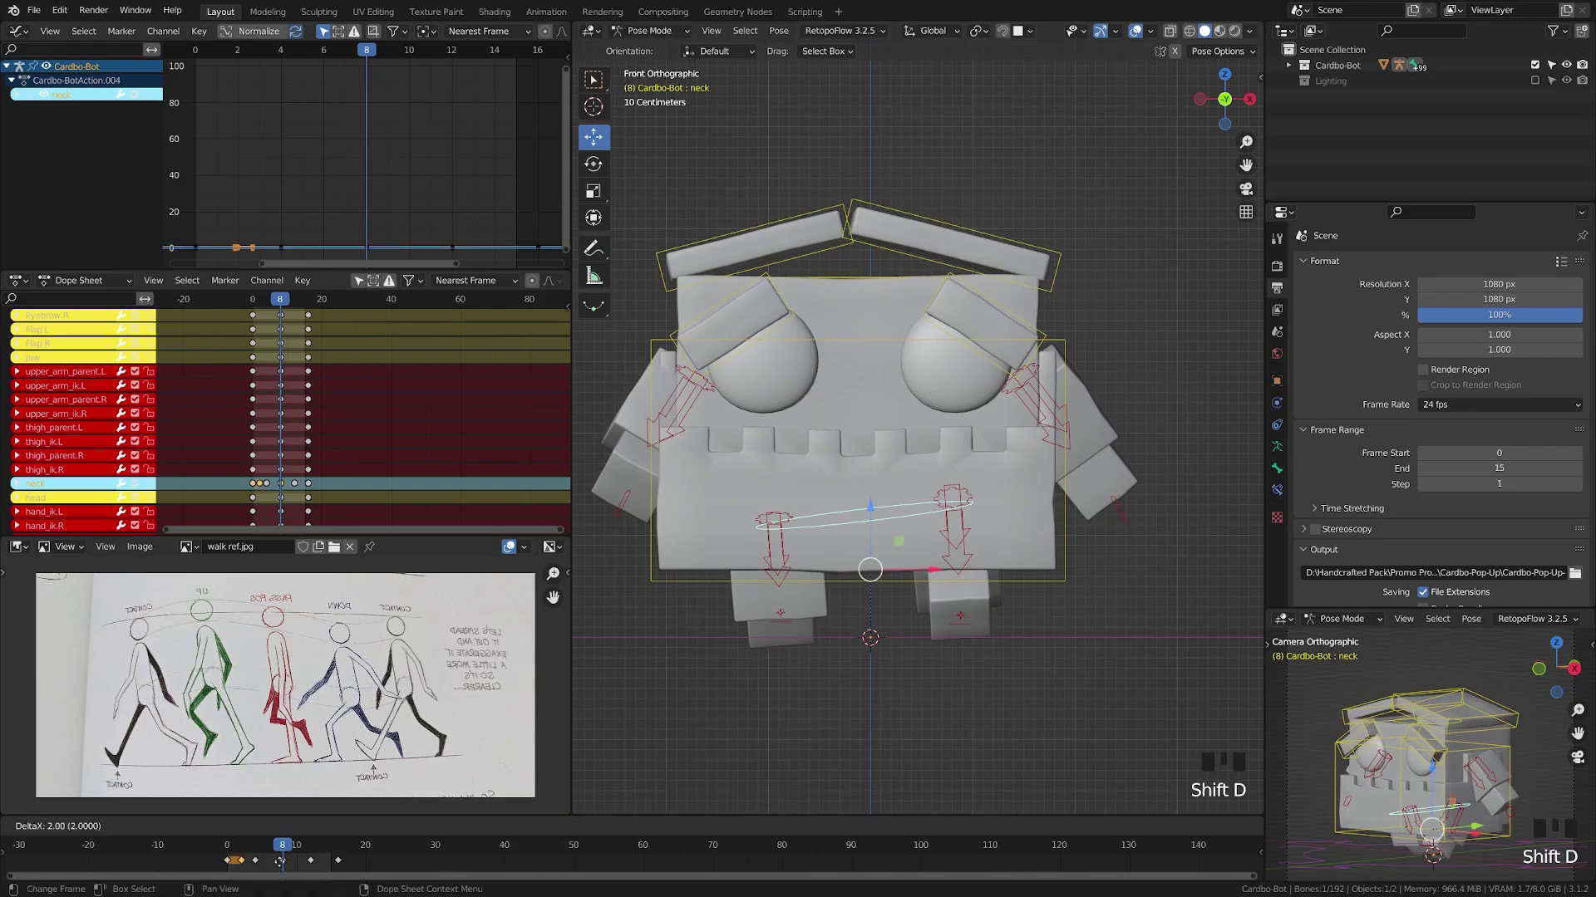
click(349, 869)
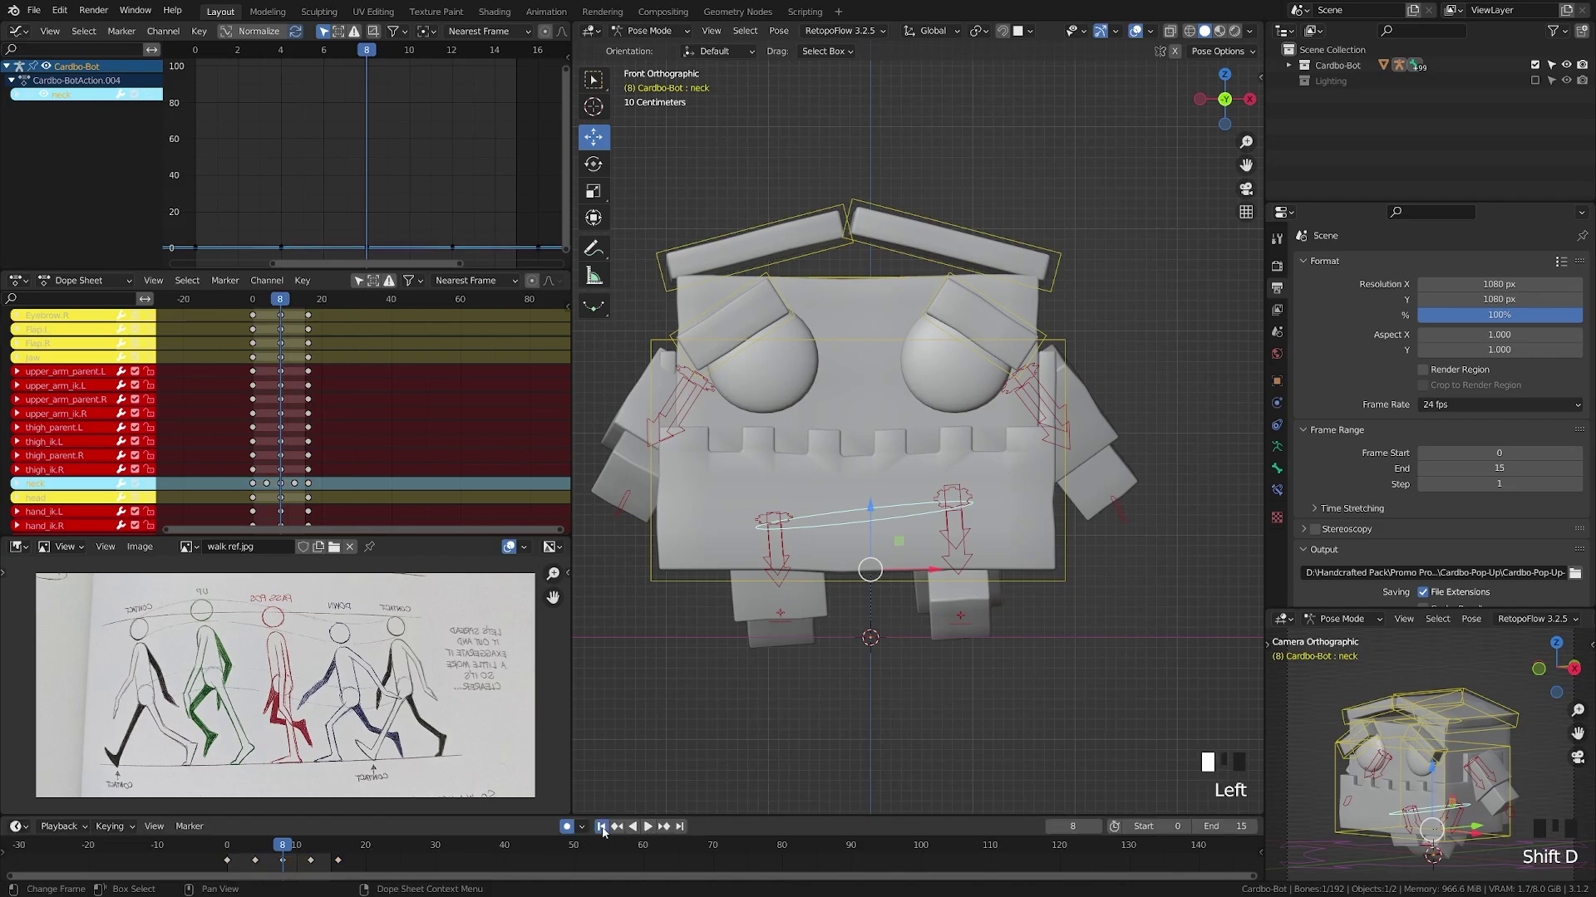
key(shift+space)
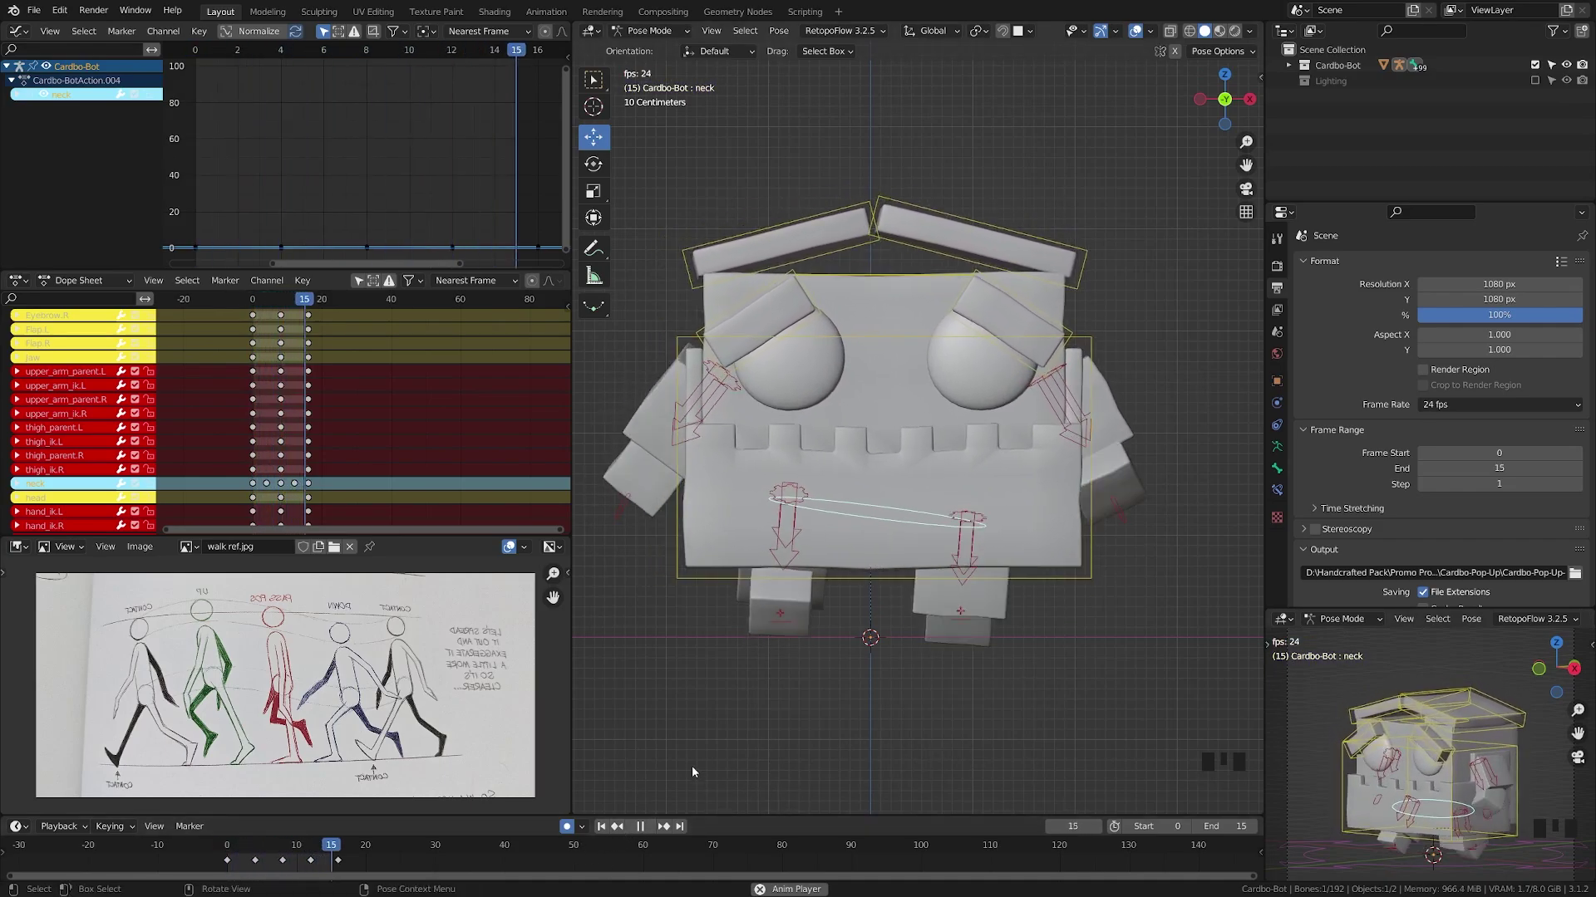
click(640, 826)
click(601, 827)
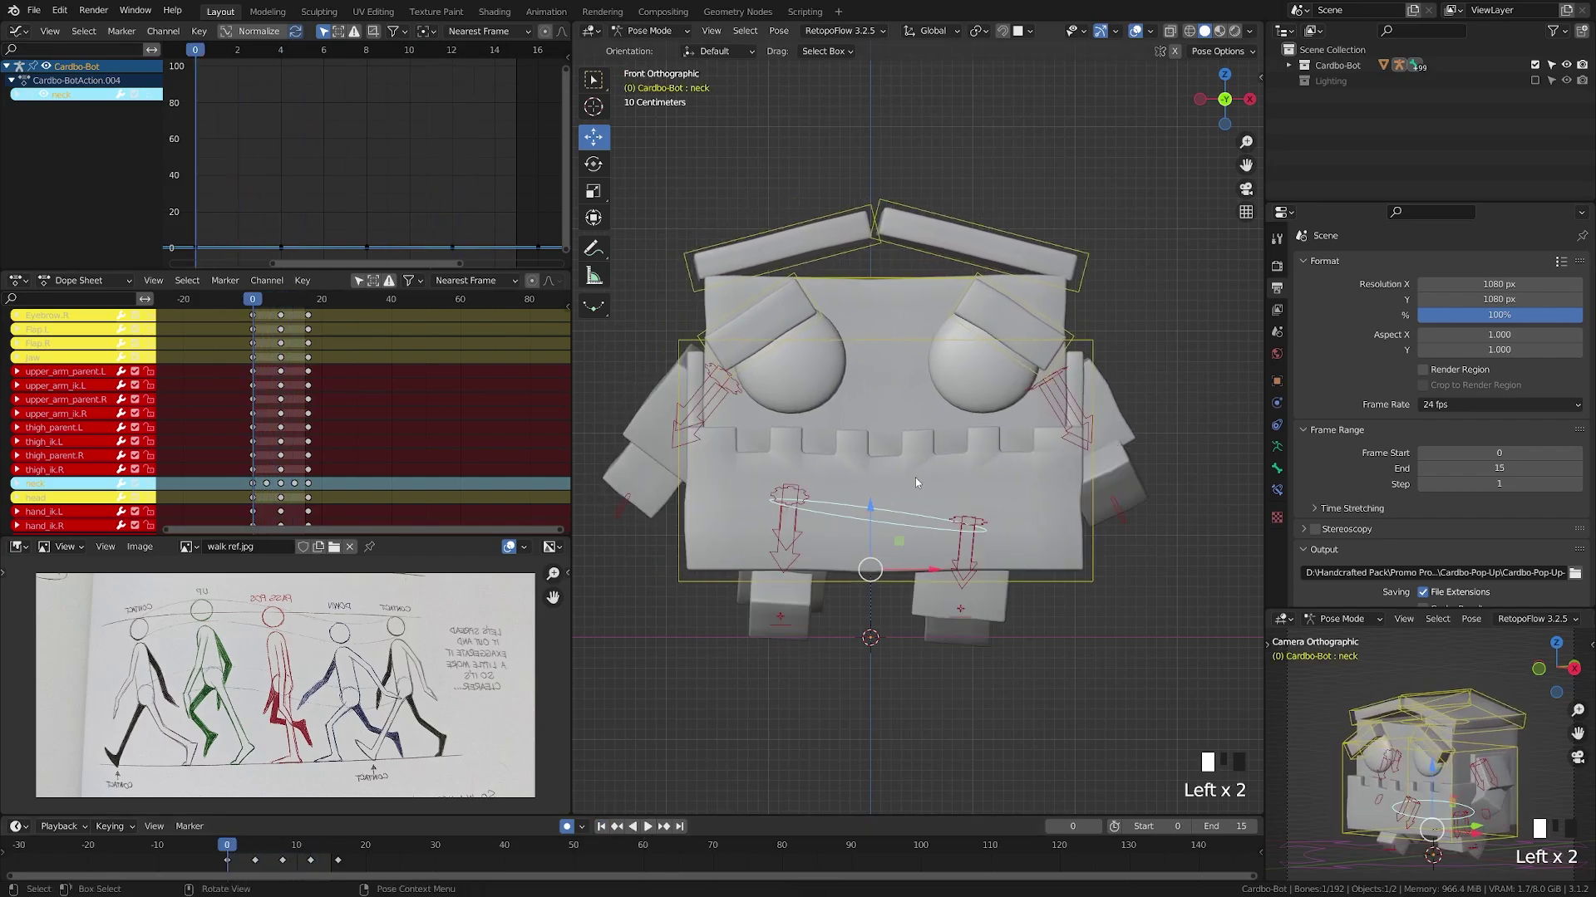
Rotate the head bone about 7.5° at frame 0 and about -8.2° at frame 8
click(887, 280)
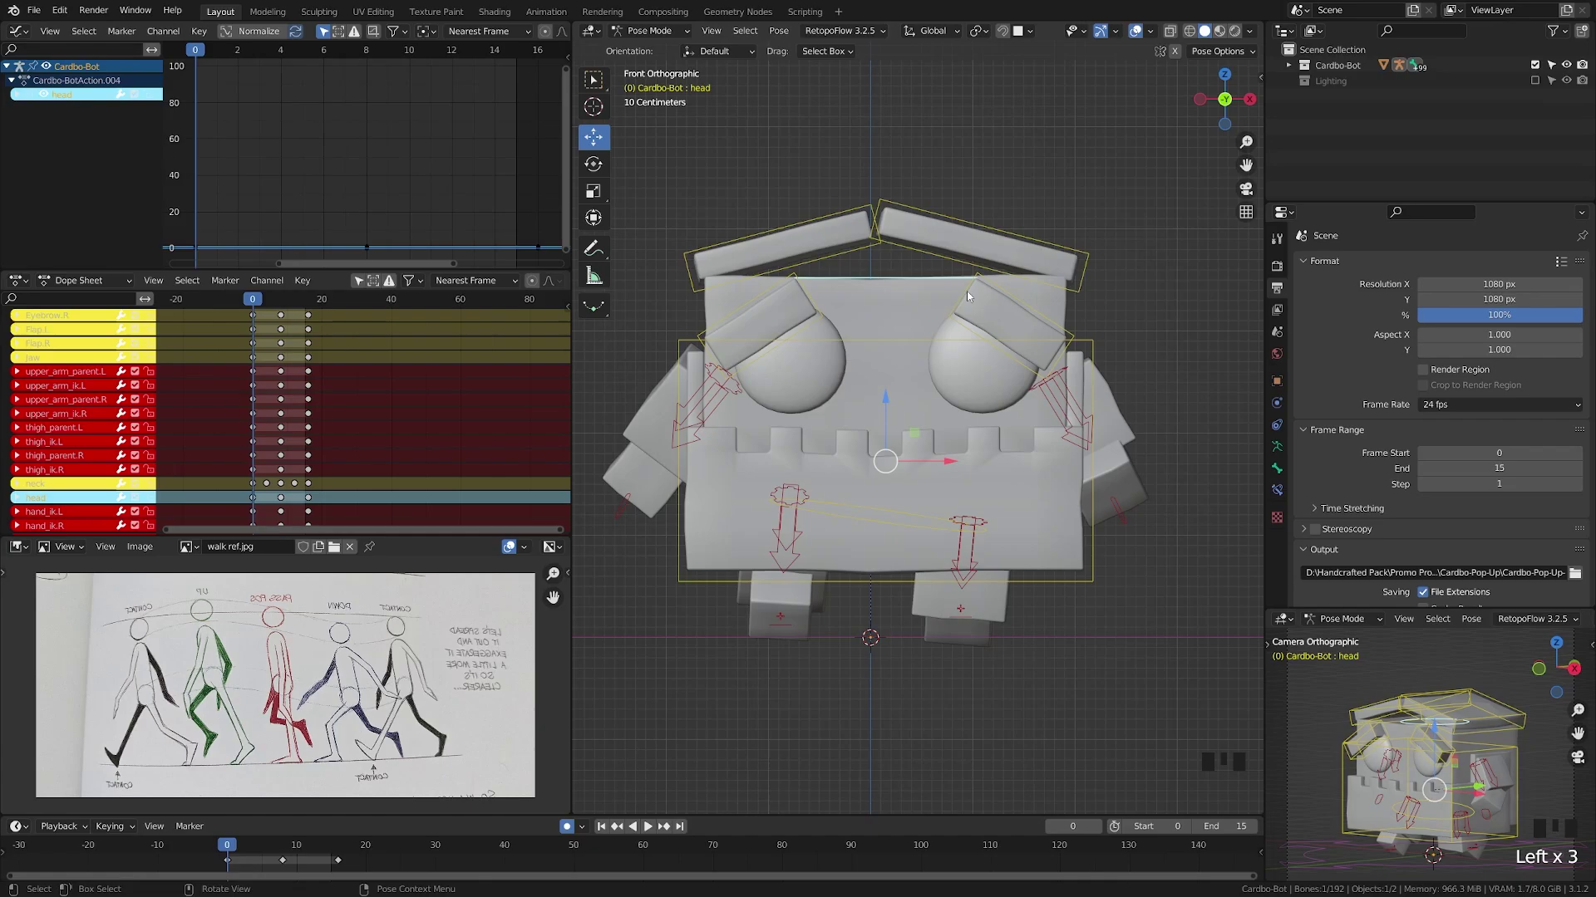
key(r)
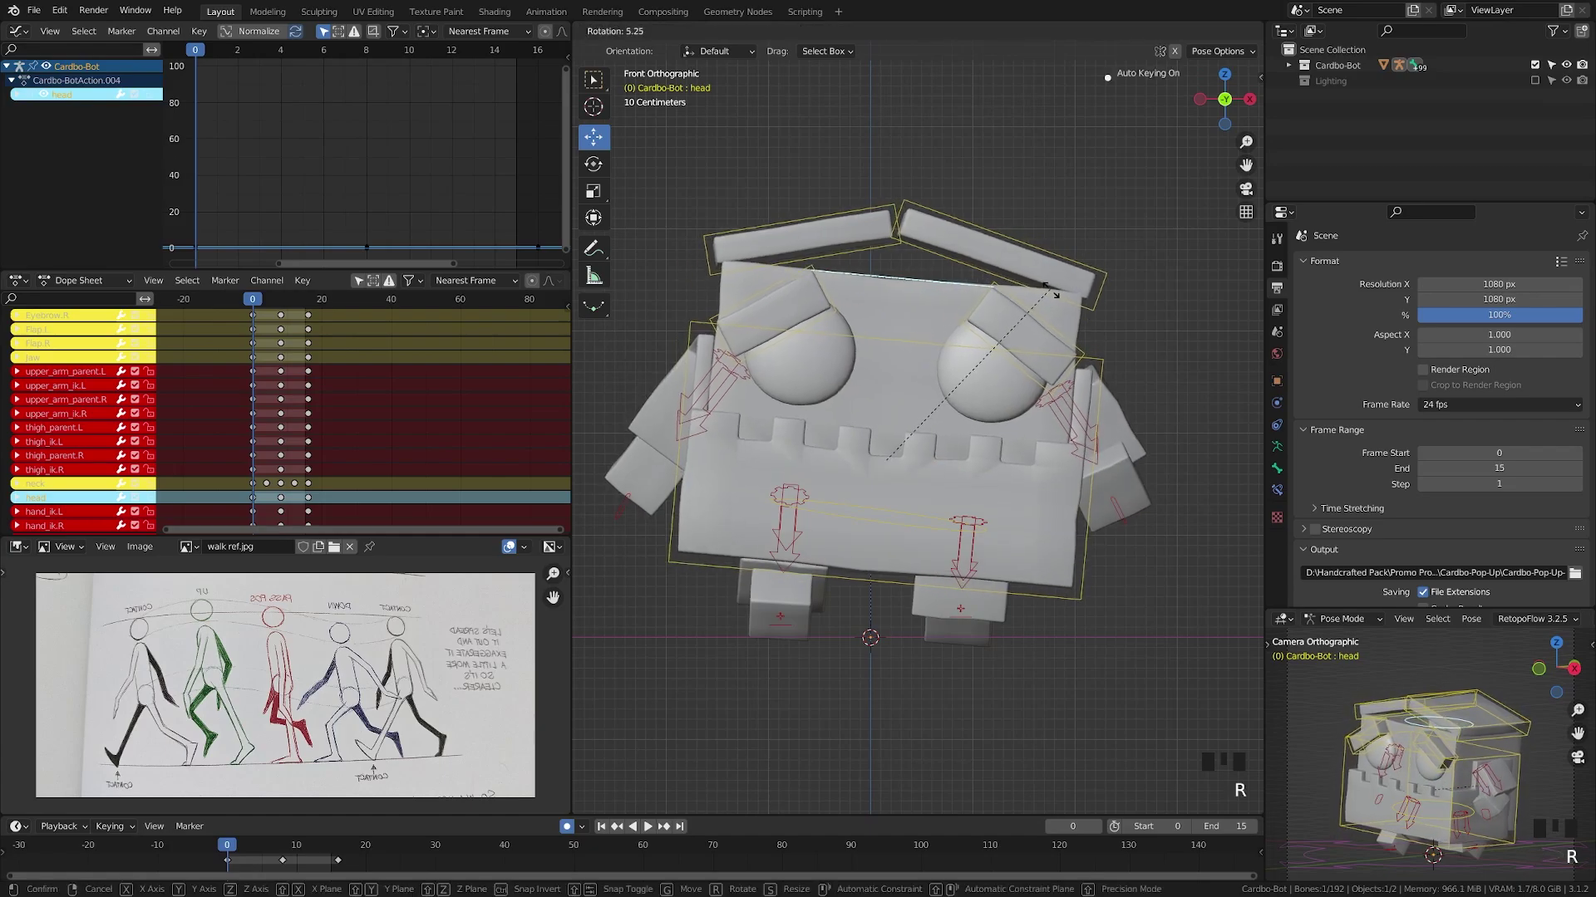
click(1054, 296)
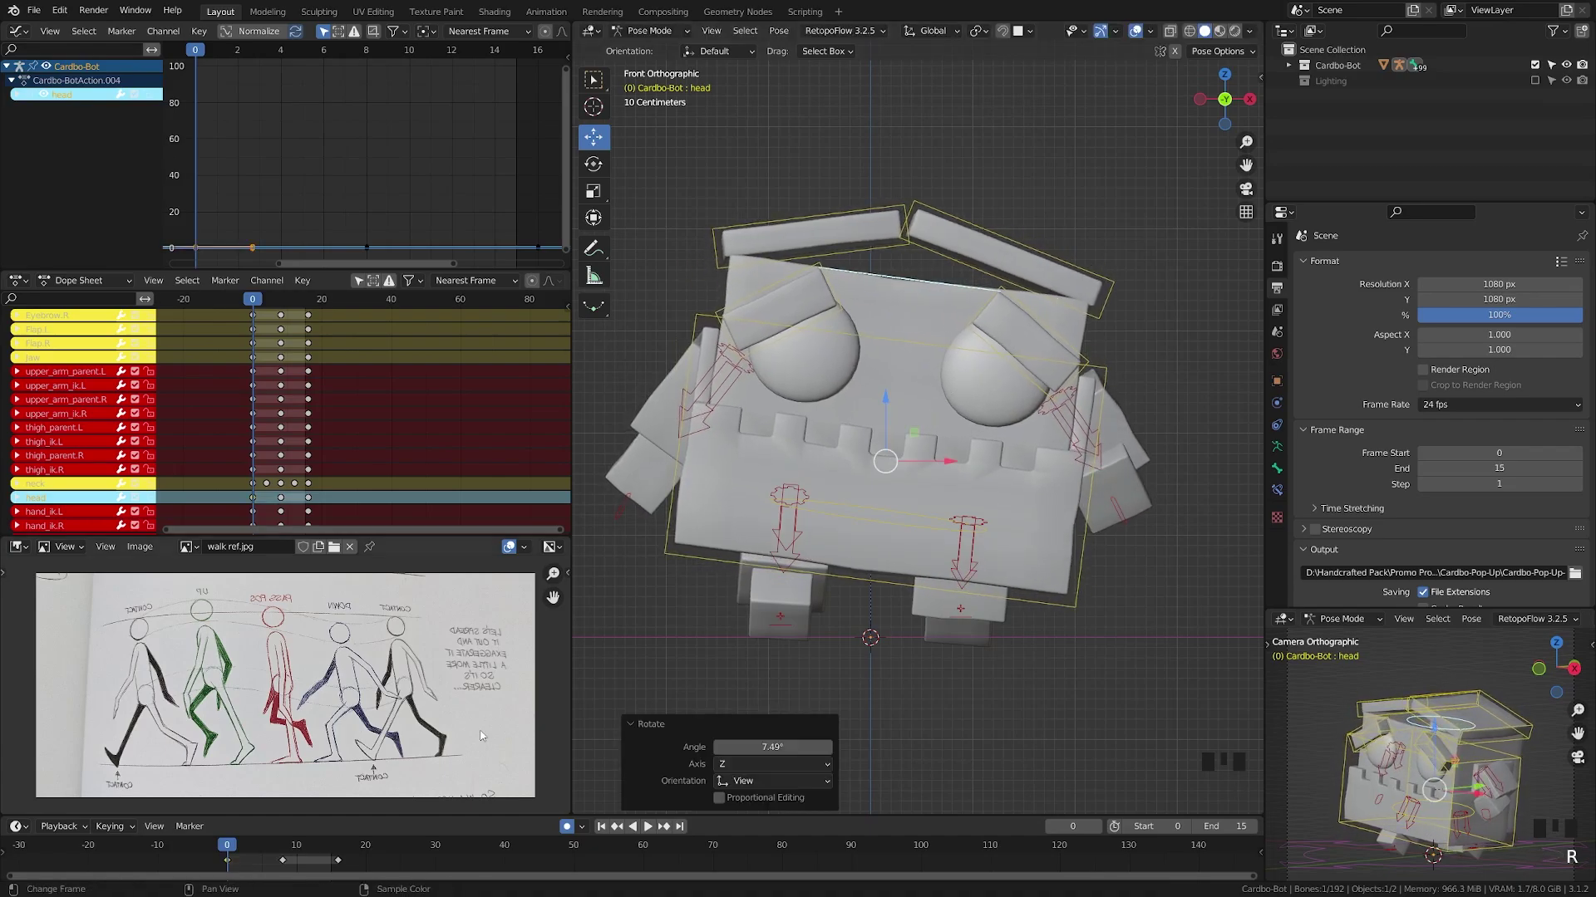
click(282, 841)
key(r)
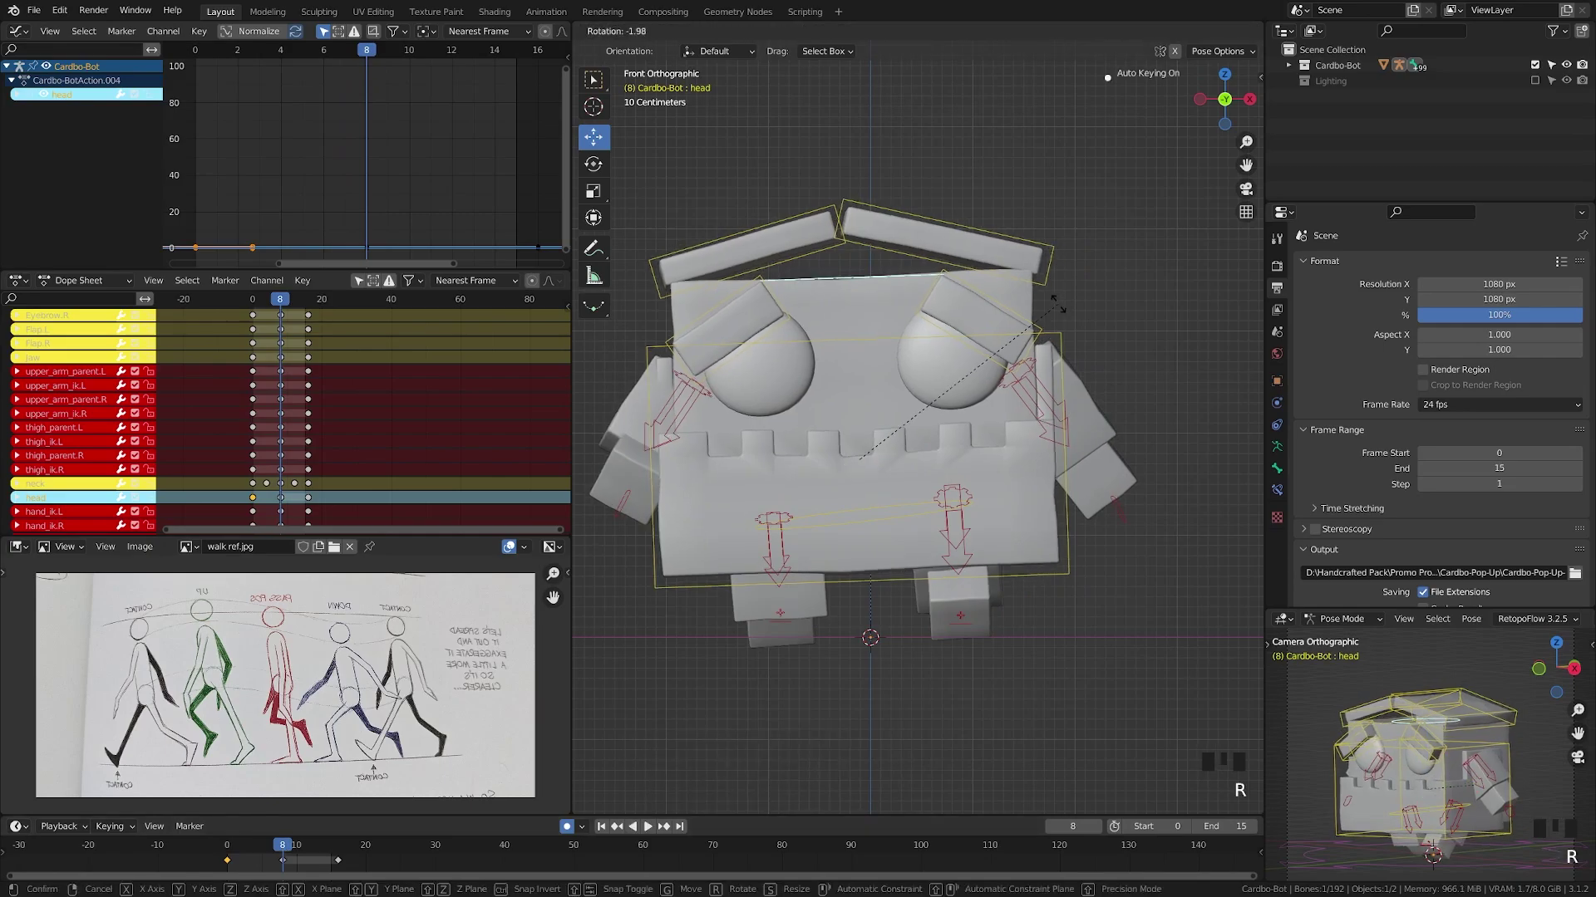
click(1031, 296)
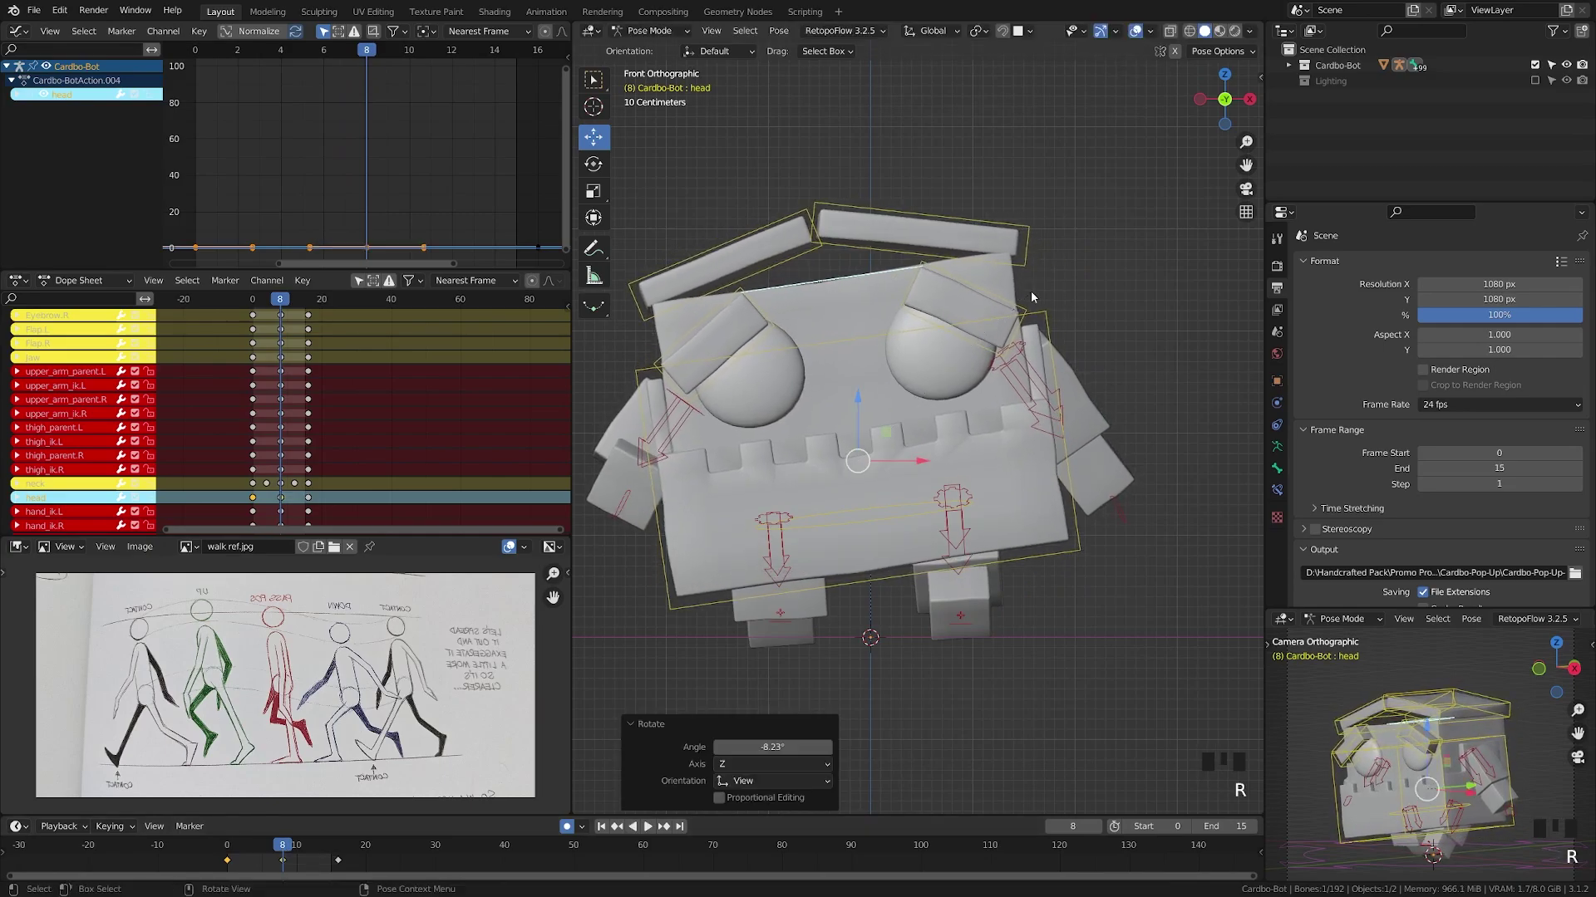
Duplicate the head keyframe from frame 0 to frame 16, play back the head sway, and save the file
click(253, 864)
key(shift+d)
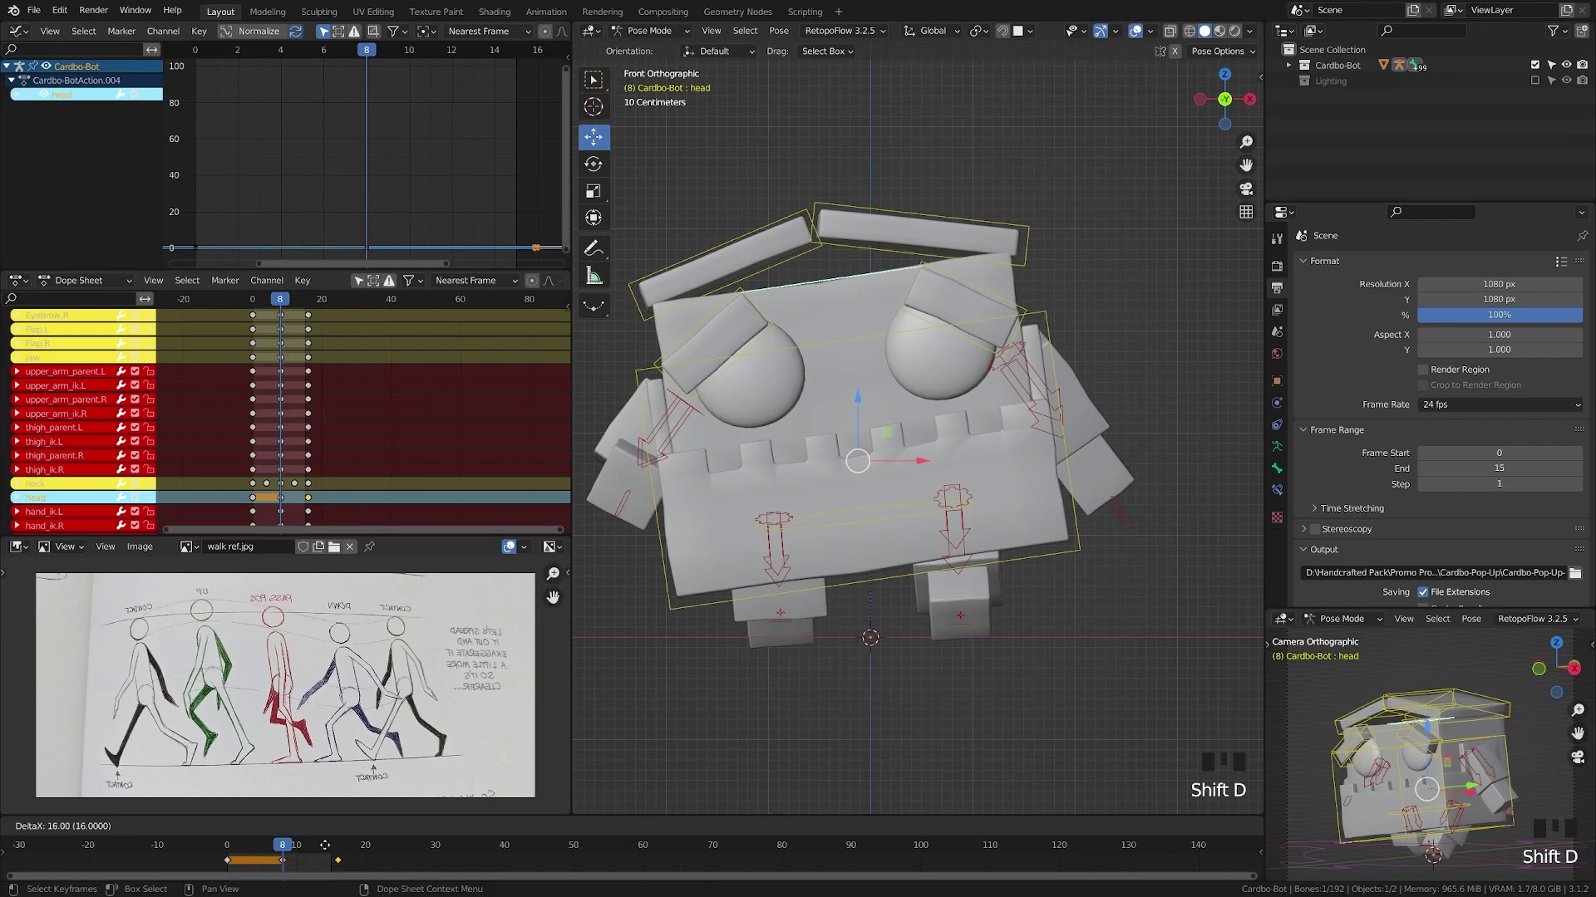
click(325, 846)
drag(301, 848, 276, 885)
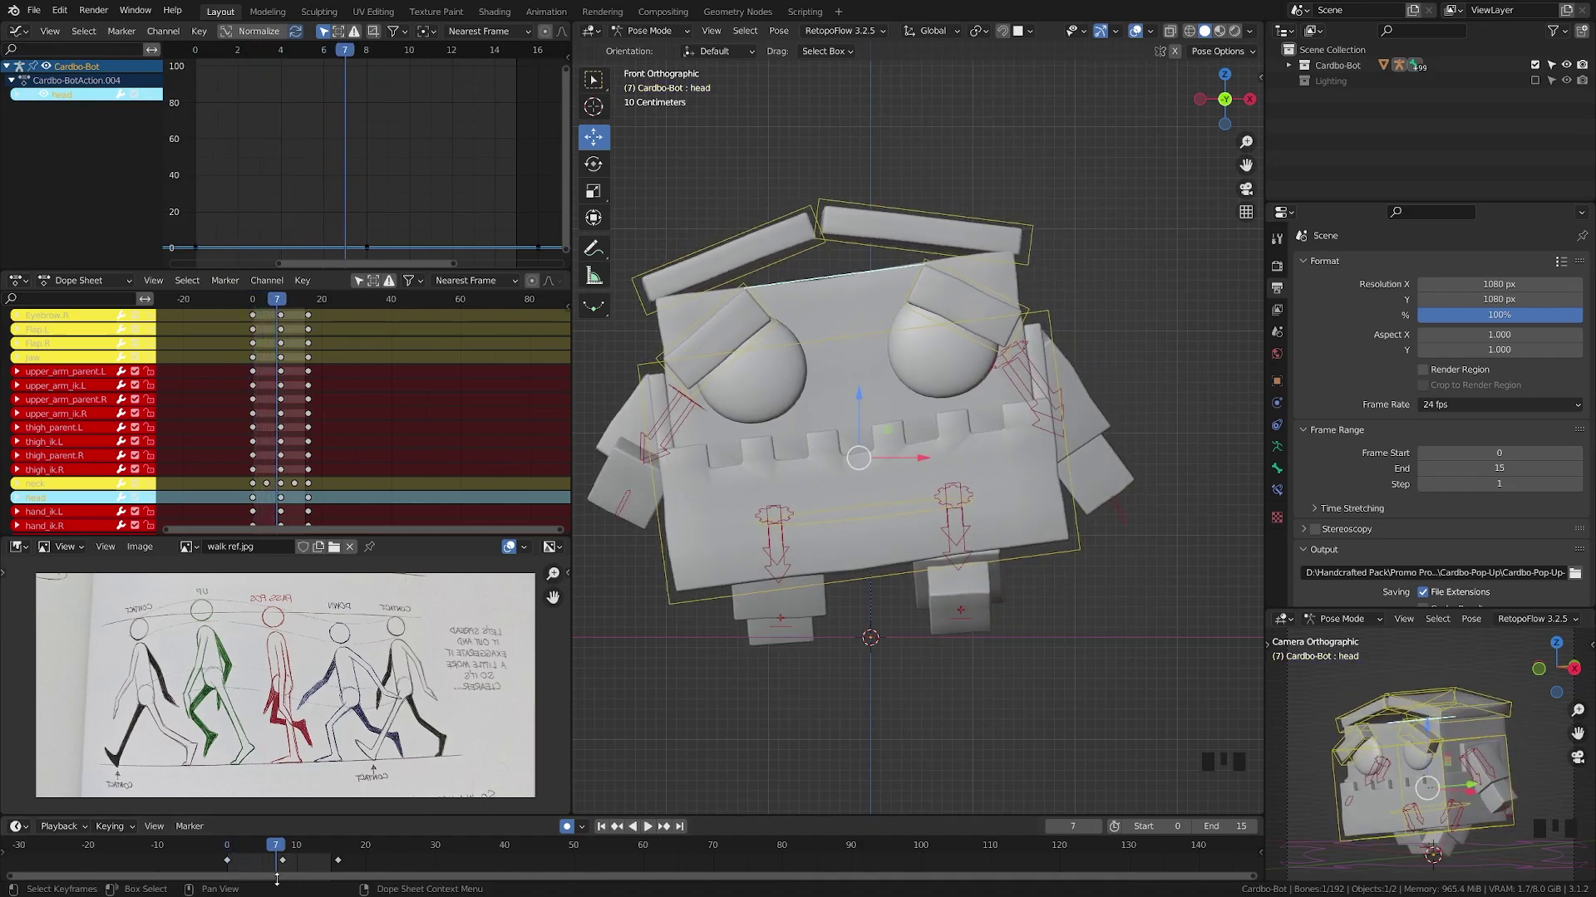
drag(285, 852, 229, 854)
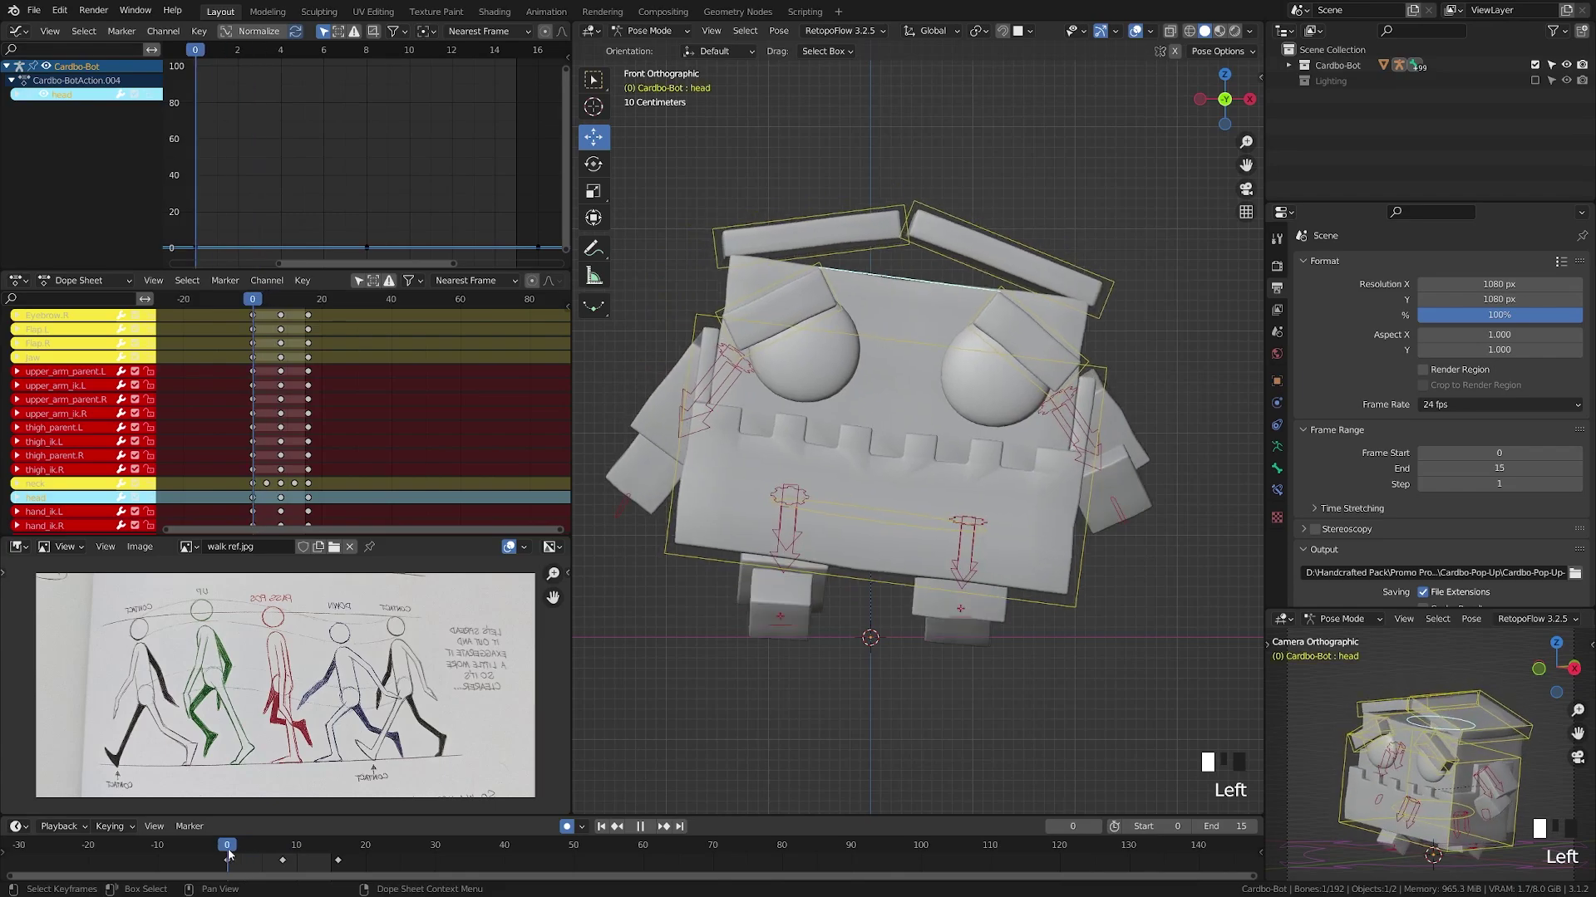
key(shift+space)
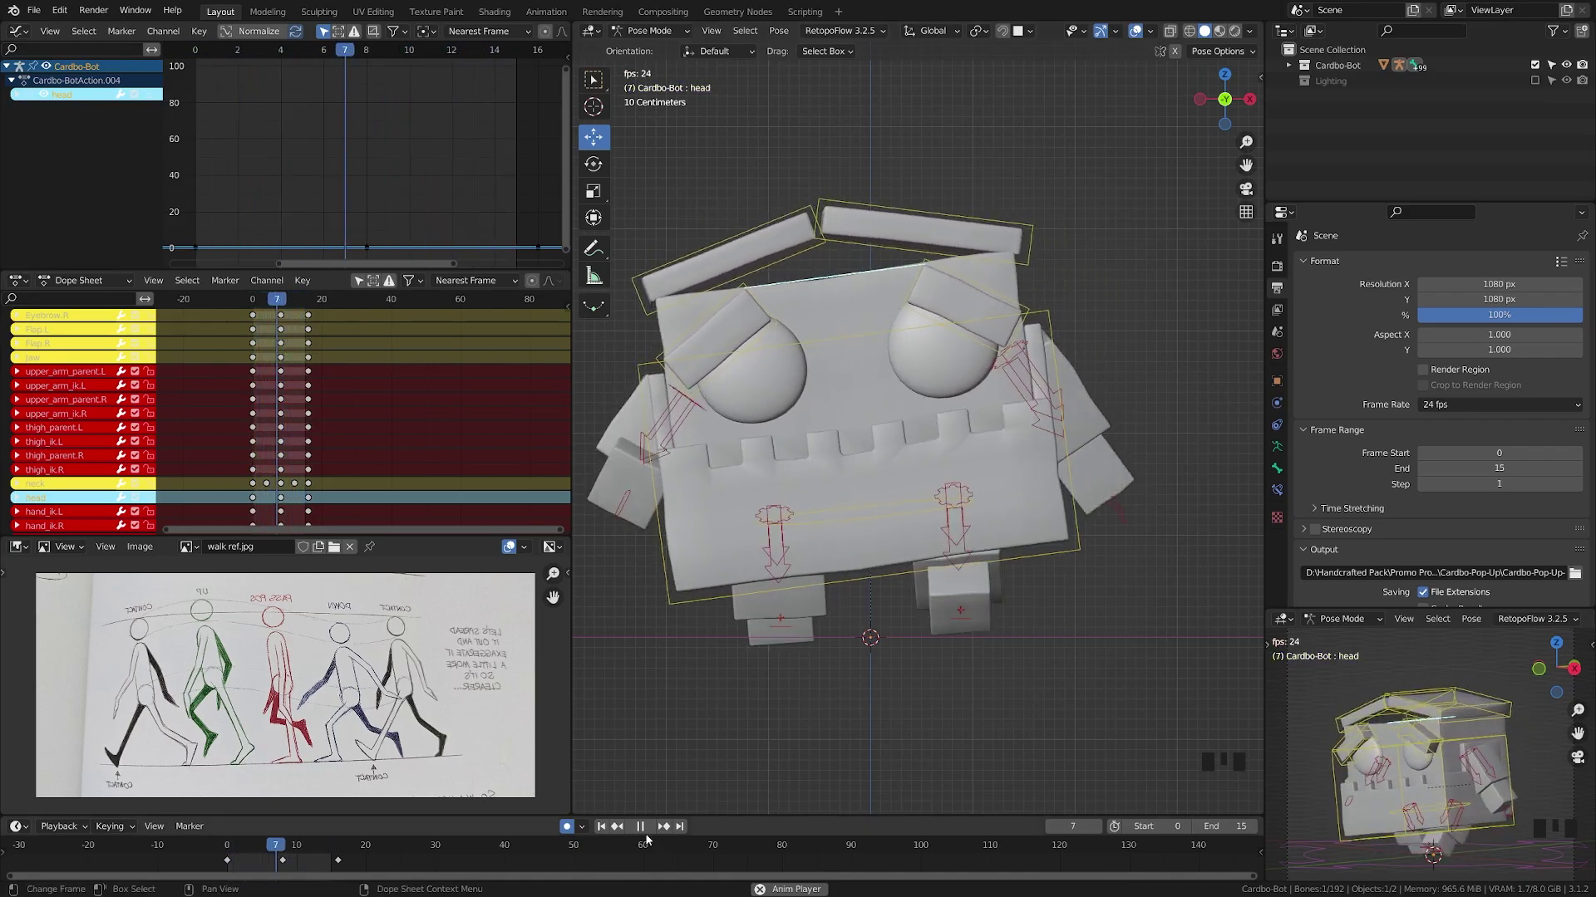
key(Left)
key(Left)
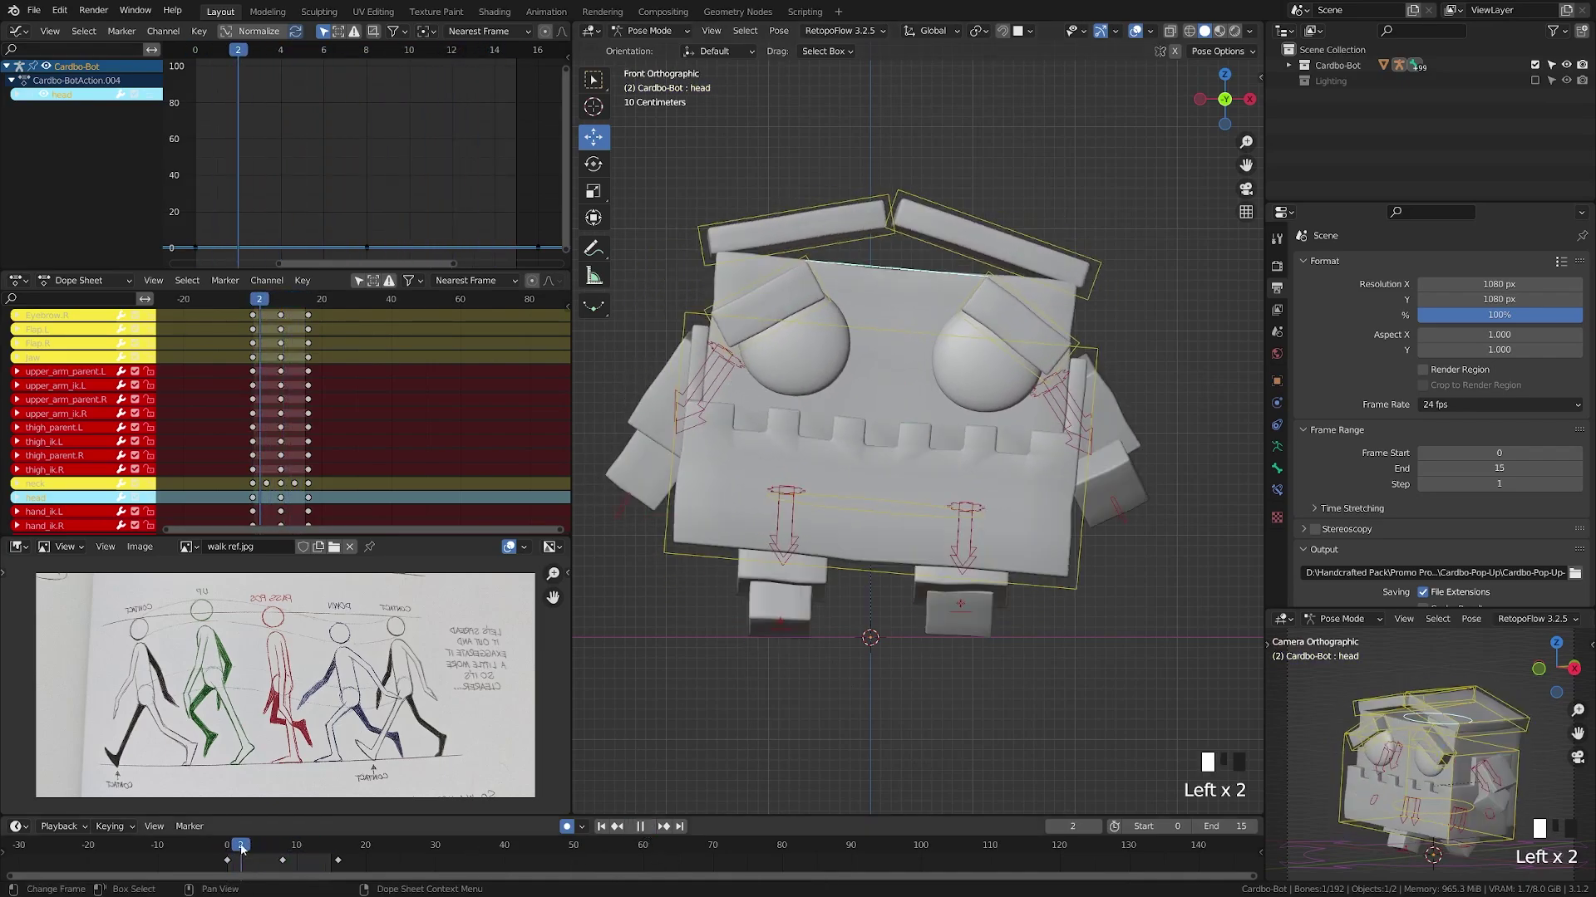
key(ctrl+s)
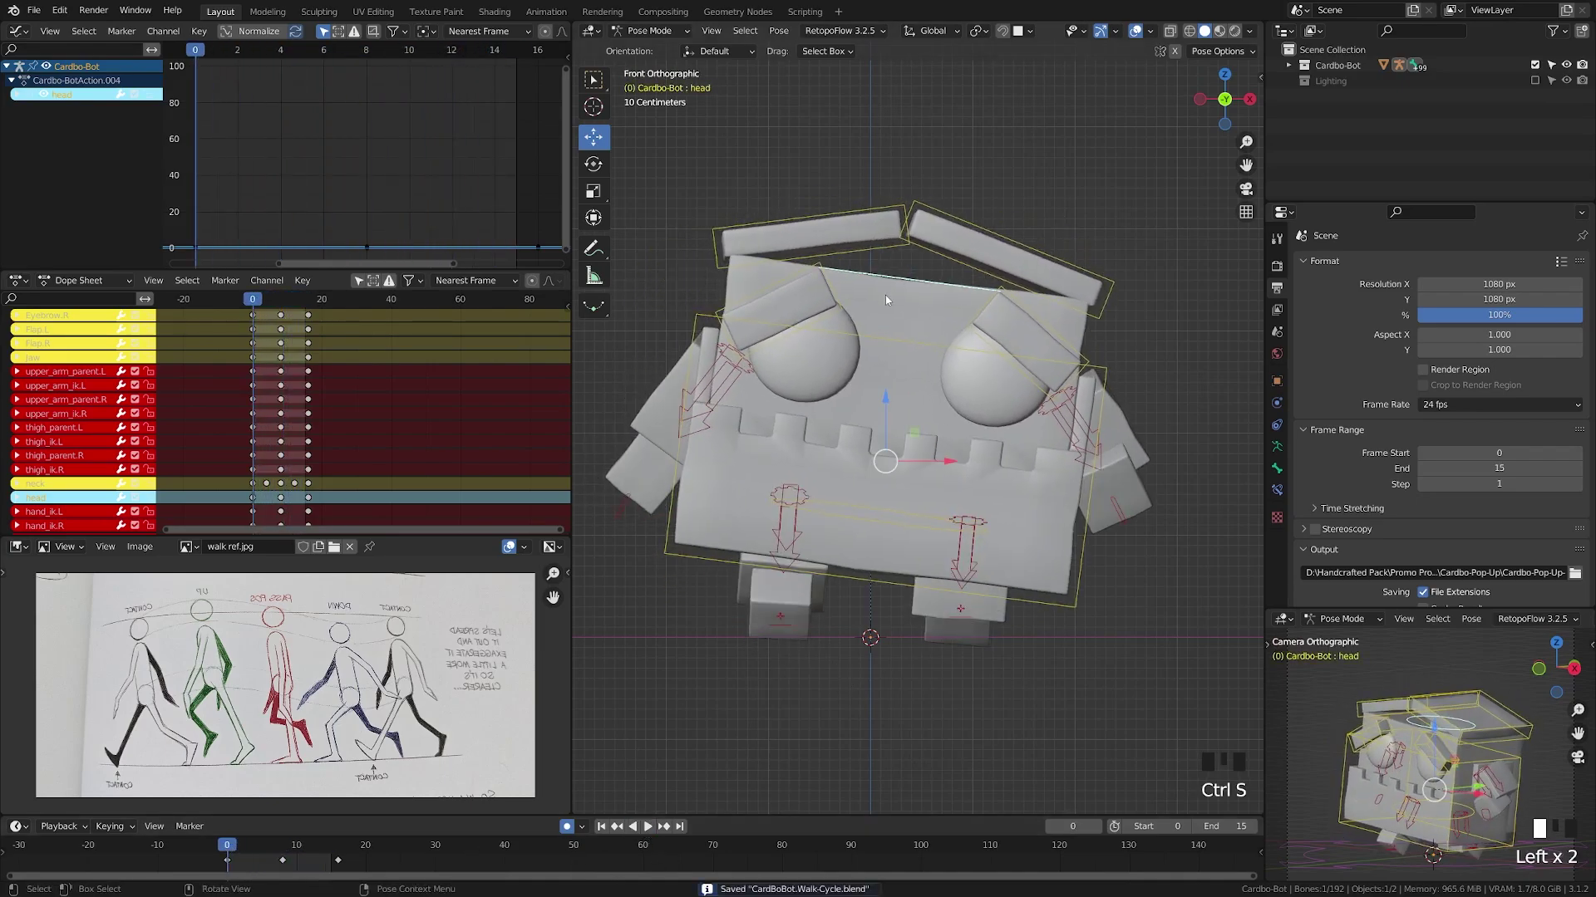
At frame 4, rotate Flap.R down until nearly level and Flap.L by about -12.1°, closing the head's top flaps
click(876, 251)
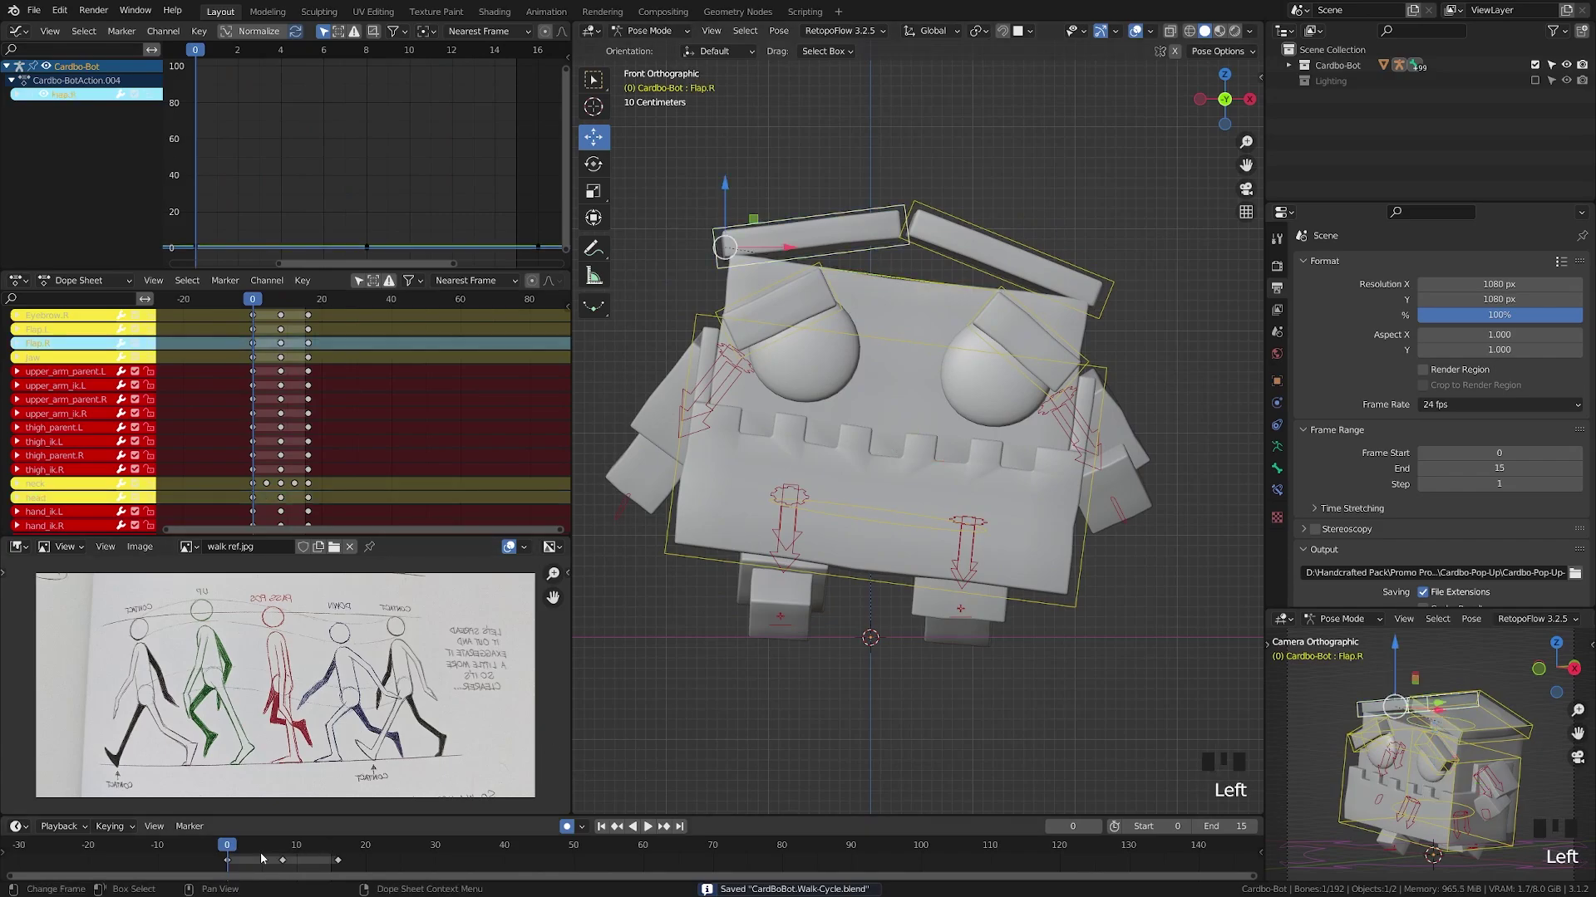
drag(237, 851, 255, 851)
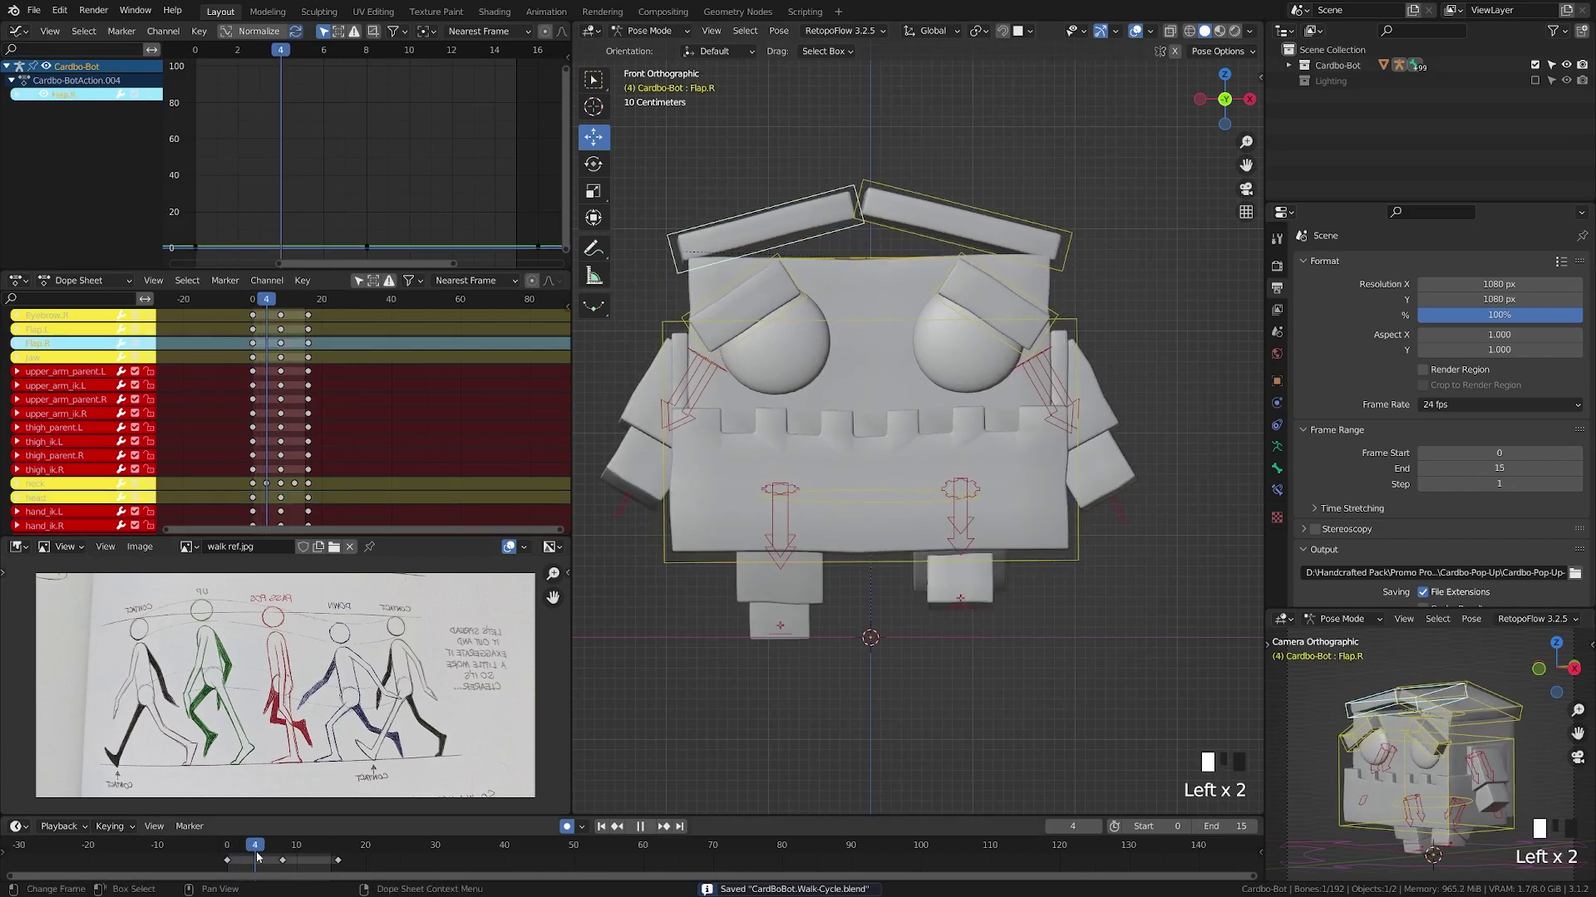
key(r)
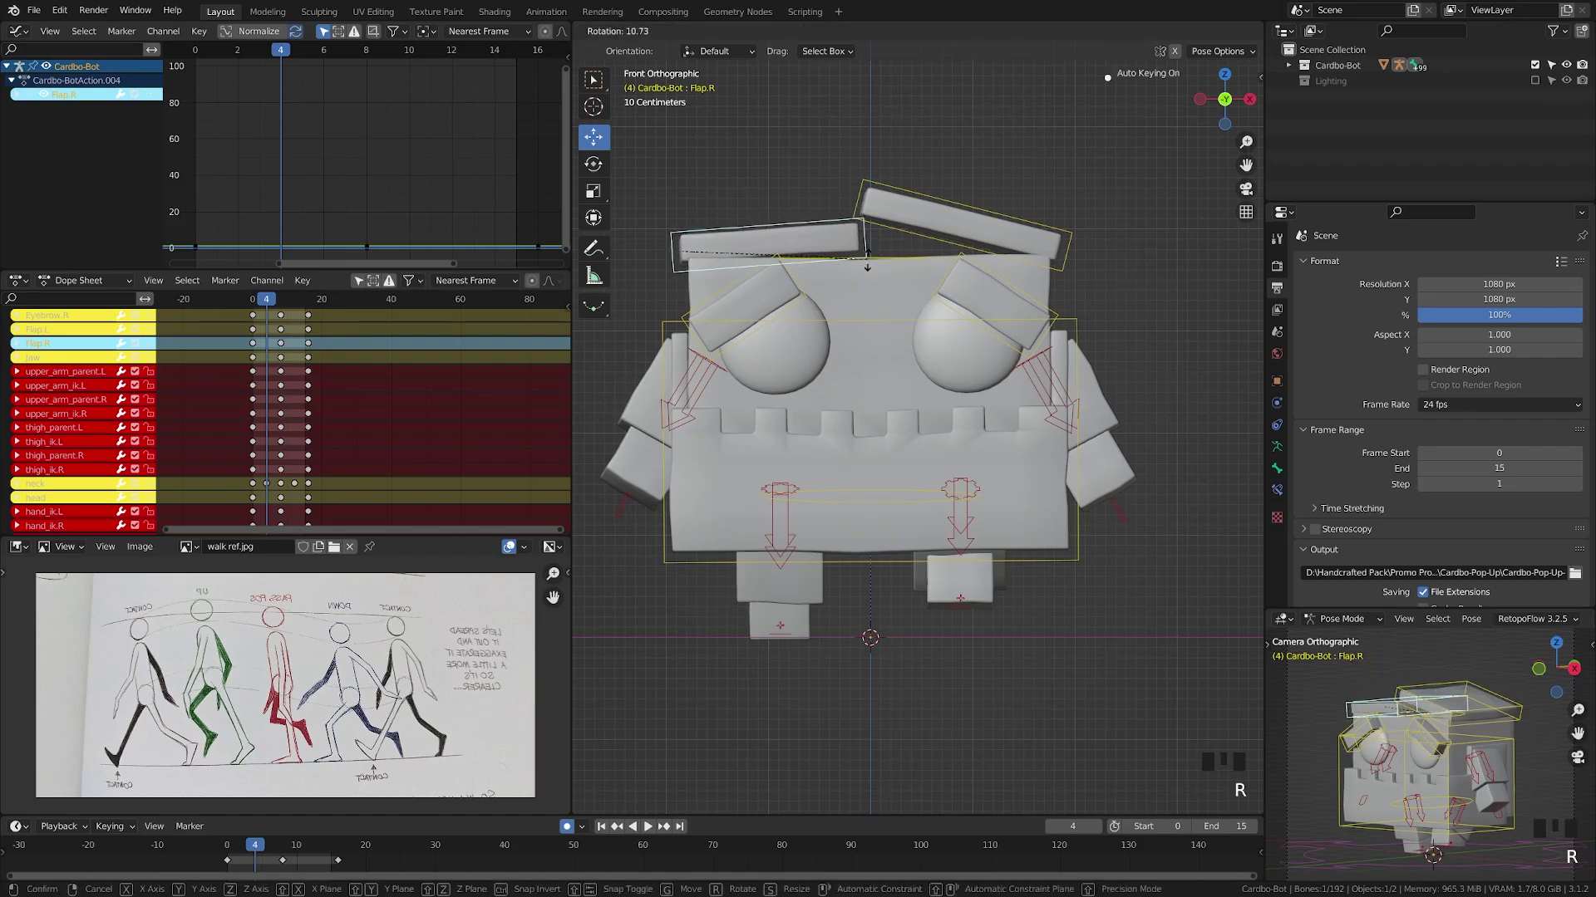
click(878, 232)
click(879, 233)
key(r)
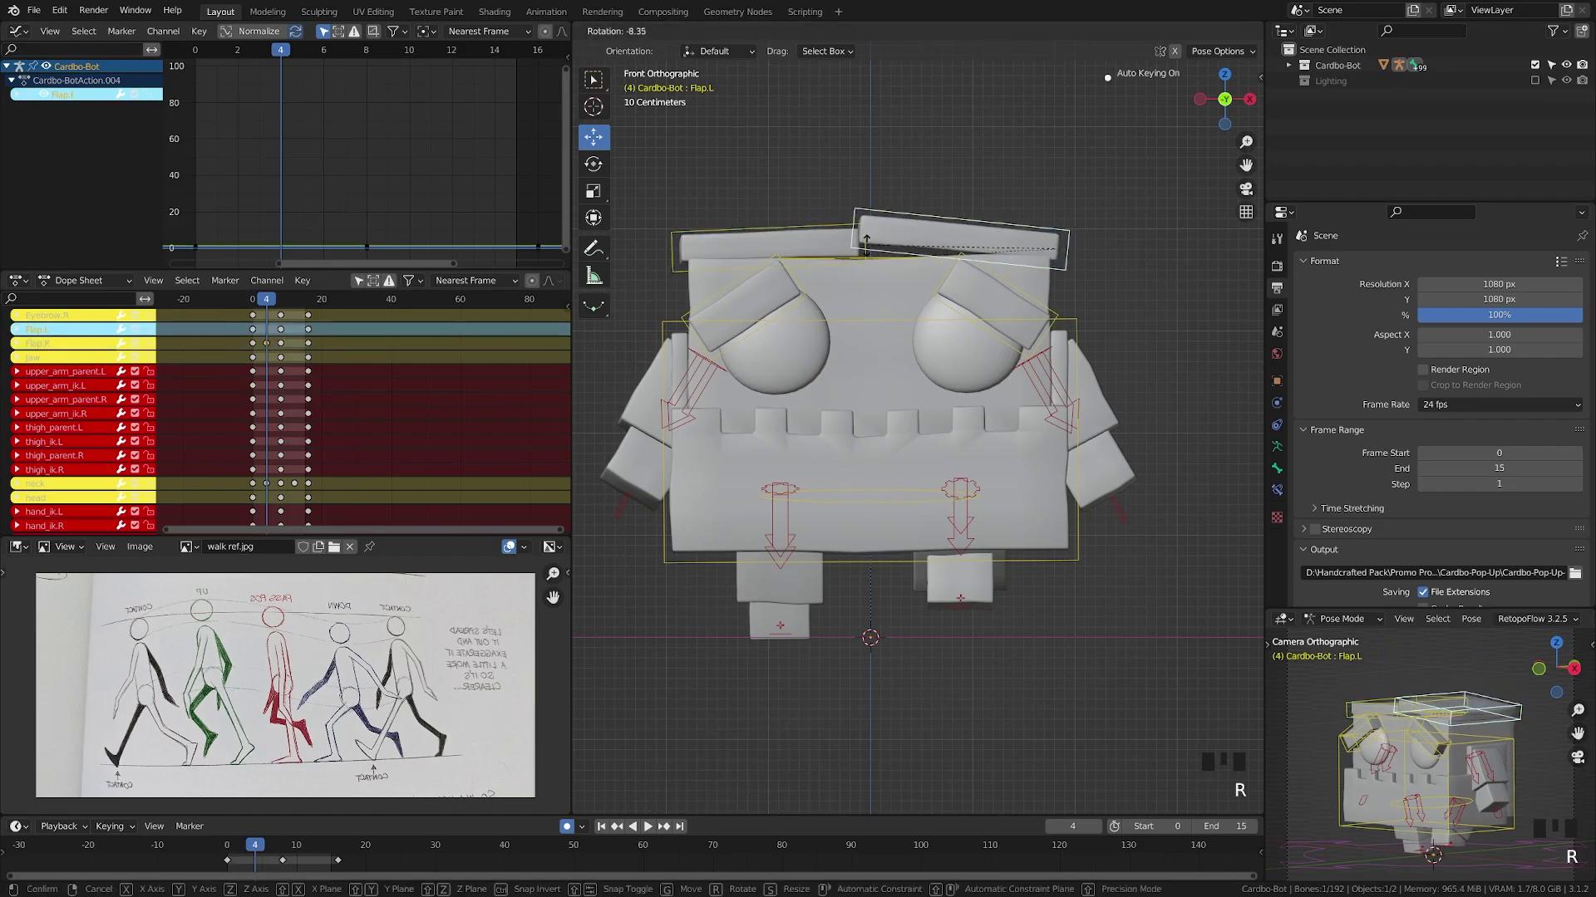
click(331, 772)
At frame 12, rotate Flap.L down until nearly level and Flap.R by about 12.6°, closing the top flaps
click(315, 862)
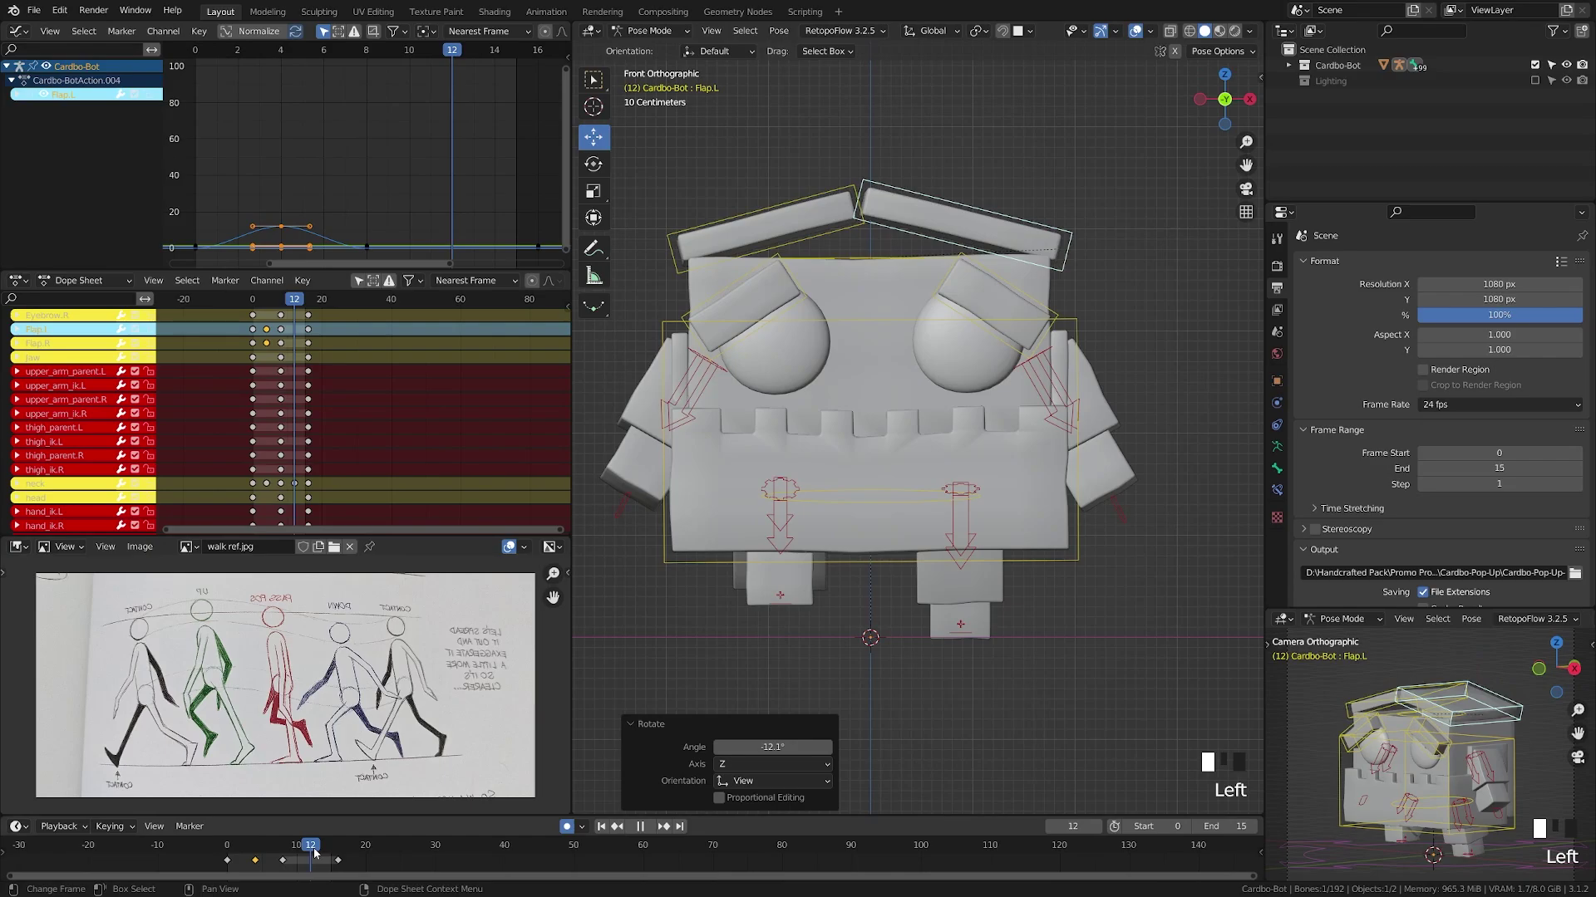
key(r)
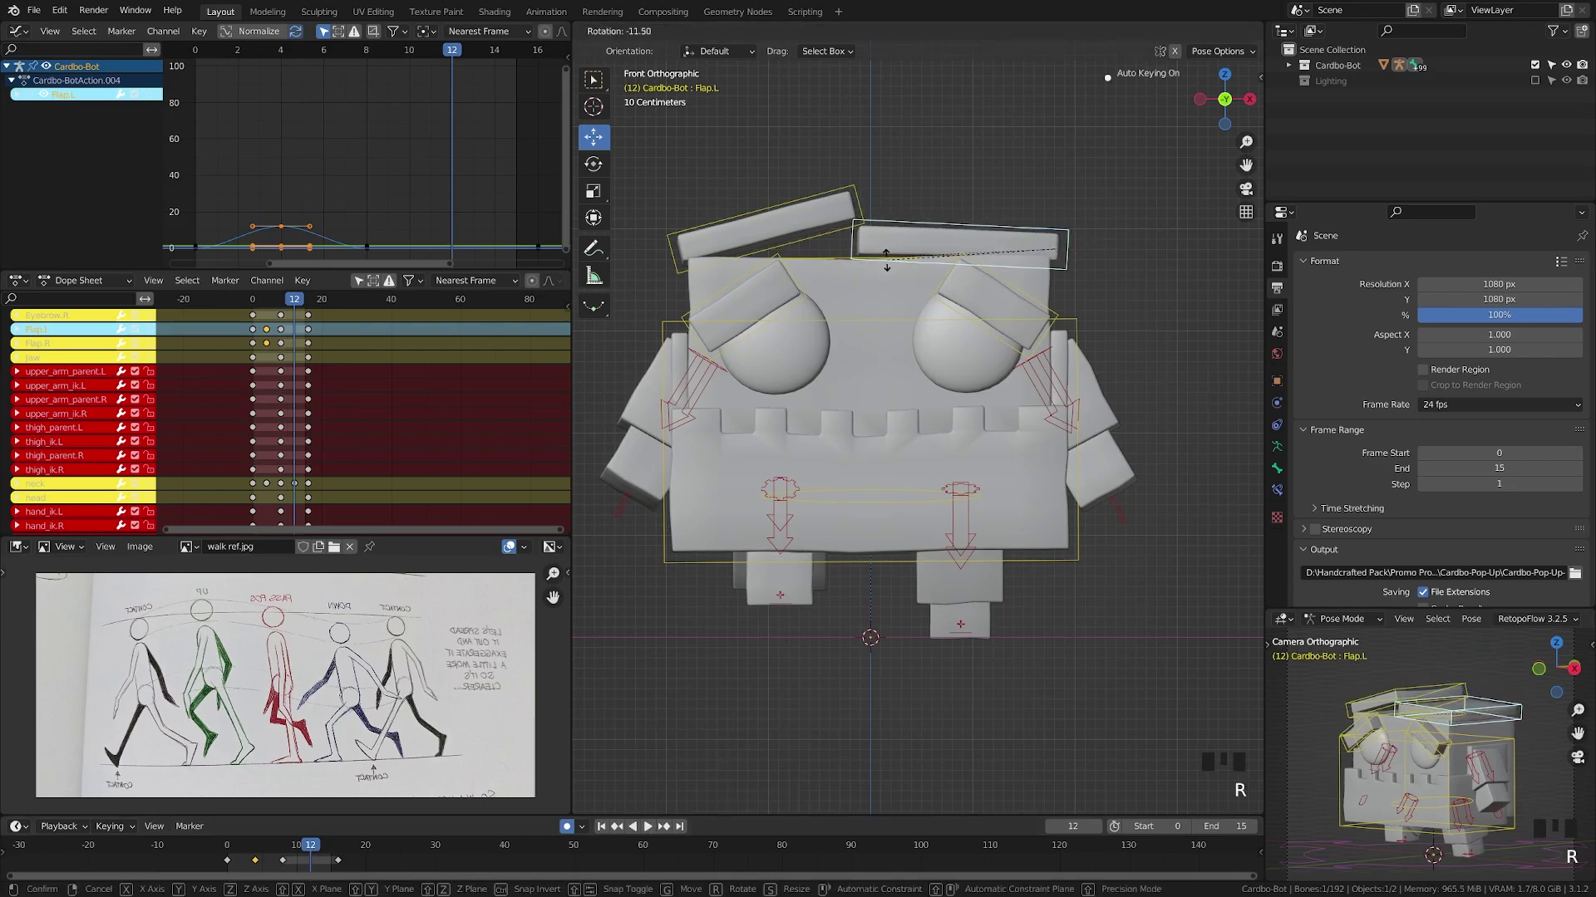
click(868, 218)
click(858, 203)
key(r)
click(872, 249)
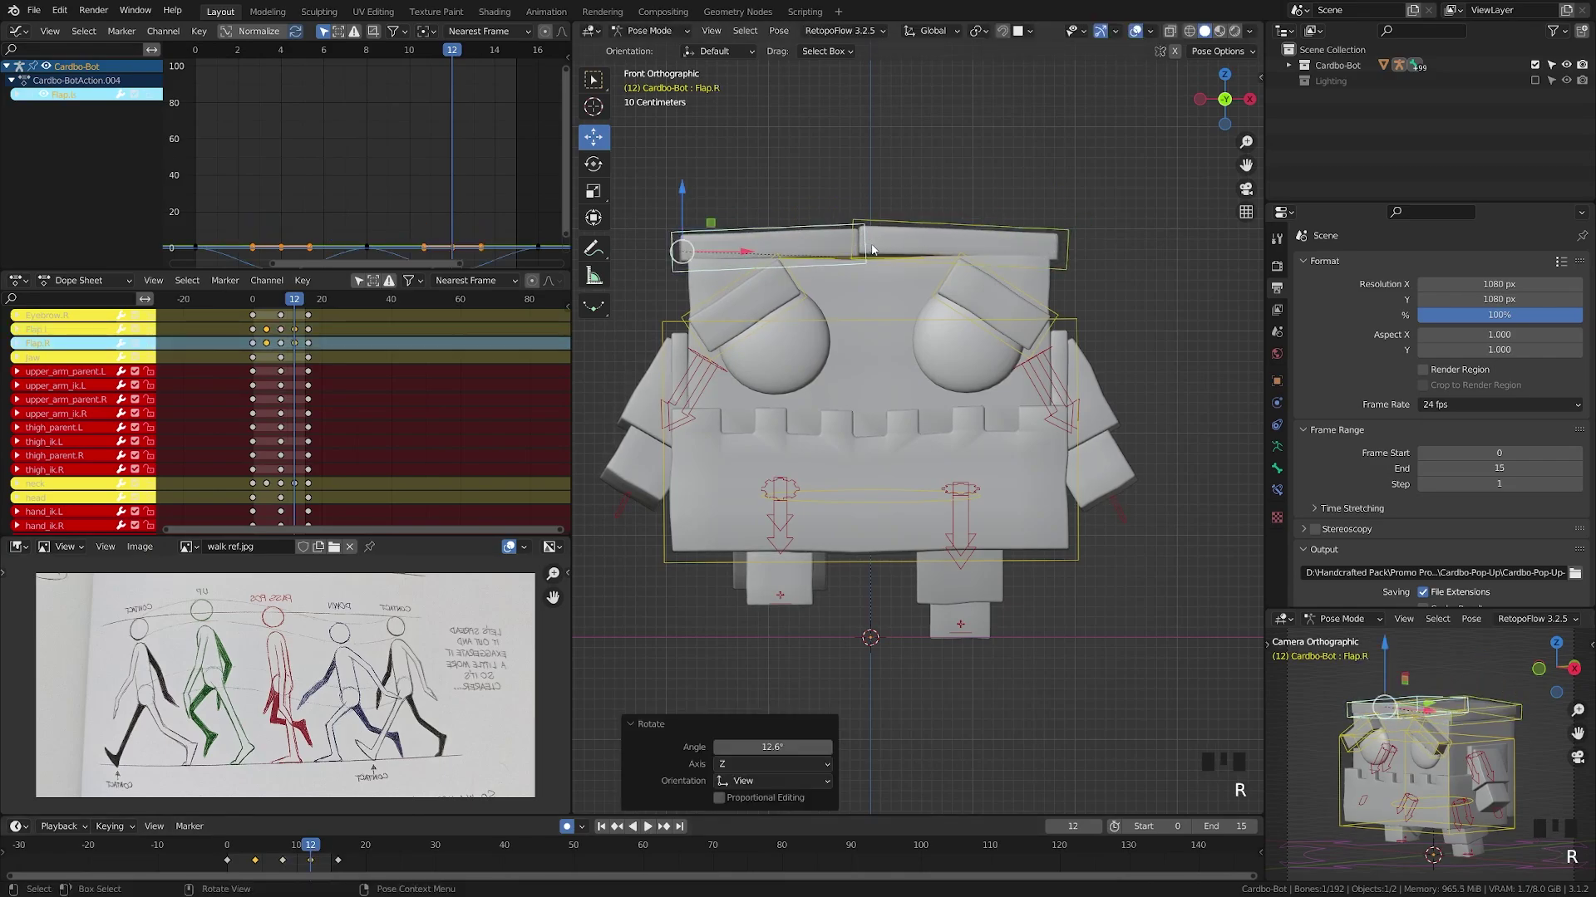
Play back the walk cycle to check the flap motion, and examine Flap.R's animation curves
key(Left)
key(shift+space)
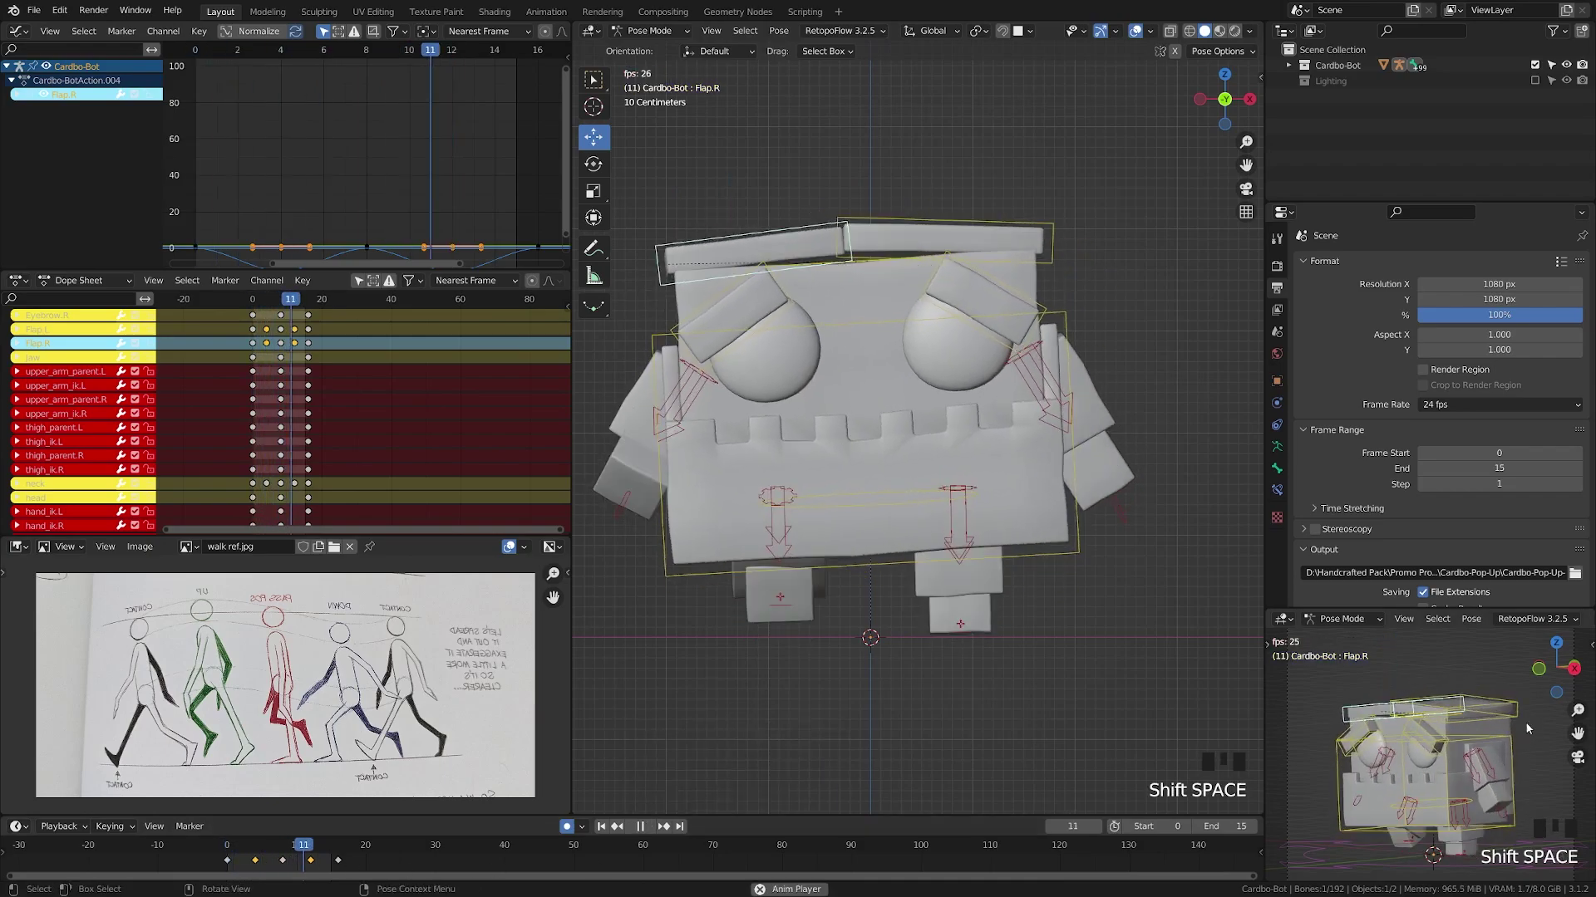
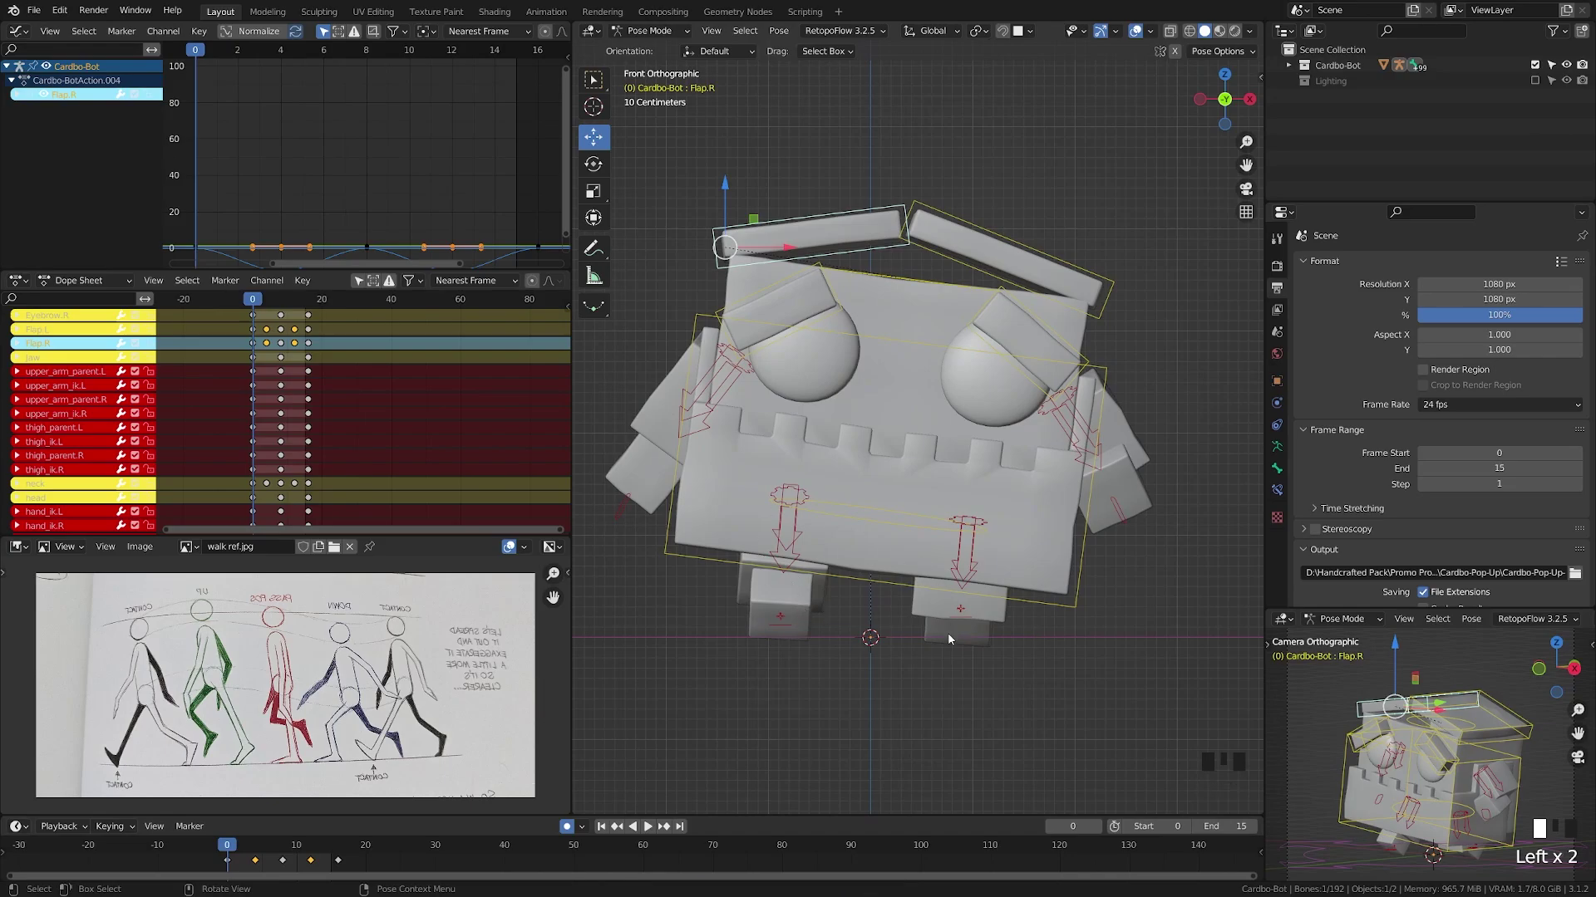
scroll(234, 222, down, 4)
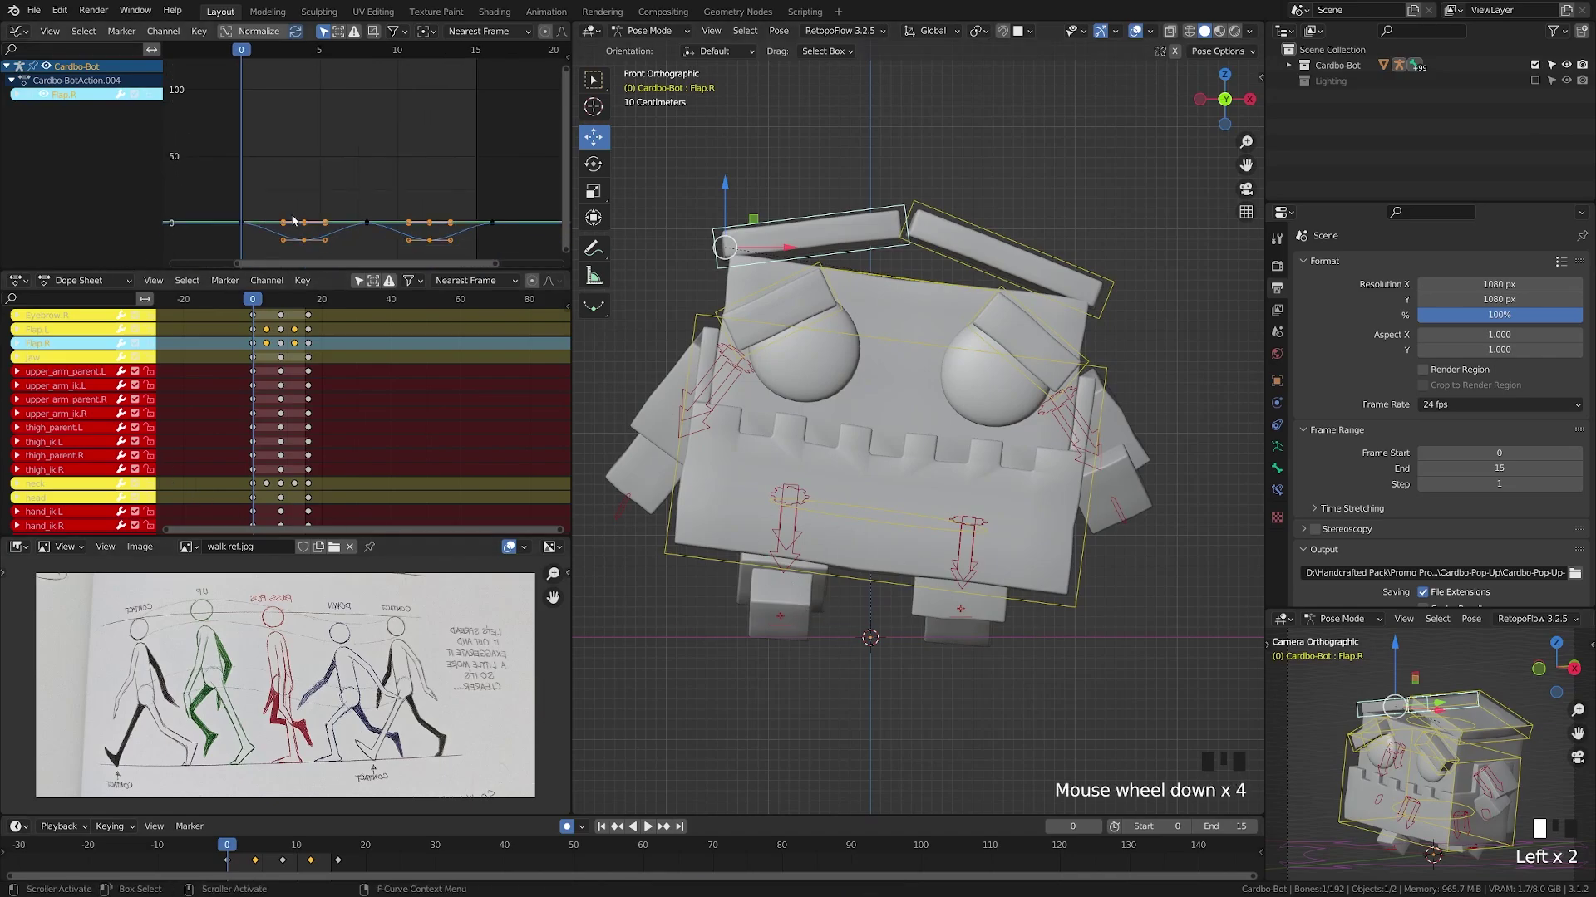
middle_drag(397, 254, 367, 192)
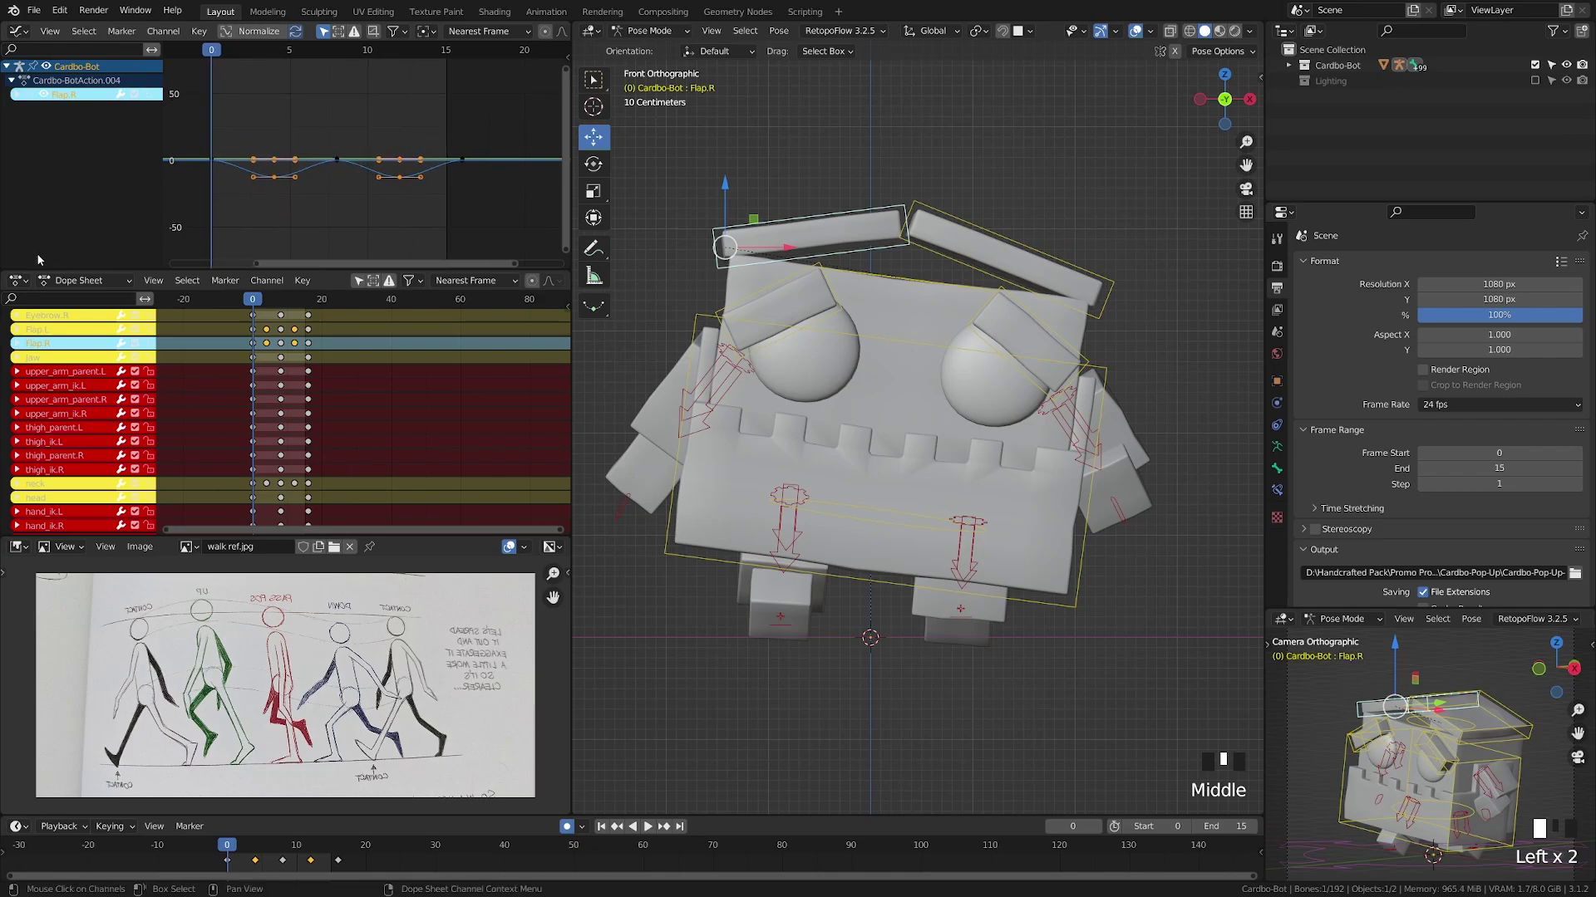
Expand the Dope Sheet over the Graph Editor area with all keyframes framed, and save the file
click(5, 274)
mouse_move(5, 274)
mouse_down()
mouse_move(7, 245)
mouse_move(8, 259)
mouse_up()
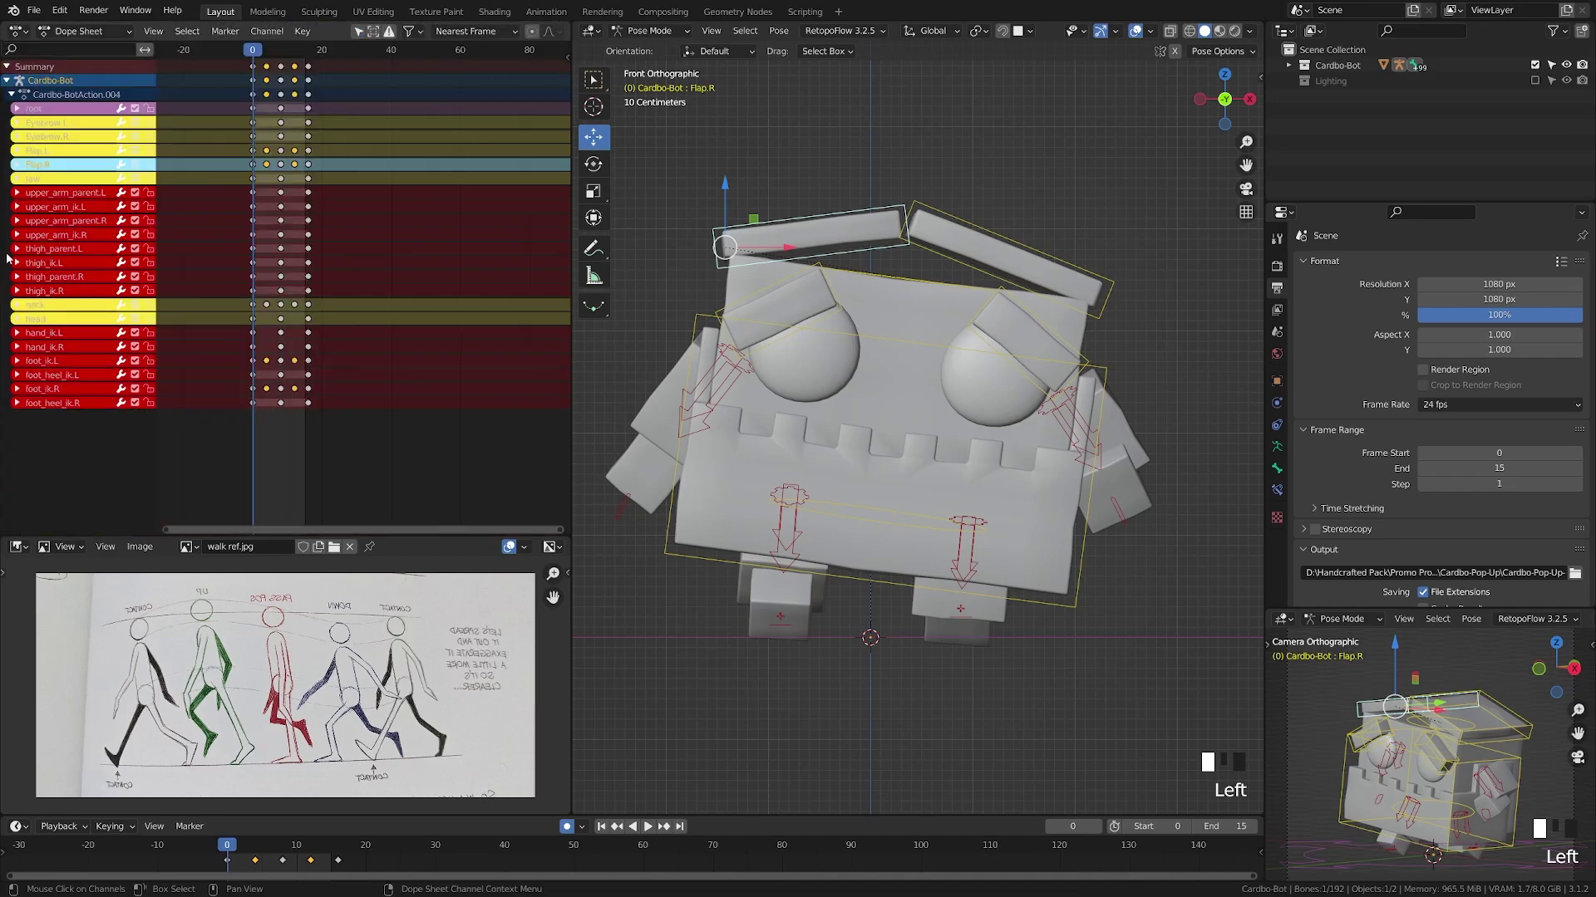
scroll(270, 262, up, 2)
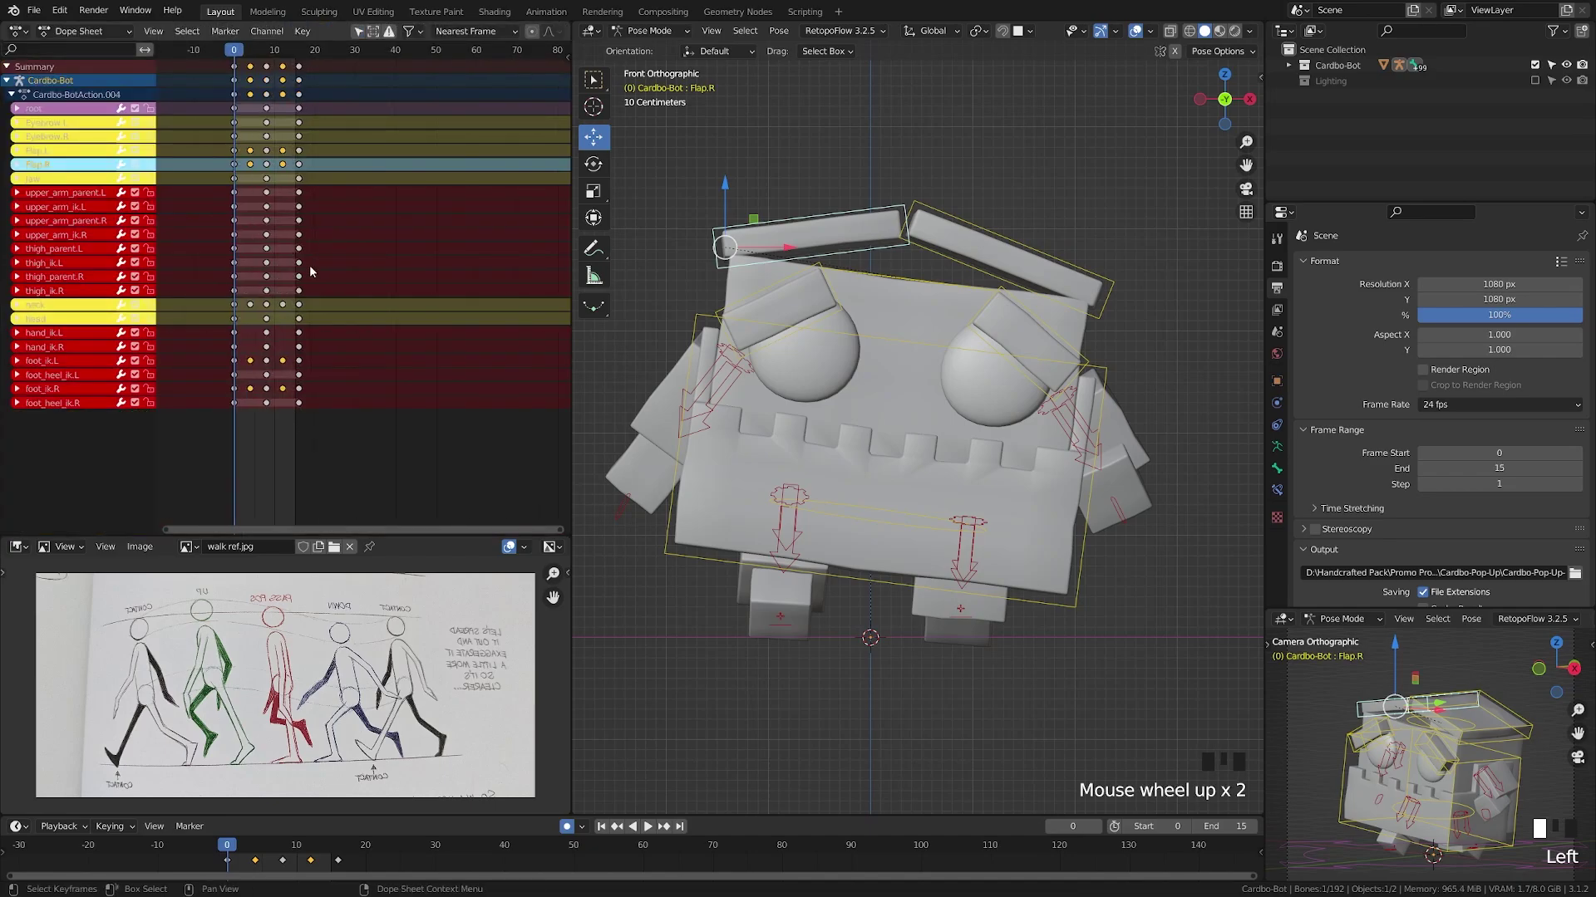
key(a)
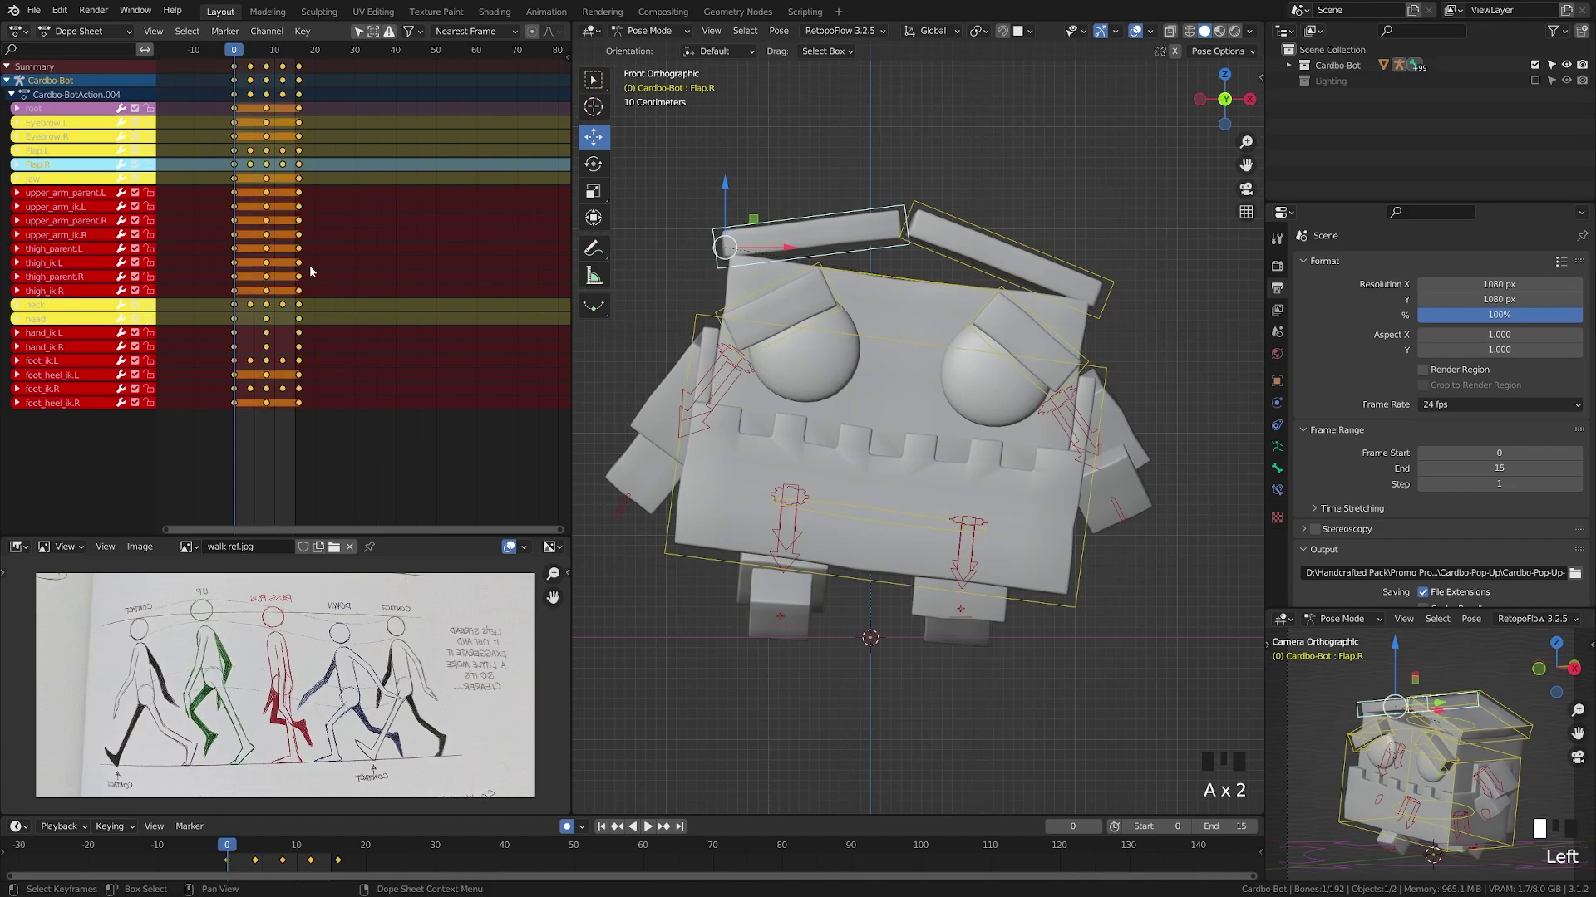
key(KP_Decimal)
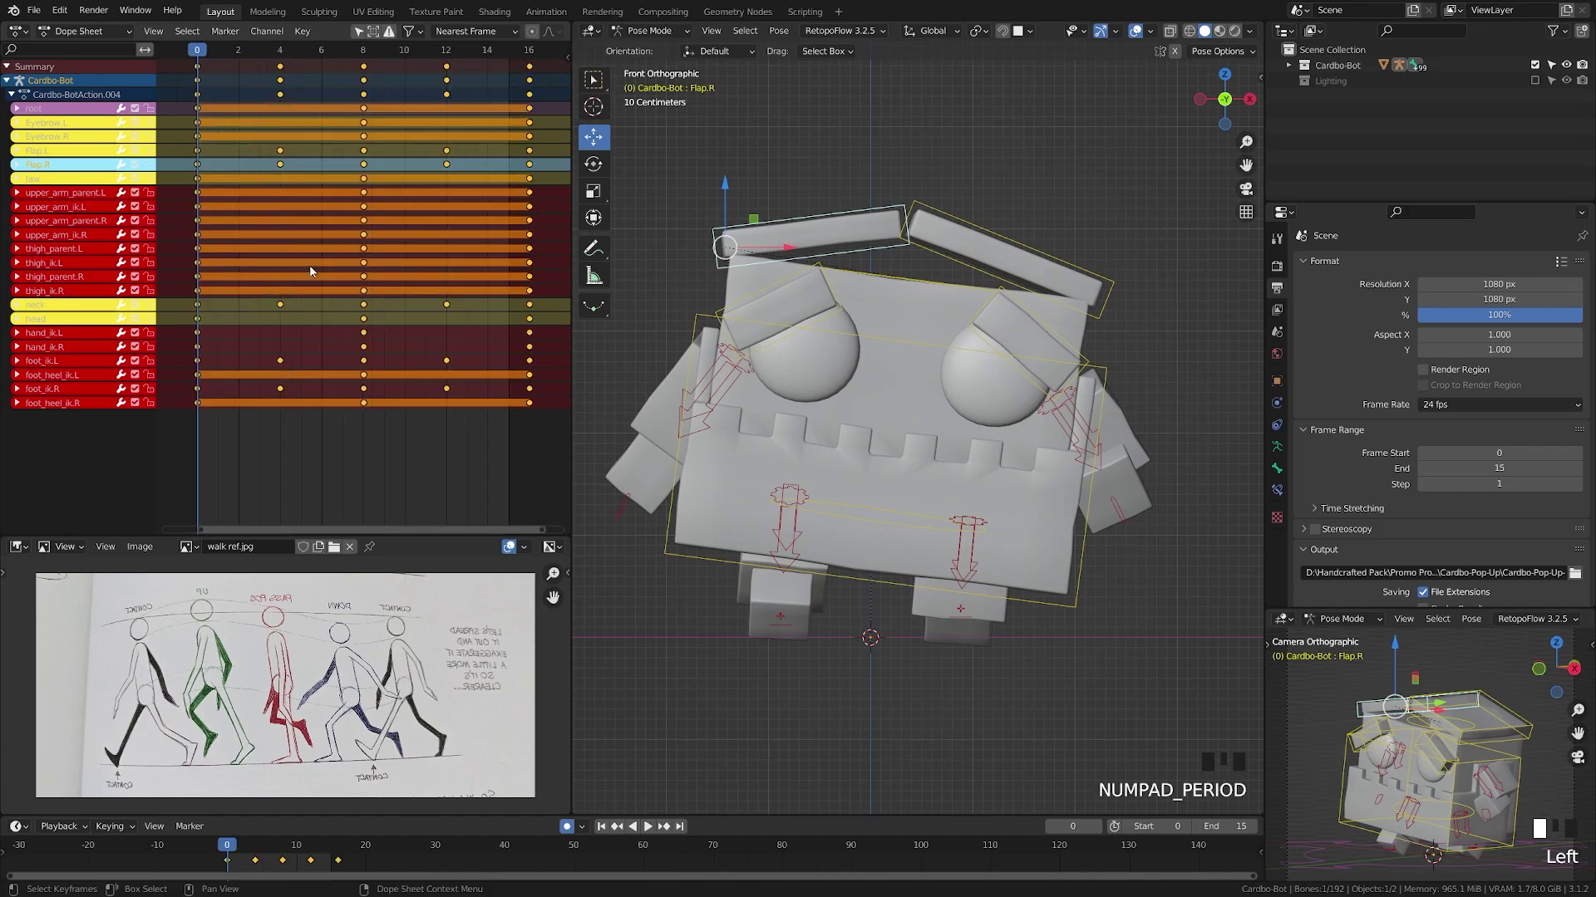
click(305, 452)
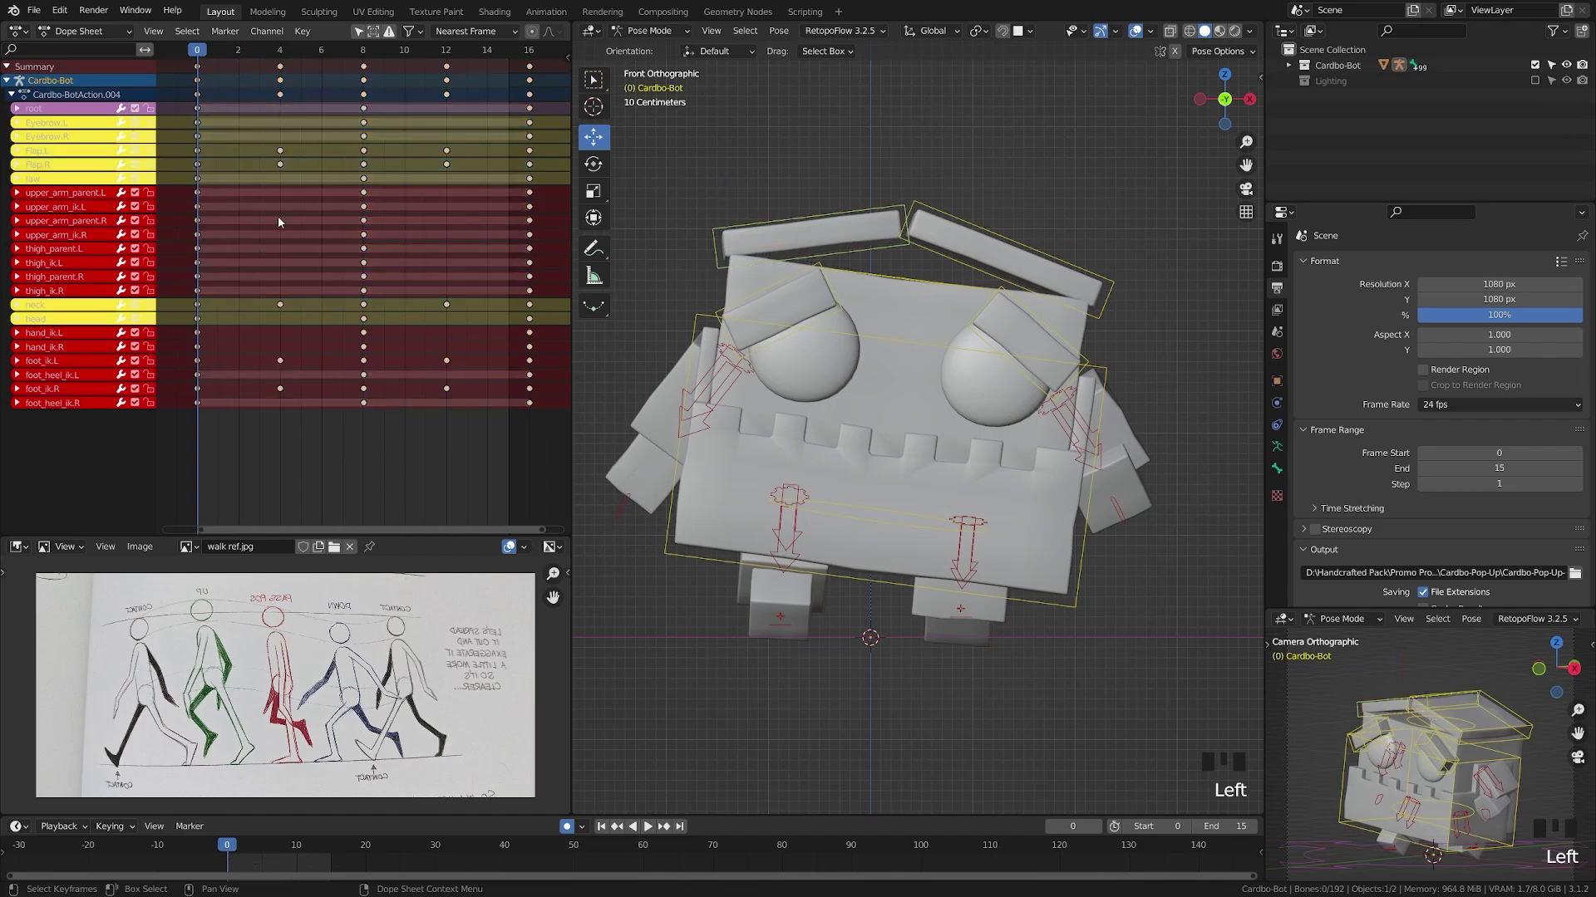
key(ctrl+s)
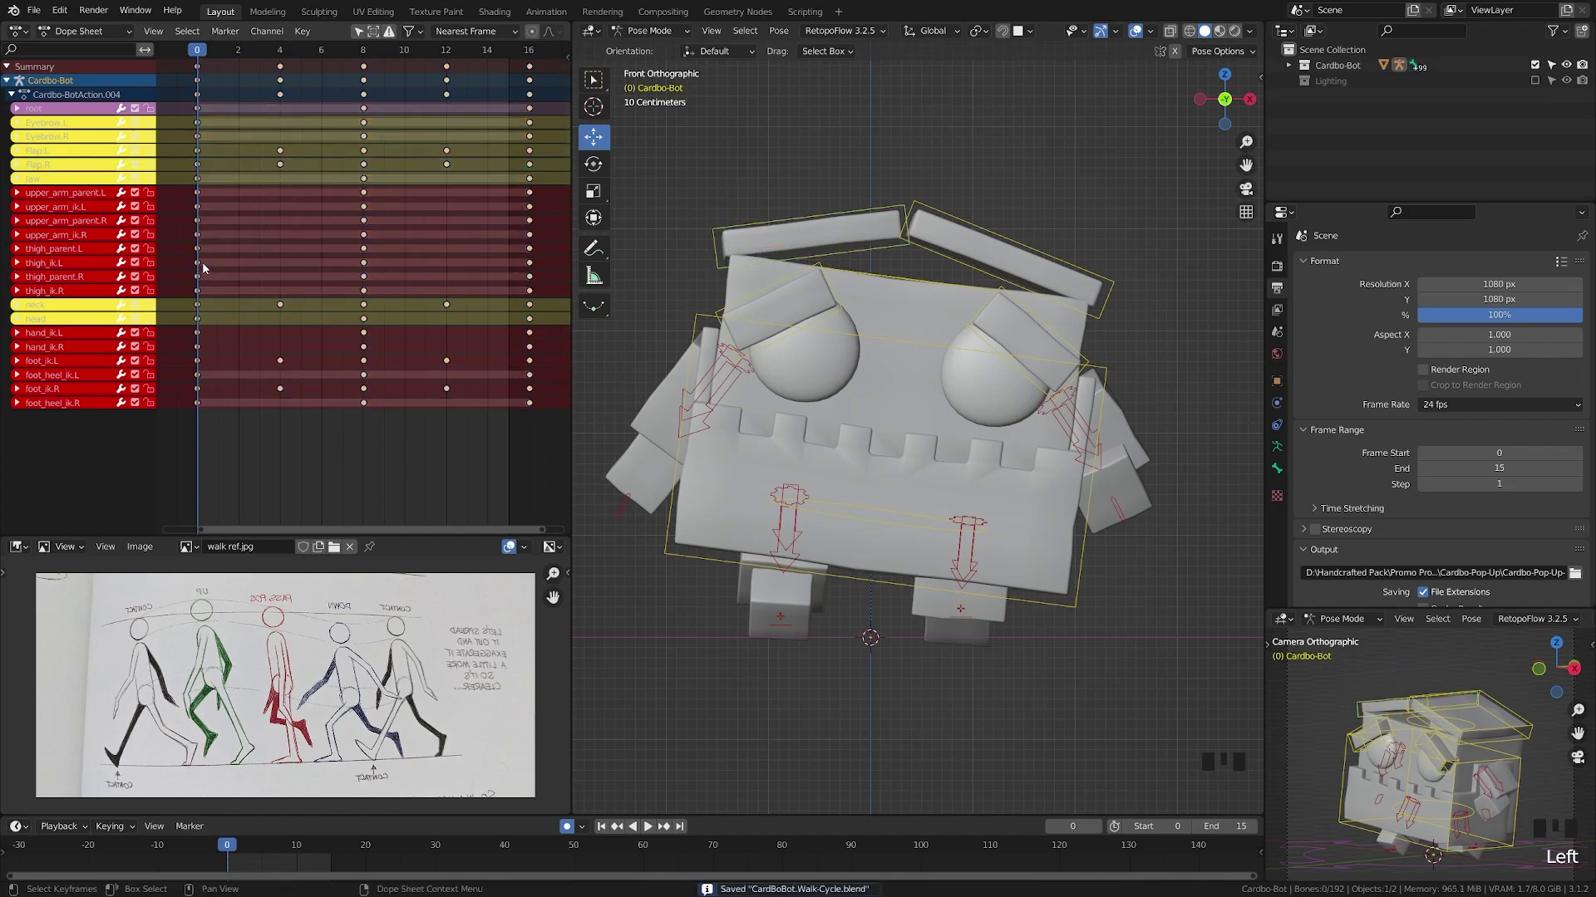
Shift all keyframes of both top flaps, Flap.R and Flap.L, one frame later
click(849, 218)
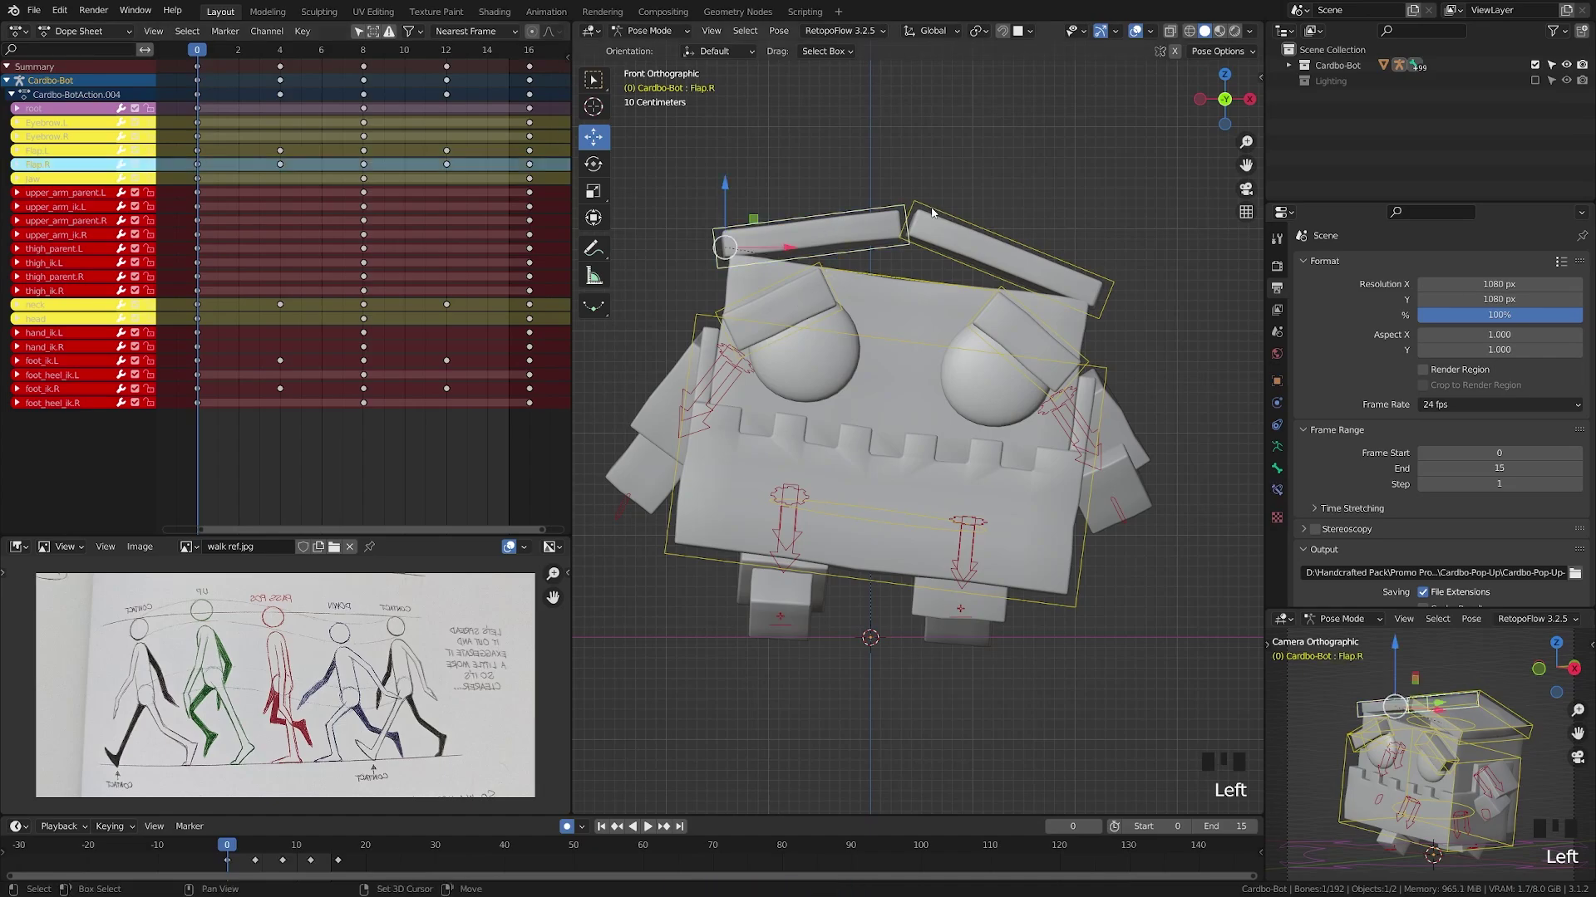
shift+click(932, 213)
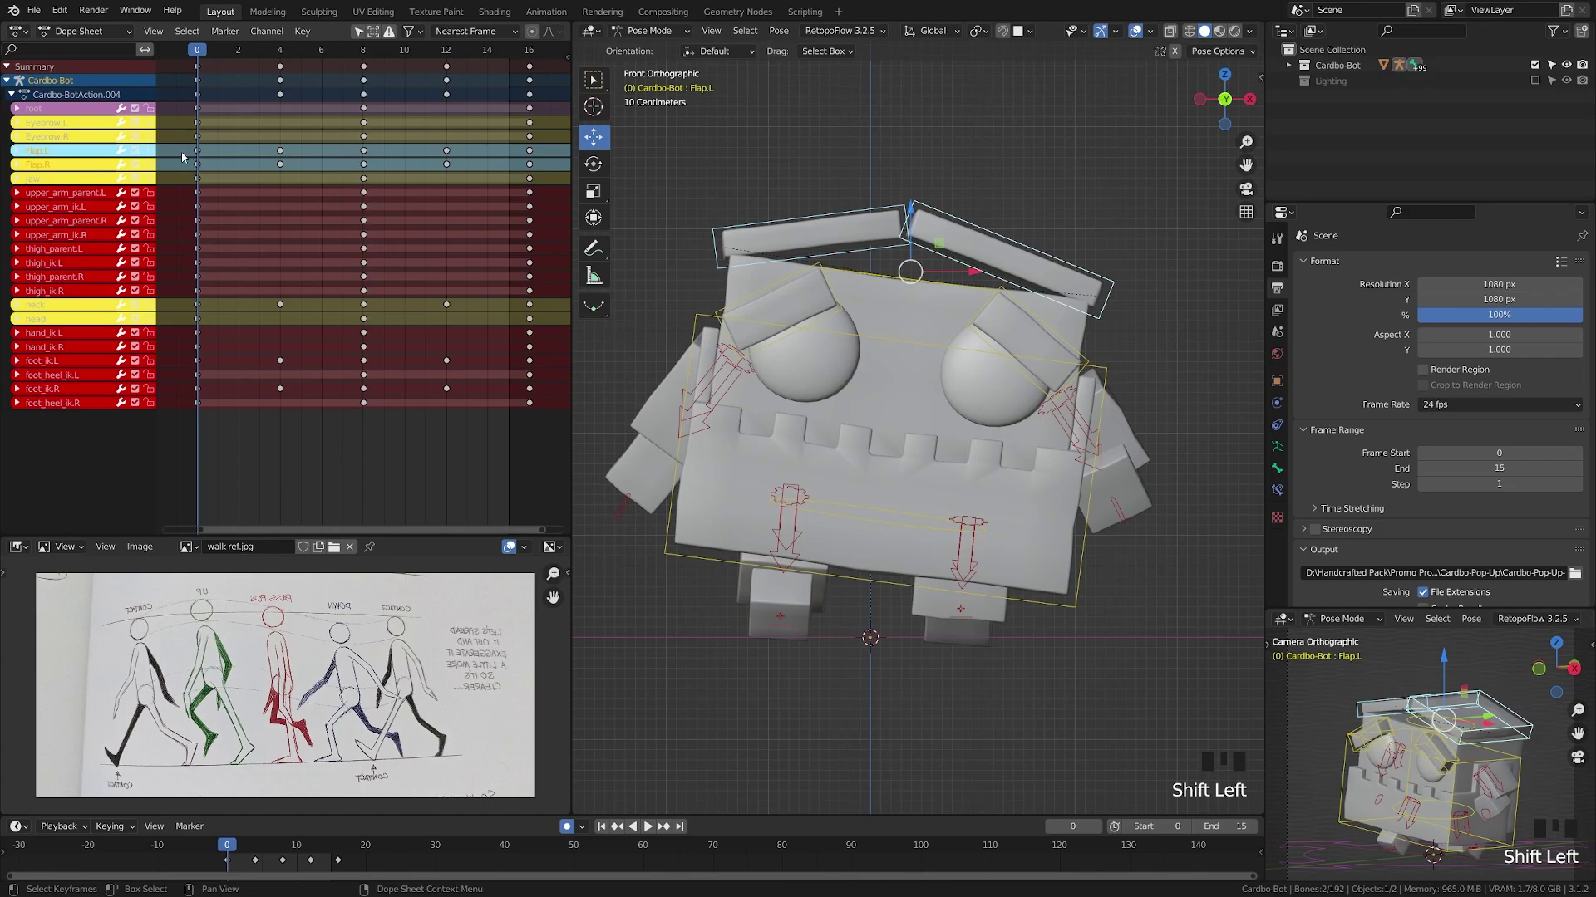
drag(182, 155, 542, 172)
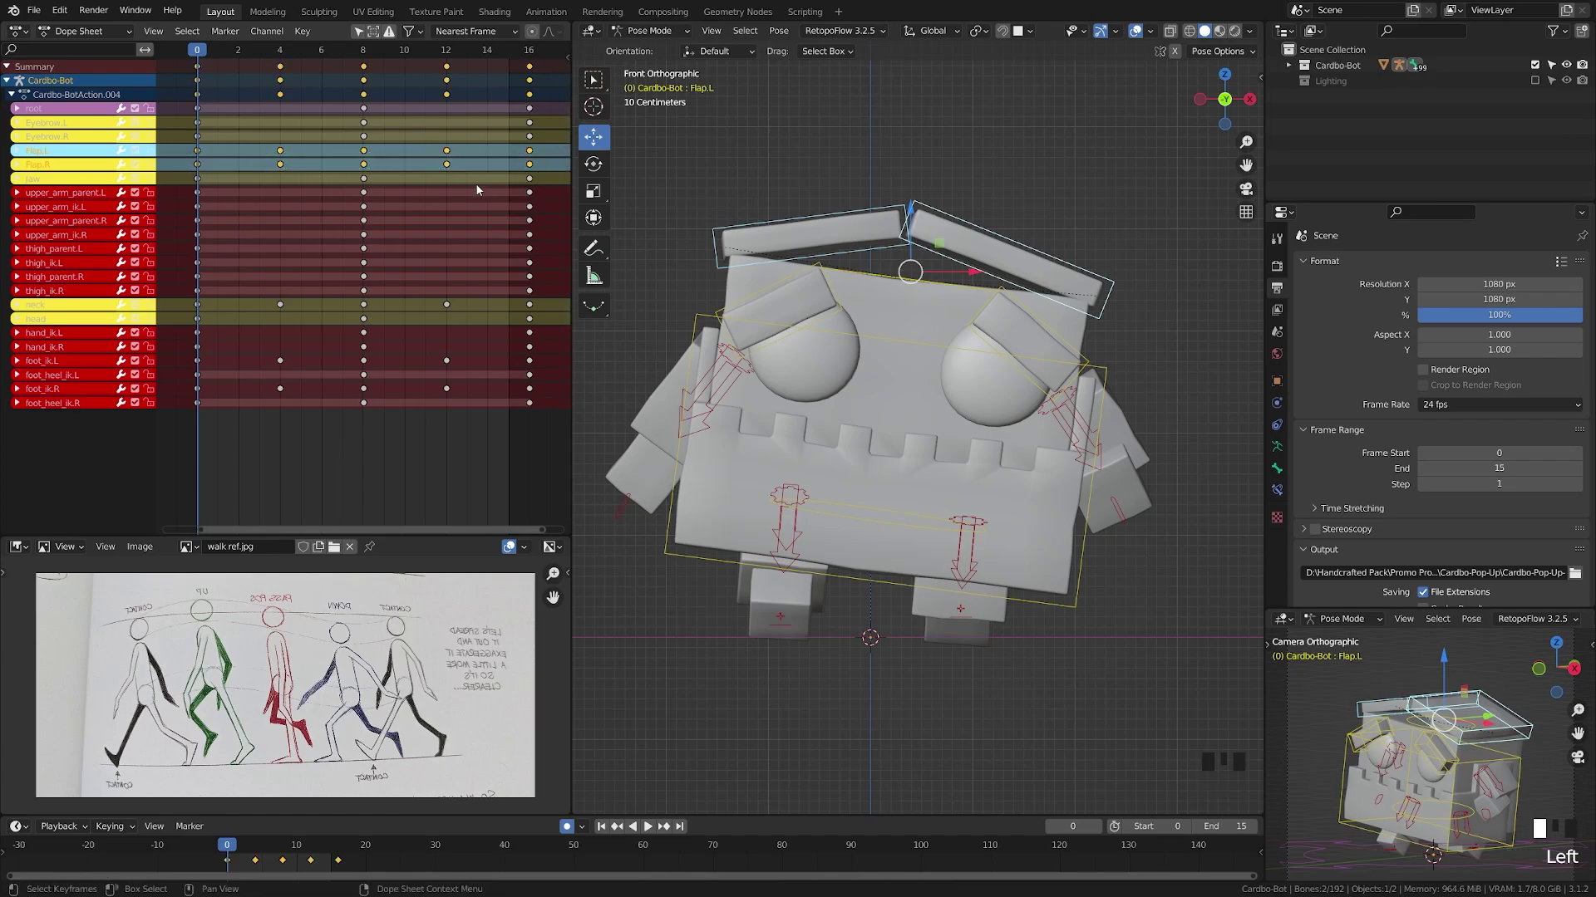
key(g)
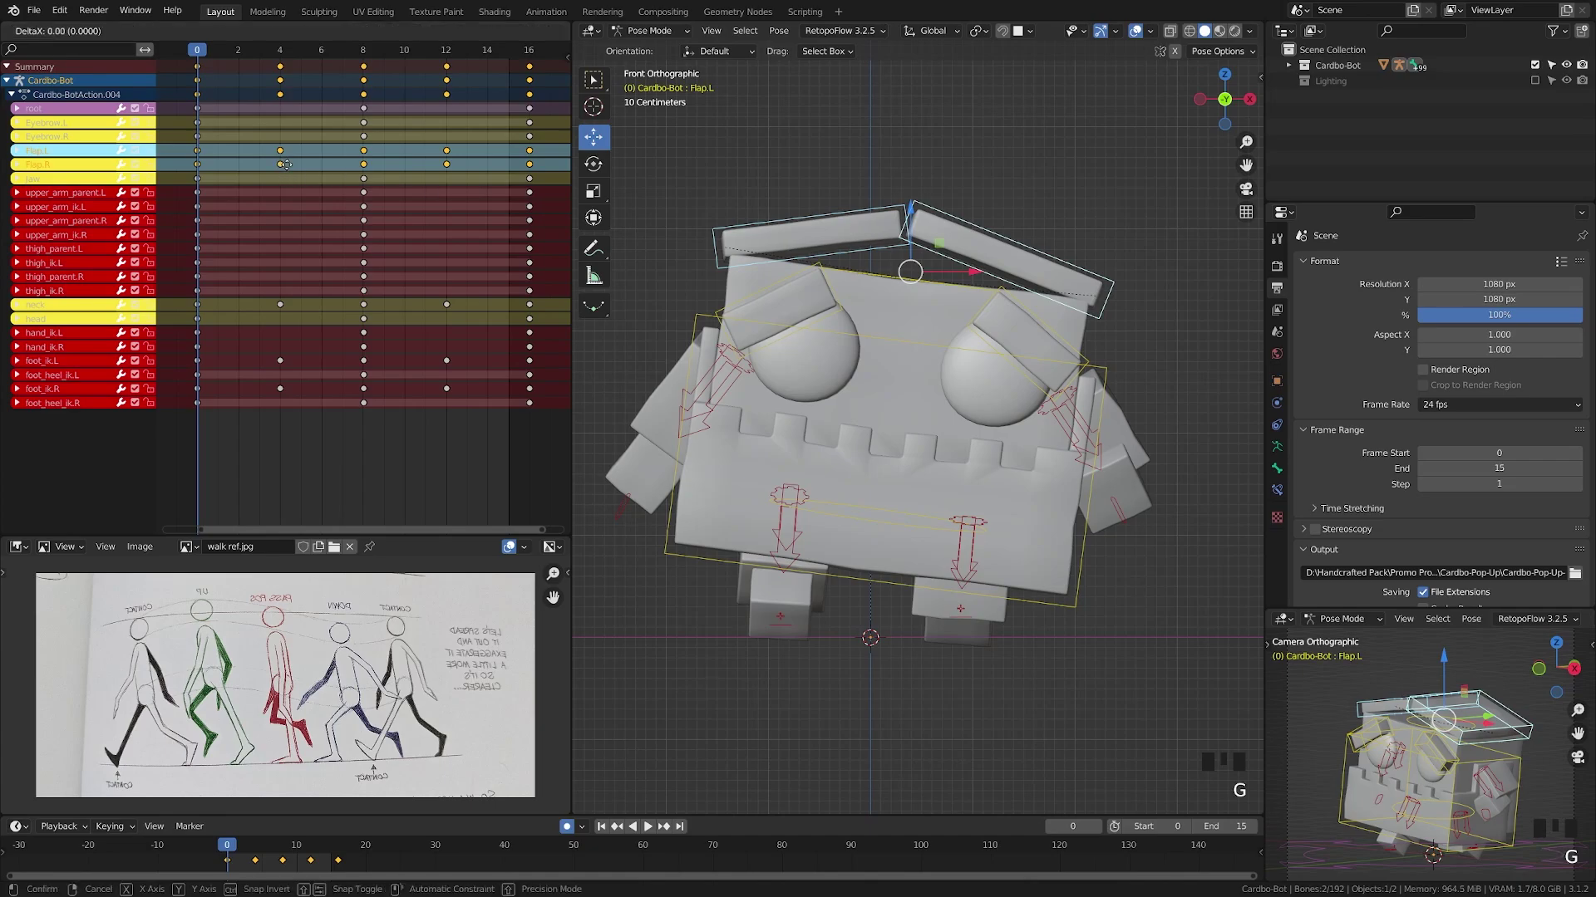
click(292, 170)
Offset only Flap.L's keyframes by one more frame so they start at frame 2
ctrl+alt+click(216, 151)
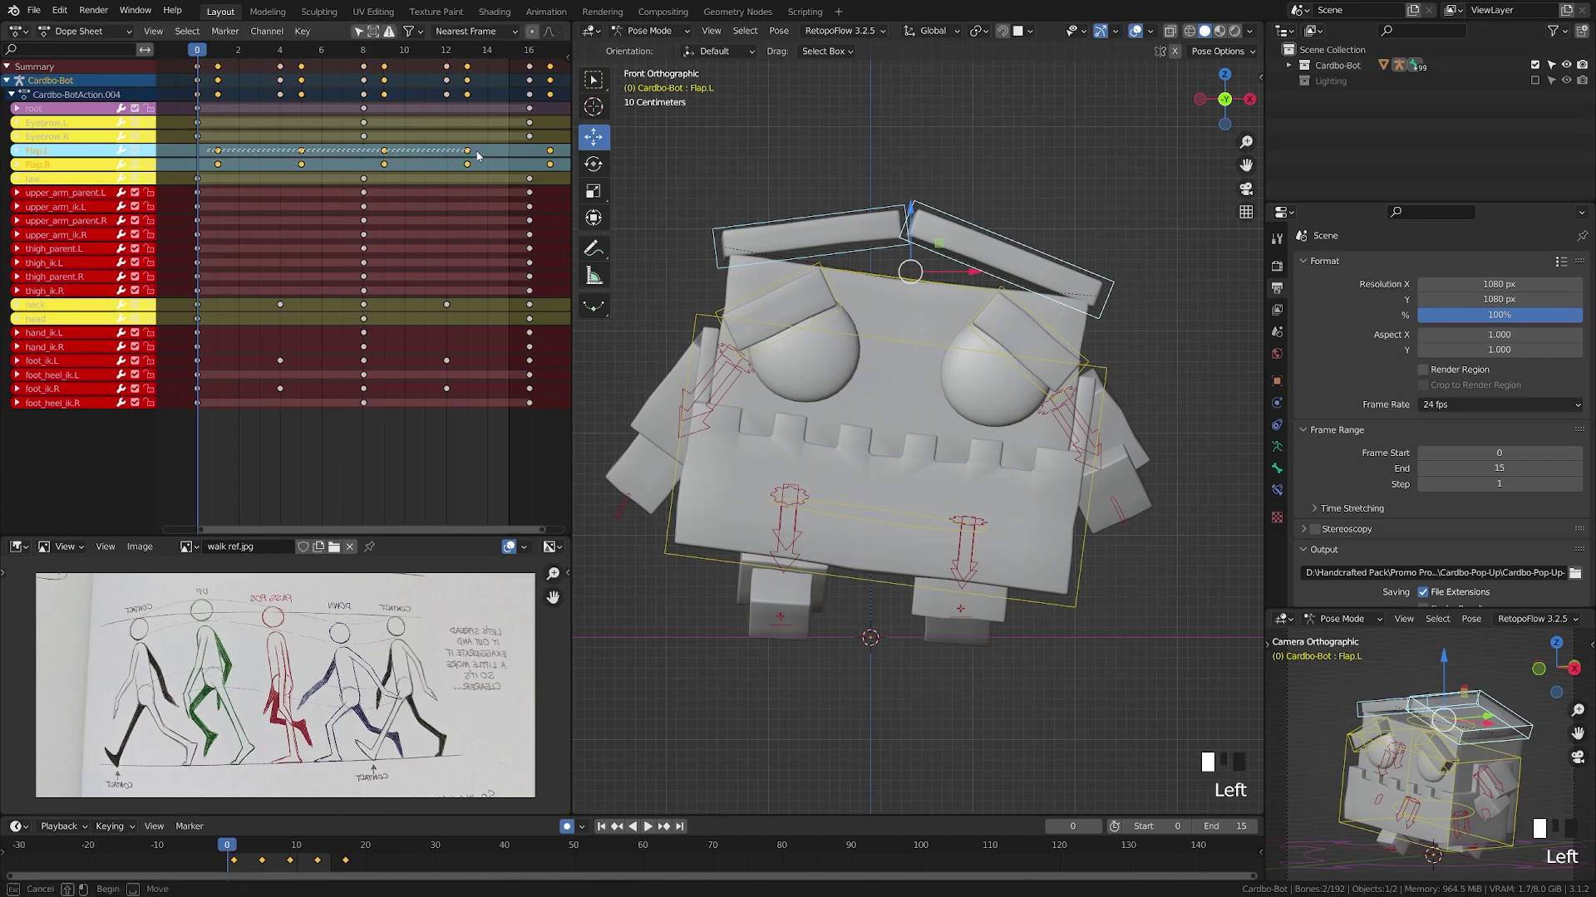
key(g)
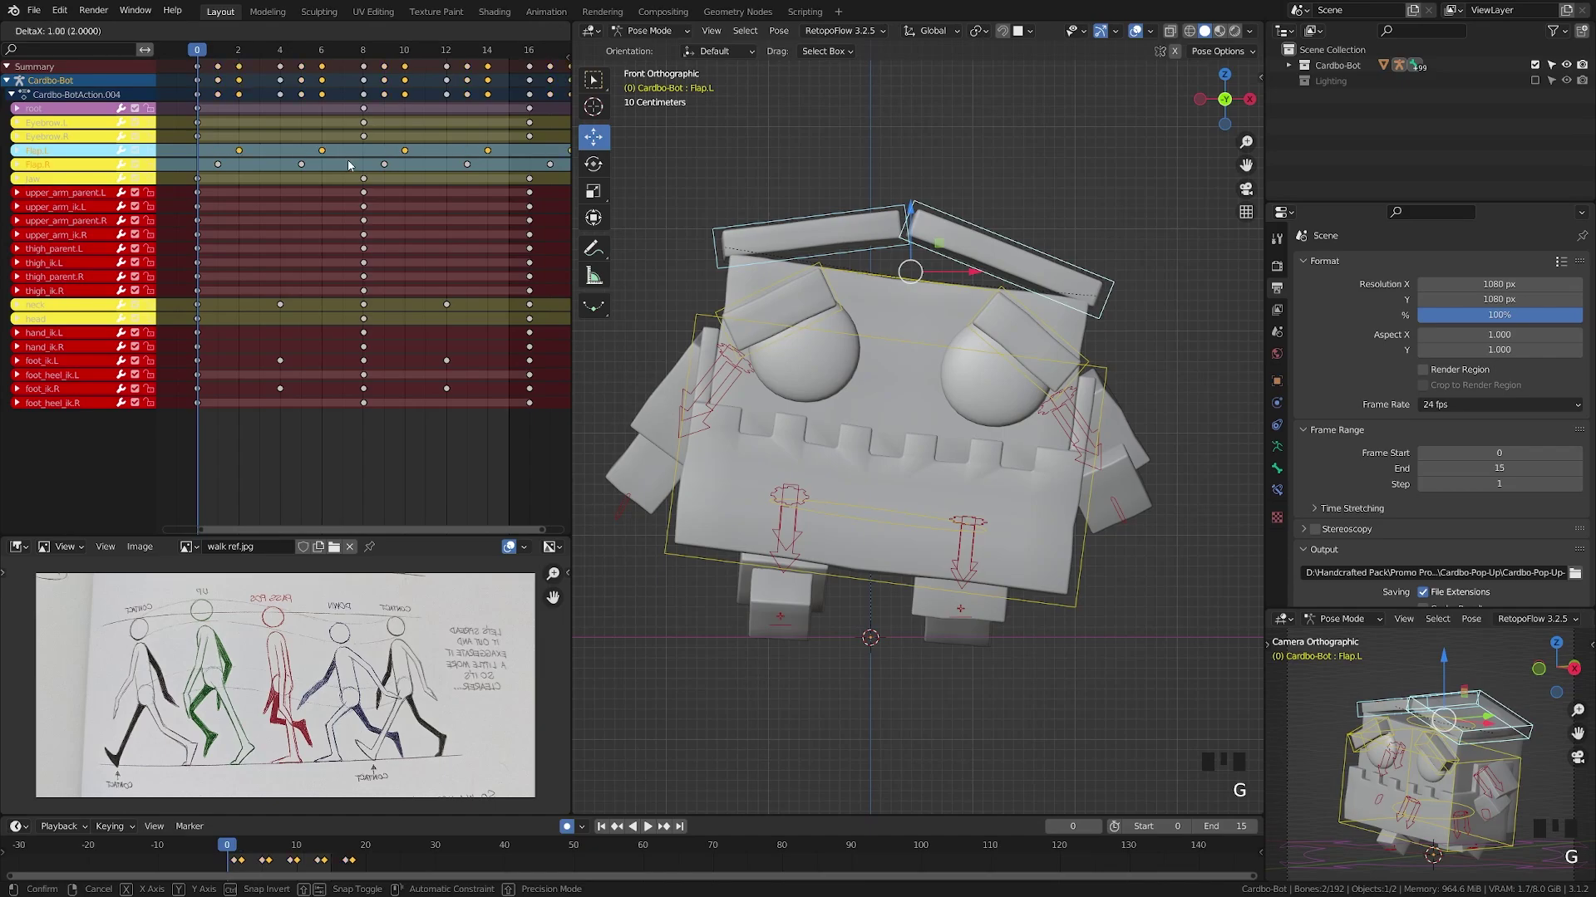
click(349, 164)
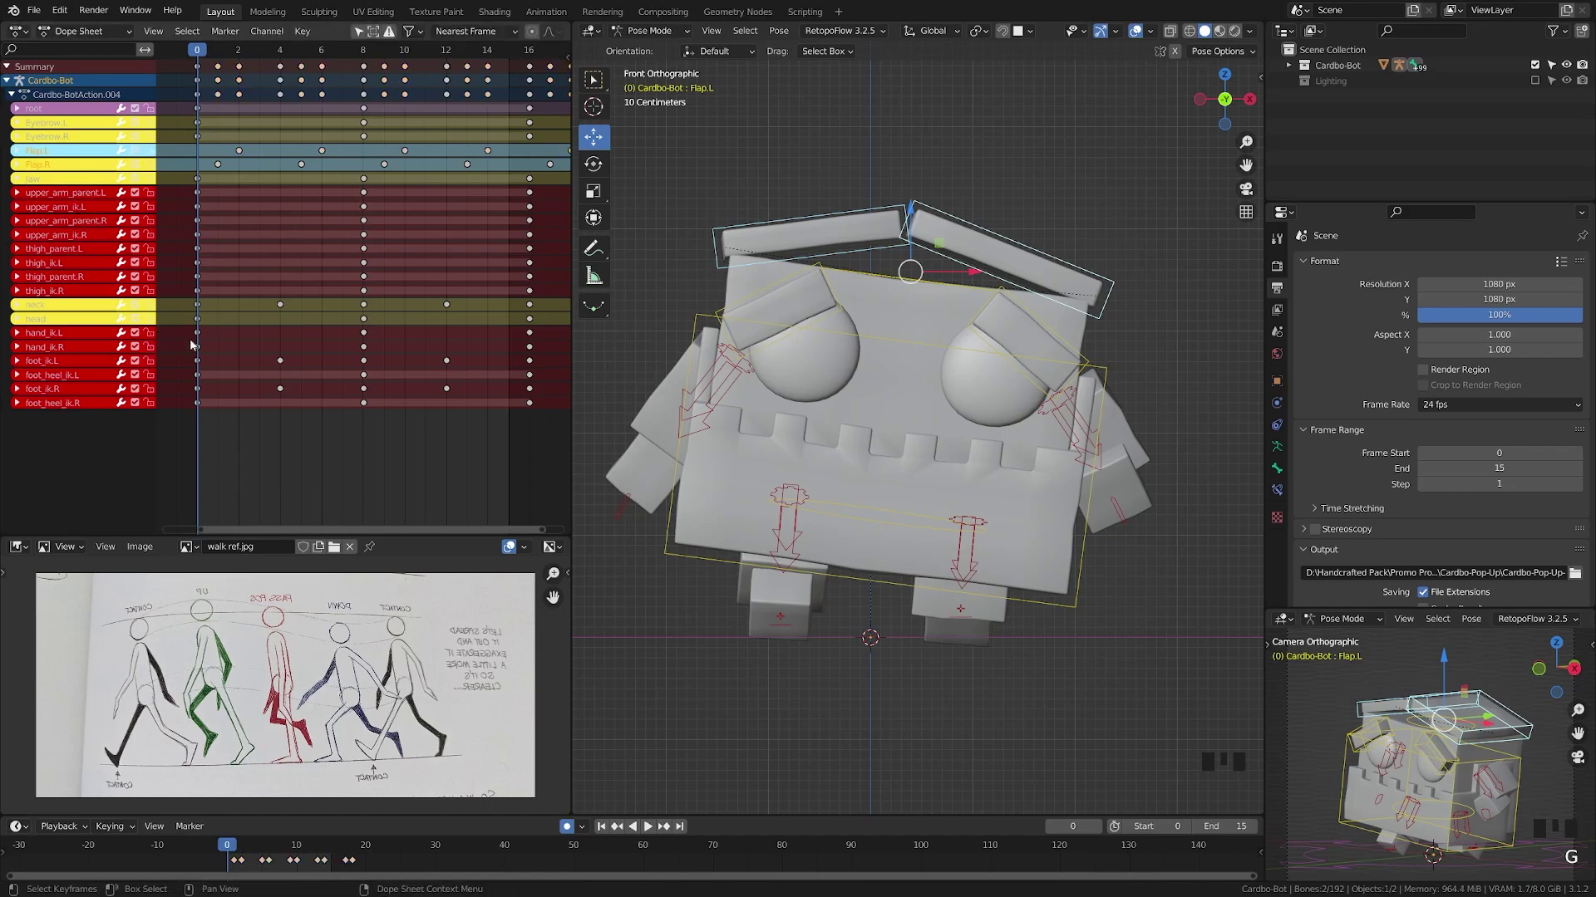
Shift all neck and head keyframes one frame later in the Dope Sheet
click(886, 281)
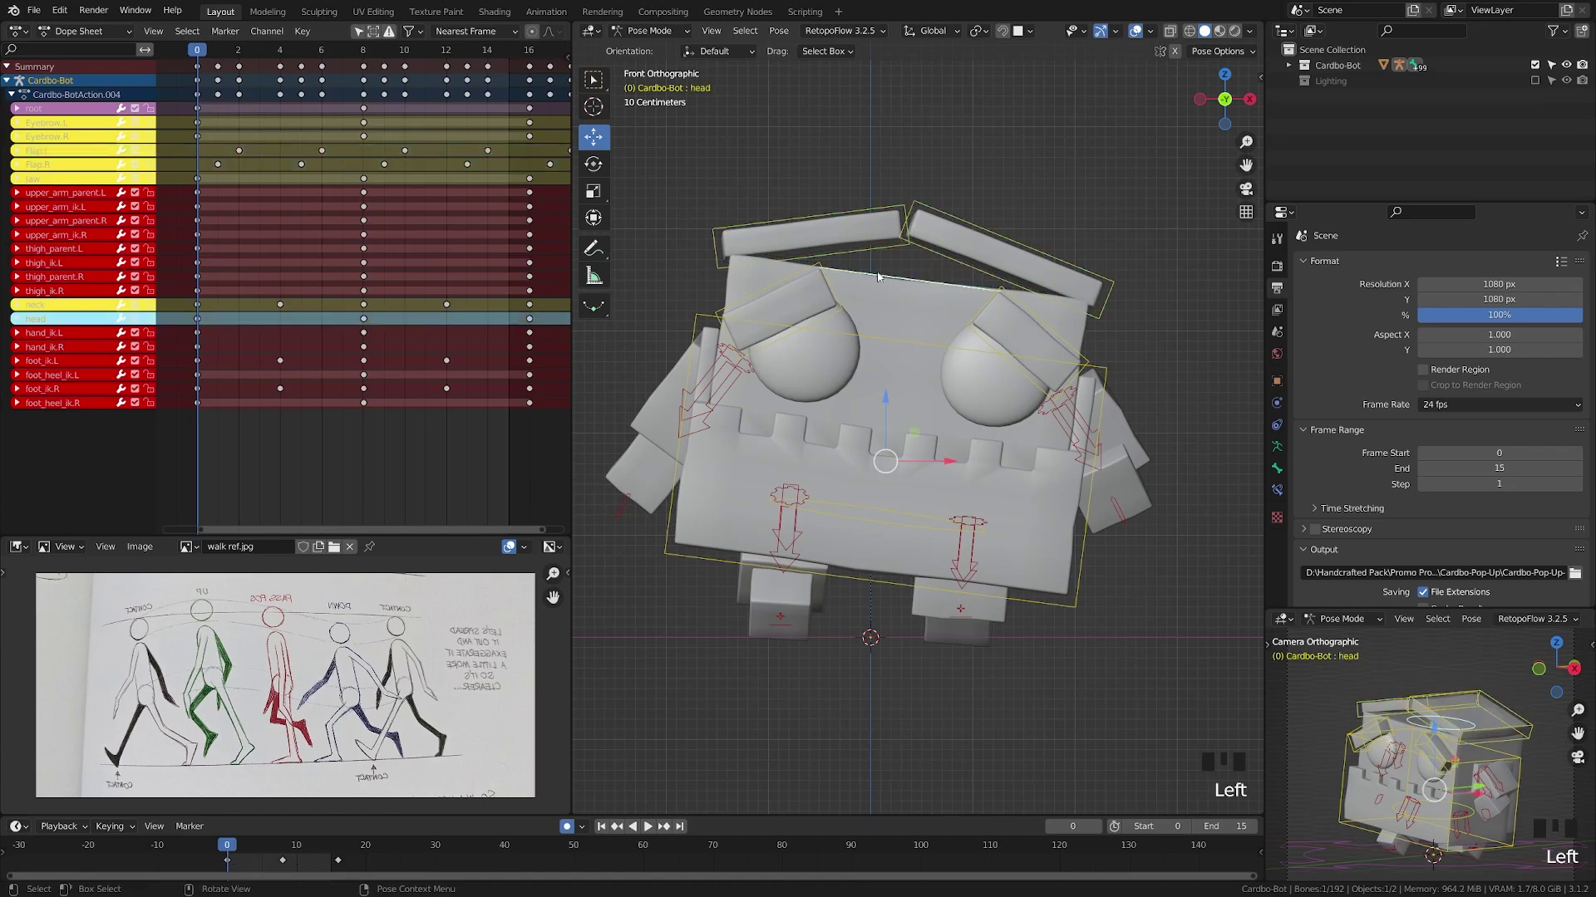
click(877, 516)
shift+middle_drag(412, 332, 203, 324)
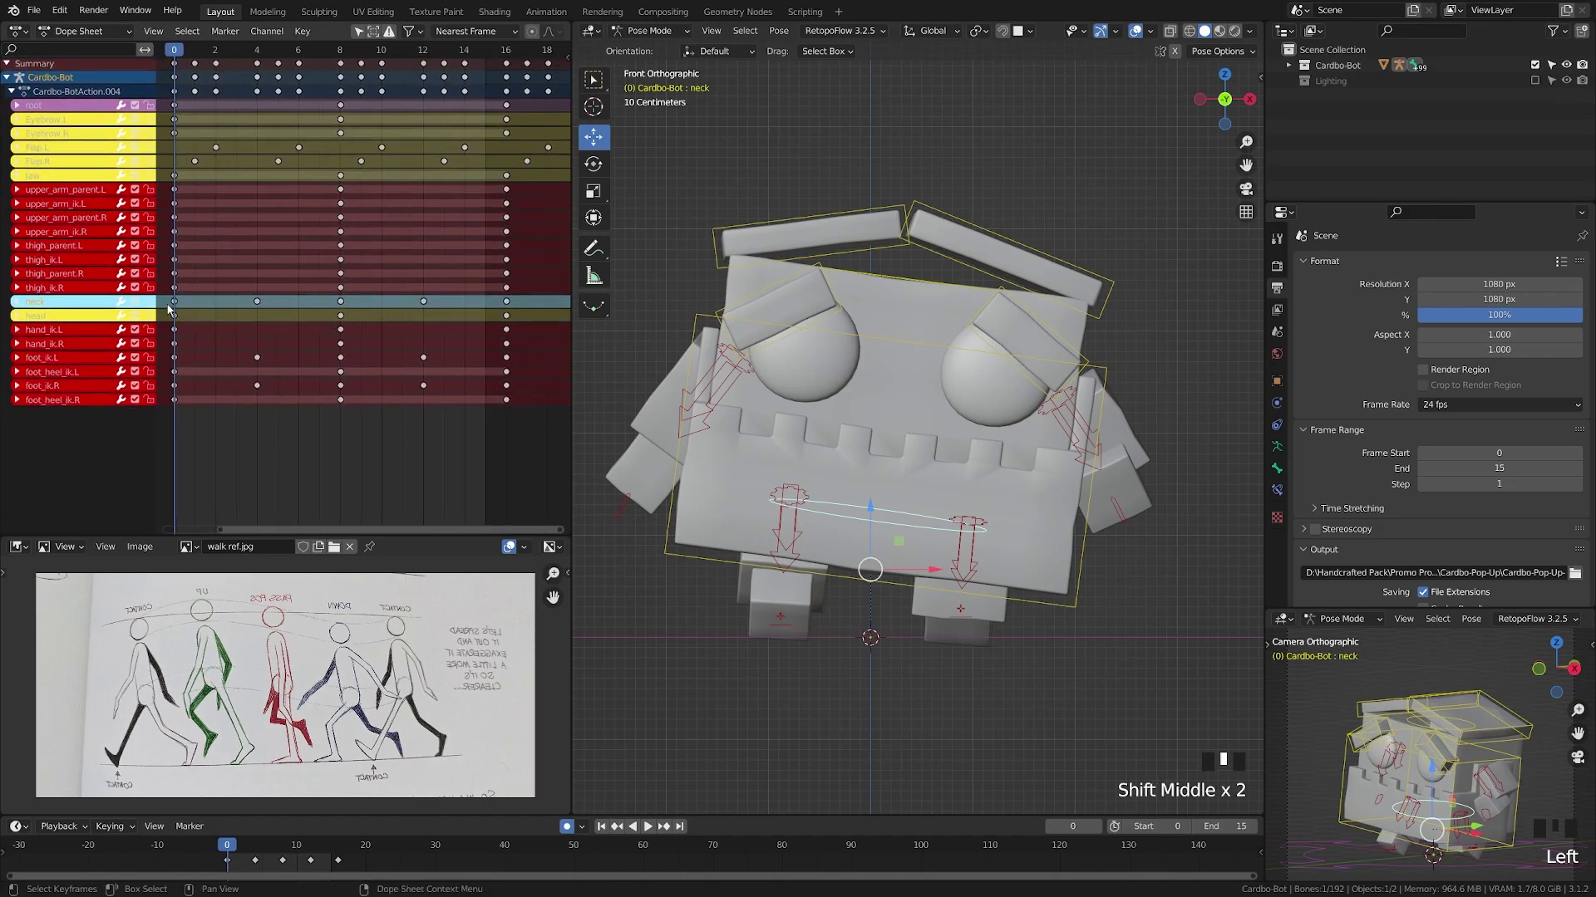
drag(213, 317, 526, 303)
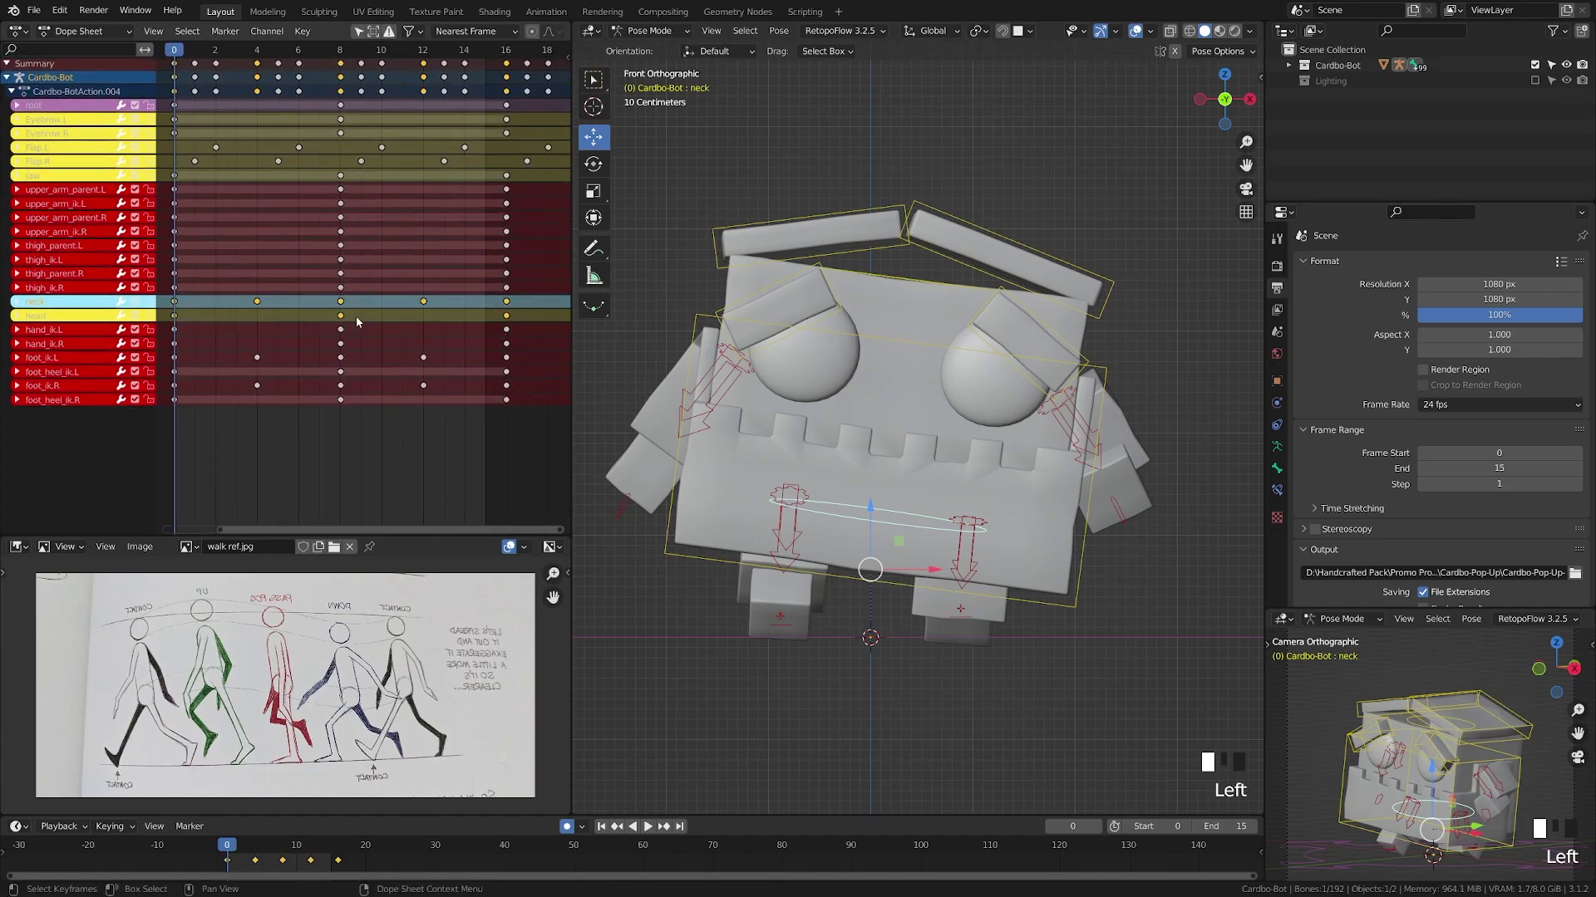
key(g)
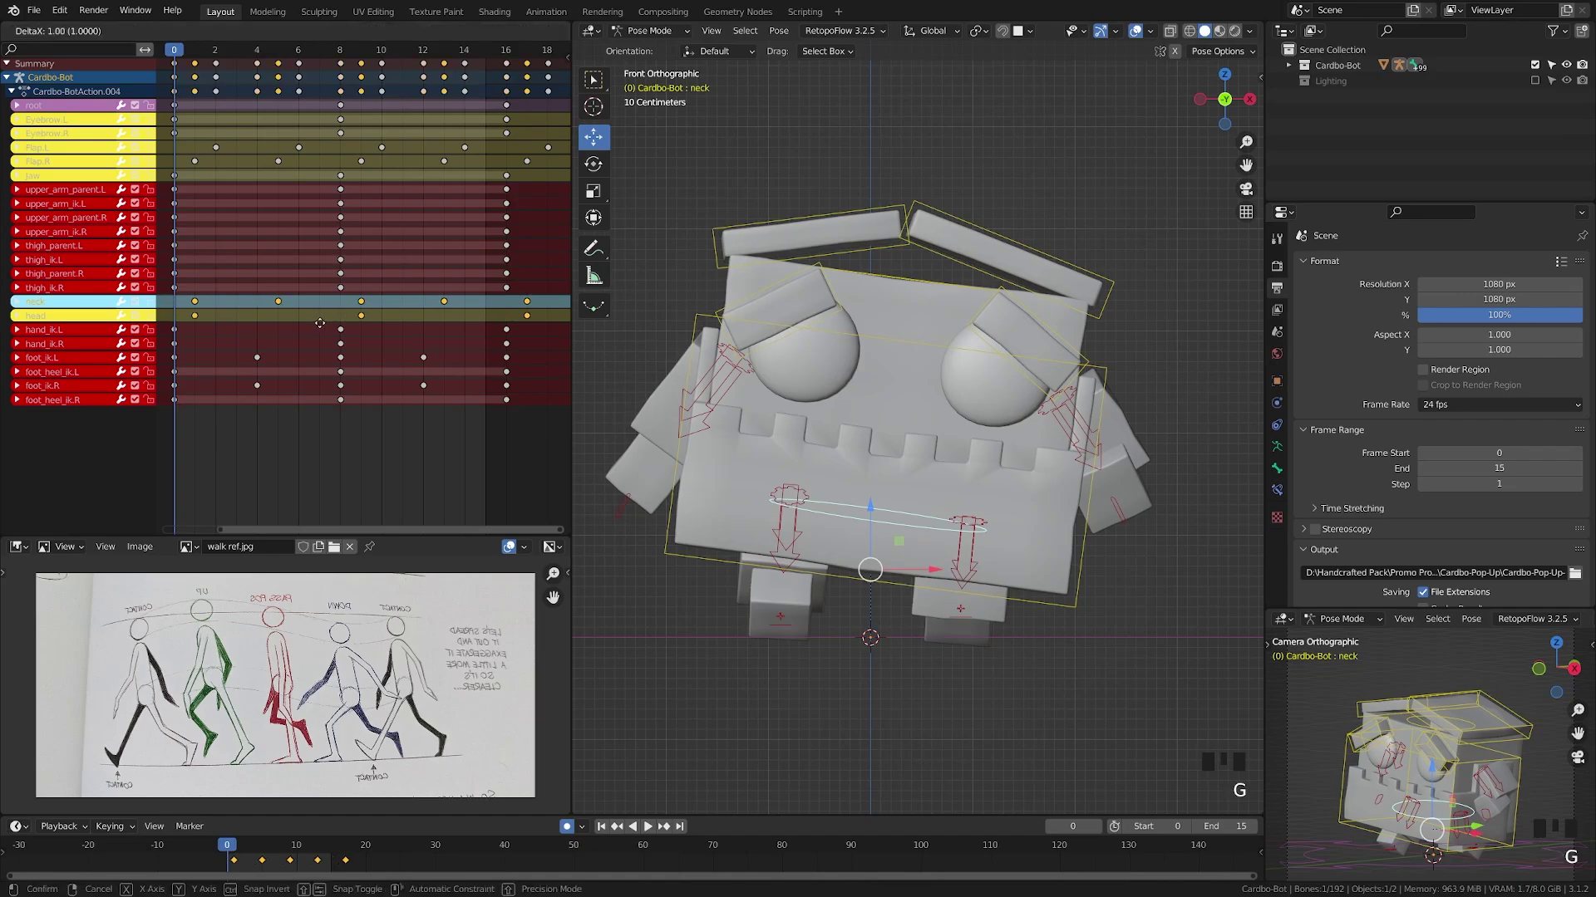
click(320, 327)
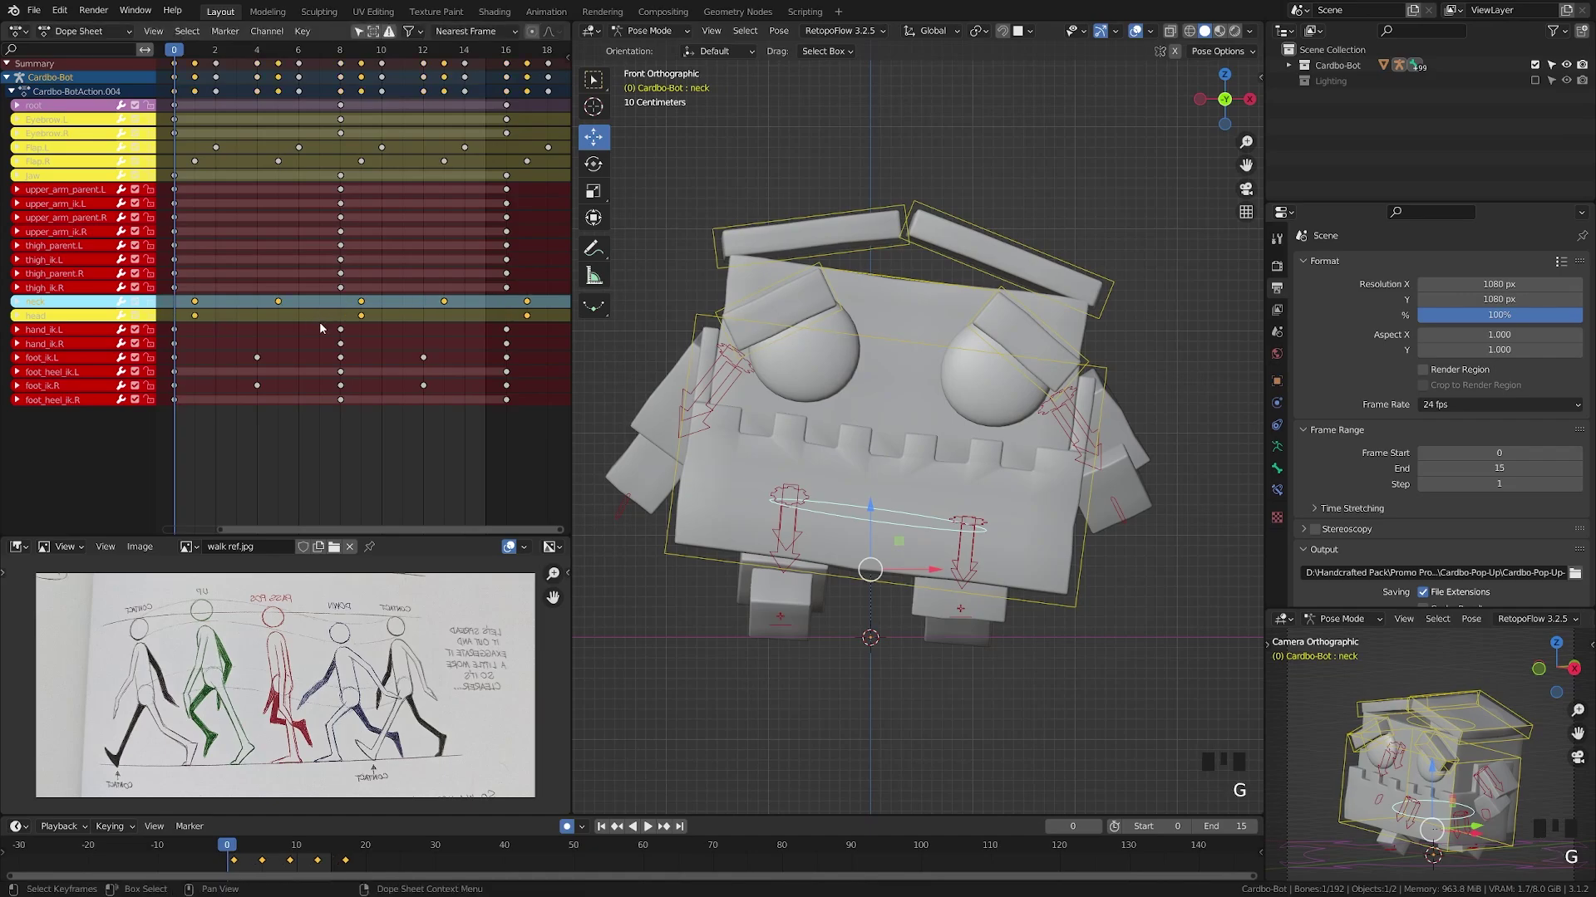
Limit the Dope Sheet to the selected bones and shift the hand_ik.L and hand_ik.R keyframes slightly later
click(625, 513)
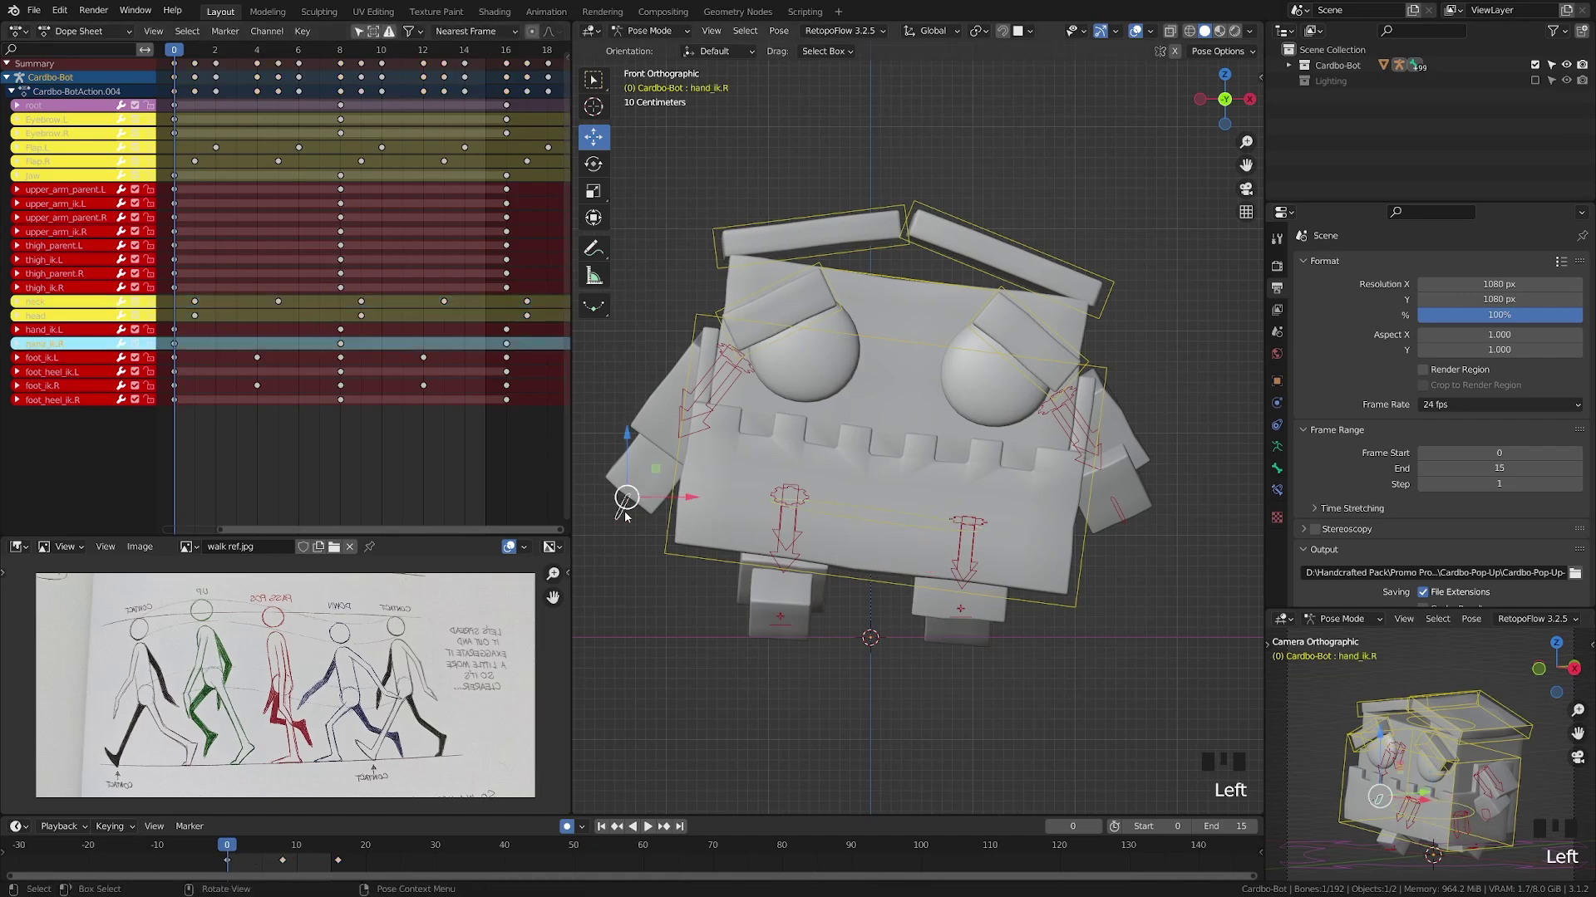
shift+click(1114, 521)
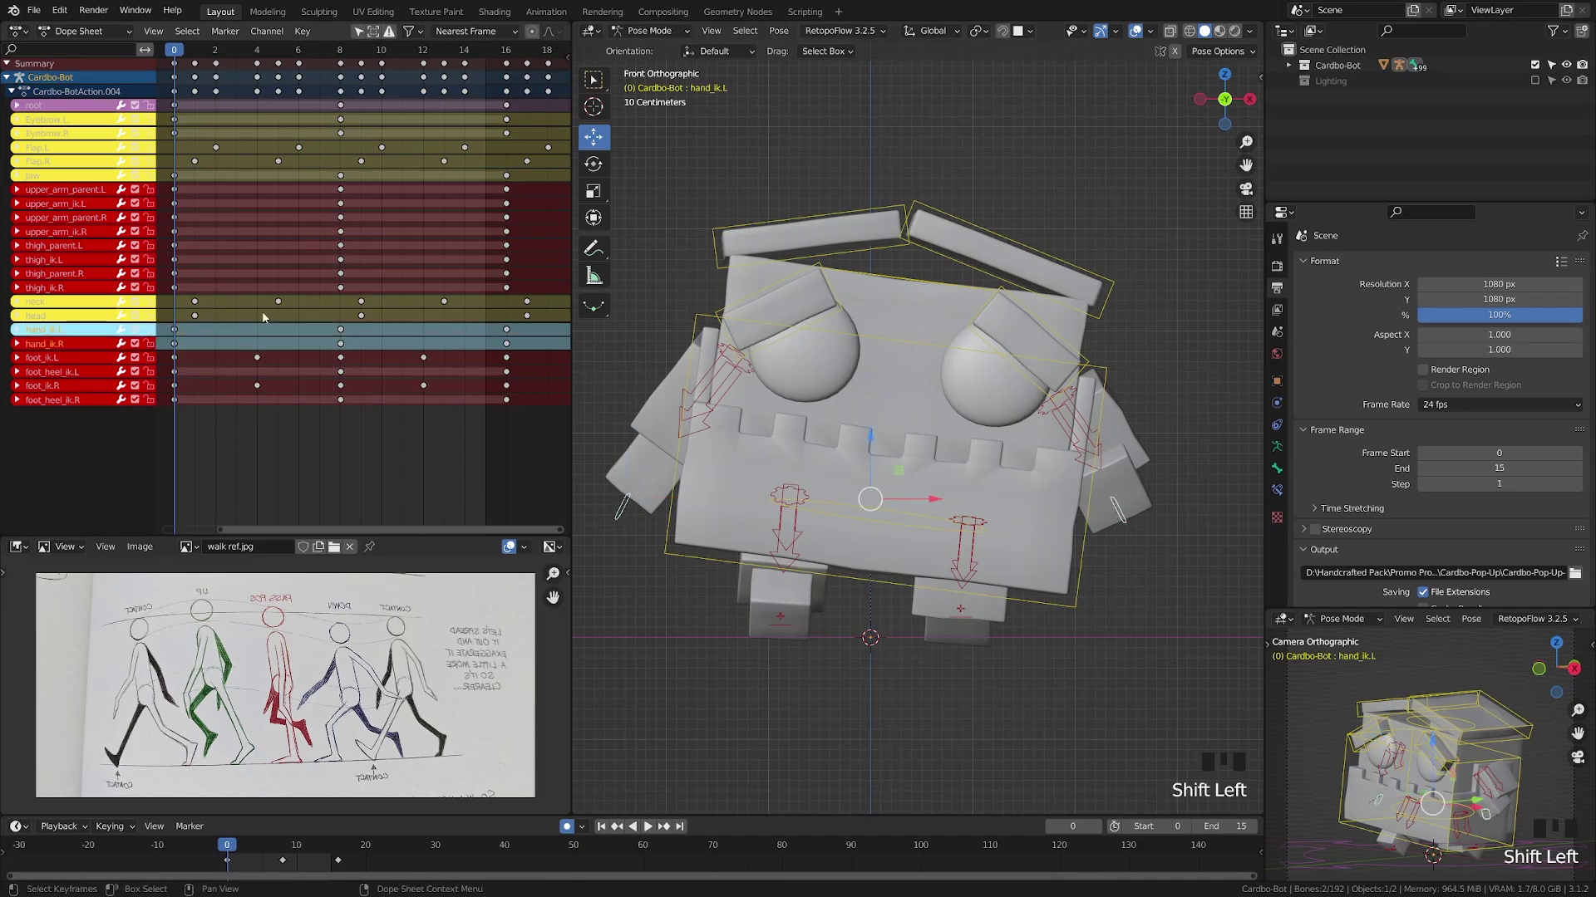
click(359, 31)
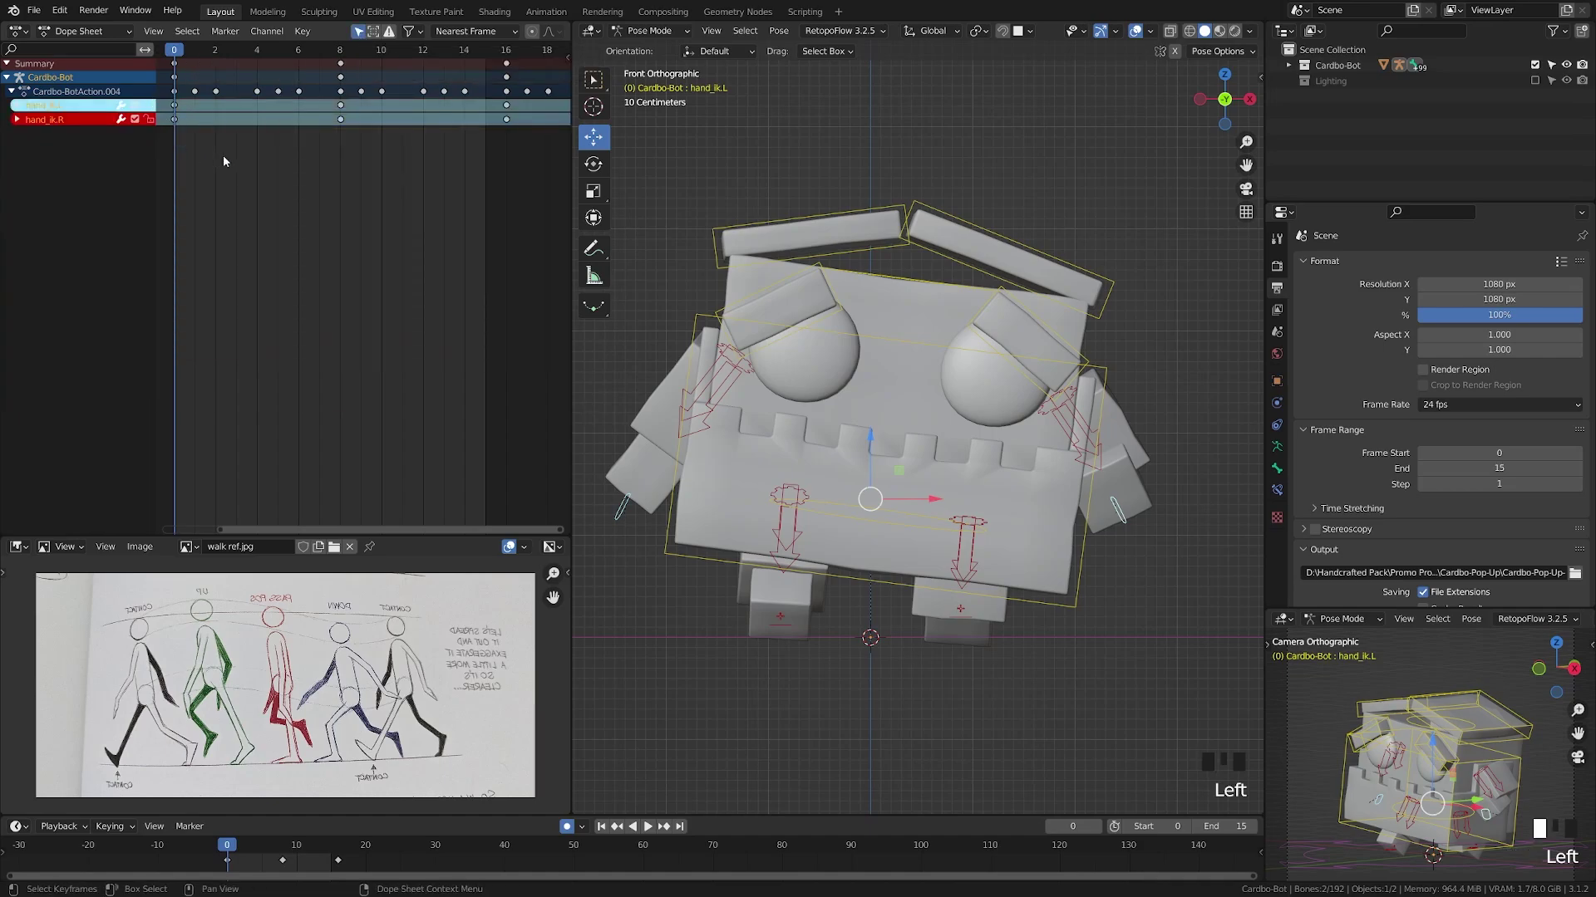
scroll(223, 158, down, 3)
drag(227, 157, 499, 103)
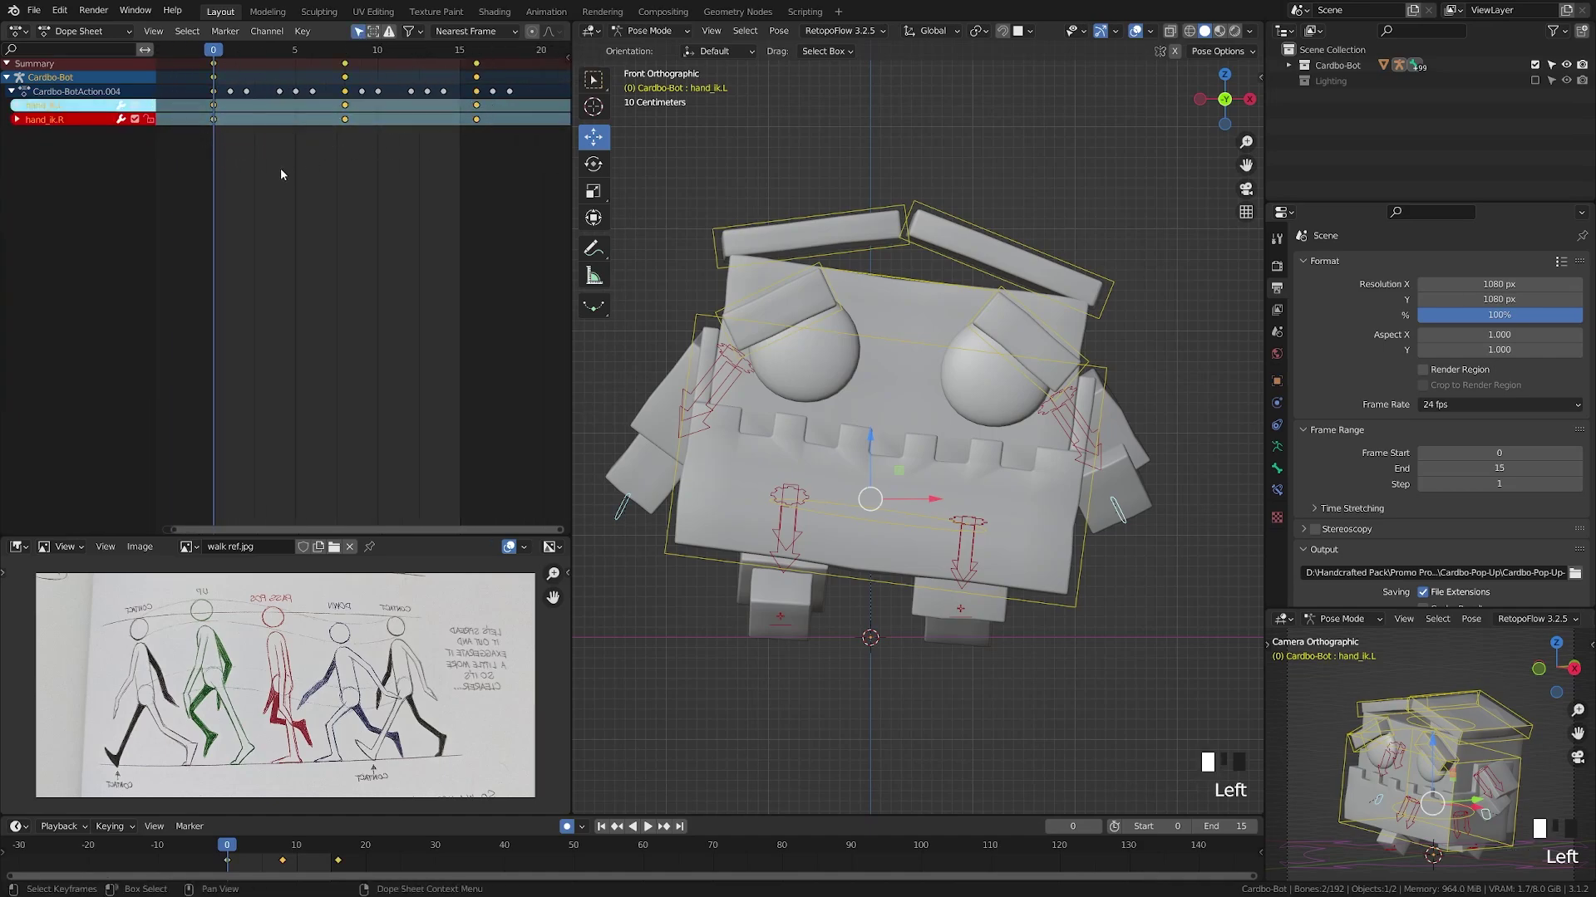
key(g)
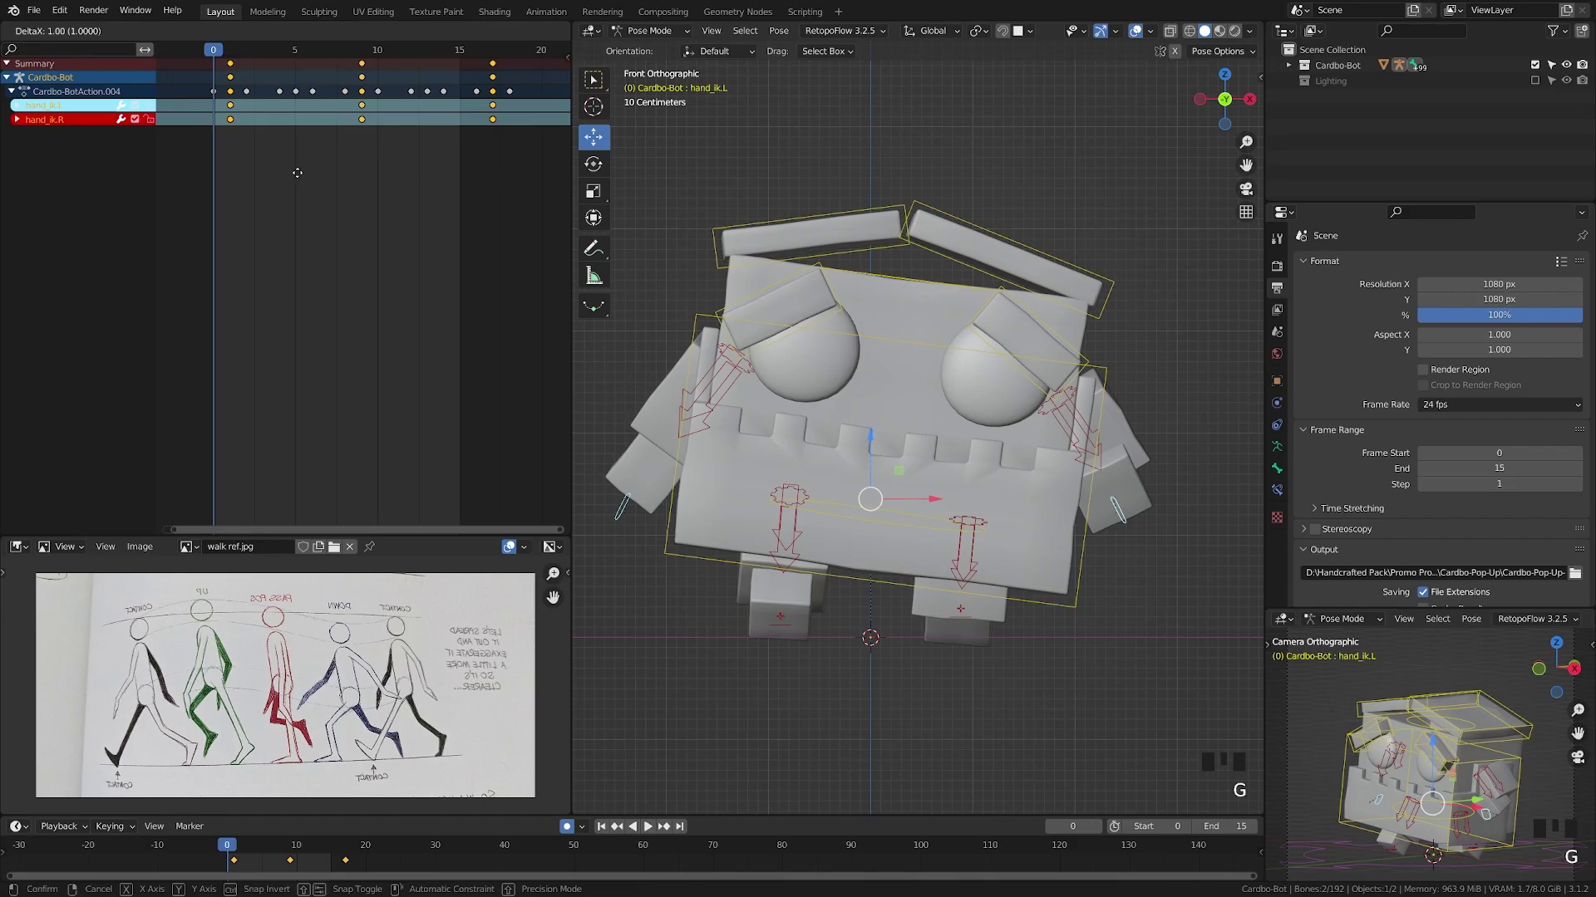
click(303, 173)
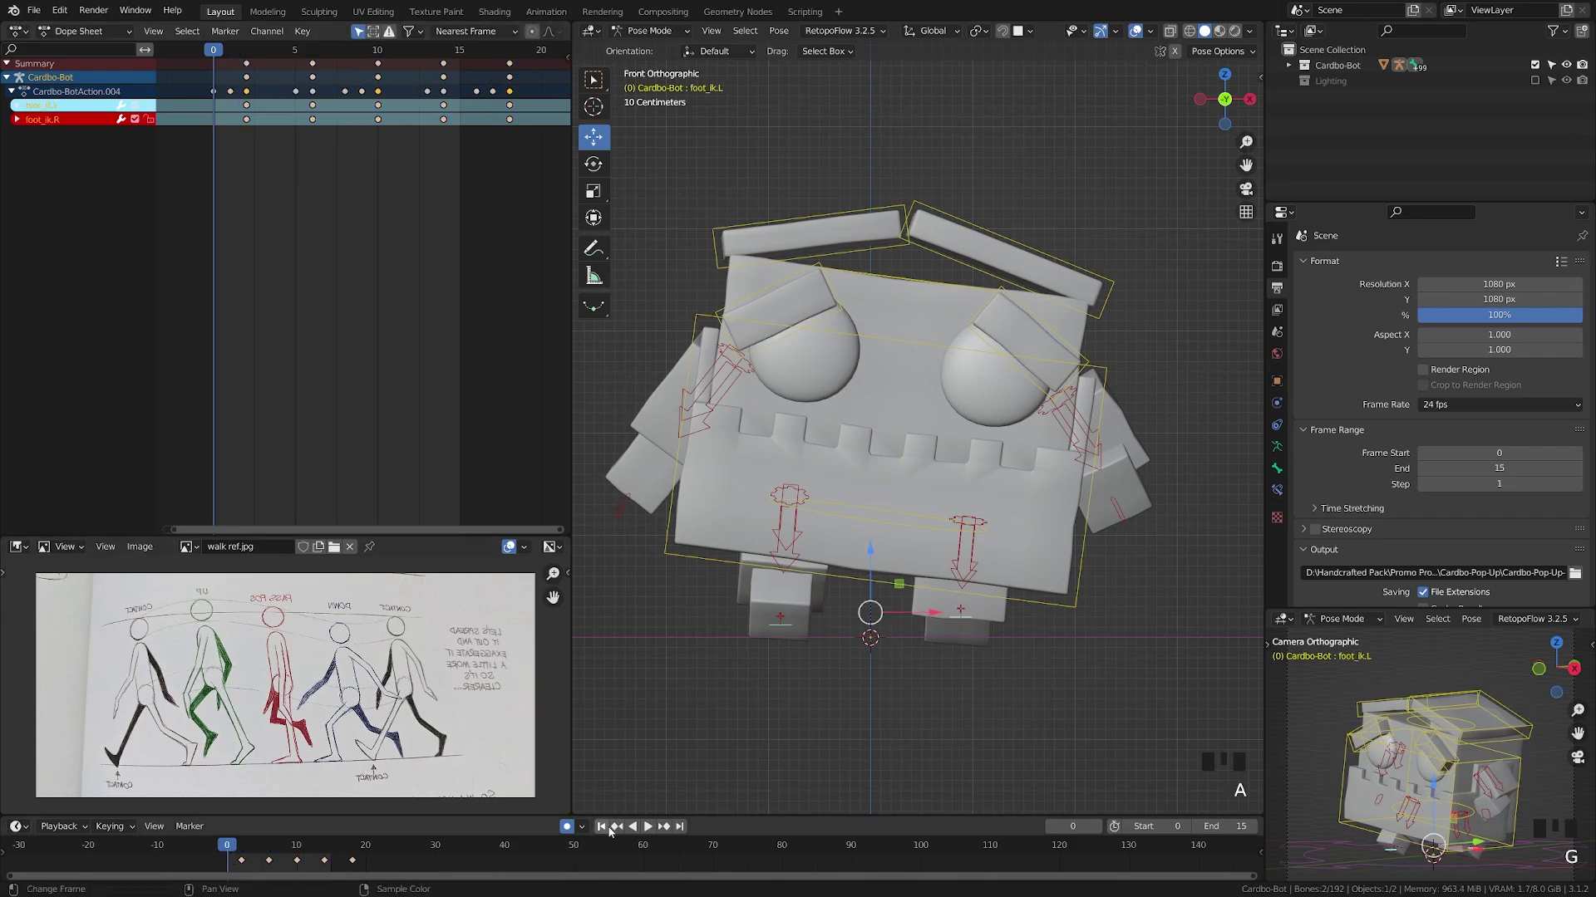
Play back the offset walk cycle, extend the end frame to 17, and return to frame 0
key(shift+space)
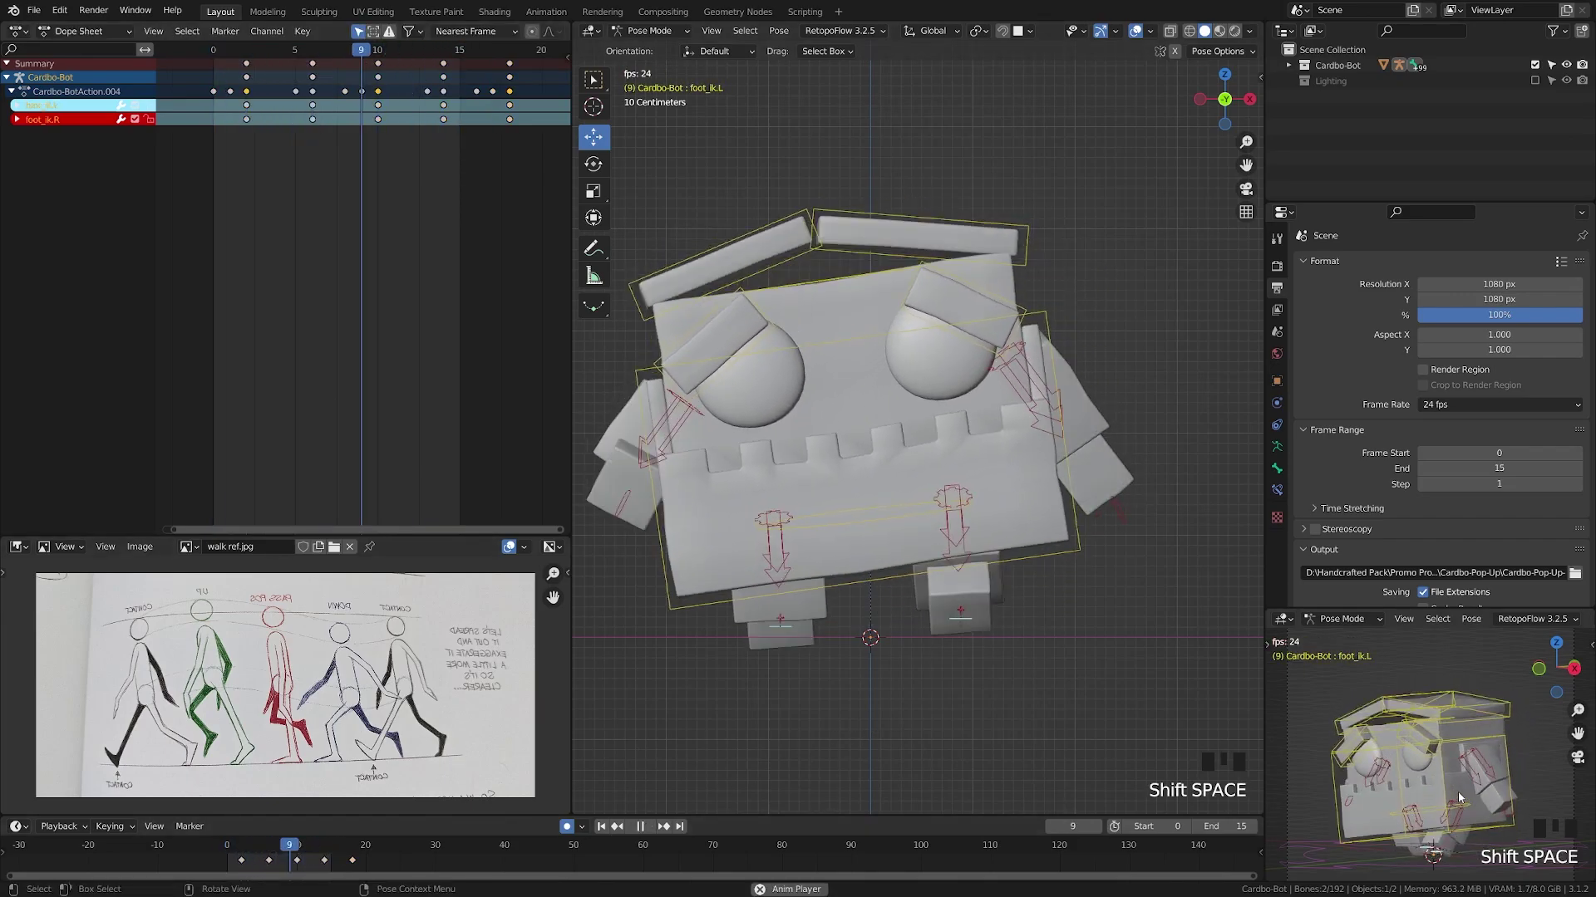
click(1230, 826)
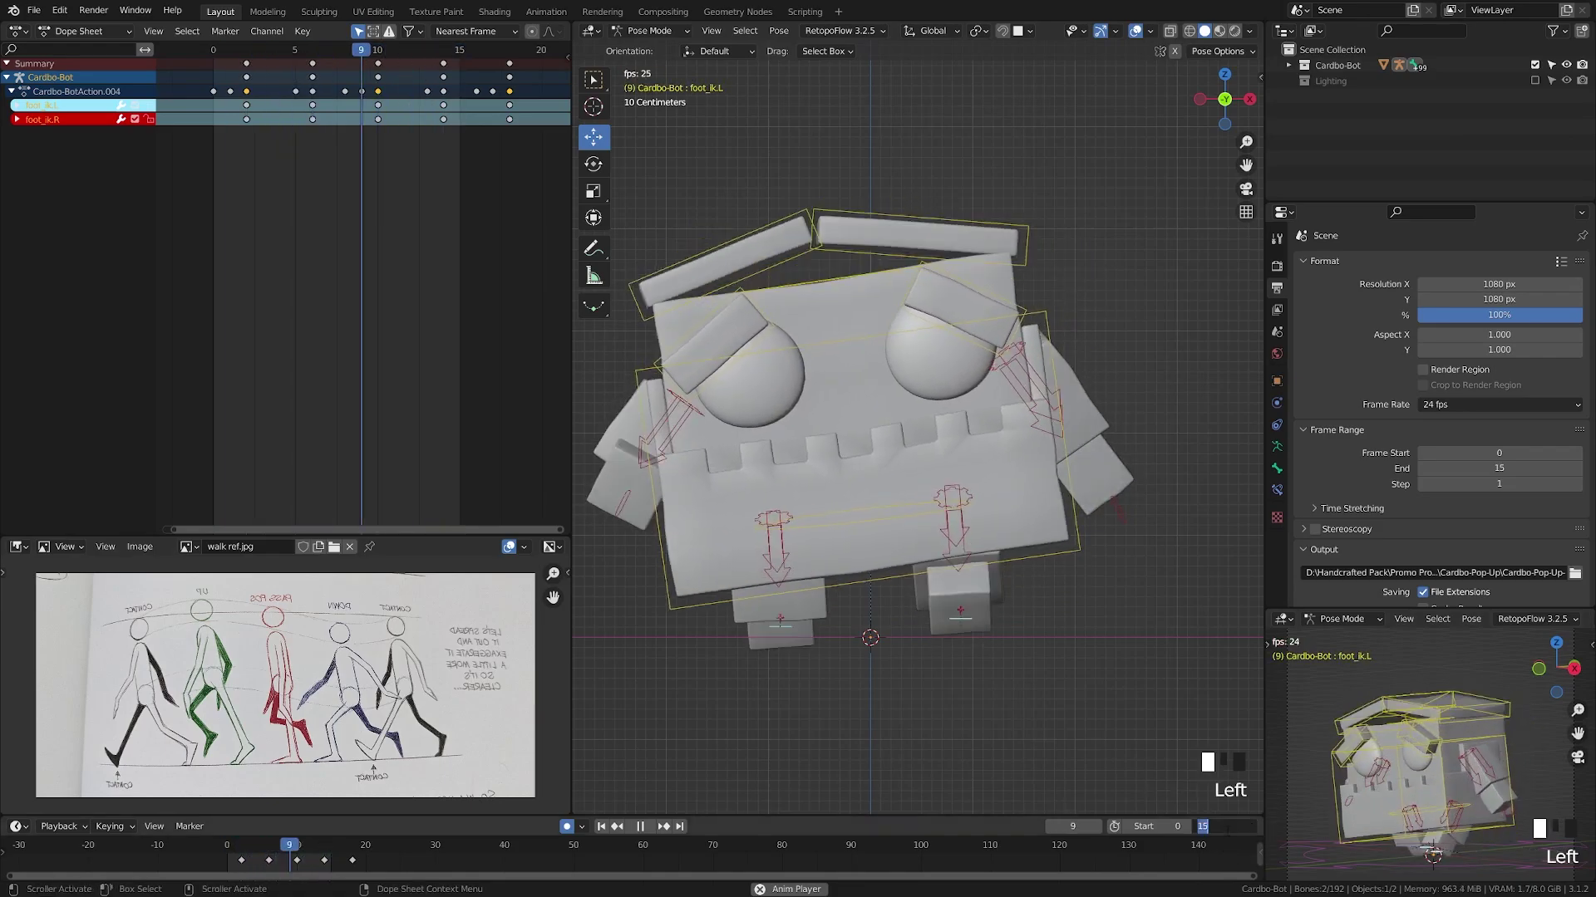
click(1253, 826)
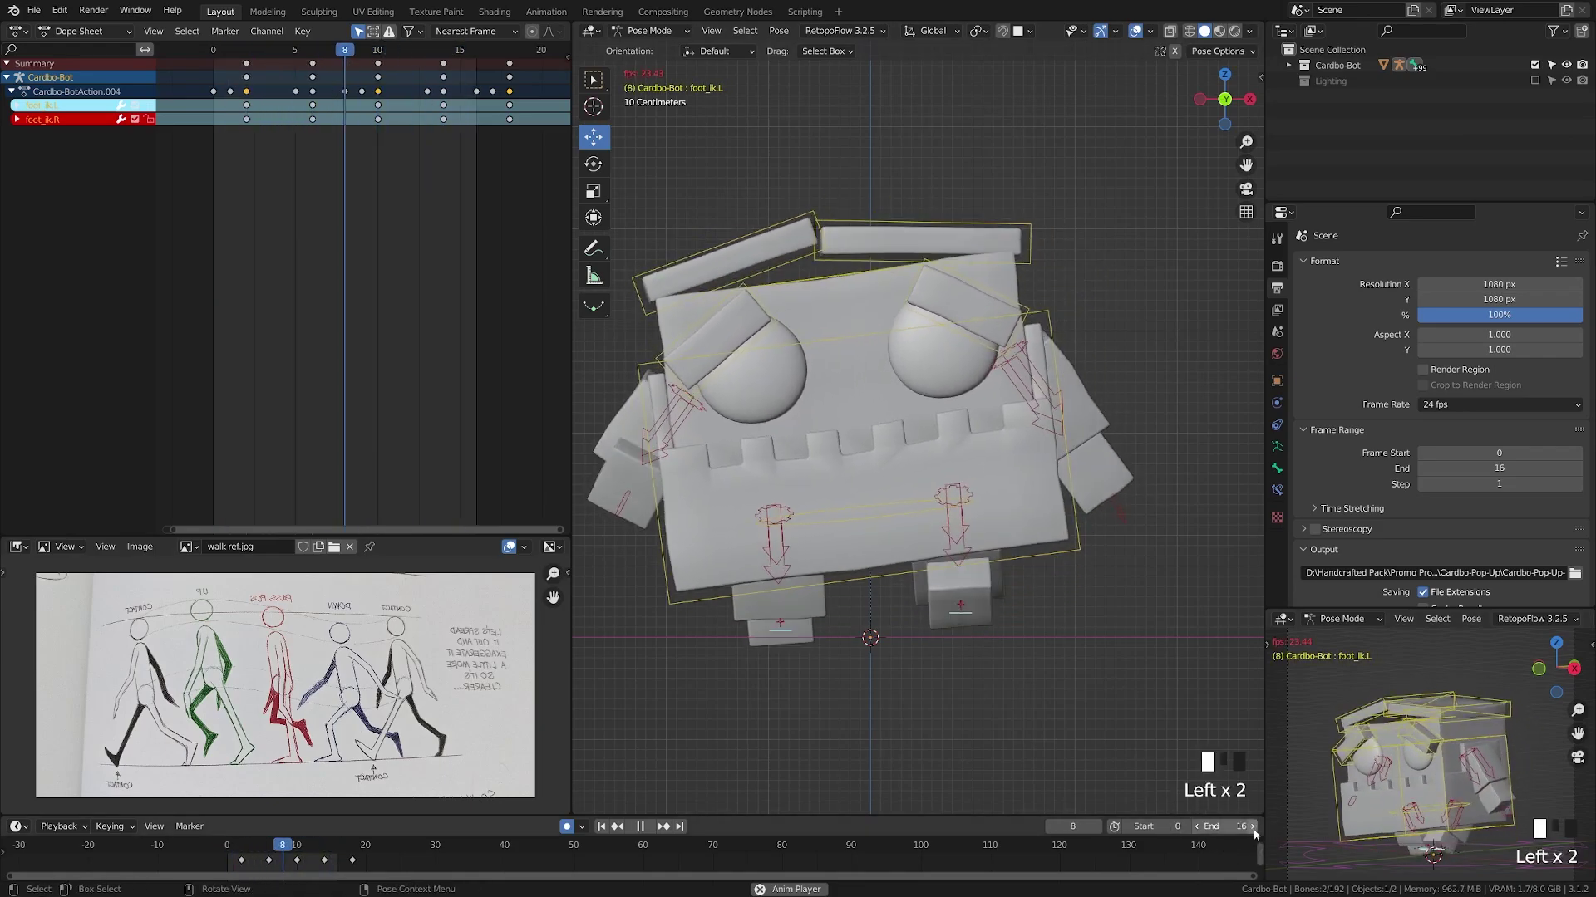
click(1253, 826)
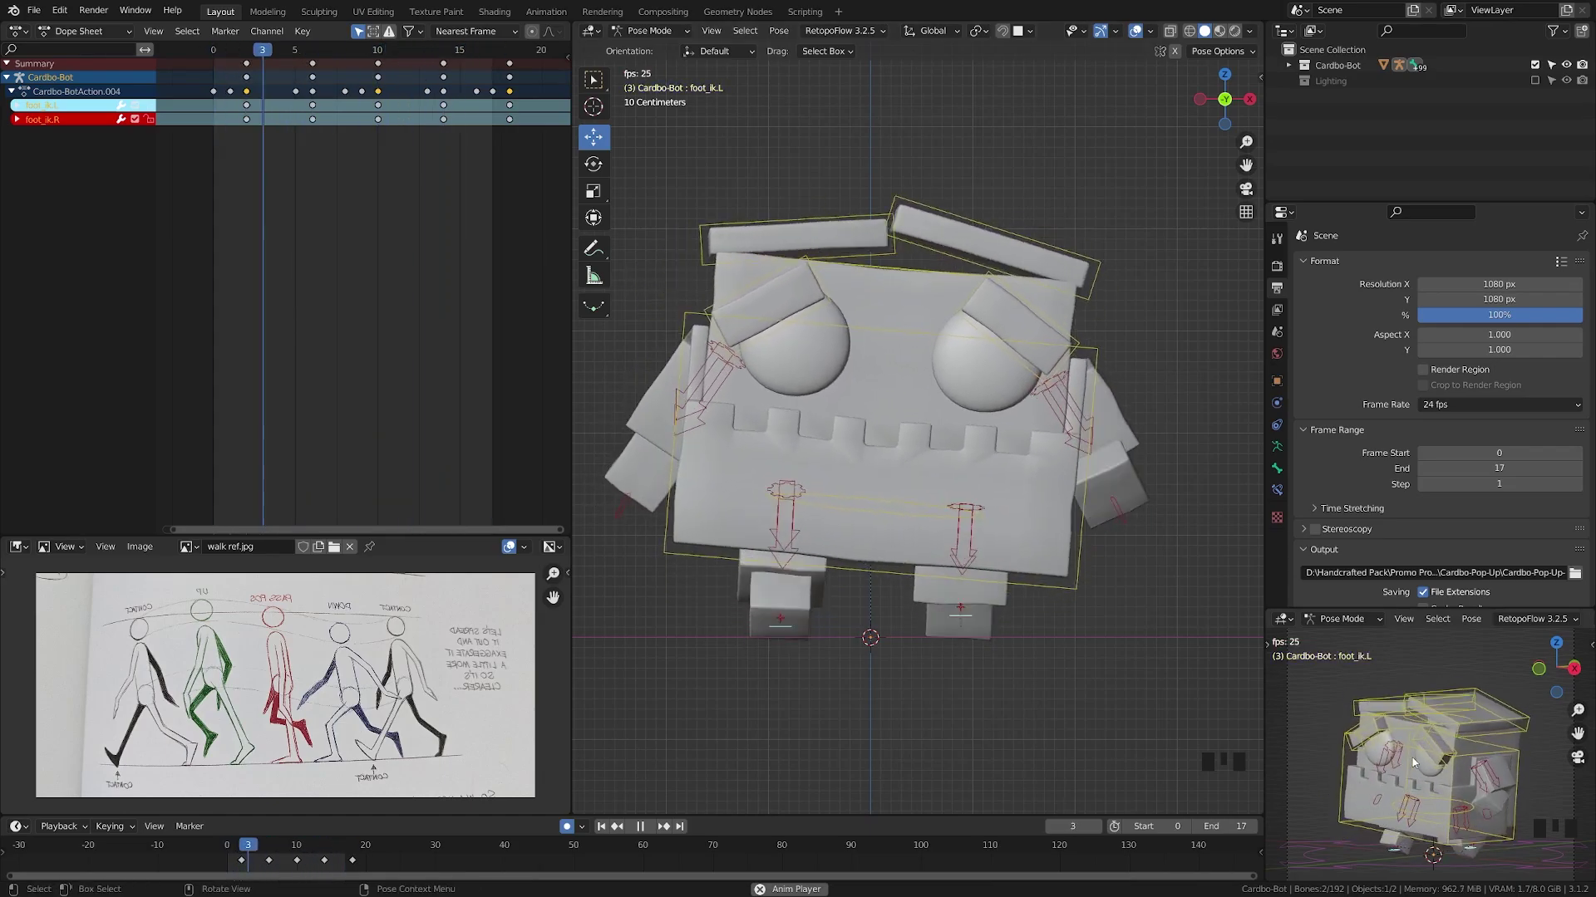
click(640, 826)
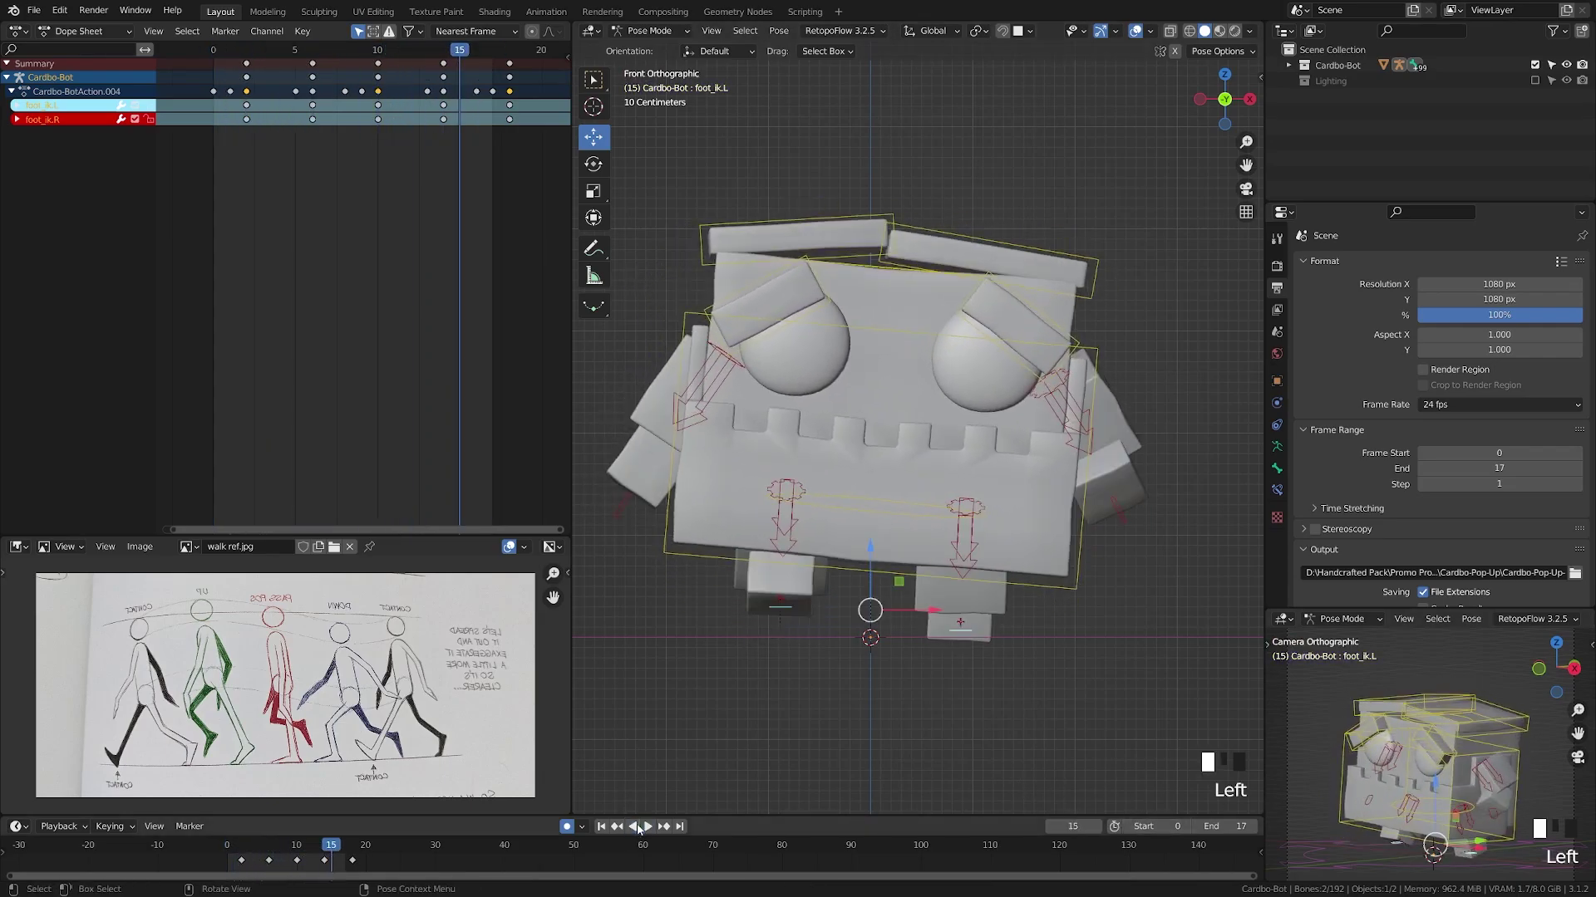
click(599, 827)
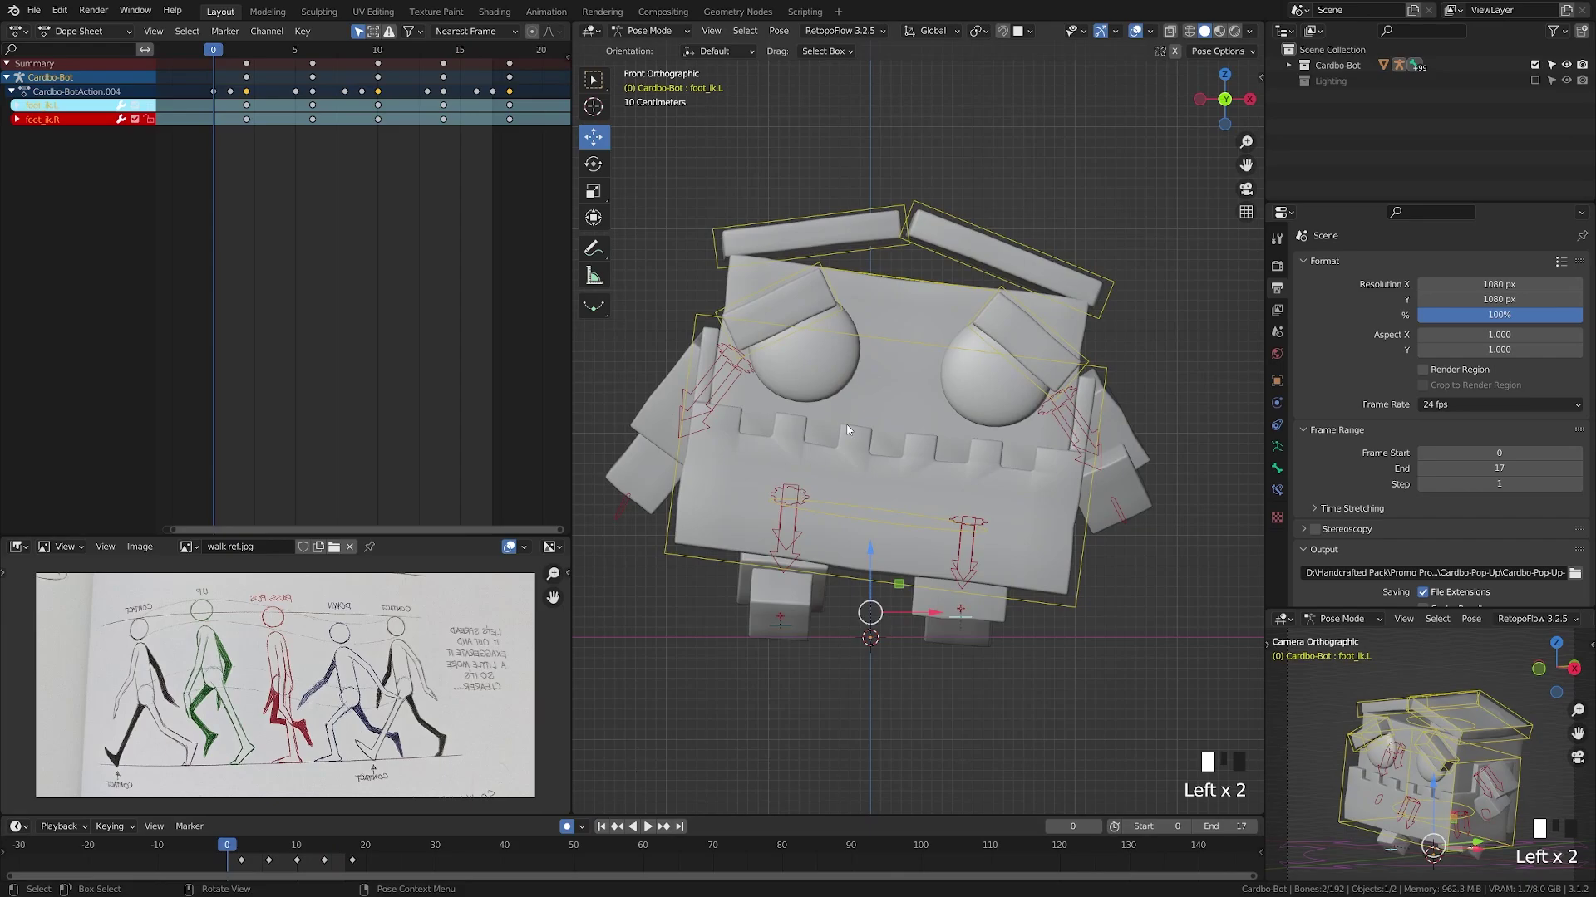
Select the root bone and insert a keyframe for it at frame 4
click(904, 284)
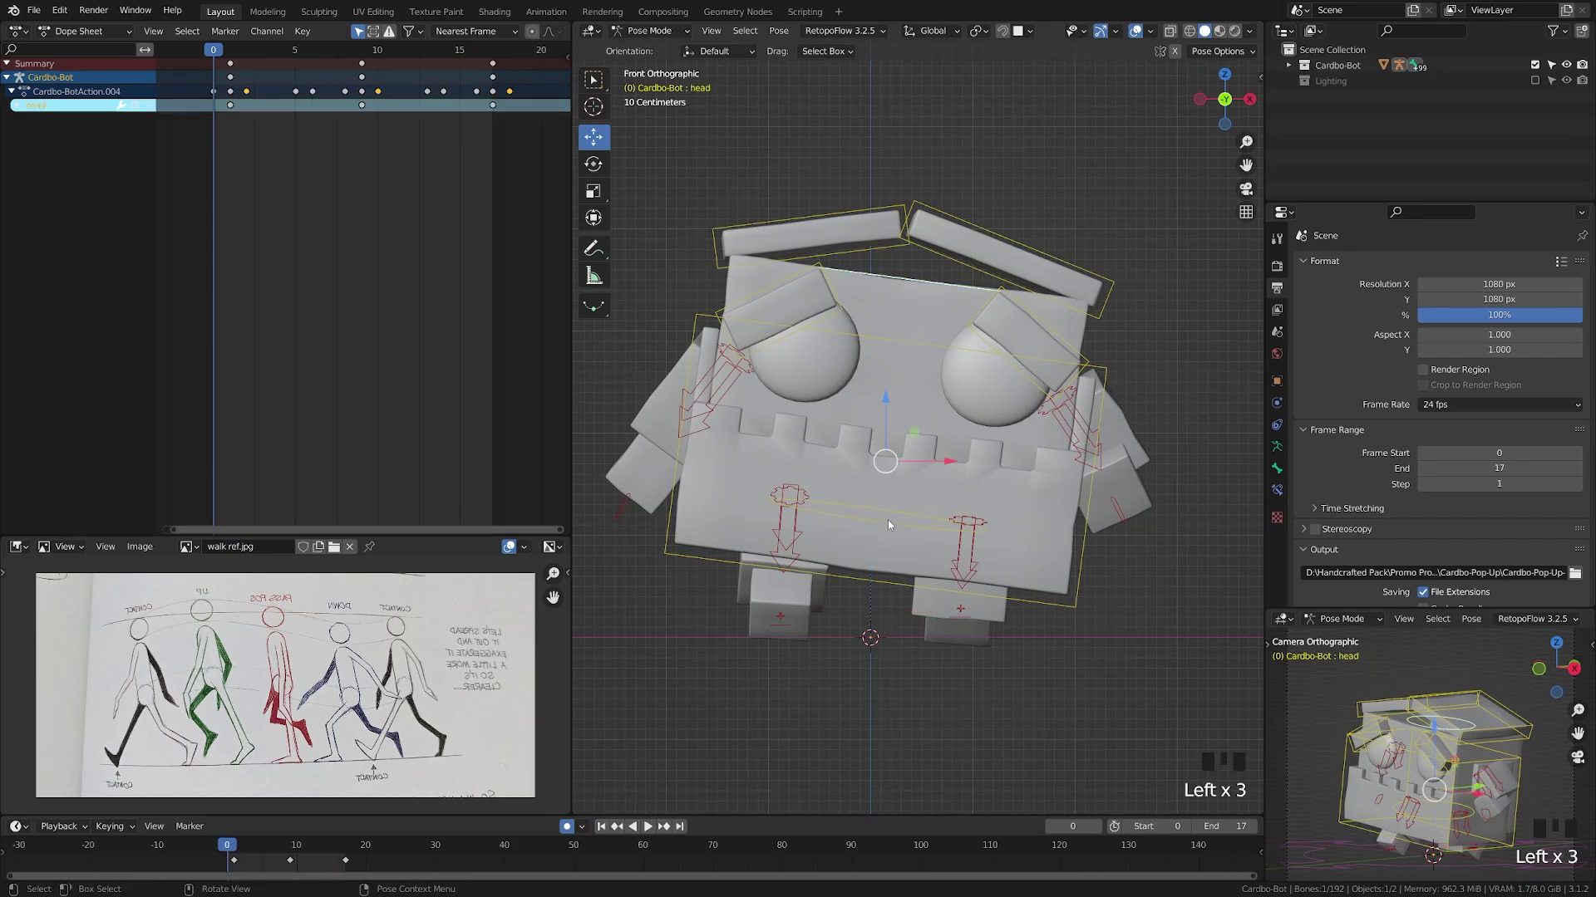
click(914, 287)
click(915, 287)
click(906, 647)
click(896, 636)
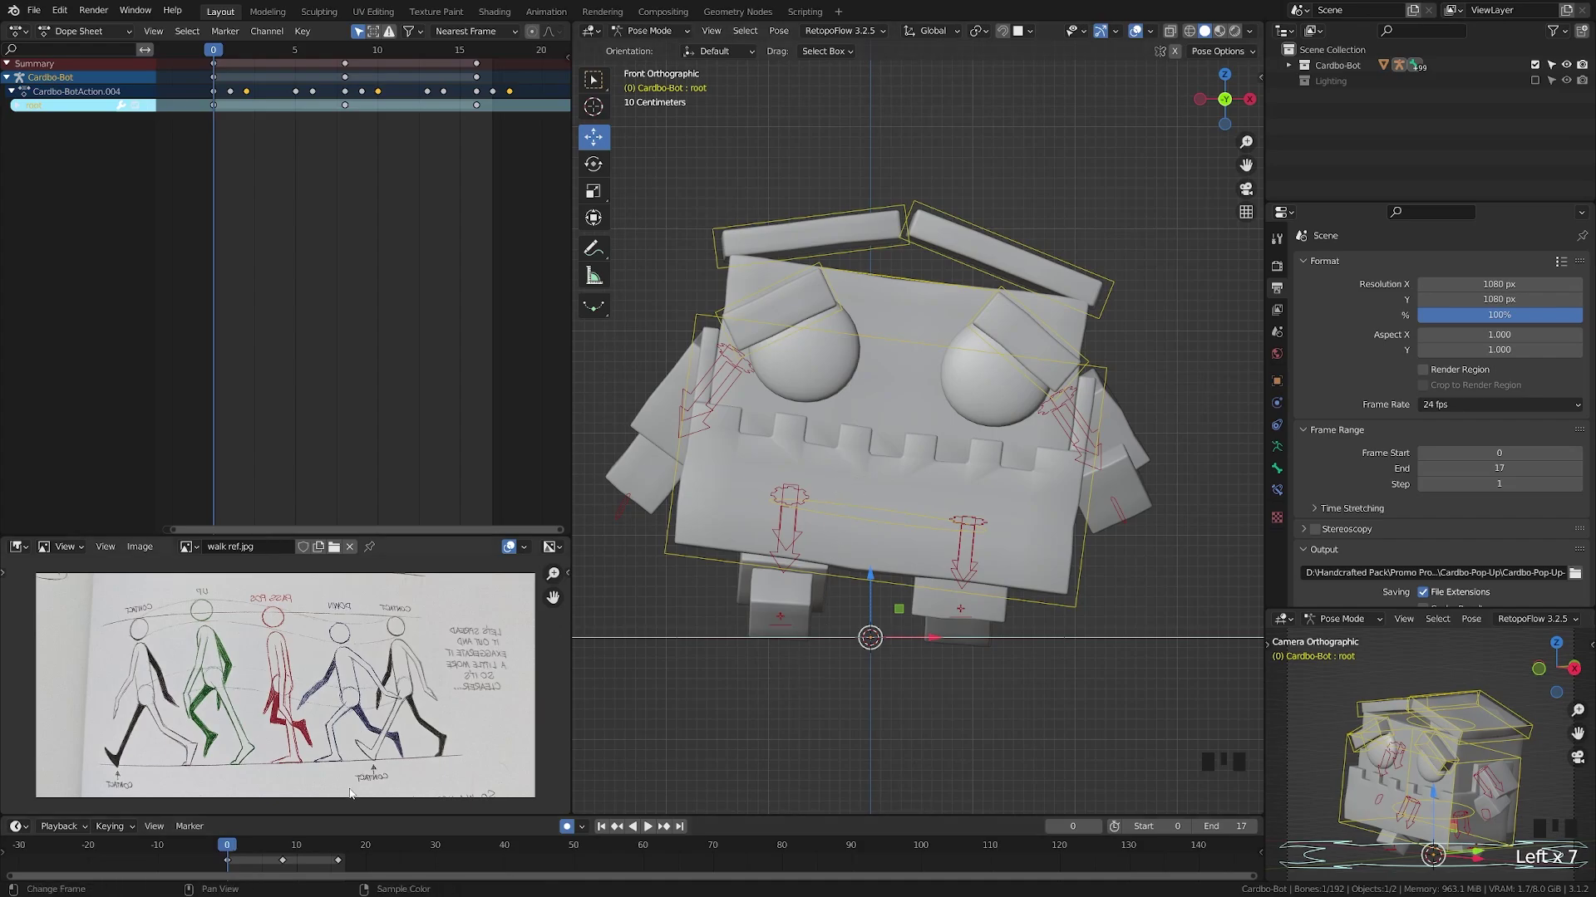
drag(228, 849, 256, 849)
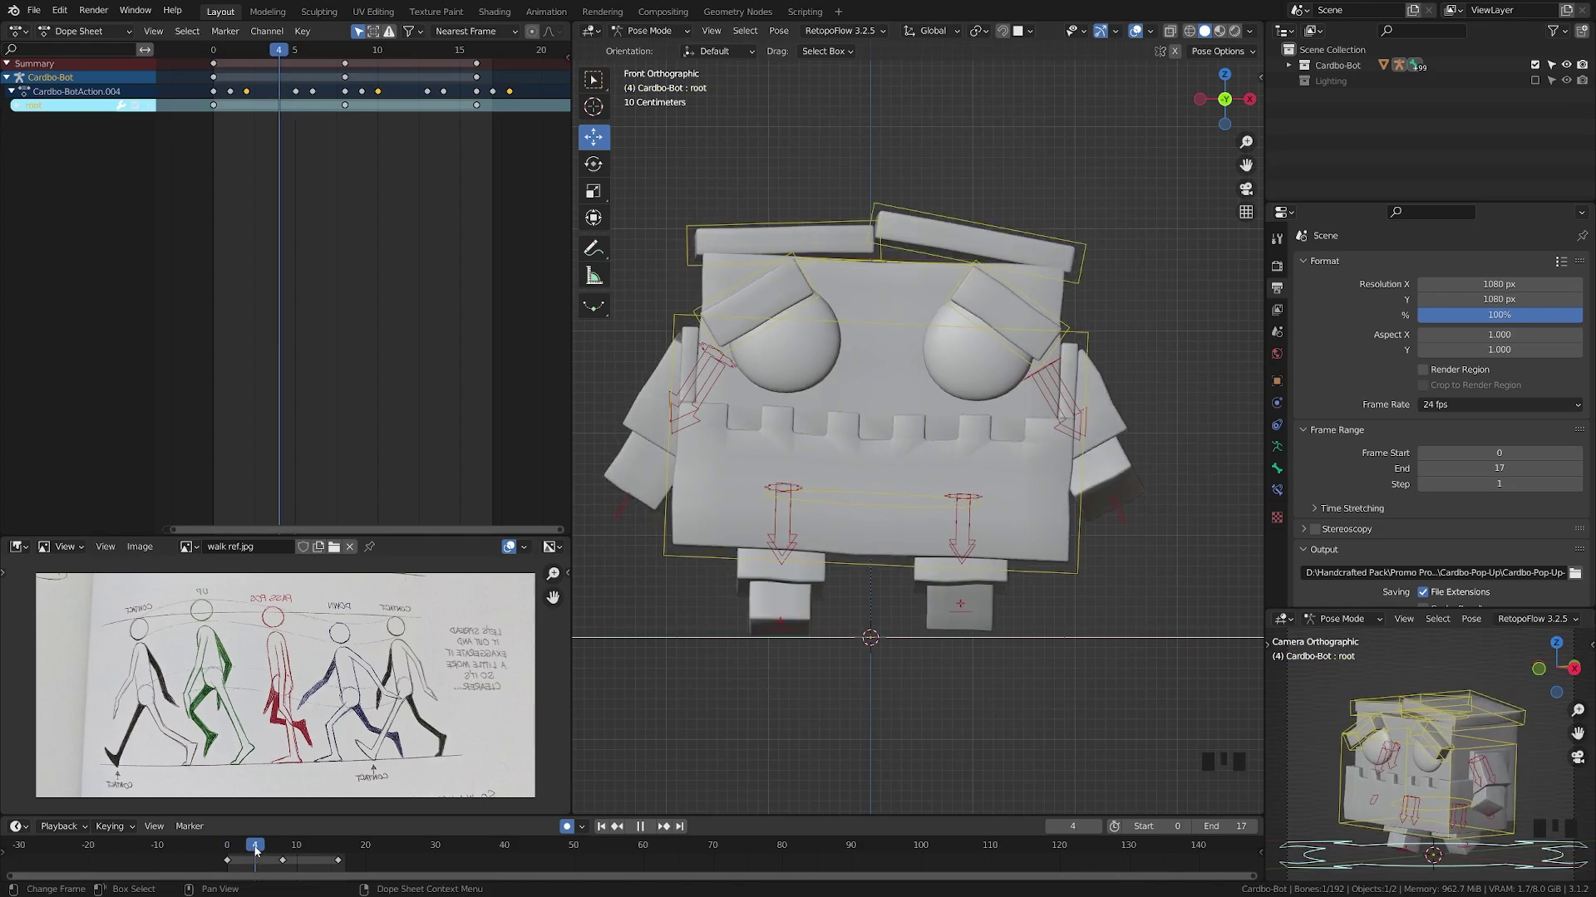
key(i)
click(904, 665)
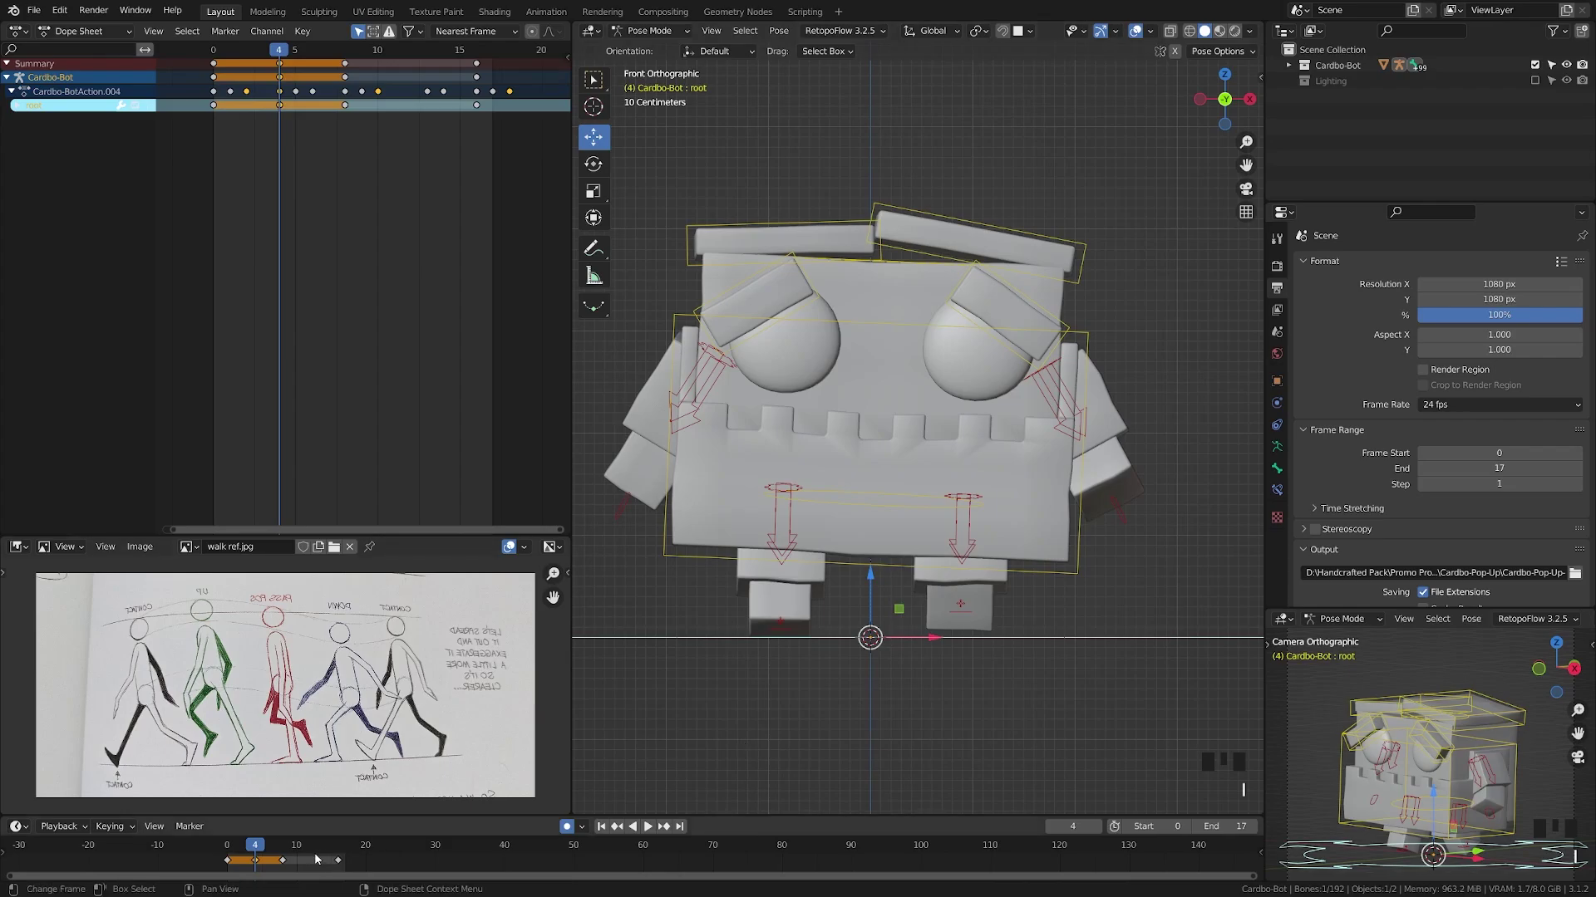
Insert a root bone keyframe at frame 12 and return to frame 0
drag(319, 856, 228, 855)
key(i)
click(1006, 642)
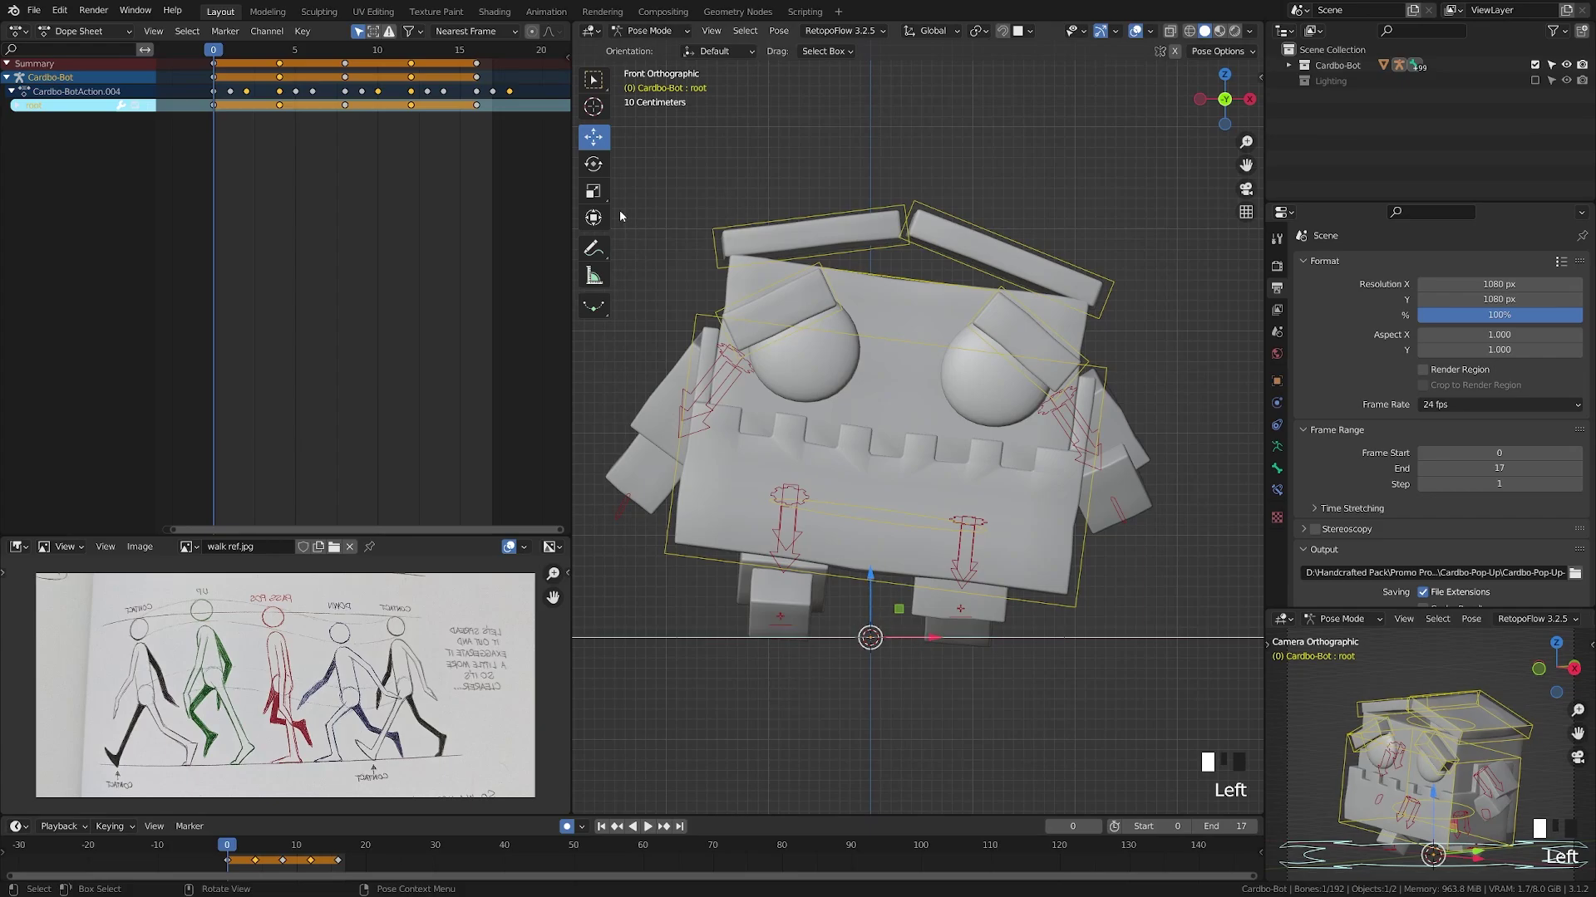
Squash the root bone along Z by scaling it to 0.968 at frame 0 and about 0.96 at frame 8
double_click(595, 197)
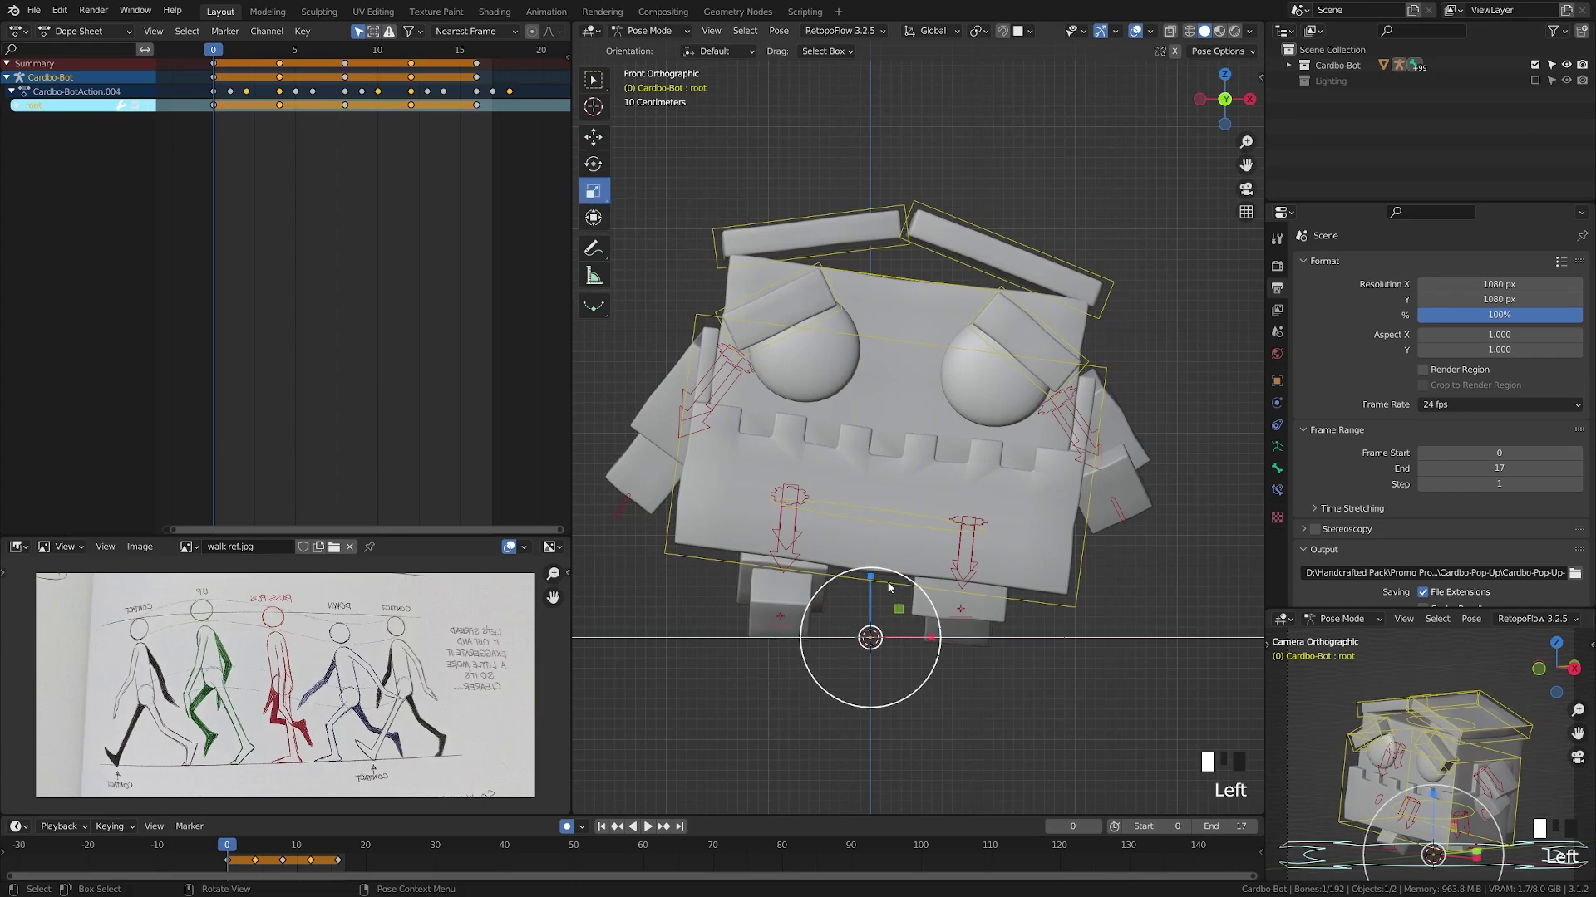
drag(874, 581, 872, 585)
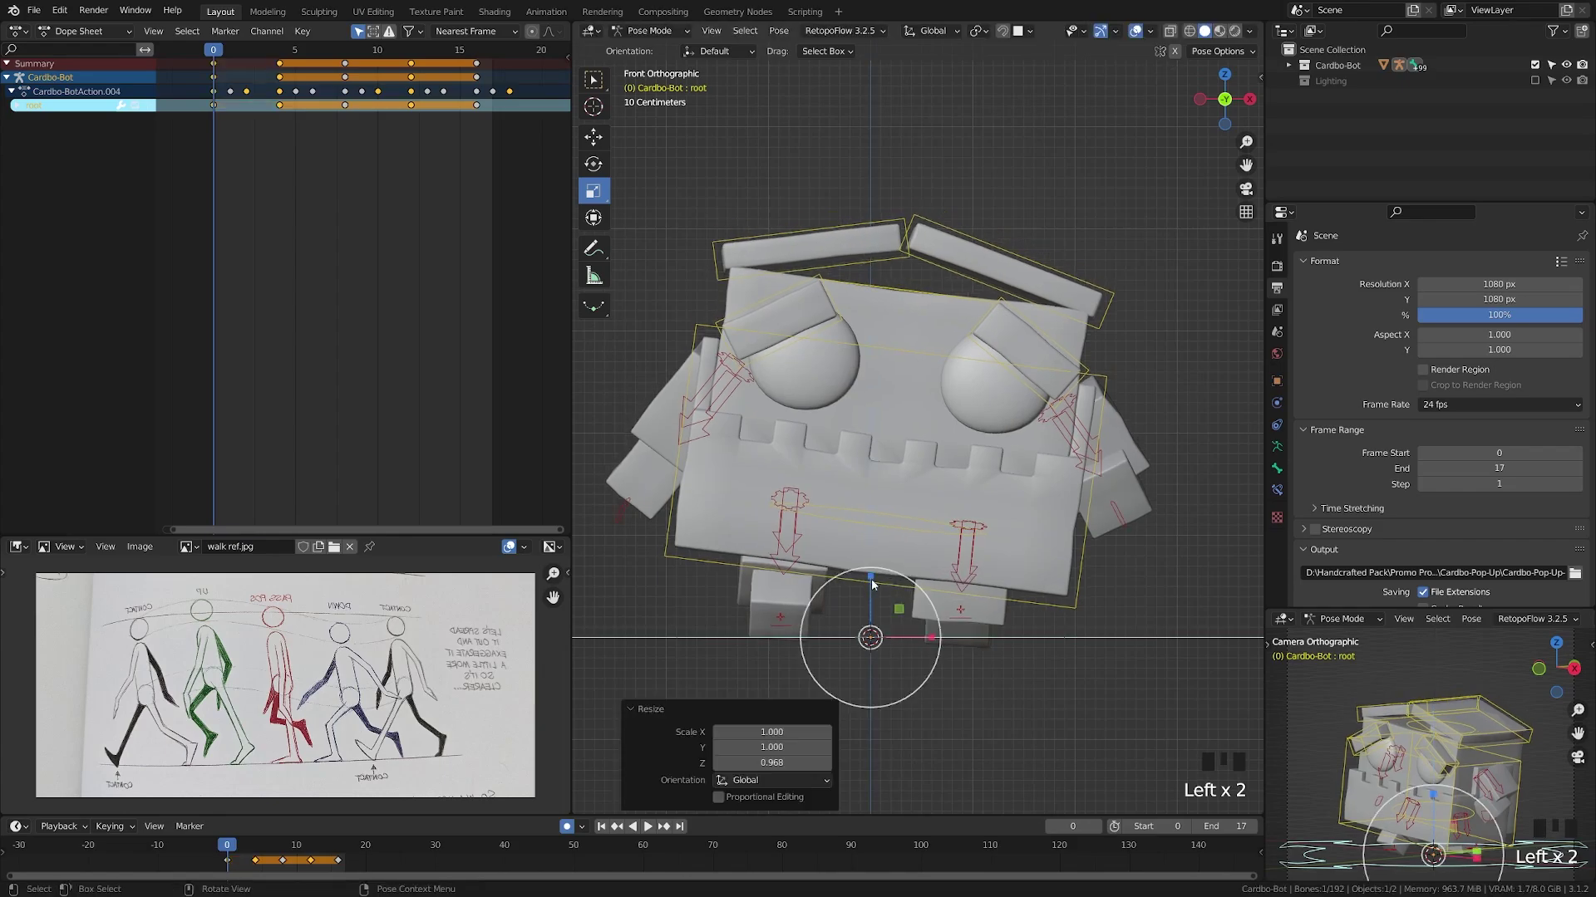
click(282, 847)
drag(870, 579, 870, 582)
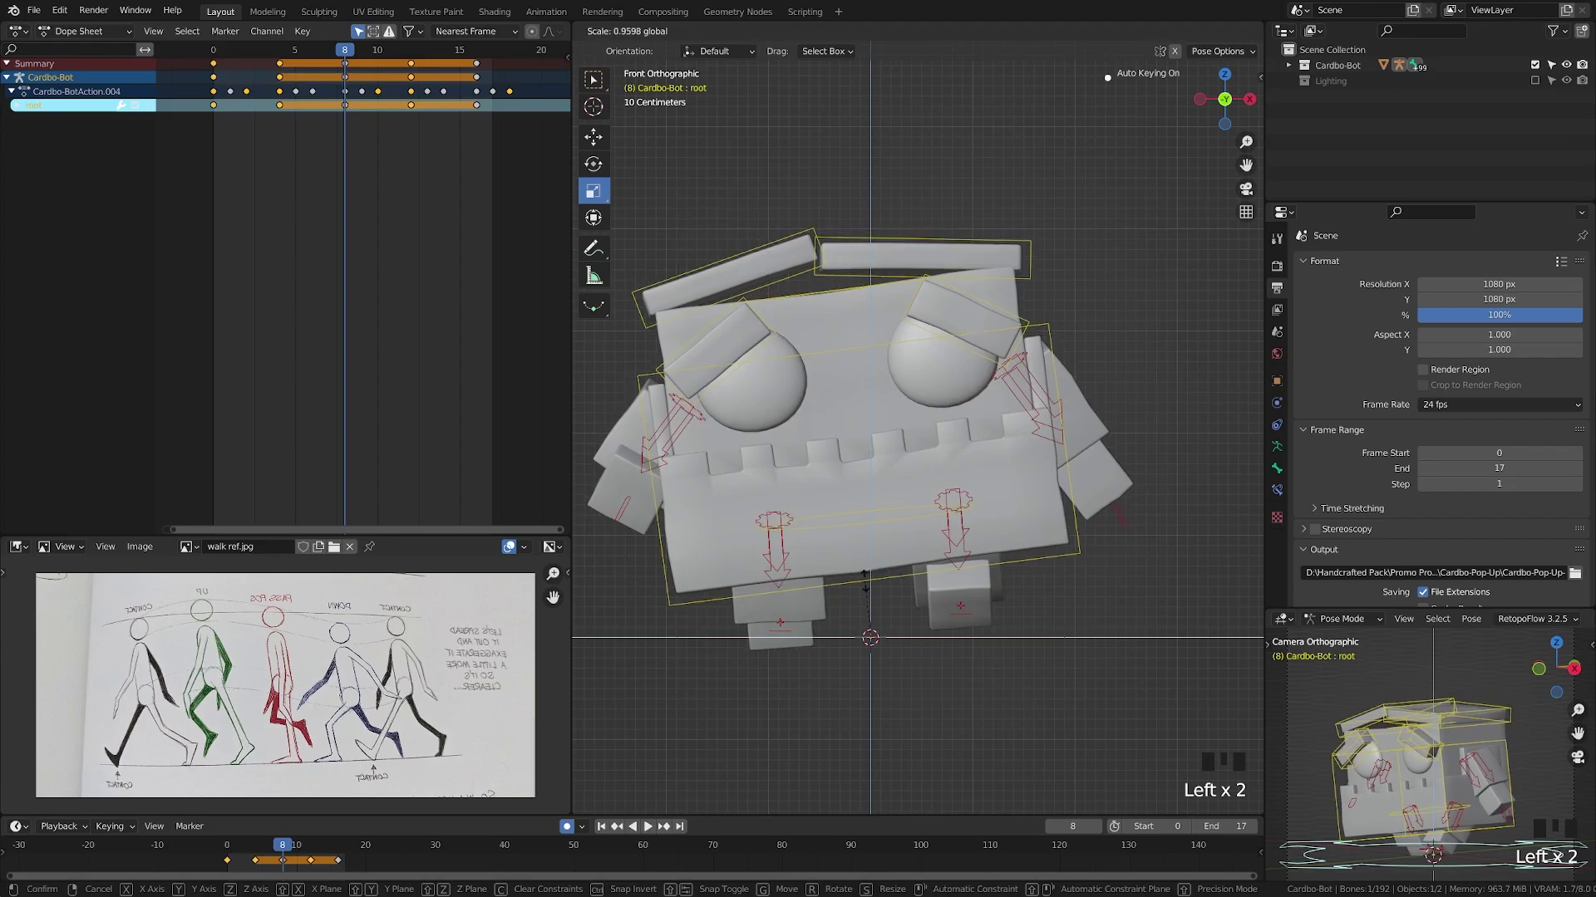
Duplicate the root bone's frame 0 keyframe to frame 16 and play back the squash animation
click(226, 861)
key(shift+d)
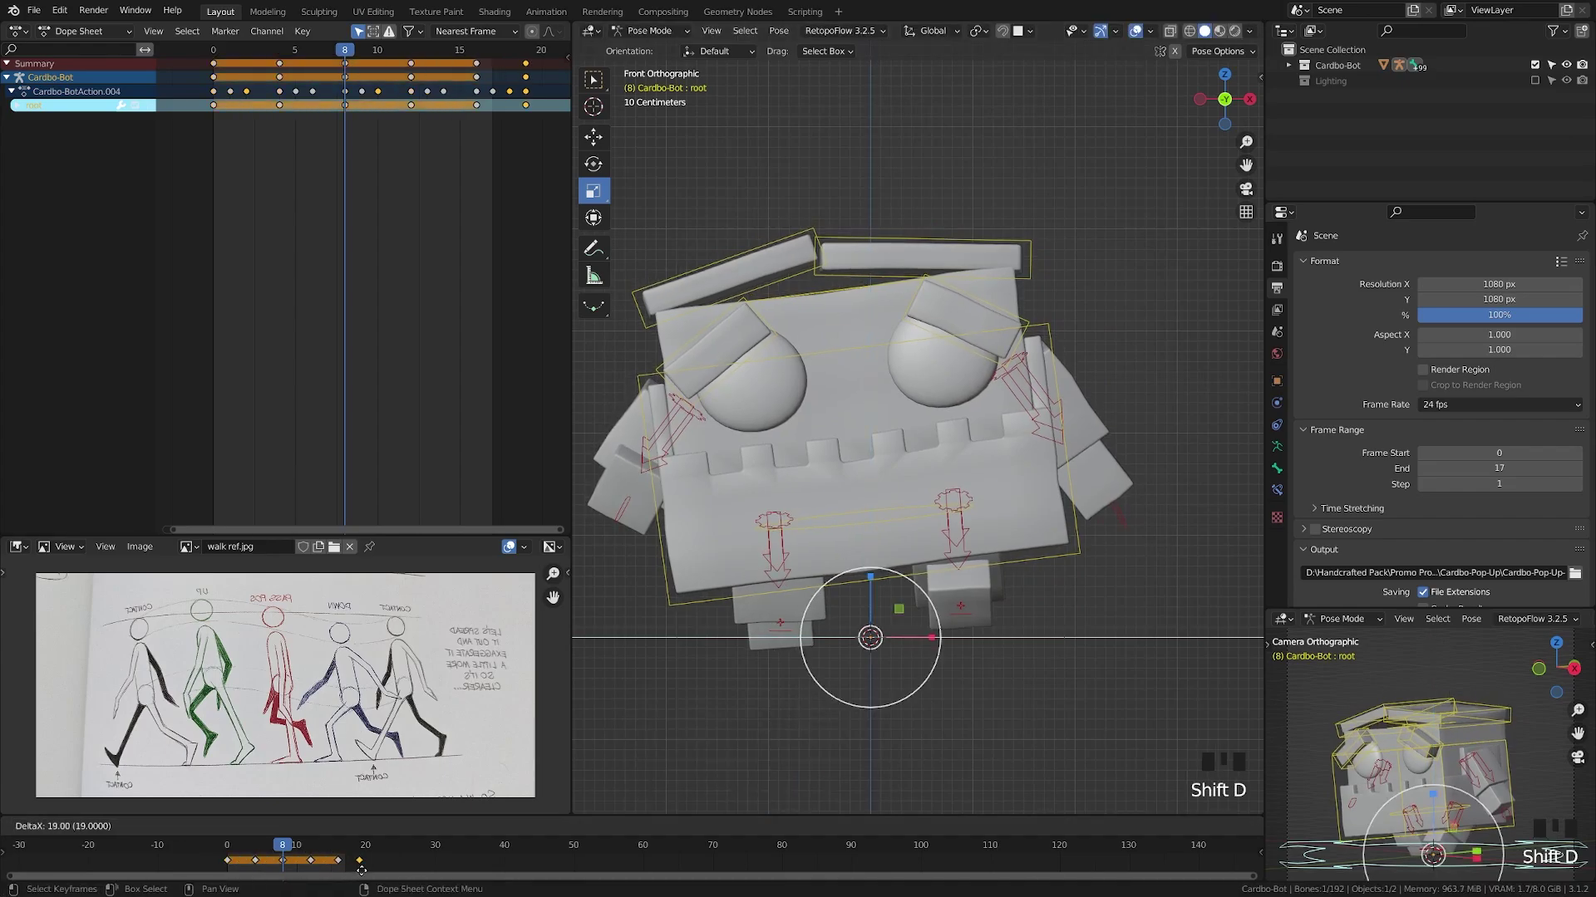
right_click(361, 870)
click(650, 827)
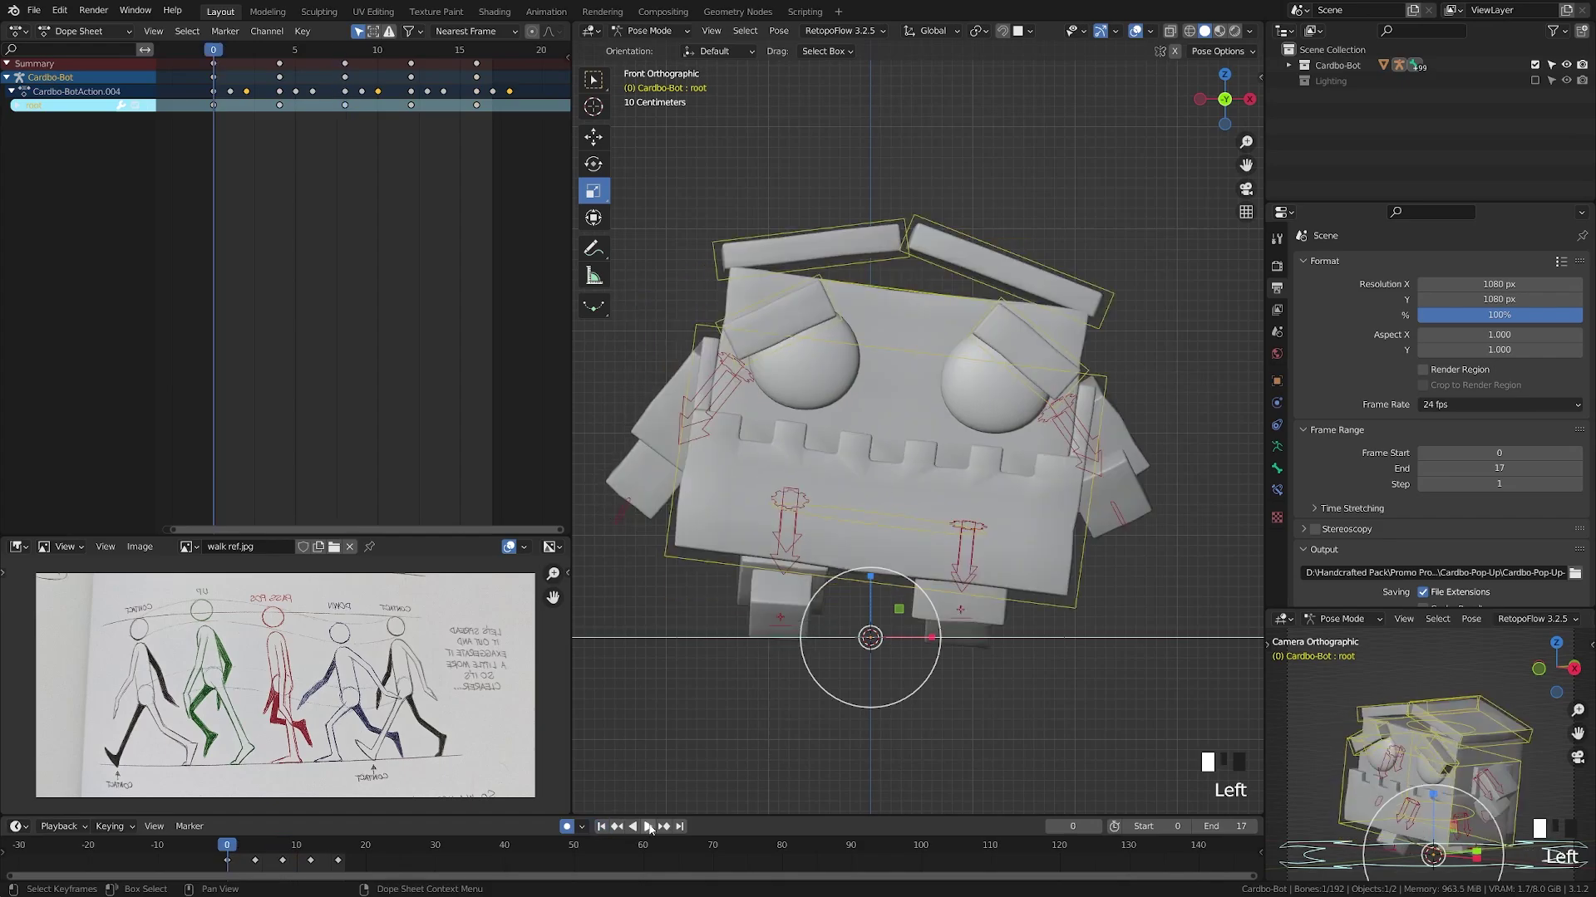
click(650, 827)
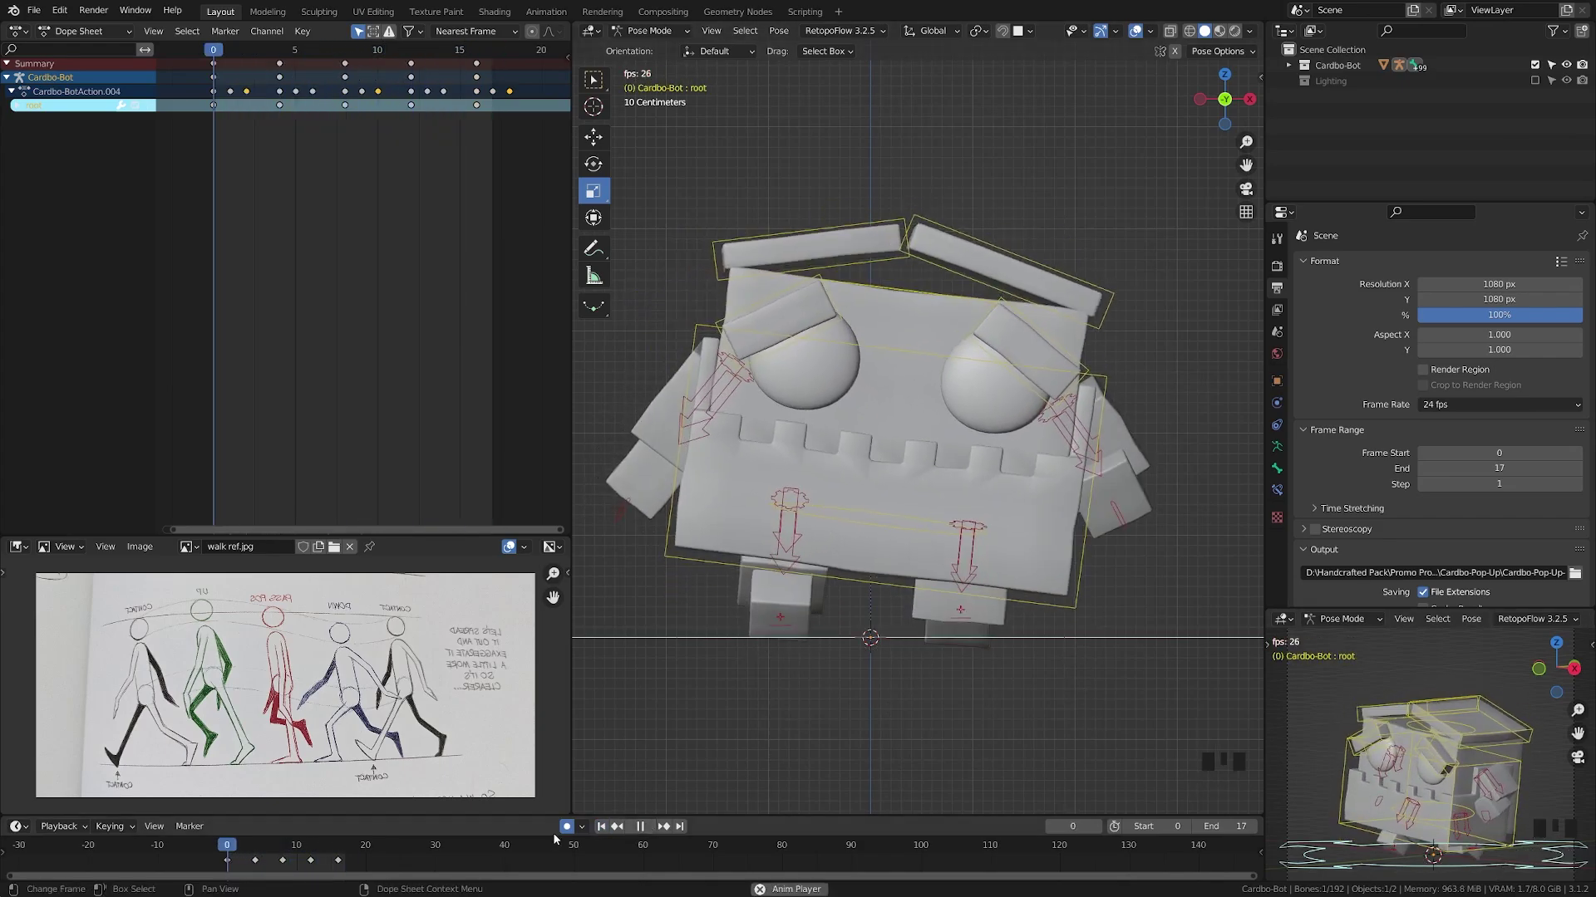
Select all of the root bone's keyframes and shift them one frame later
key(Left)
key(Left)
drag(202, 130, 432, 107)
key(g)
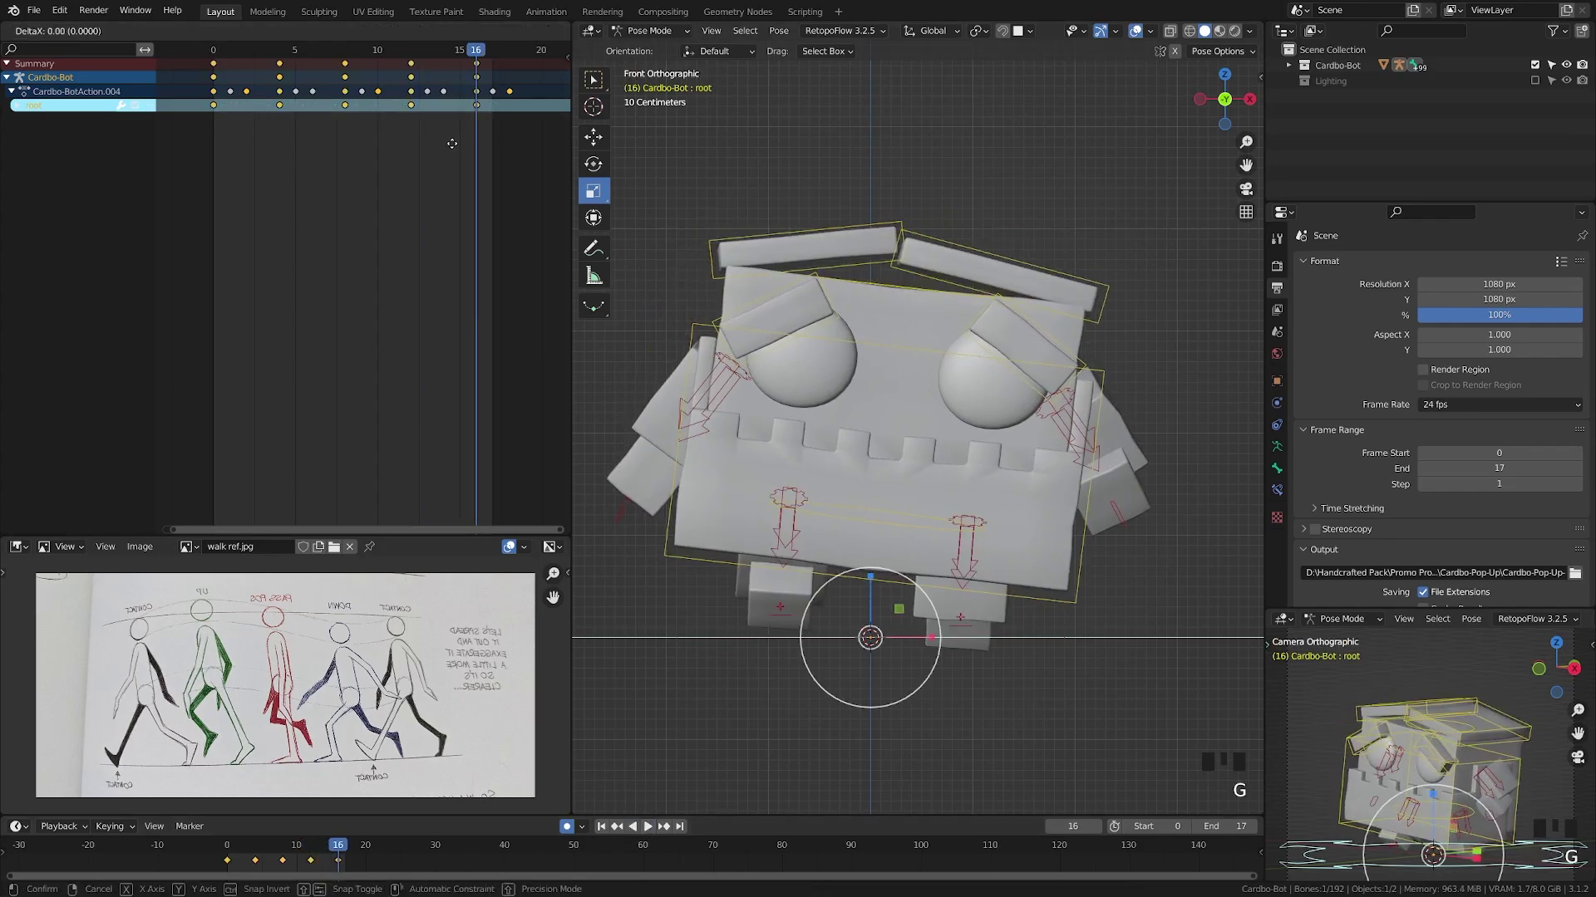
click(454, 144)
Play back the walk cycle with the shifted root keyframes, return to frame 0 and save the file
key(shift+Left)
key(shift+space)
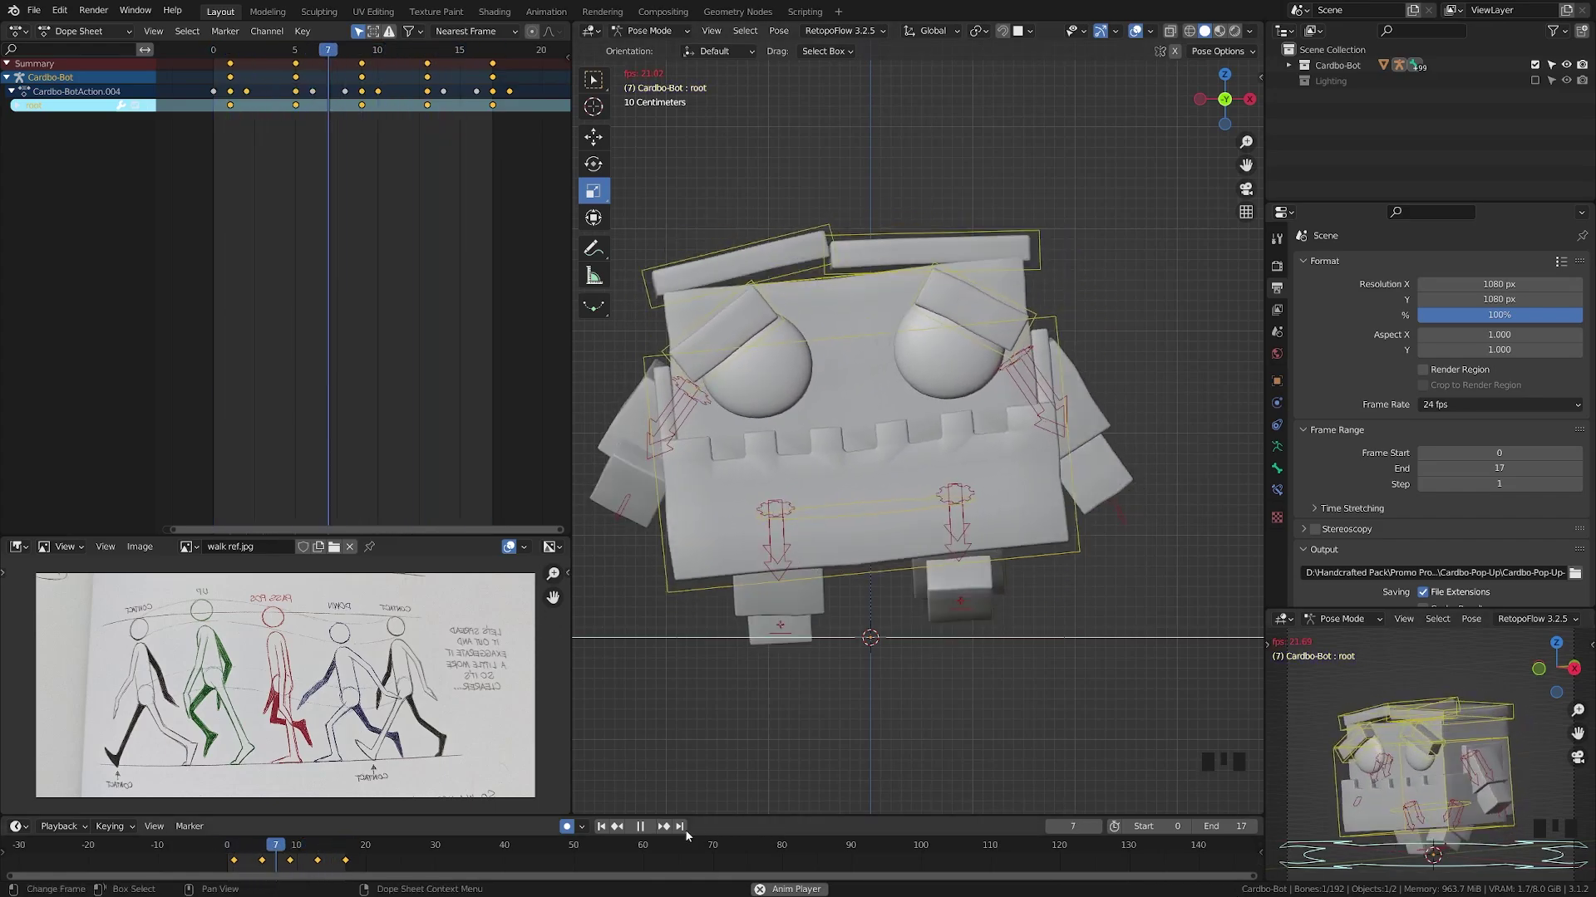
click(640, 826)
click(600, 826)
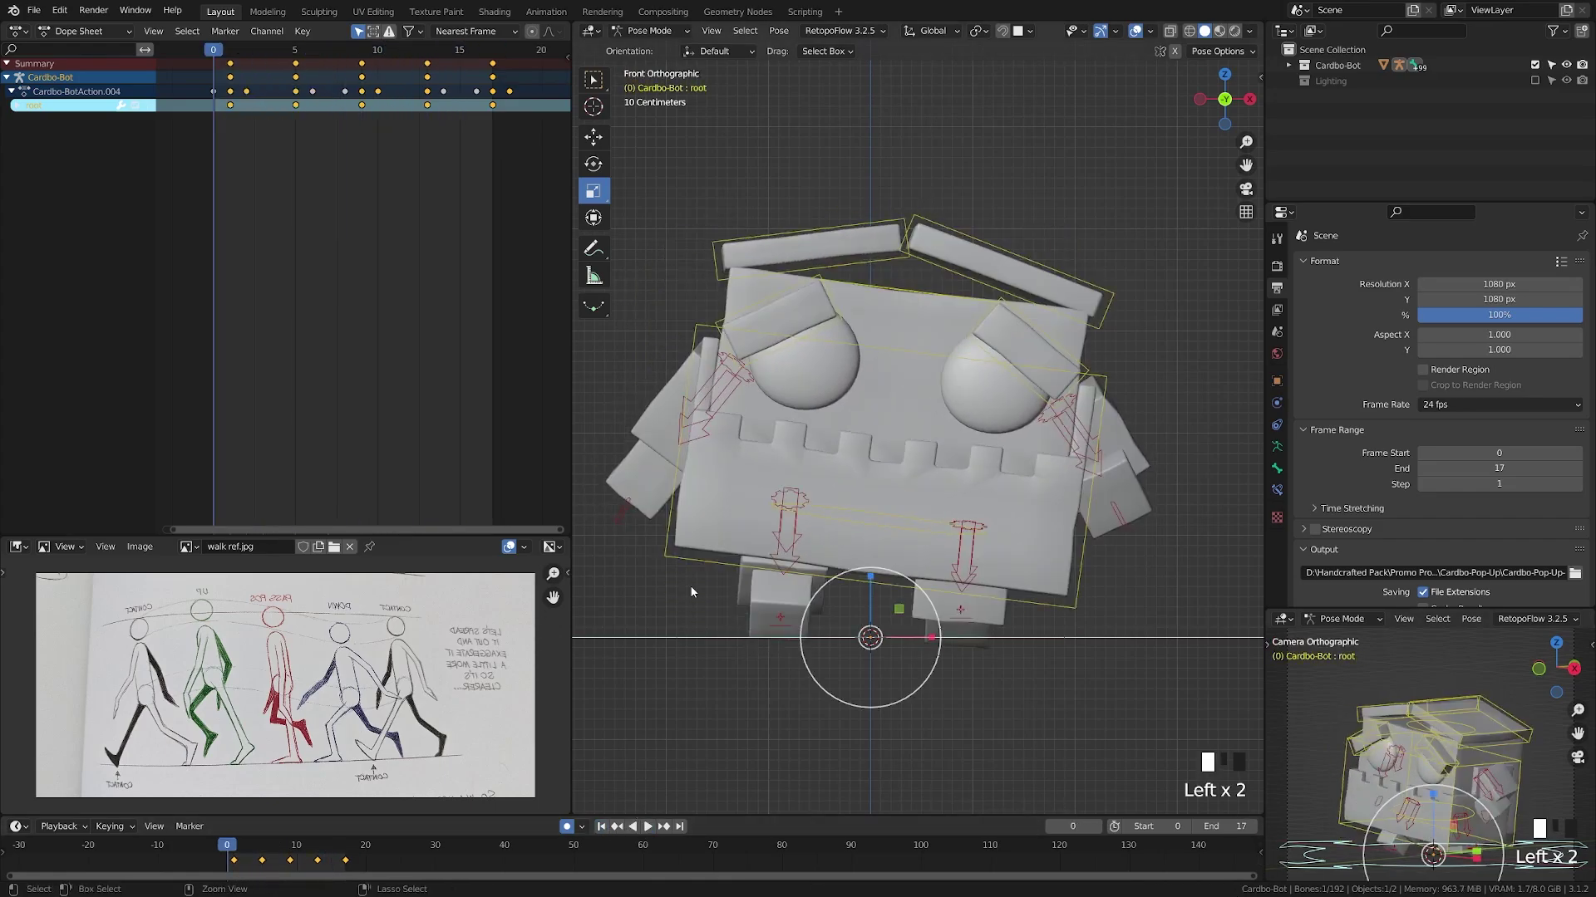
key(ctrl+s)
Switch the Dope Sheet area to the Graph Editor and show the curves of all bones, not only selected ones
click(20, 31)
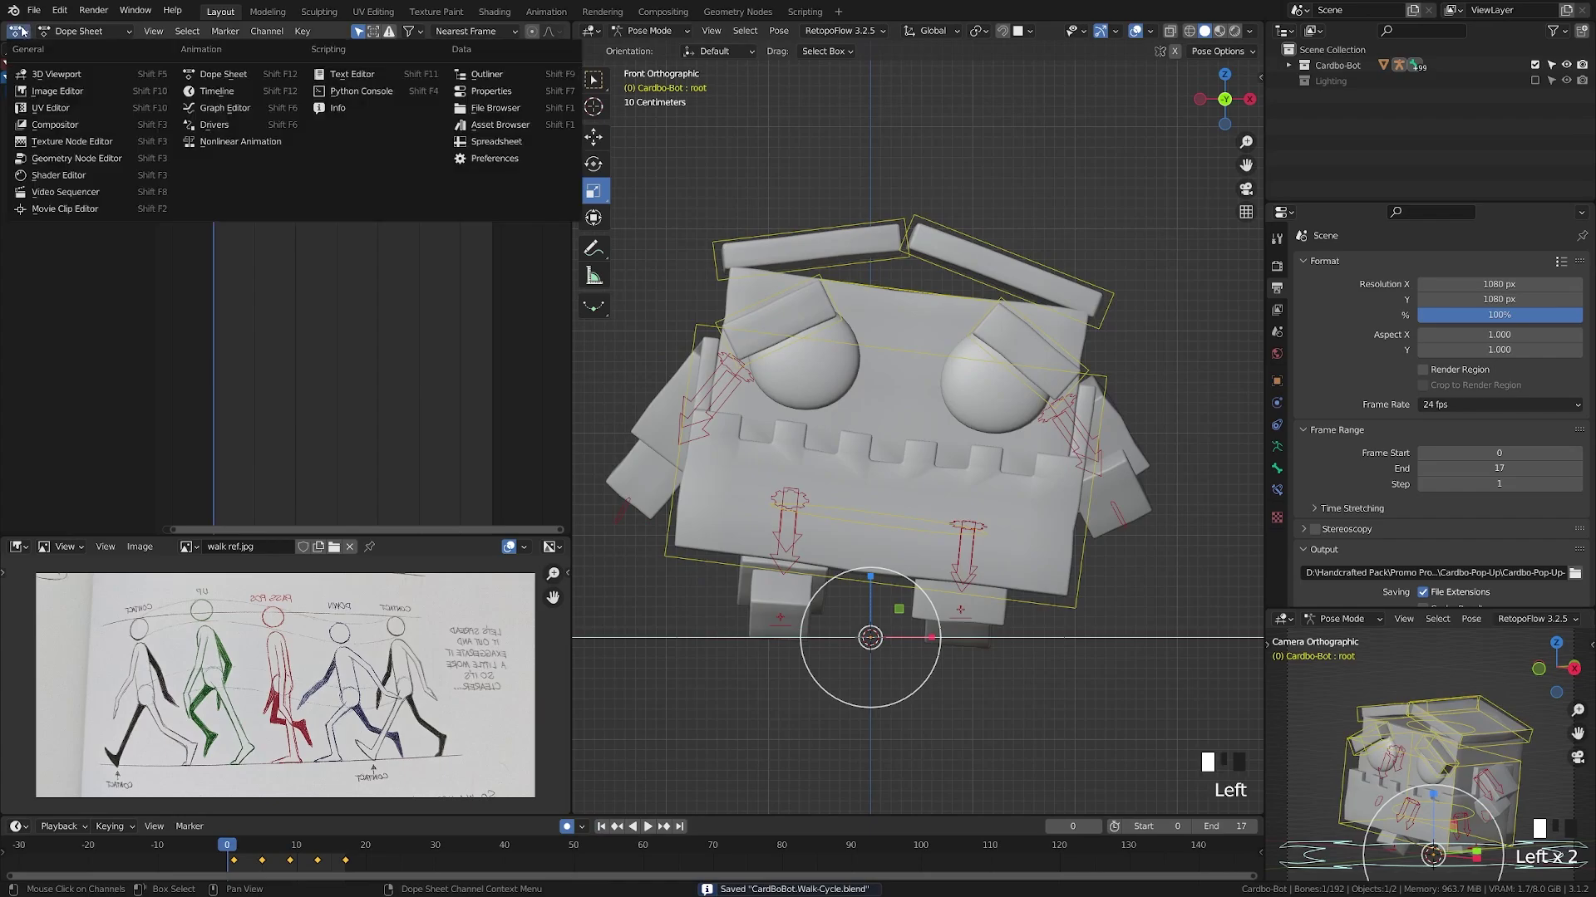
click(222, 109)
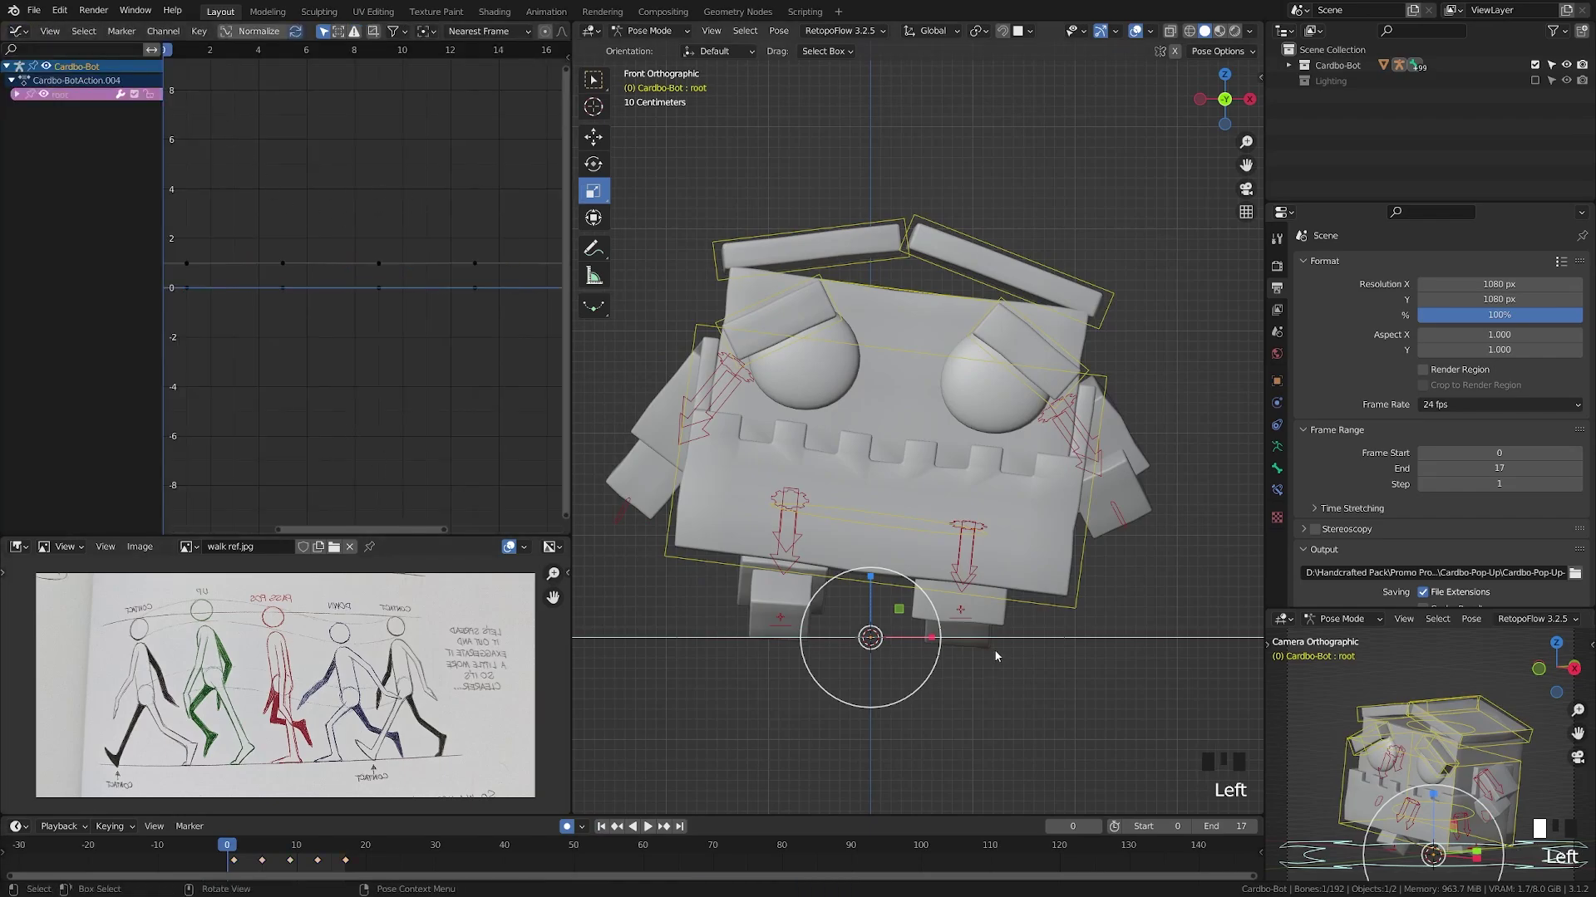
click(327, 33)
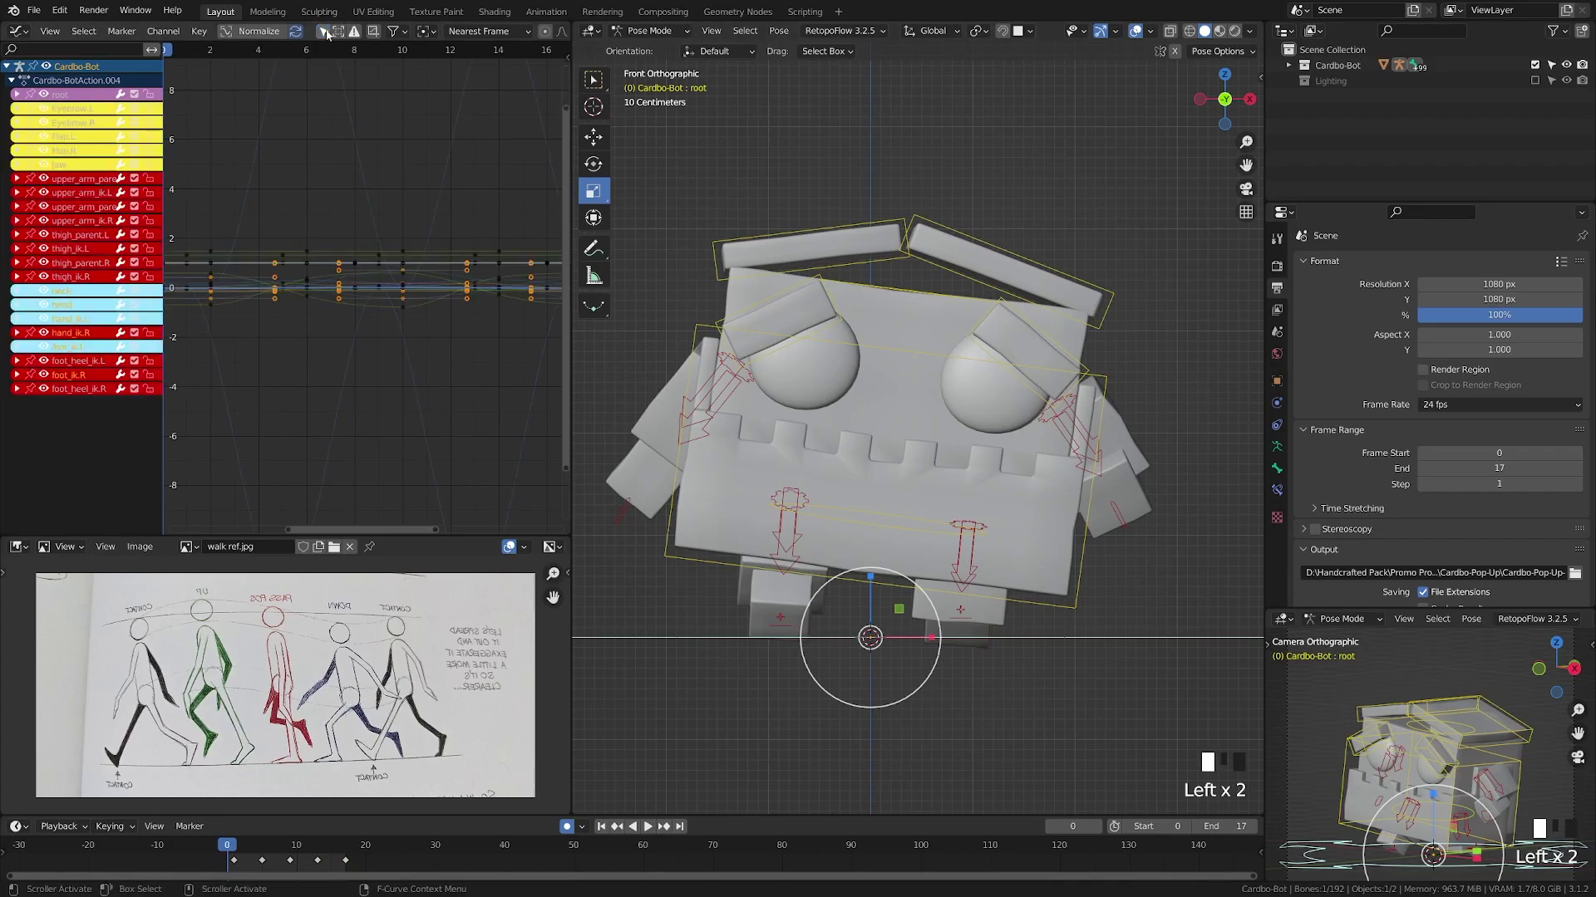
click(340, 283)
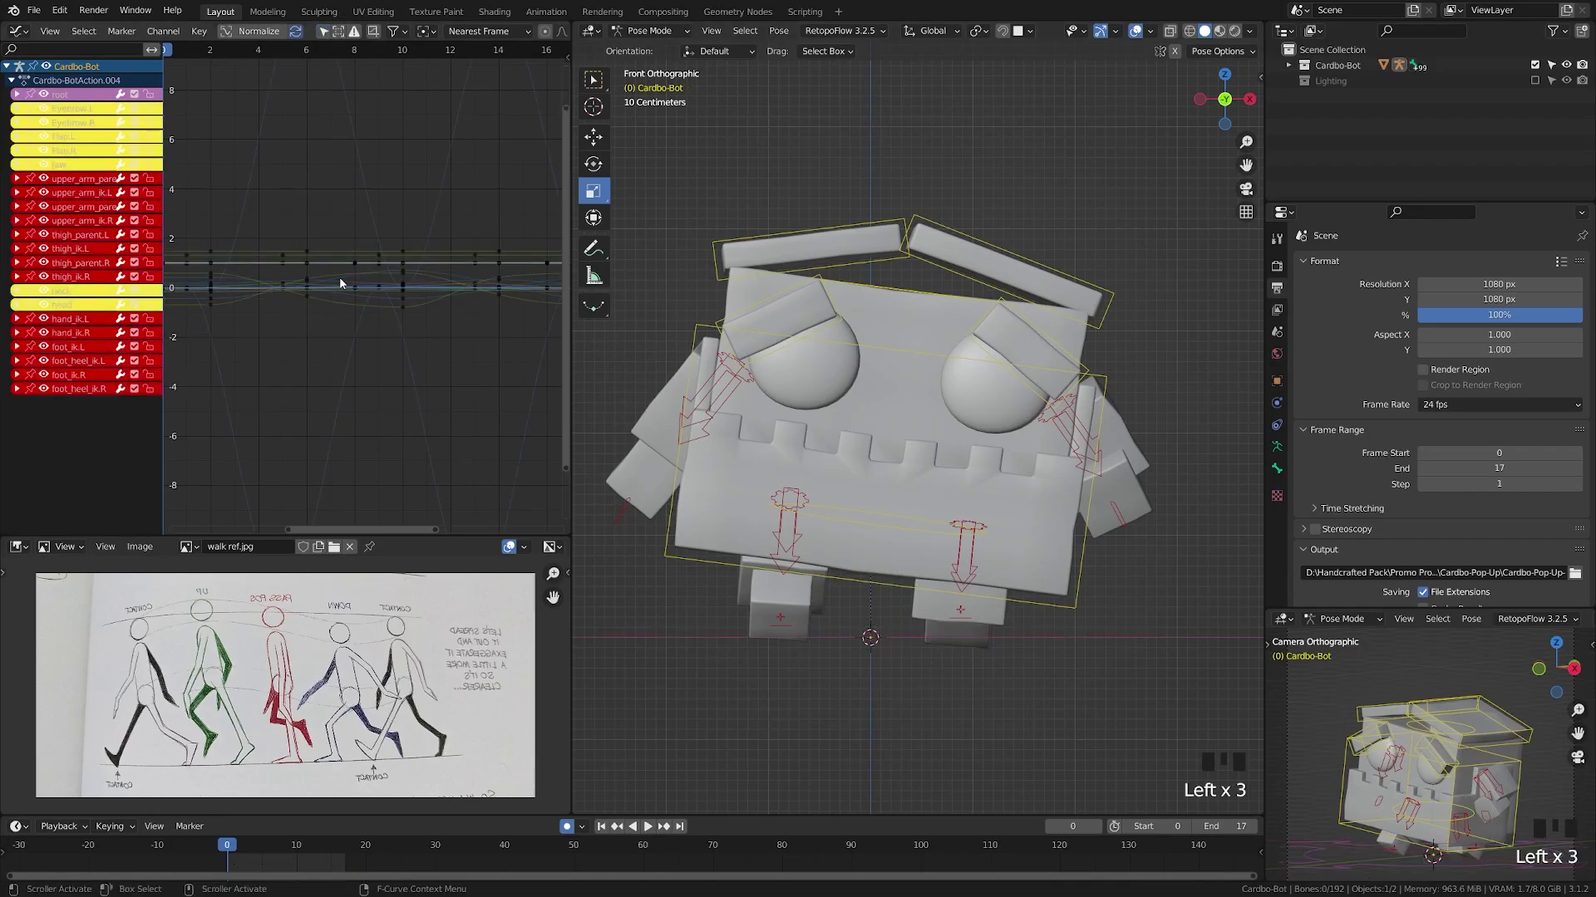
Select every keyframe of all bones and make their curves repeat with the Make Cyclic (F-Modifier) extrapolation
key(a)
scroll(340, 283, down, 10)
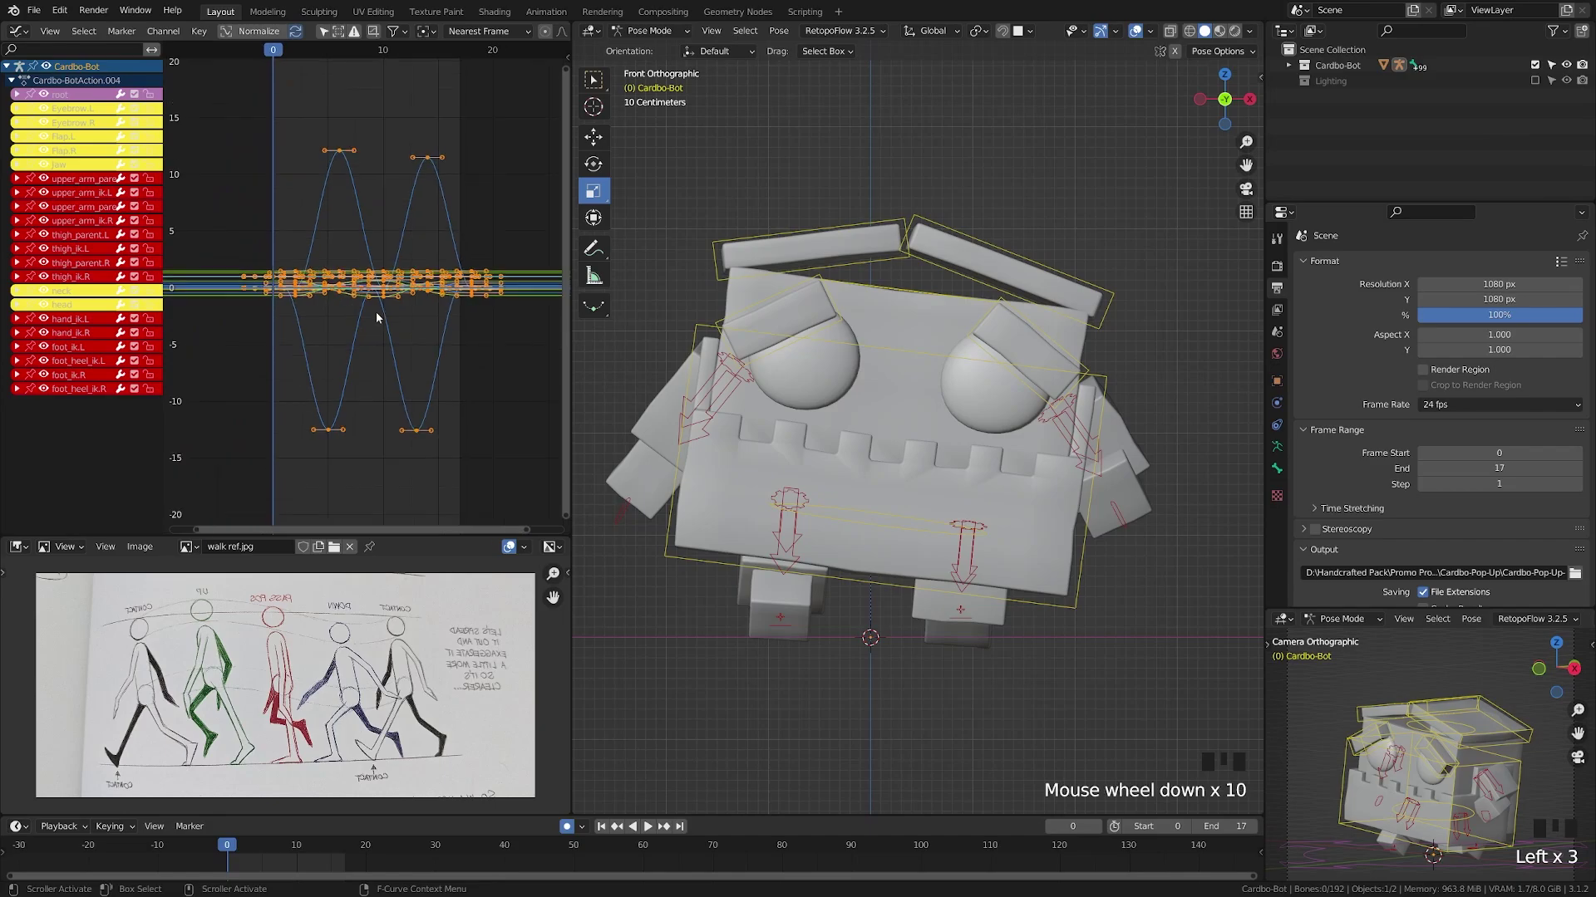
key(shift+e)
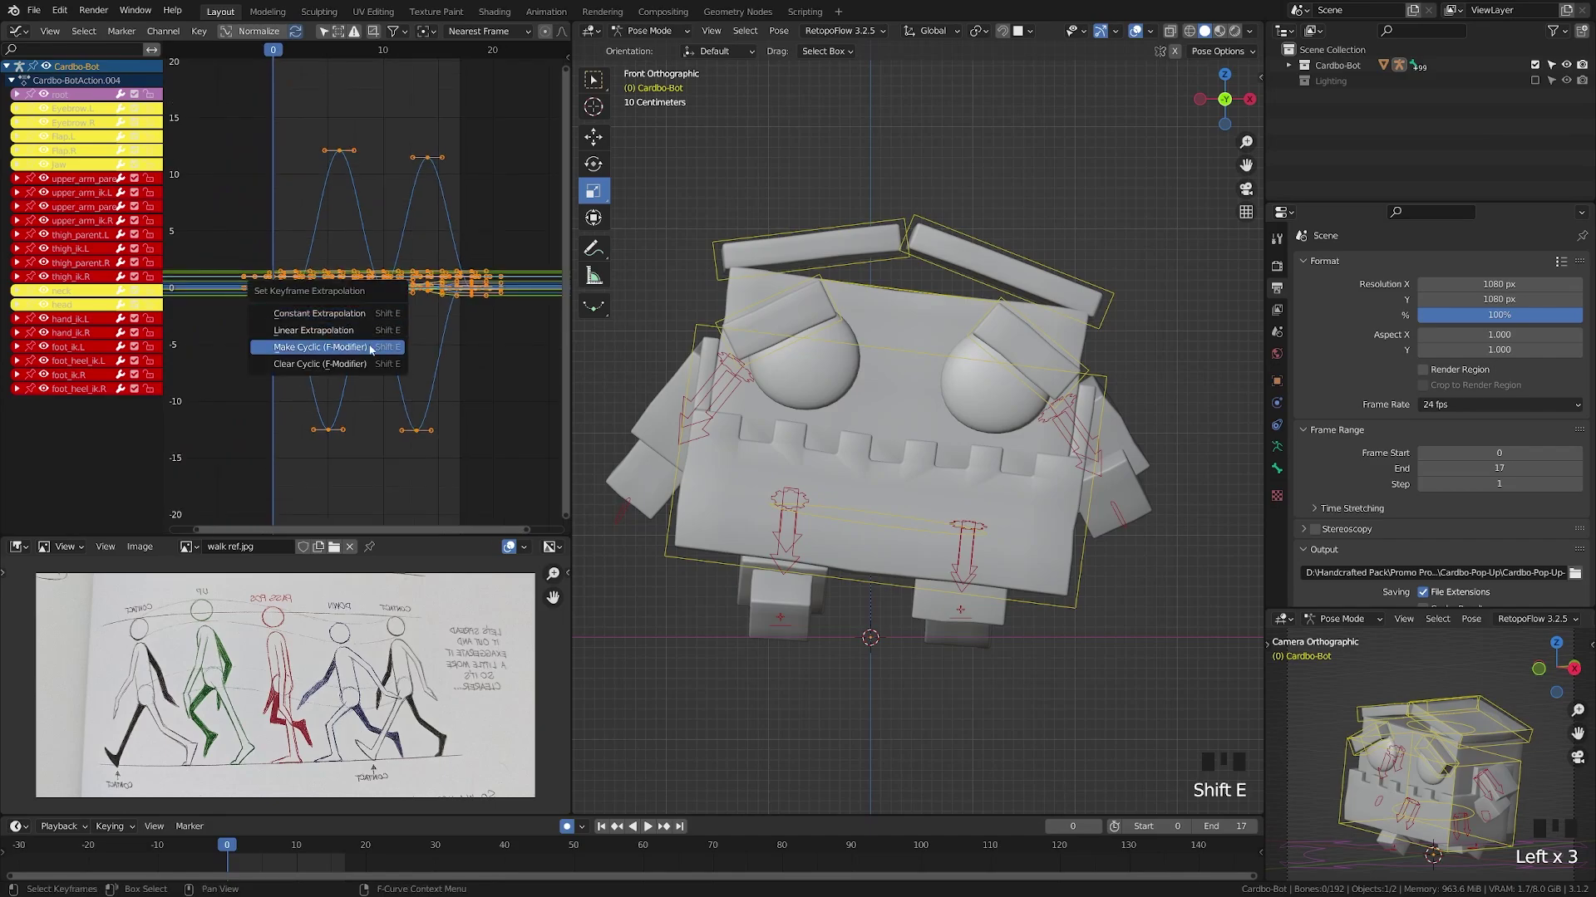
click(367, 351)
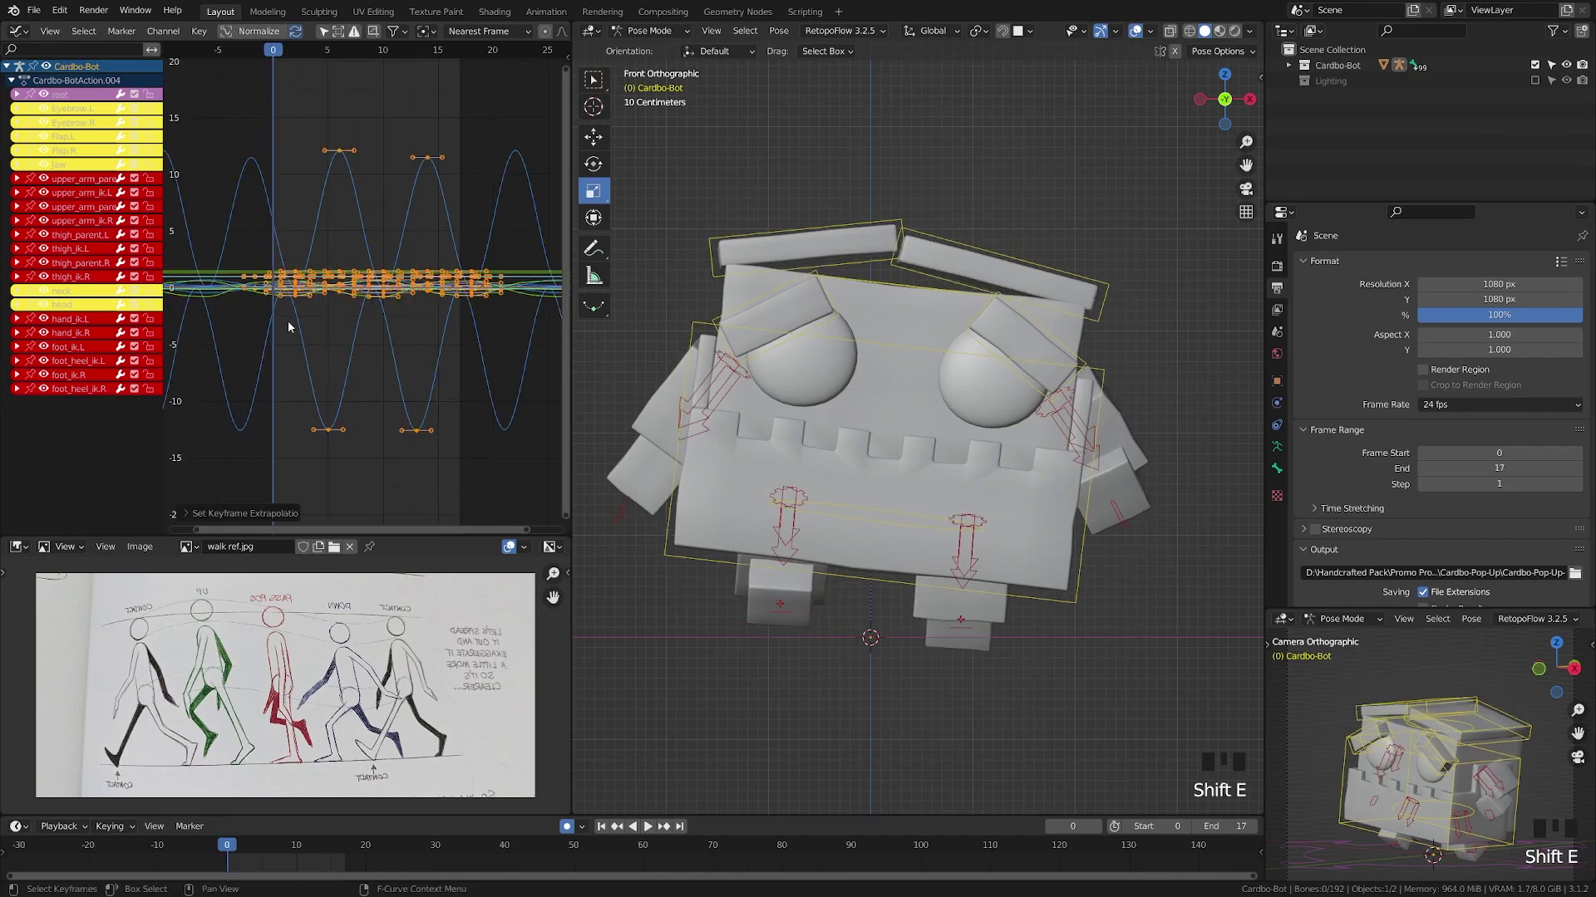
key(a)
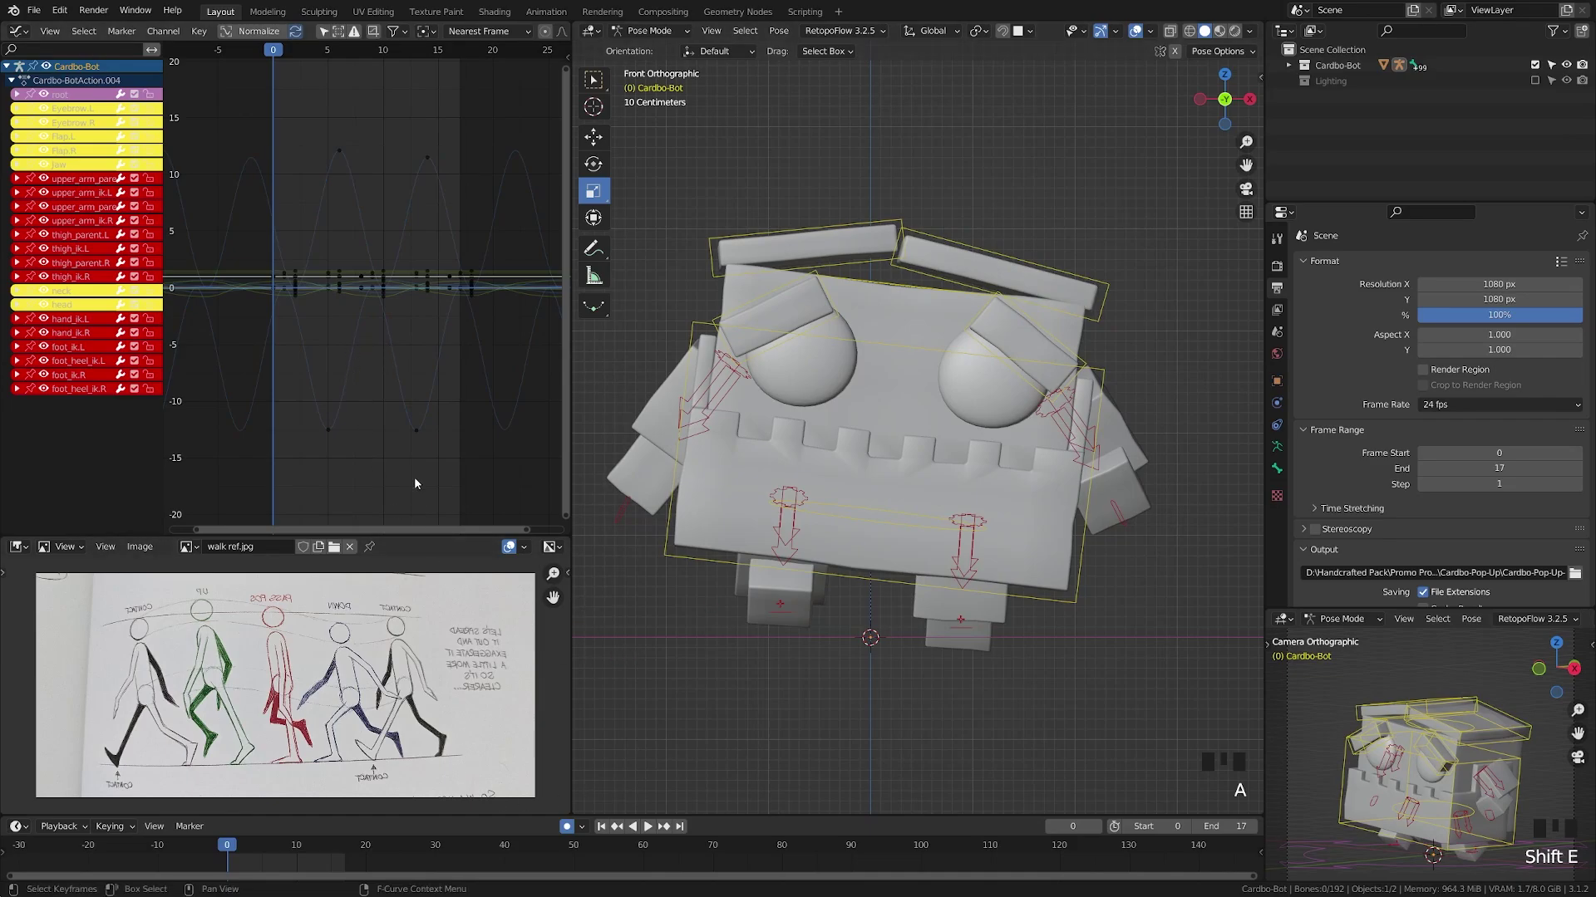
Set the end frame to 16, play the cyclic loop, and scrub frames 1 to 15 with the hand_ik.L bone selected
key(shift+space)
click(1097, 532)
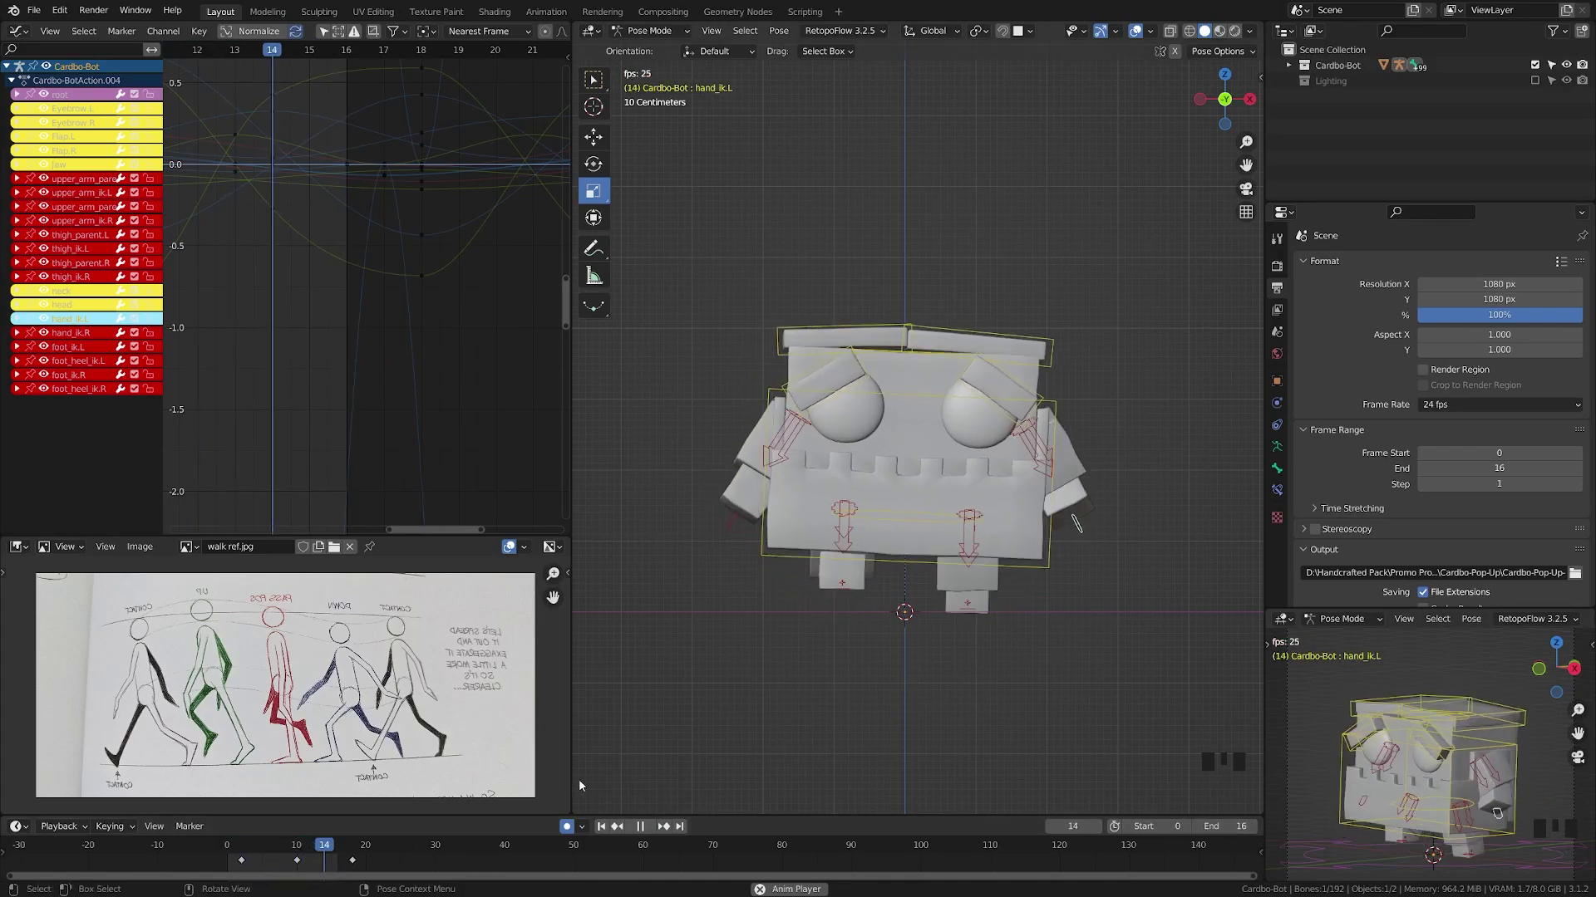
click(283, 852)
click(233, 856)
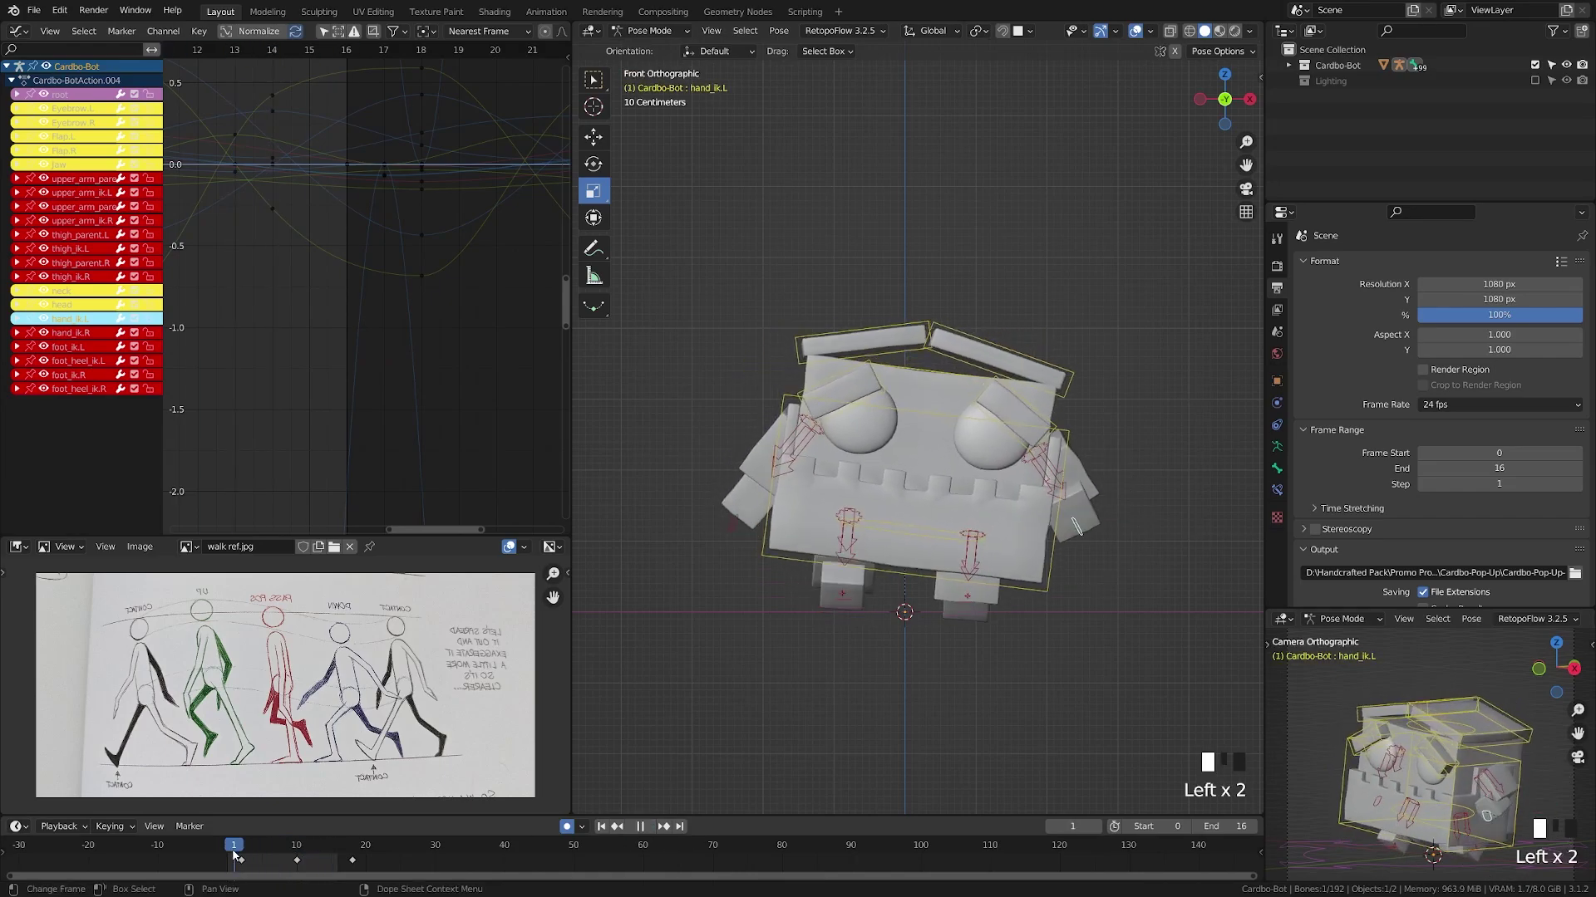
drag(234, 856, 330, 864)
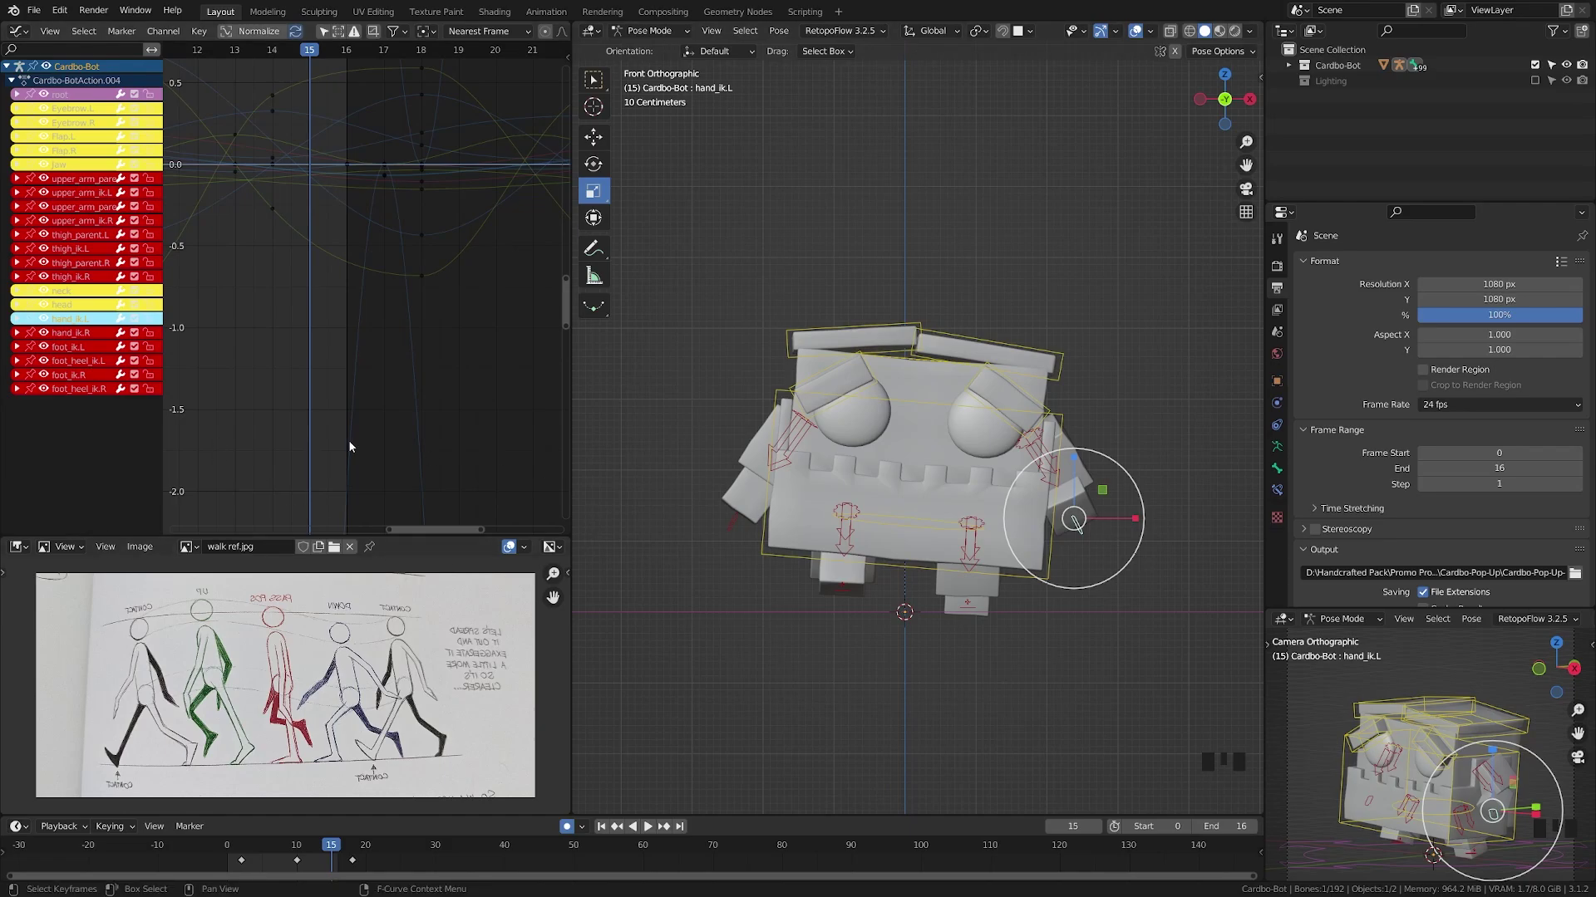
Select the root bone, limit the Graph Editor to selected bones, and frame the root's curves
click(880, 618)
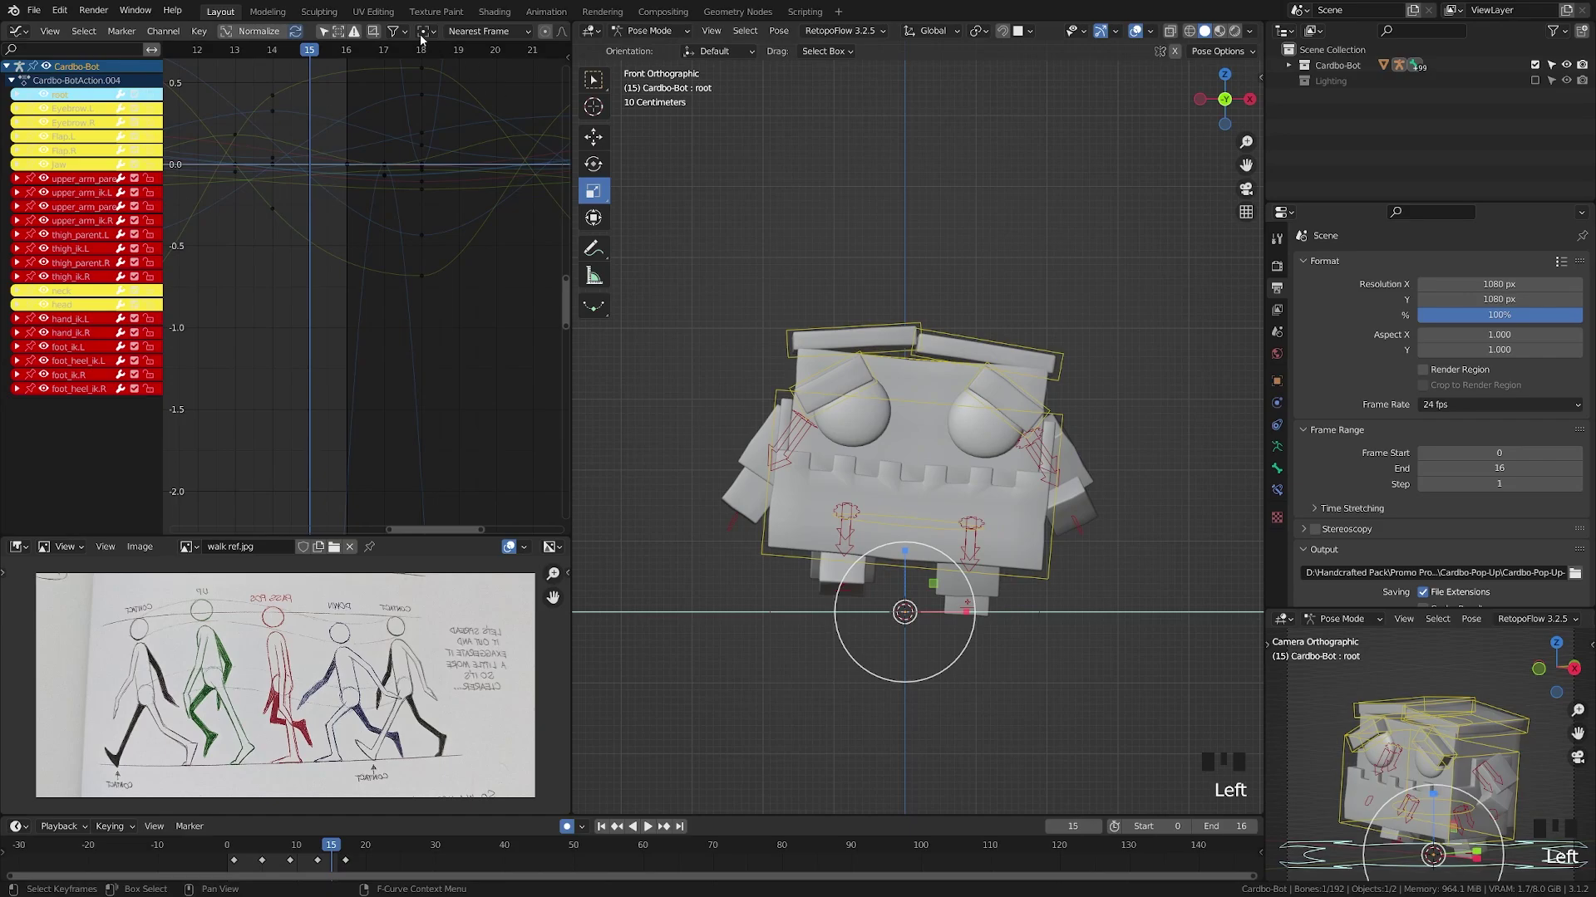
scroll(299, 259, down, 6)
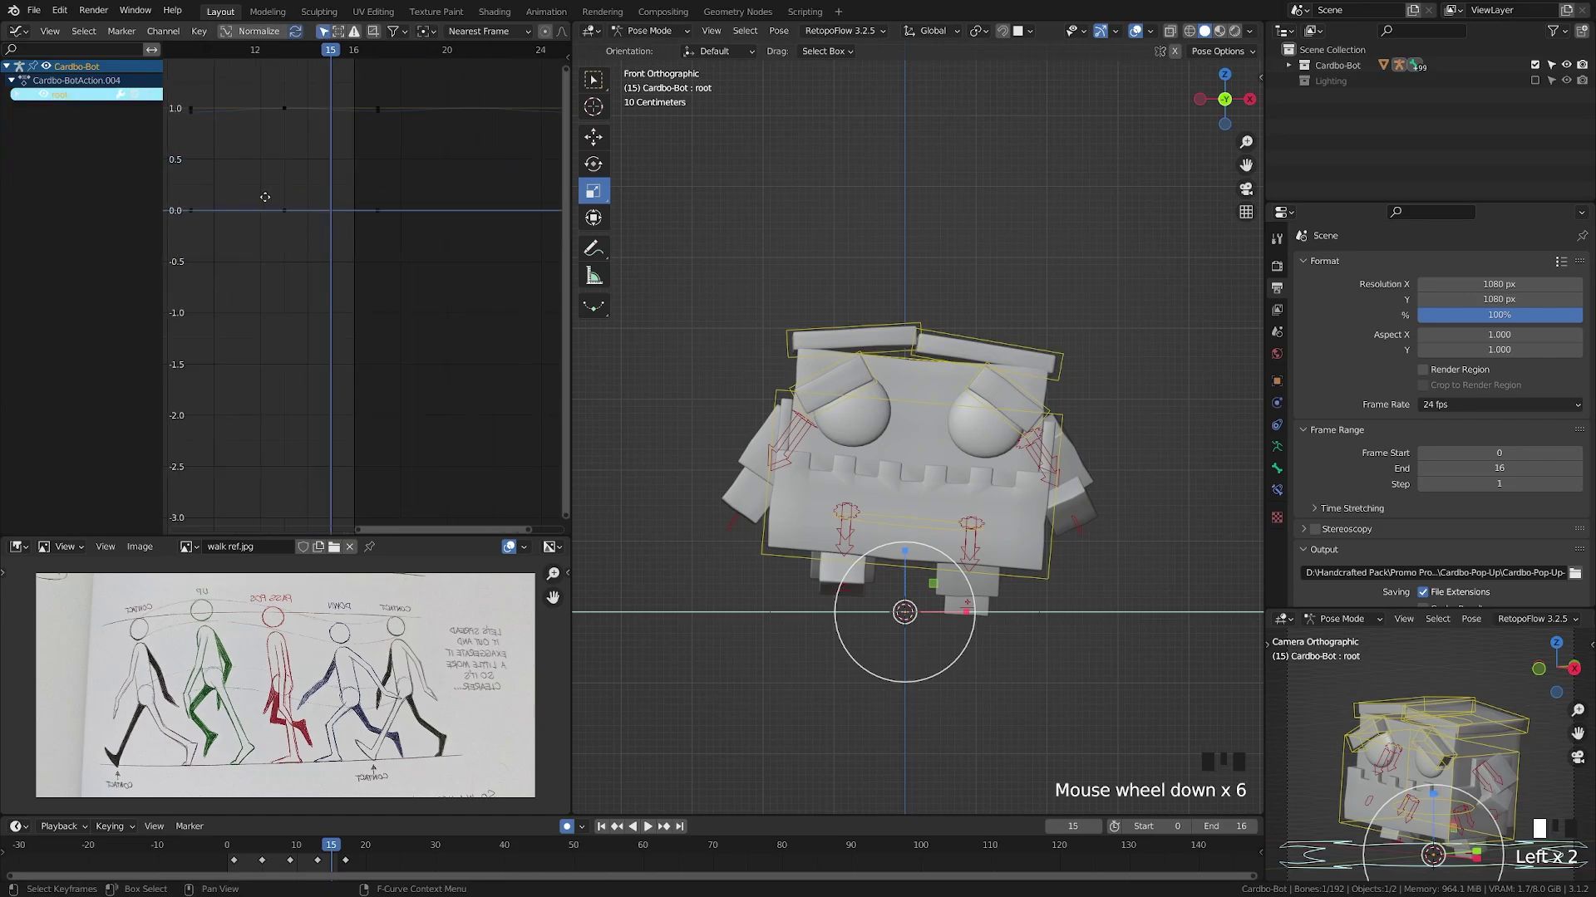
middle_drag(299, 259, 321, 281)
key(a)
key(KP_Decimal)
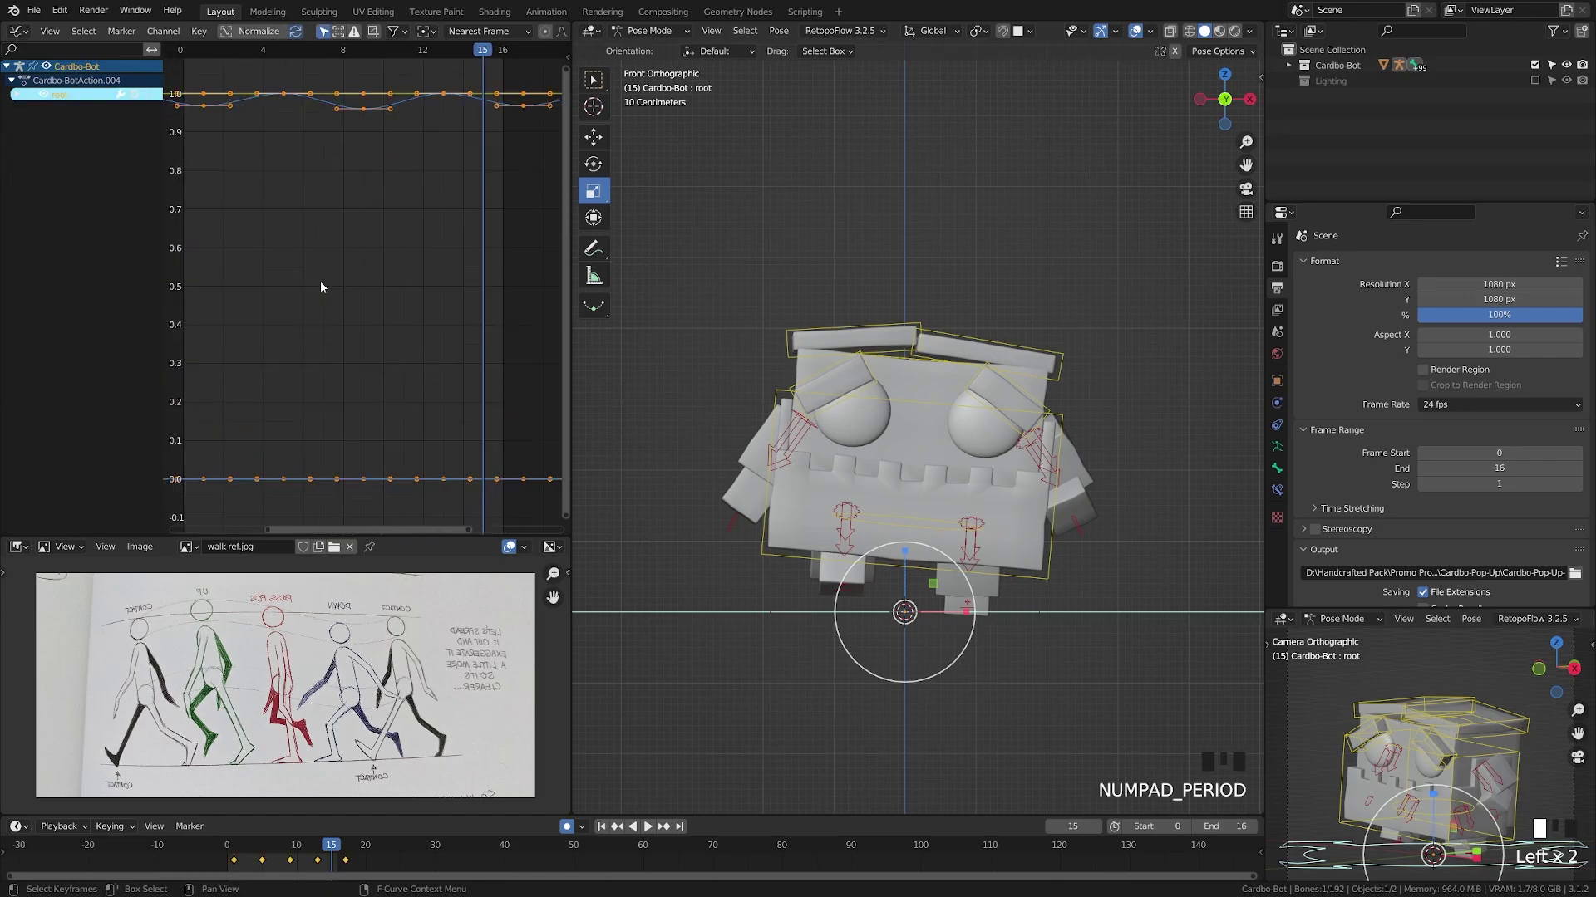
key(a)
shift+middle_drag(351, 133, 262, 215)
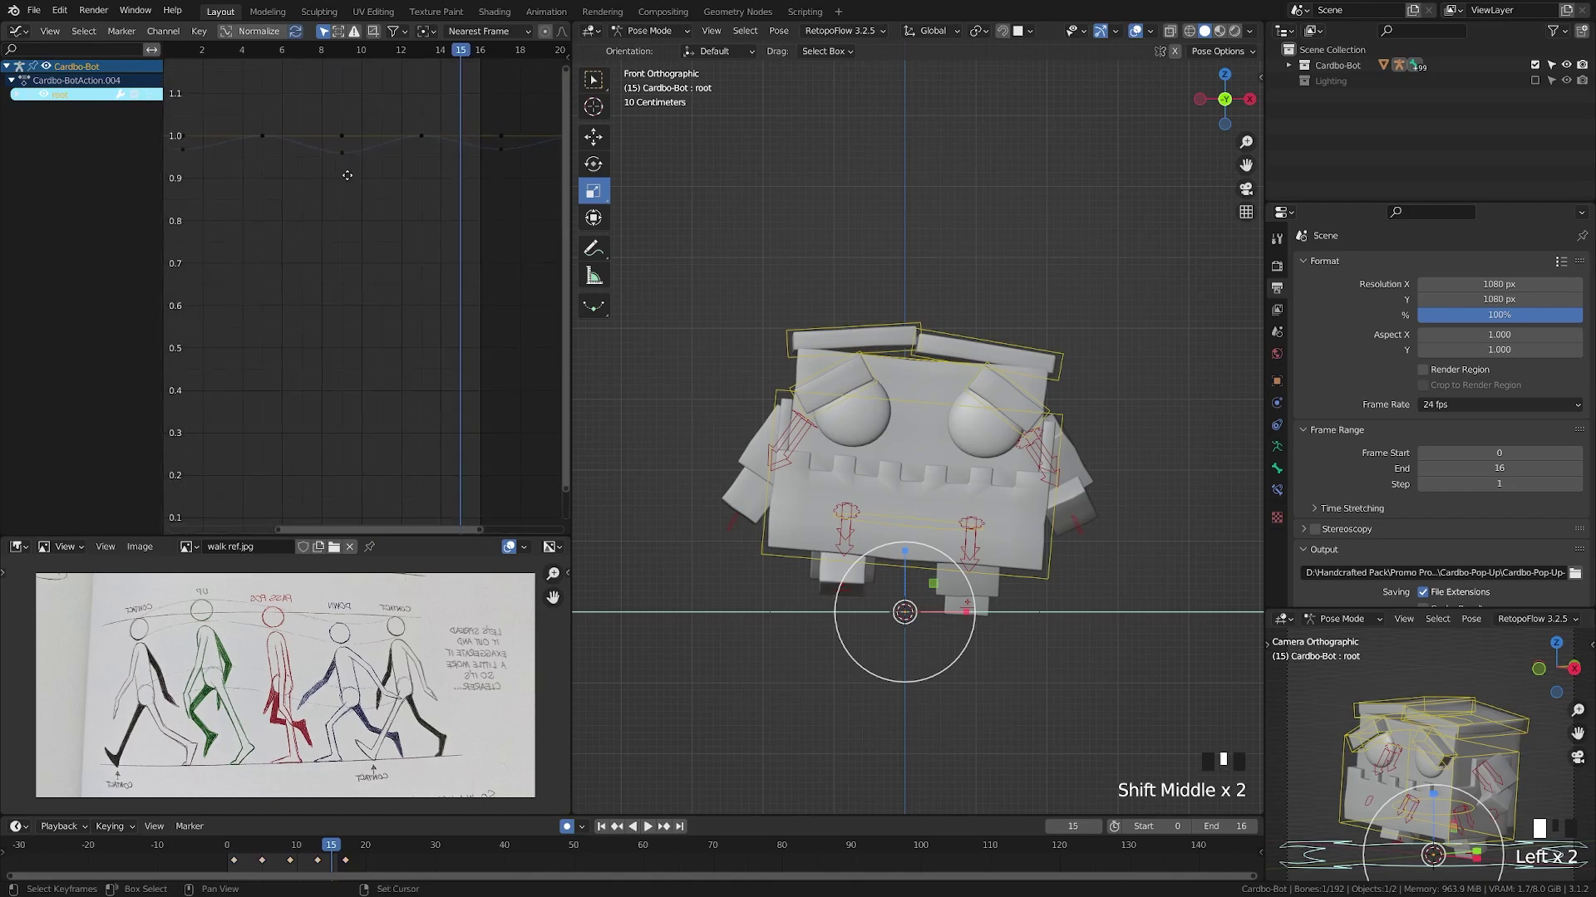
Expand the root bone's channels, leave only the Z Scale curve visible, and frame it in the graph
click(17, 94)
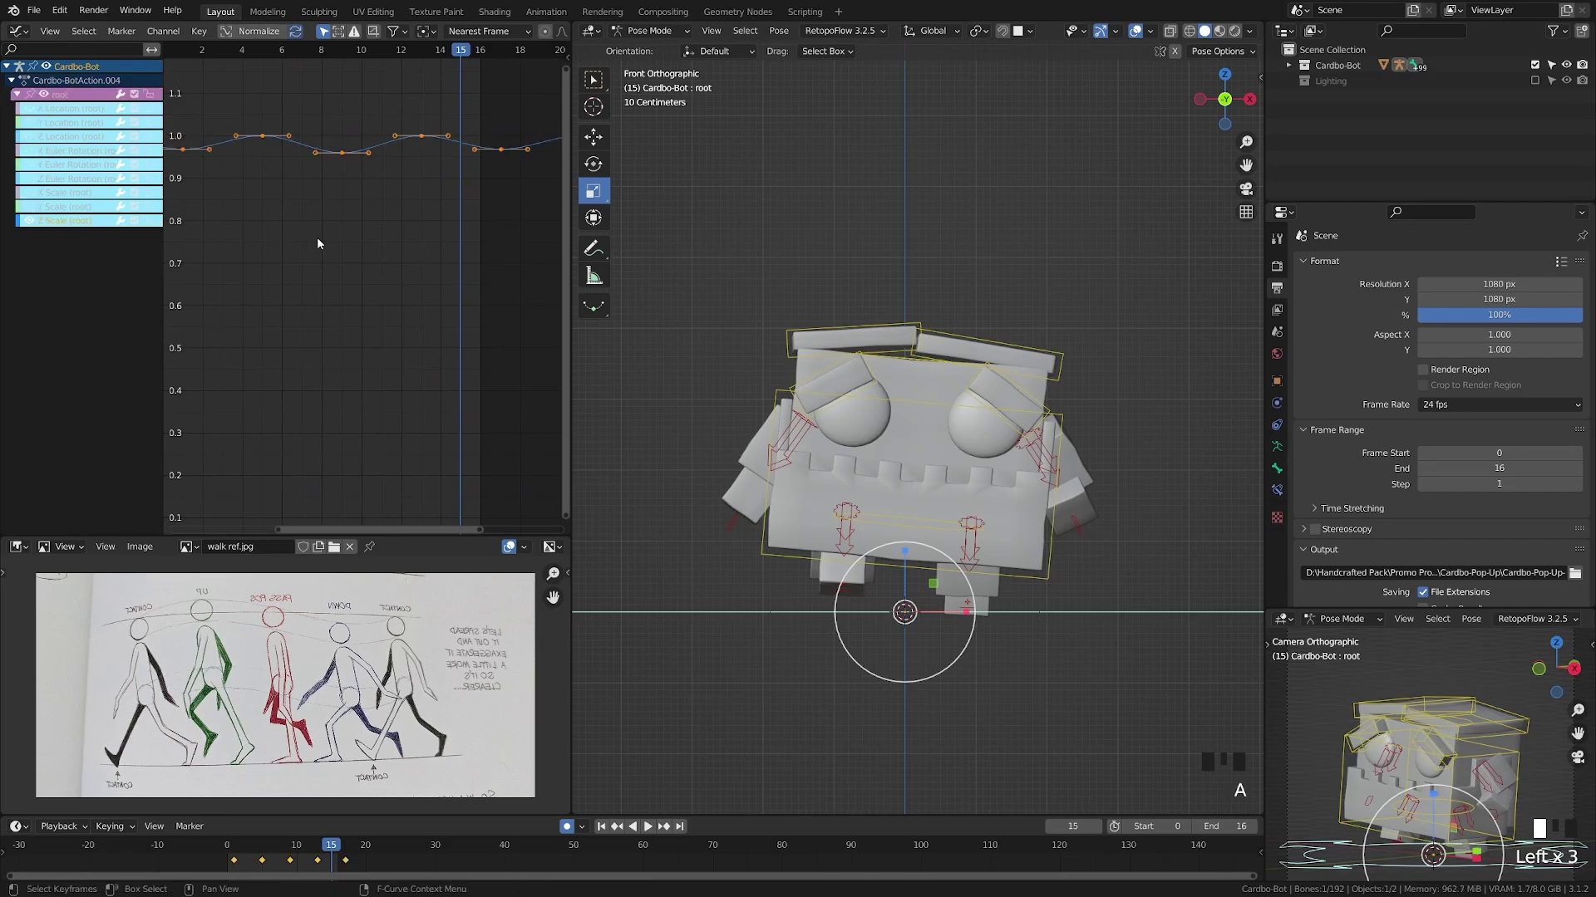
key(KP_Decimal)
key(a)
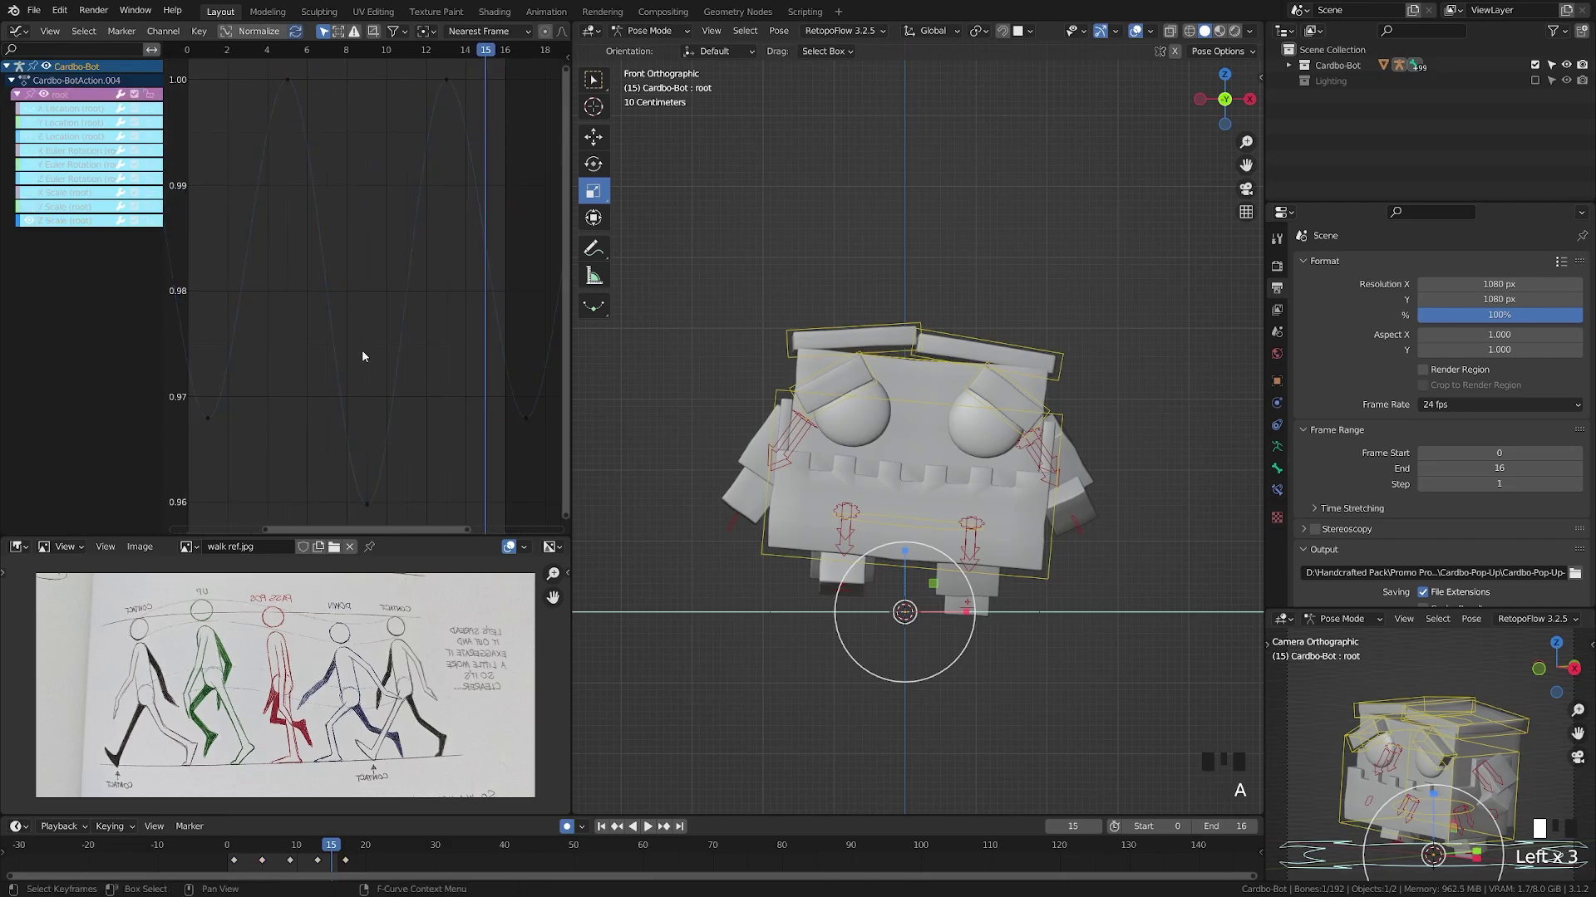
Set the pivot point to Individual Centers and scale all Z Scale keyframe handles to about twice their length
key(a)
click(425, 32)
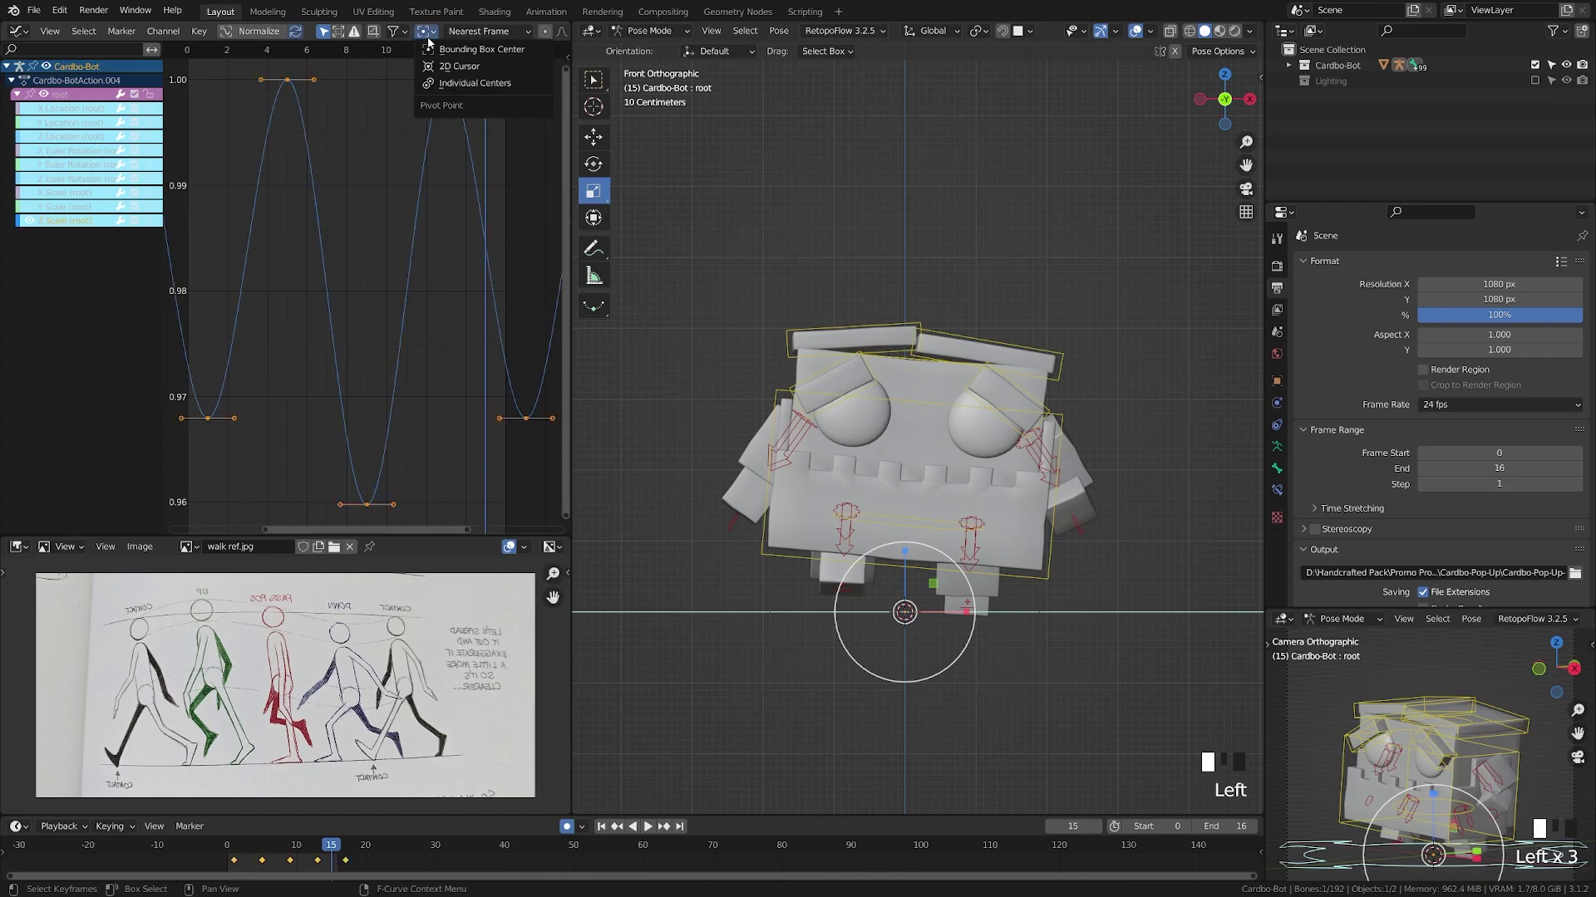
click(449, 83)
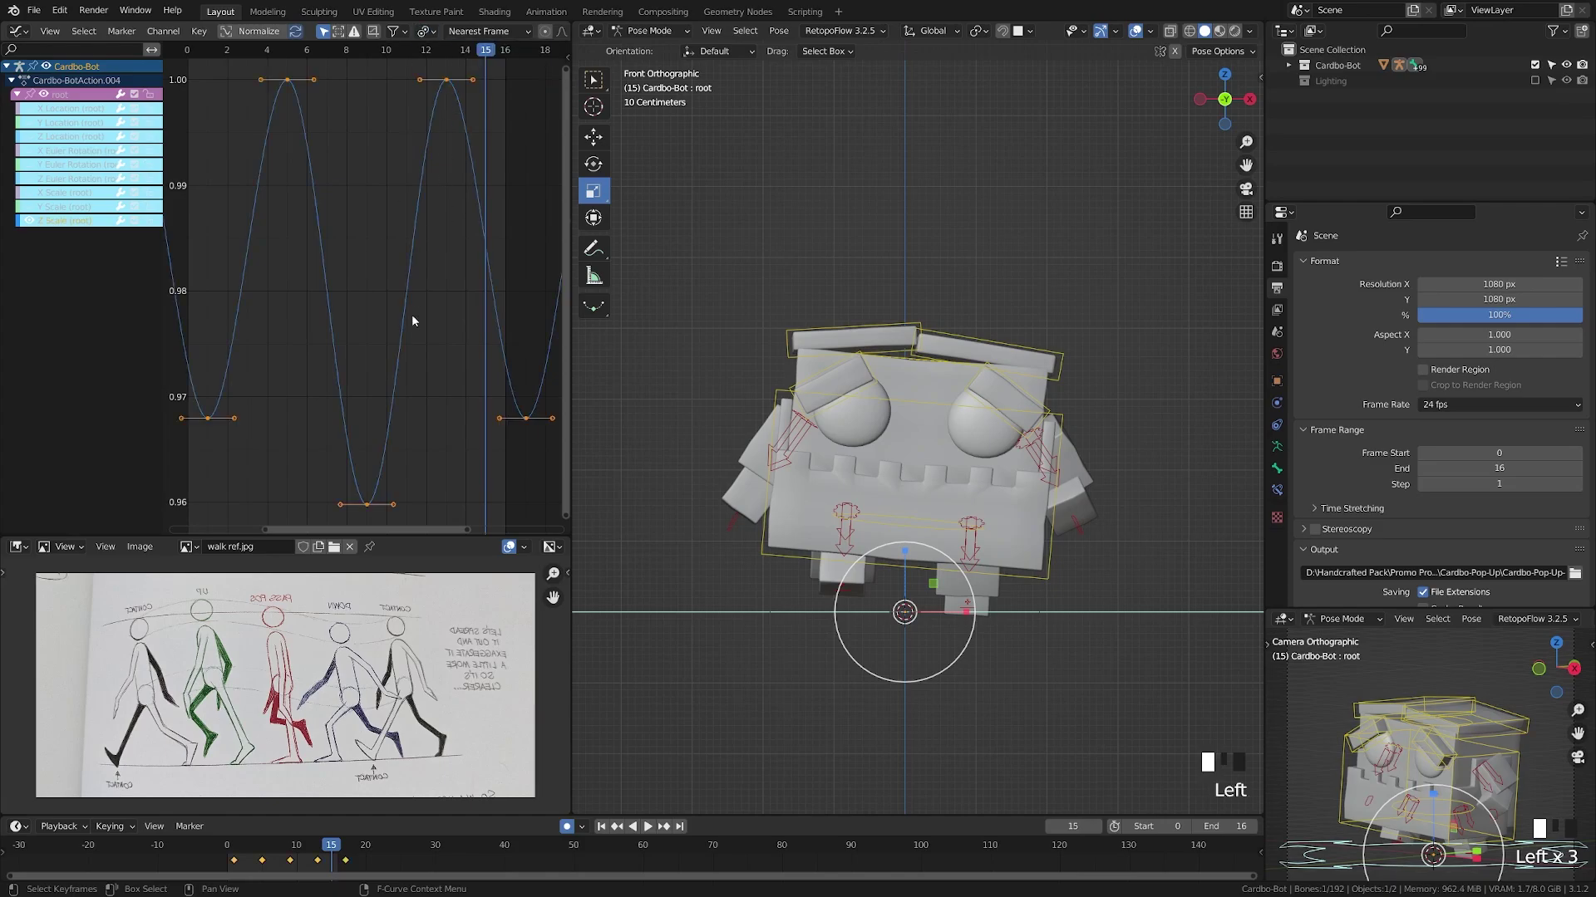
key(s)
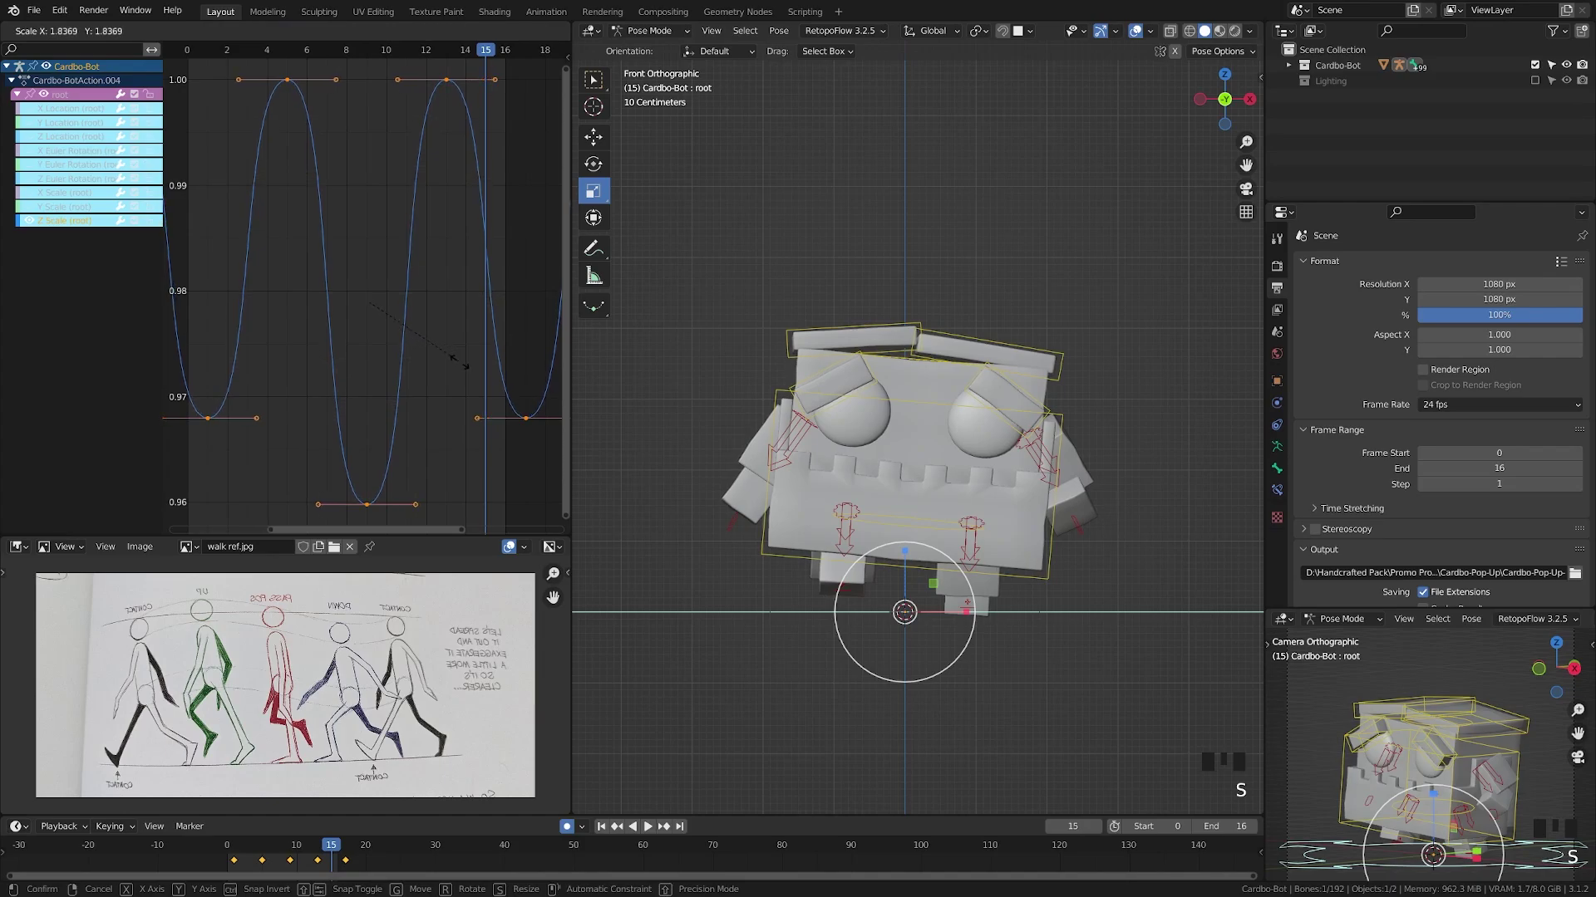
click(472, 375)
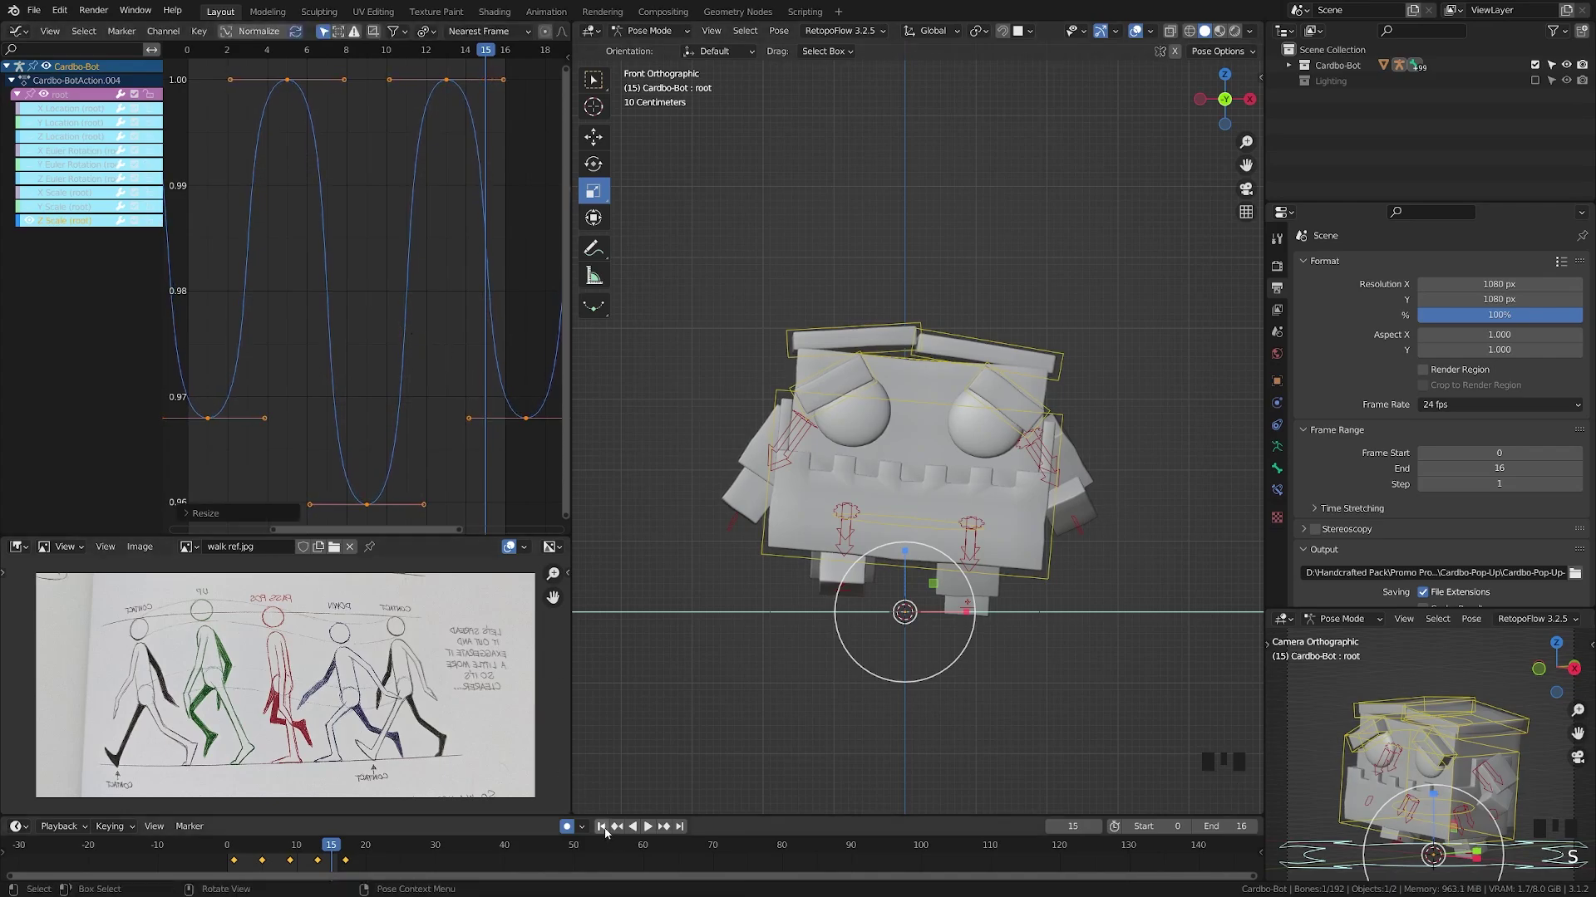
Play back the looping walk cycle and examine Cardbo-Bot's motion from several angles
key(Left)
key(shift+space)
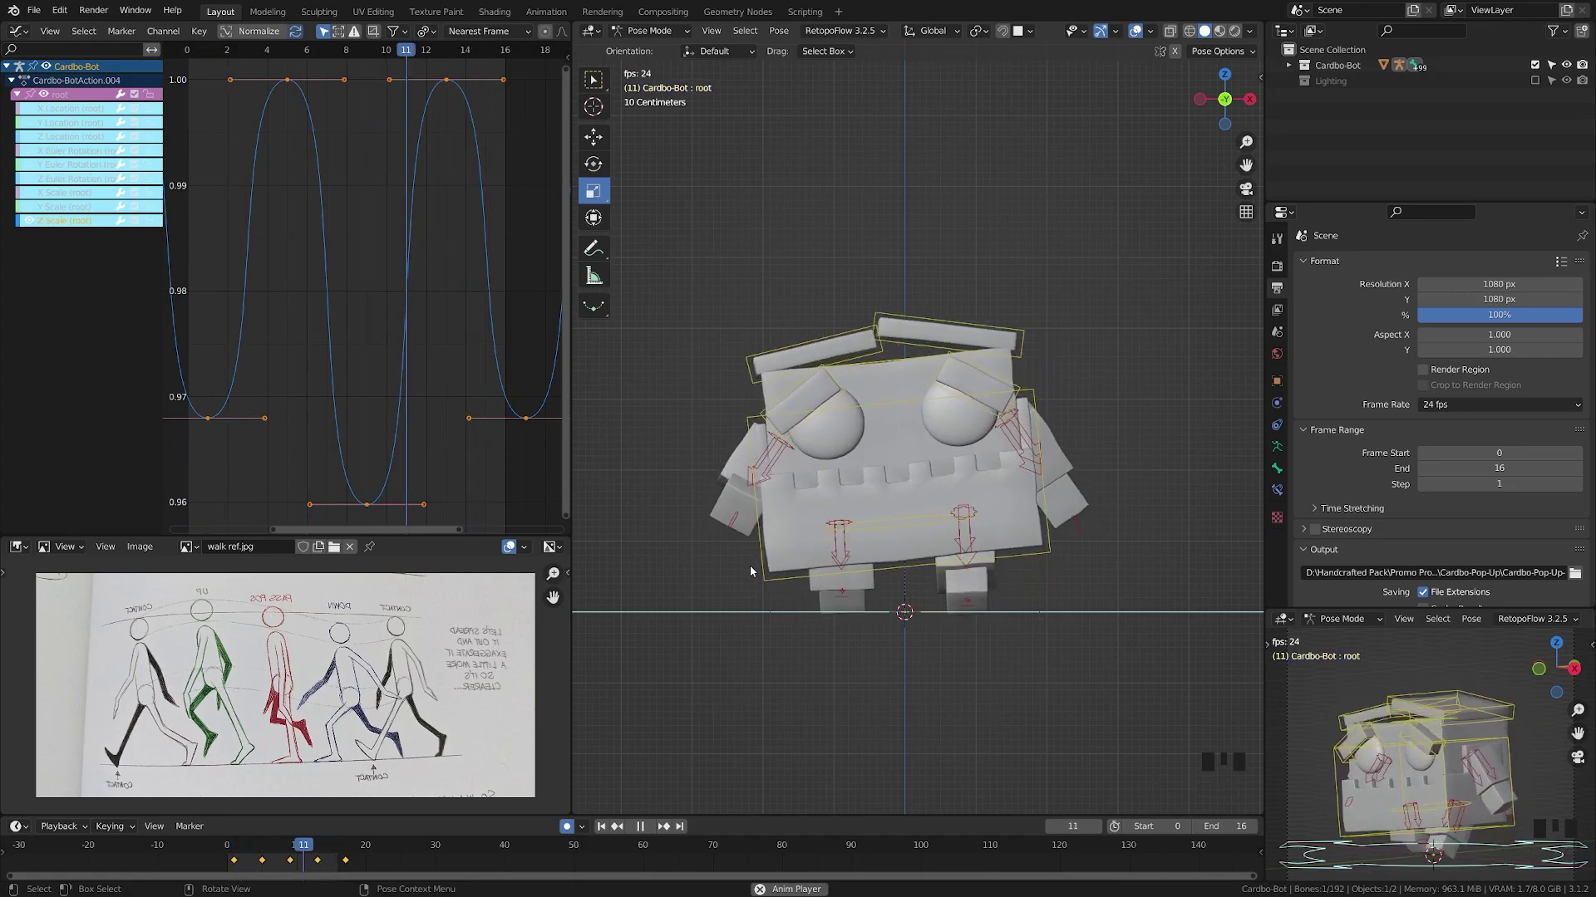
click(750, 565)
middle_drag(750, 565, 1114, 651)
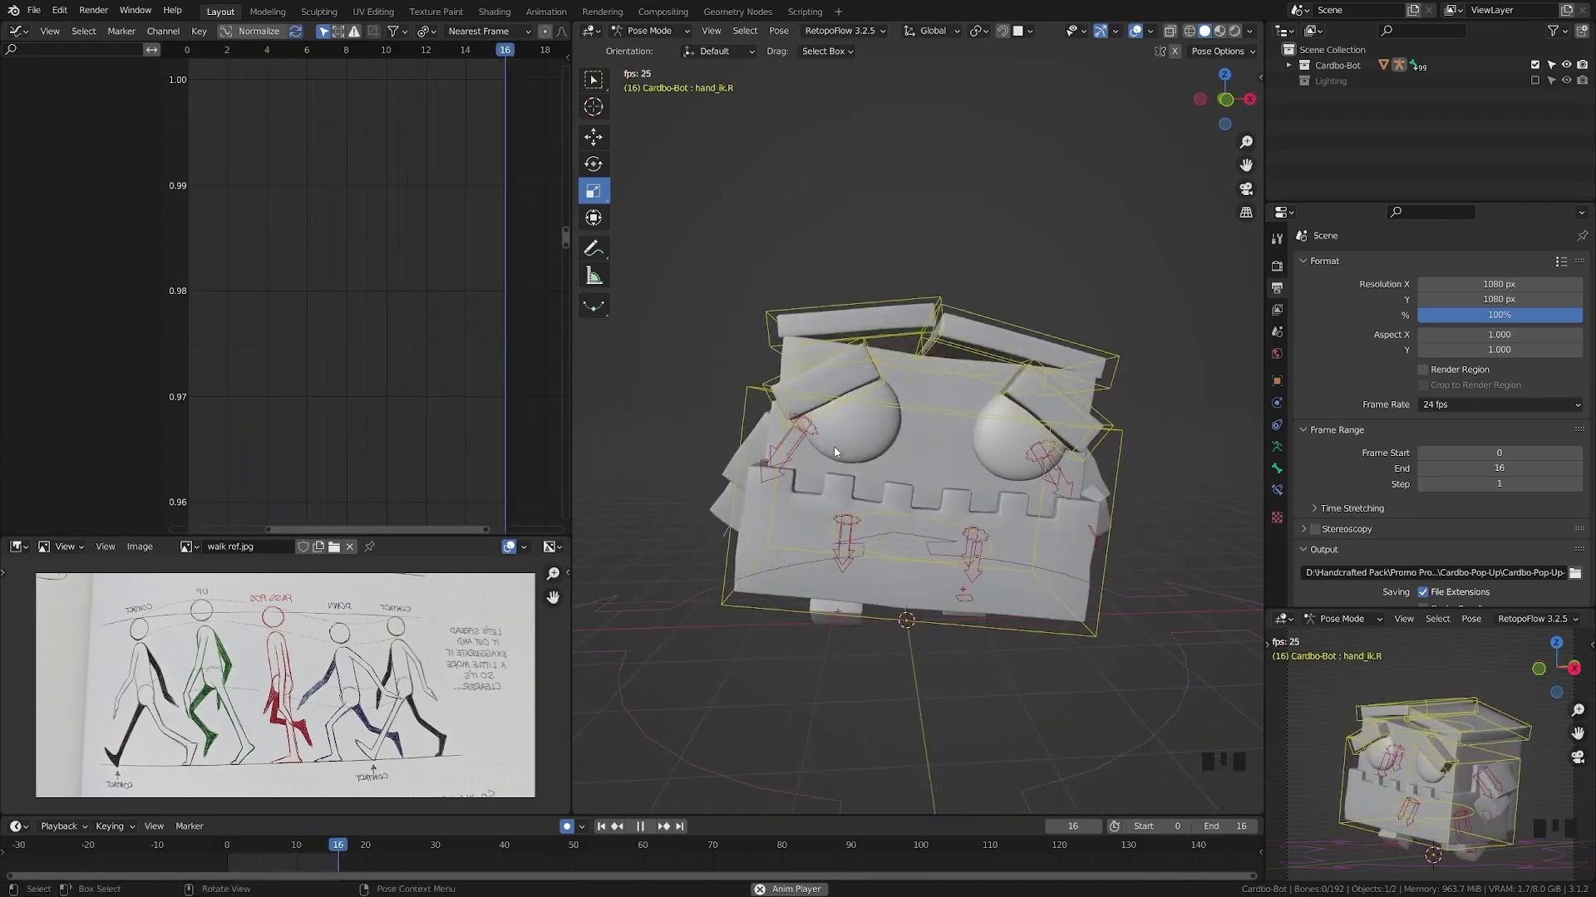
middle_drag(1031, 622, 884, 643)
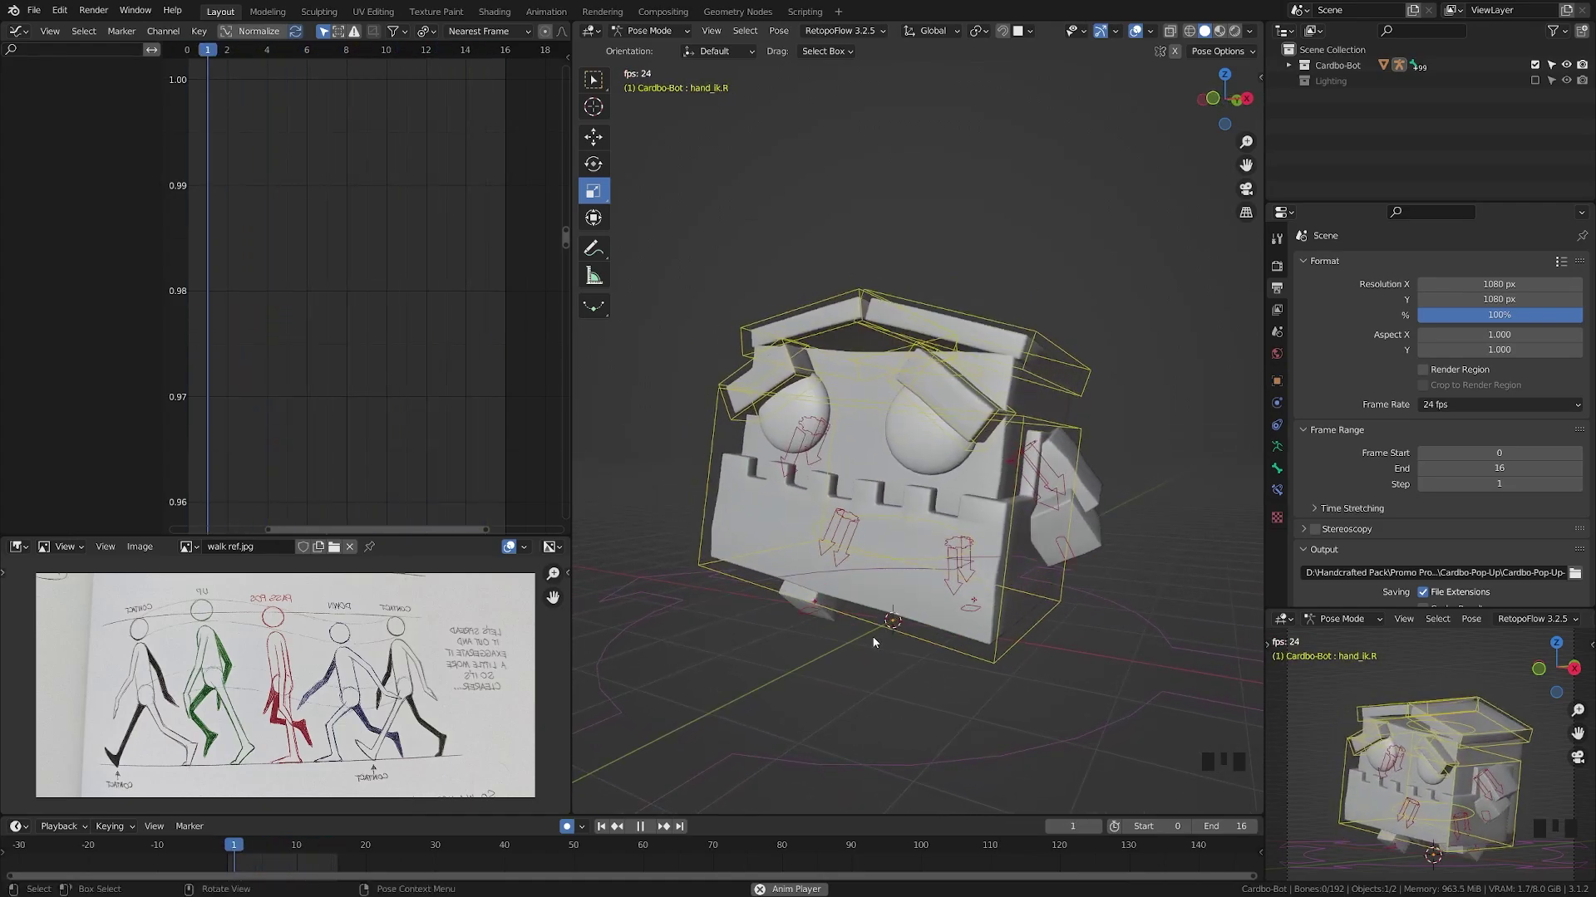
mouse_move(874, 642)
middle_down()
mouse_move(940, 642)
mouse_move(880, 635)
mouse_move(894, 651)
middle_up()
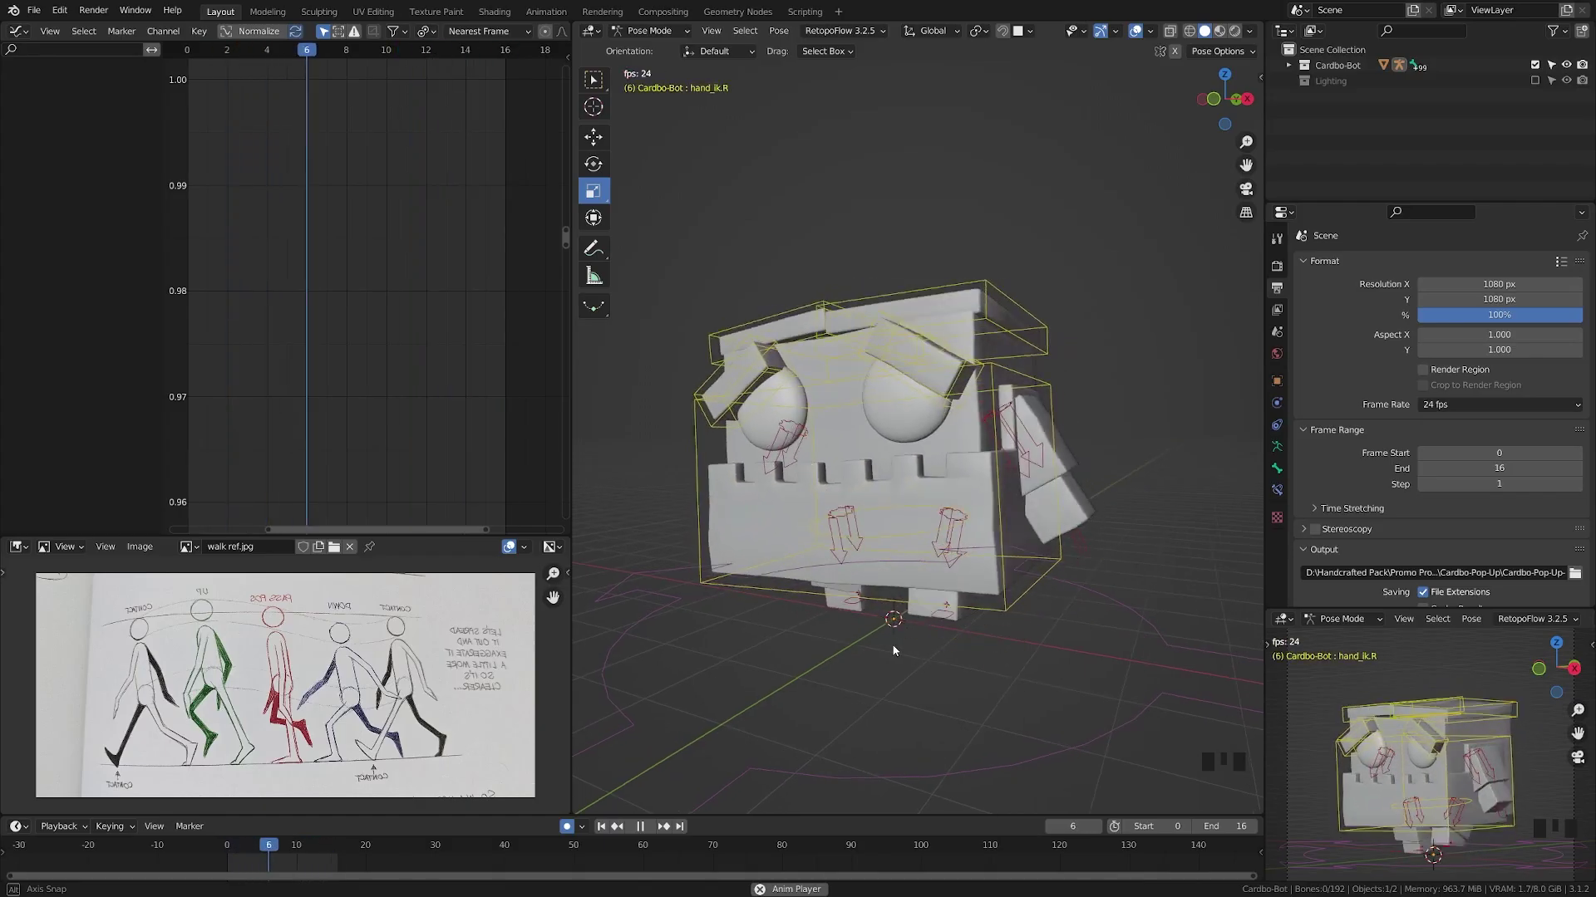